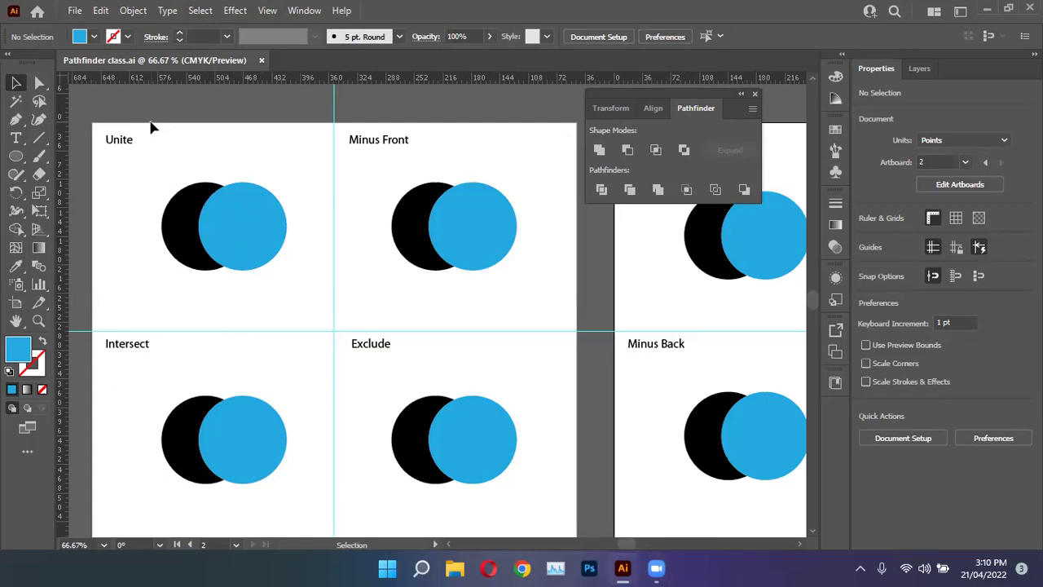
Step: Close the Pathfinder panel and display it again
click(755, 95)
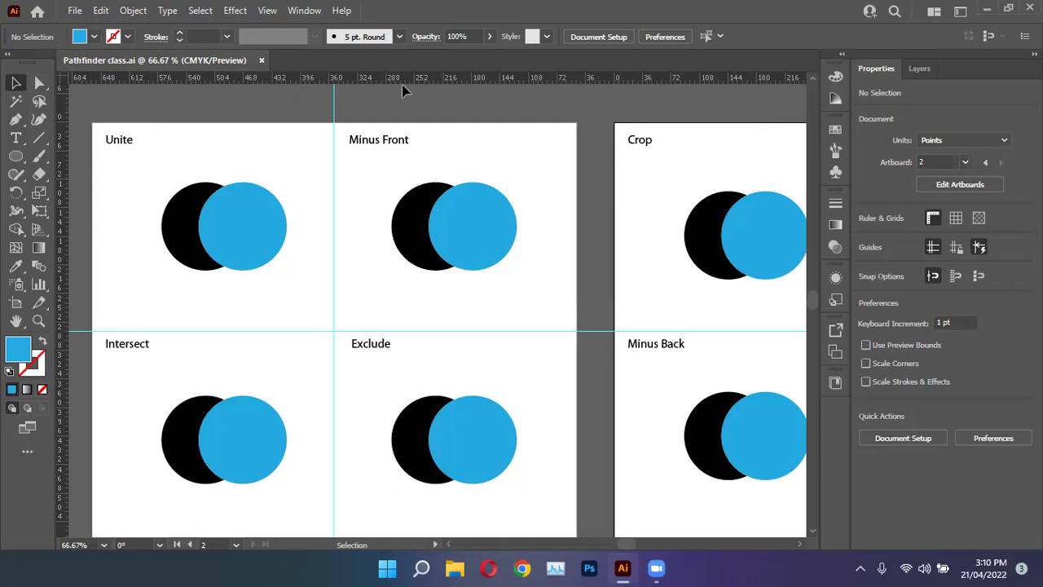
click(304, 11)
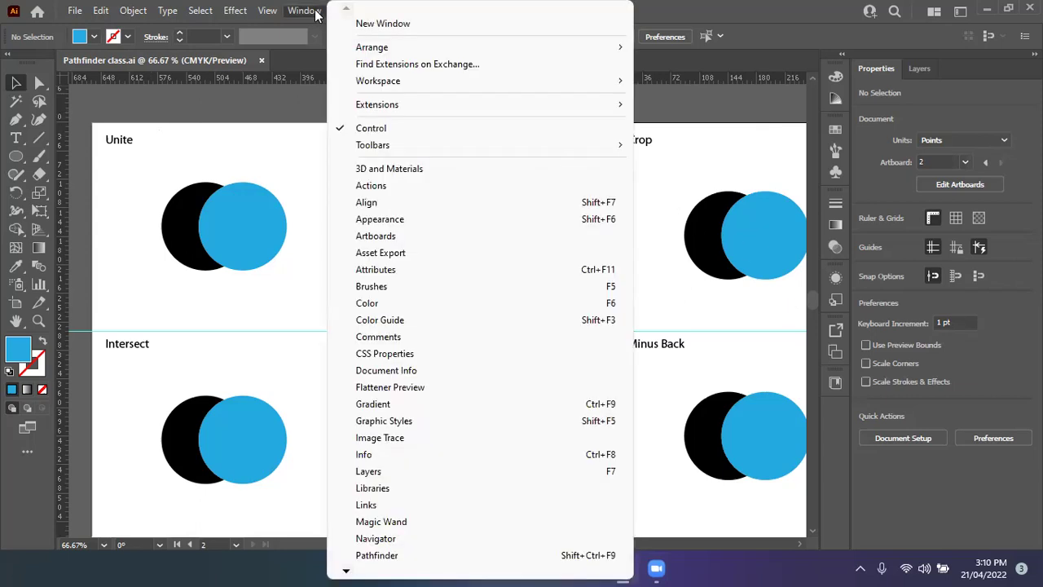
click(438, 555)
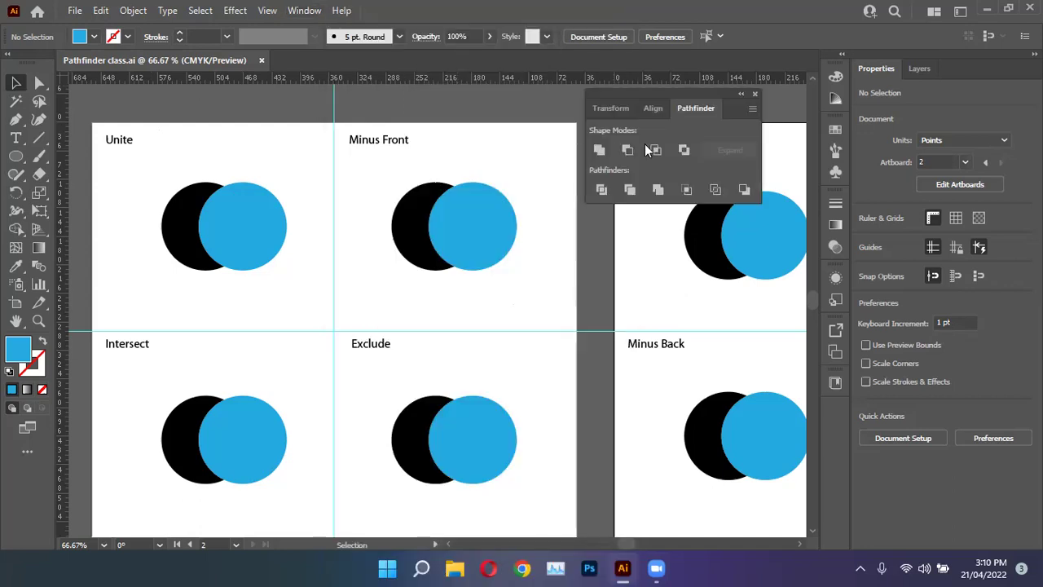
click(308, 10)
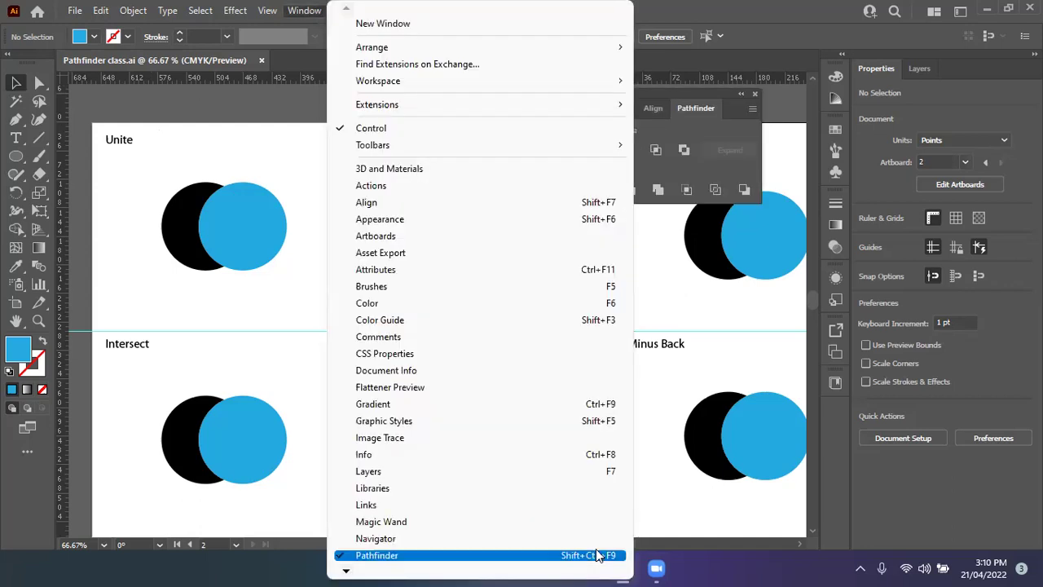
click(200, 205)
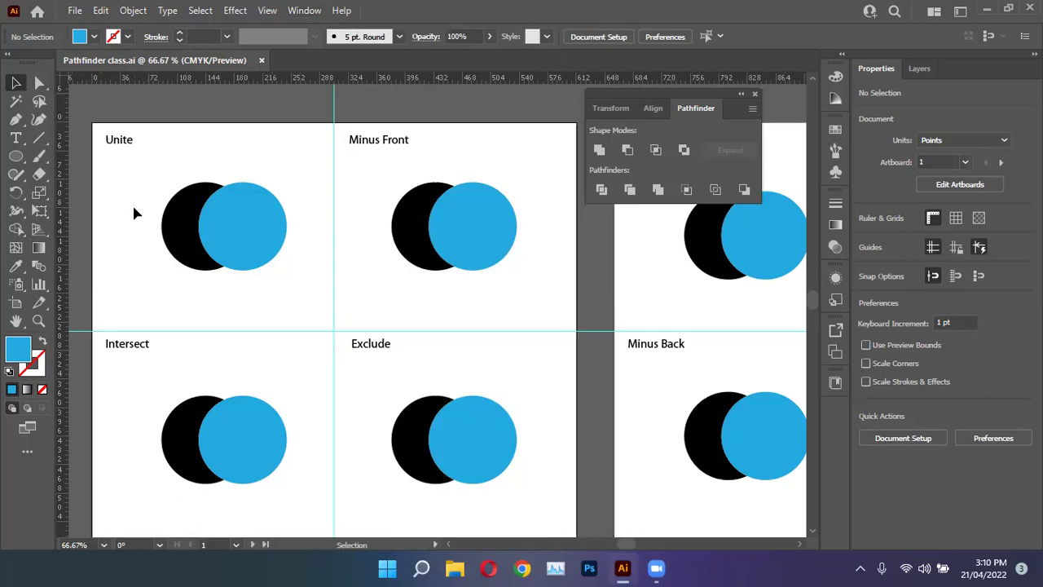
drag(155, 175, 268, 272)
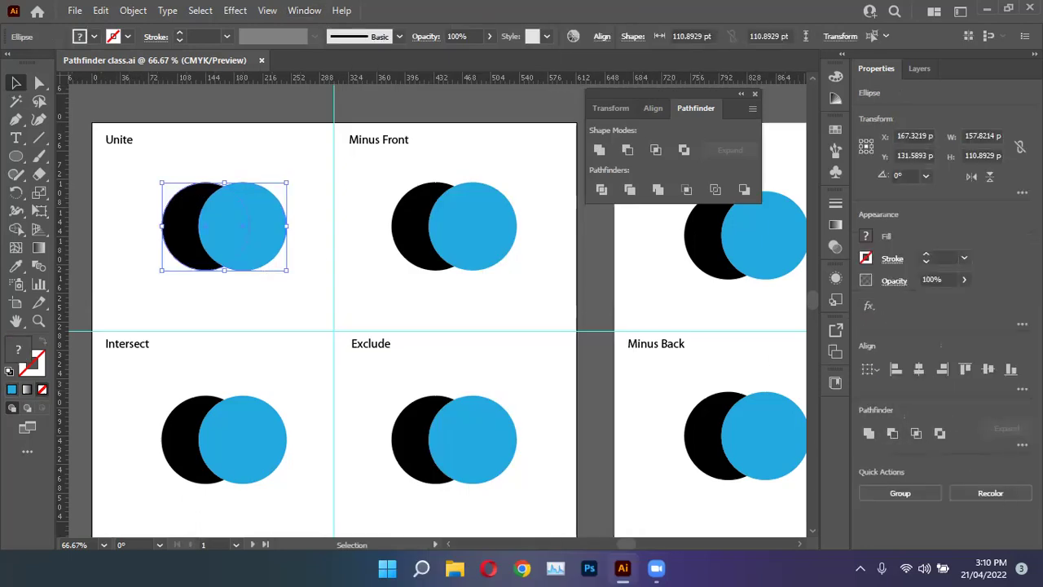
click(1022, 445)
click(304, 9)
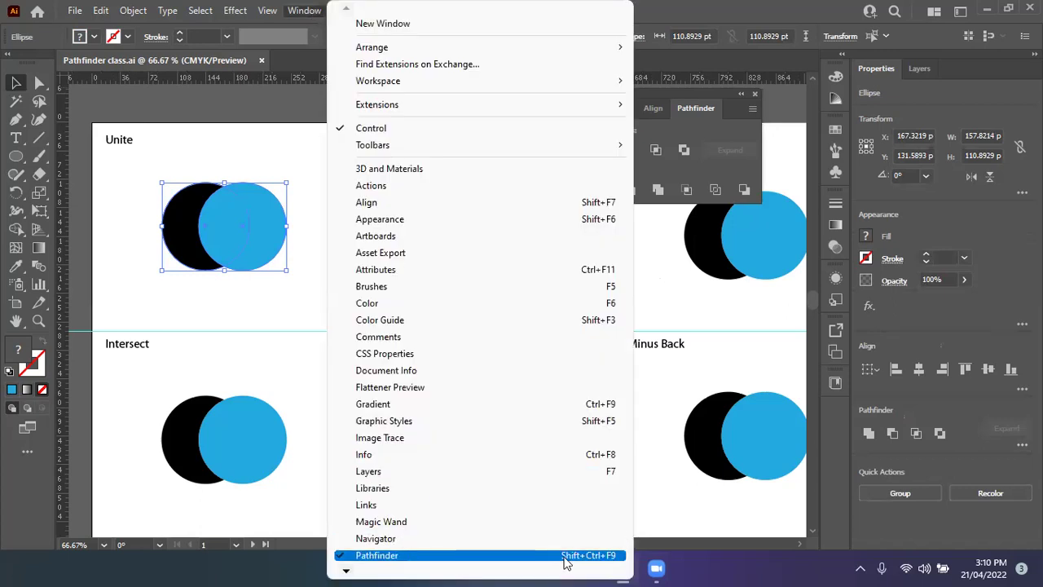
click(201, 123)
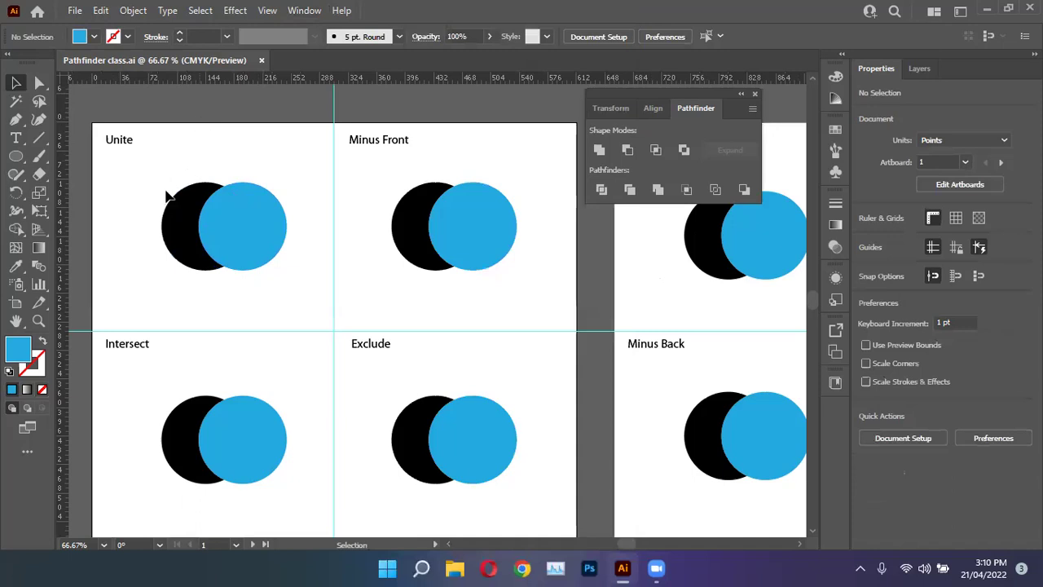
Step: Merge the black and blue circles under the Unite label using the Unite shape mode
drag(269, 285, 269, 286)
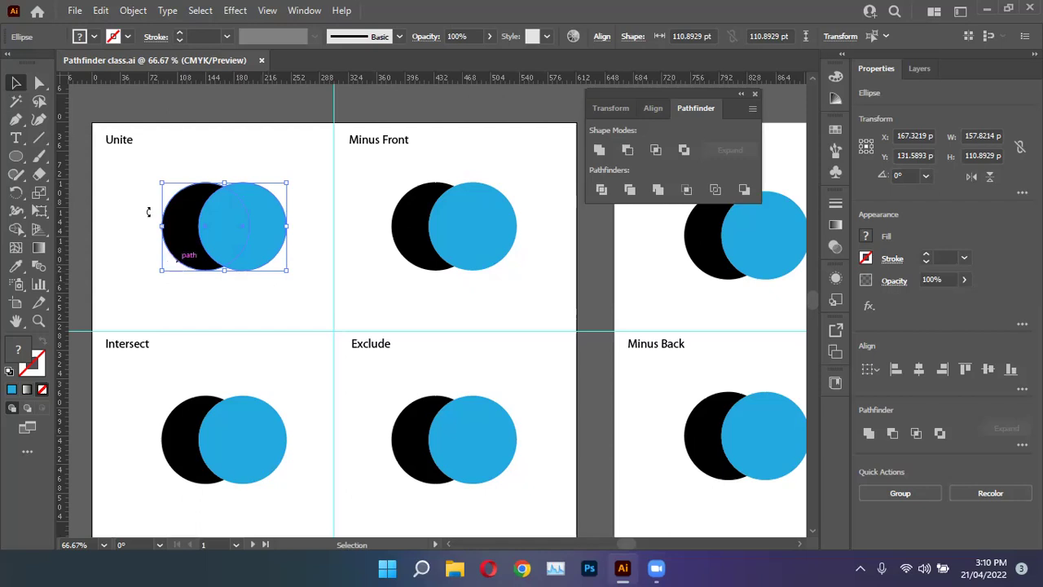
click(137, 185)
drag(137, 177, 282, 284)
click(599, 150)
click(230, 288)
click(253, 244)
Step: Subtract the blue circle from the black one under the Minus Front label with the Minus Front shape mode
drag(385, 175, 528, 283)
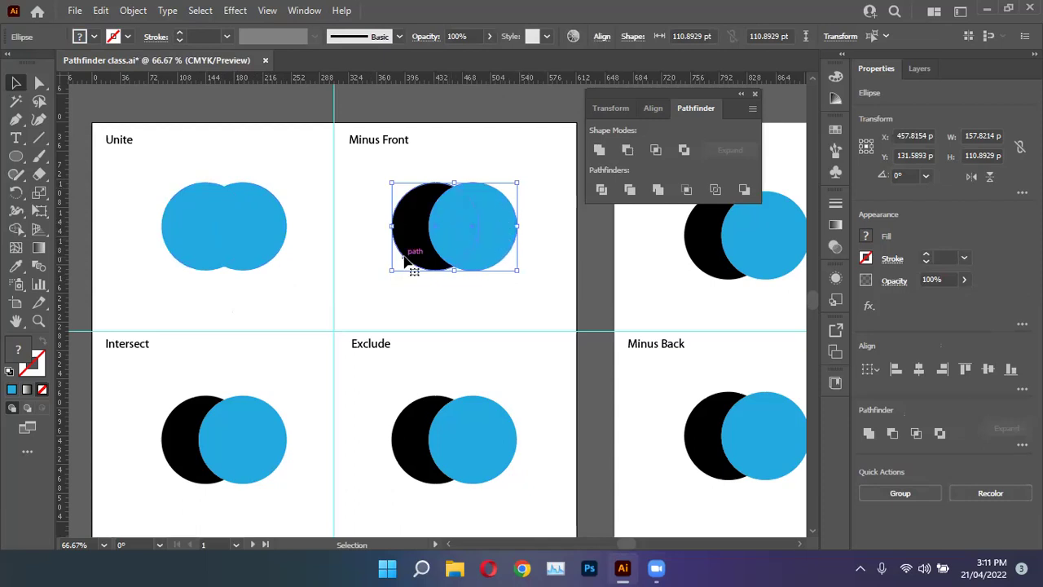
click(631, 152)
click(501, 218)
Step: Reduce the two circles under the Intersect label to their overlap with the Intersect shape mode
scroll(501, 221, down, 3)
drag(157, 261, 291, 360)
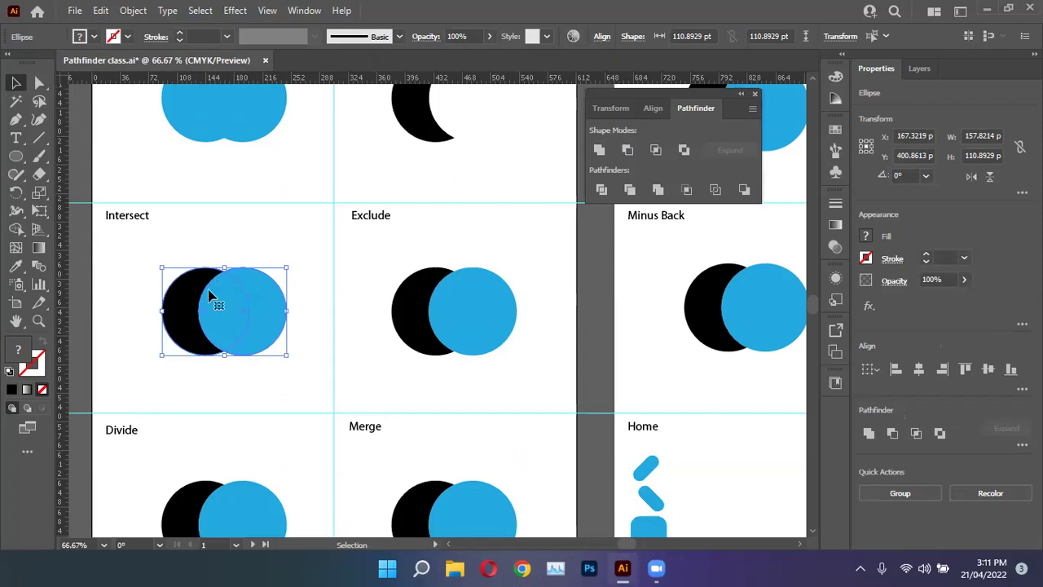
click(656, 150)
click(299, 324)
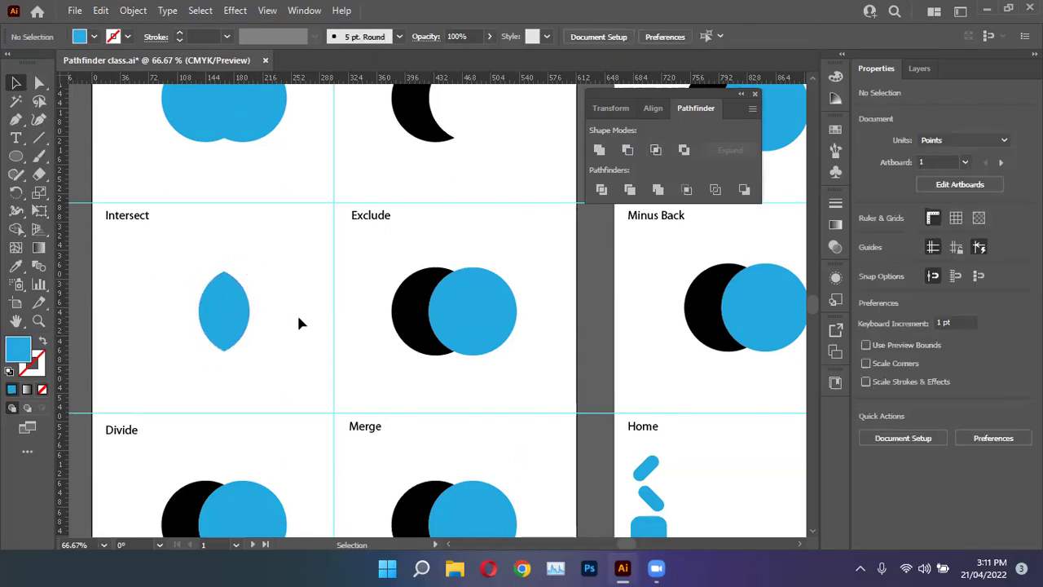
Step: Cut the overlap out of the two circles under the Exclude label with the Exclude shape mode
drag(382, 254, 523, 375)
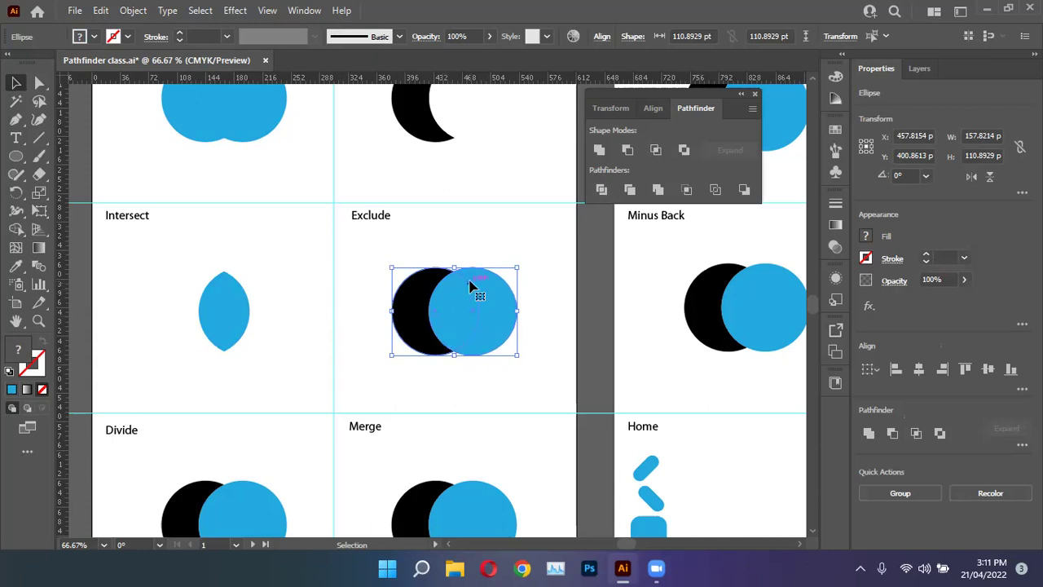
click(675, 152)
click(557, 333)
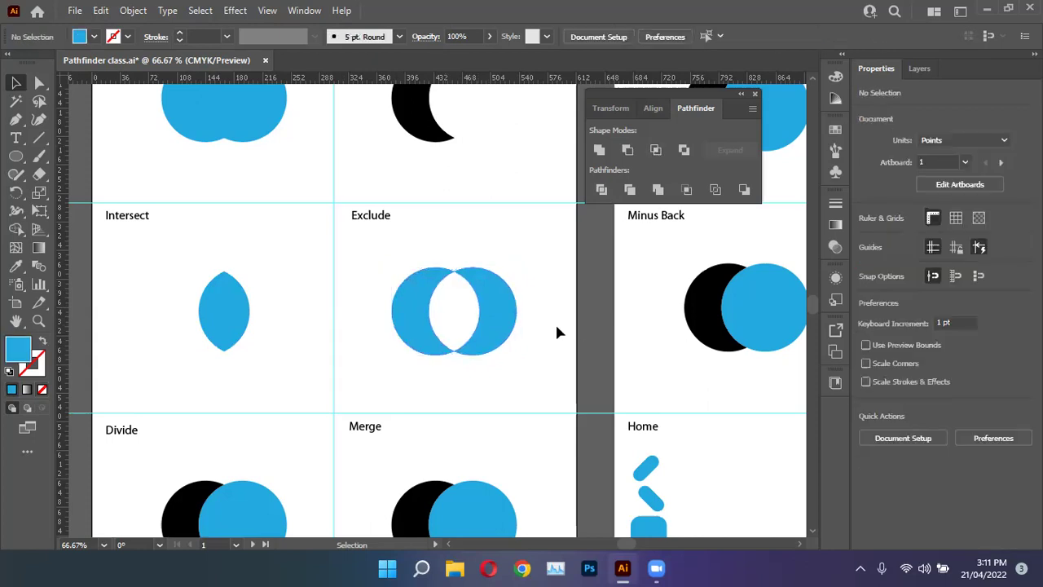
Step: Undo the Exclude, Intersect, Minus Front and Unite operations on the four circle pairs
key(ctrl+z)
key(ctrl+z)
key(ctrl+z)
key(ctrl+z)
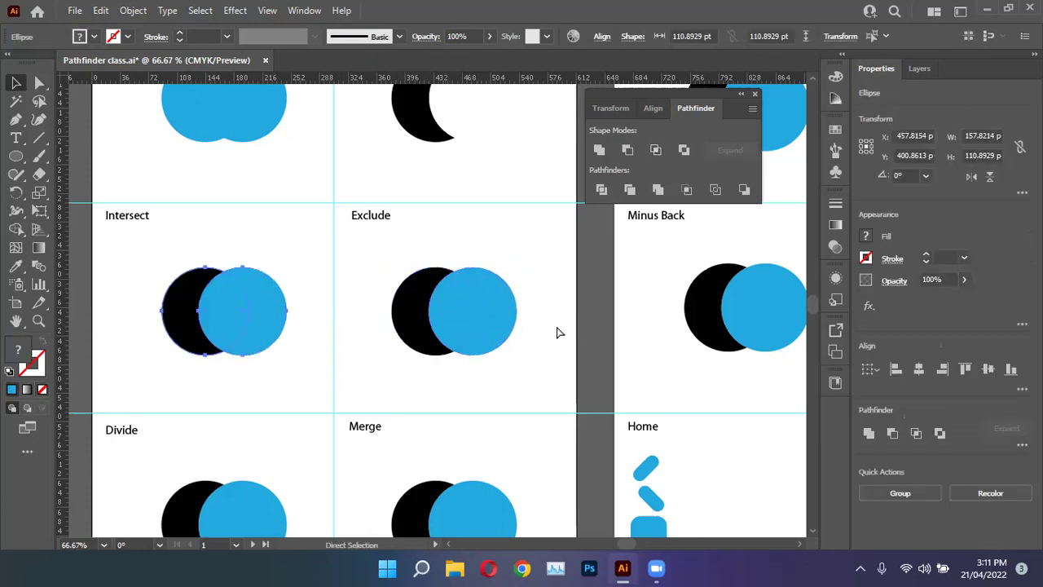
key(ctrl+z)
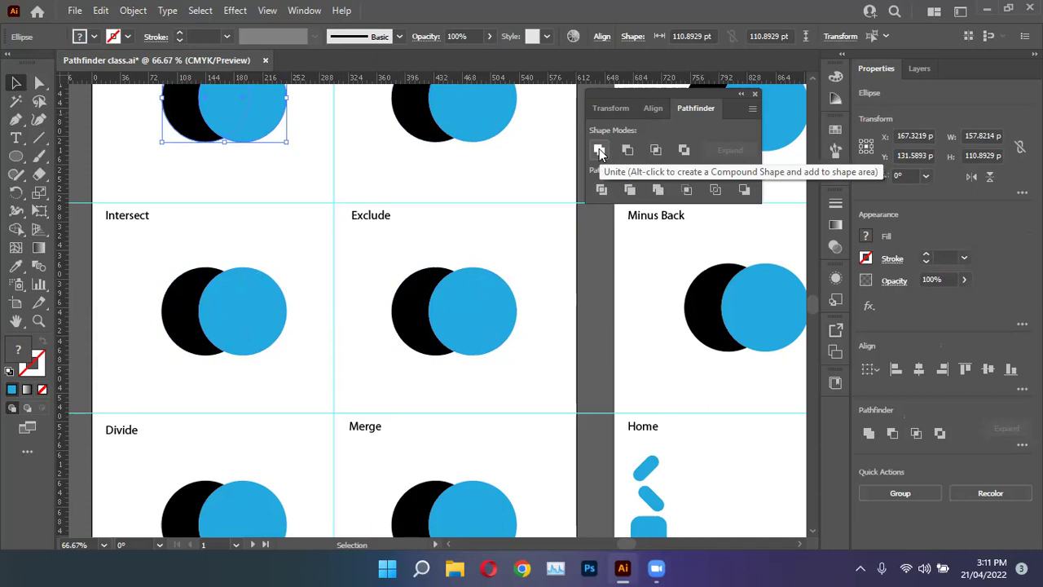
Step: Combine the two circles under the Unite label into an editable compound shape with the Unite mode
scroll(345, 179, up, 3)
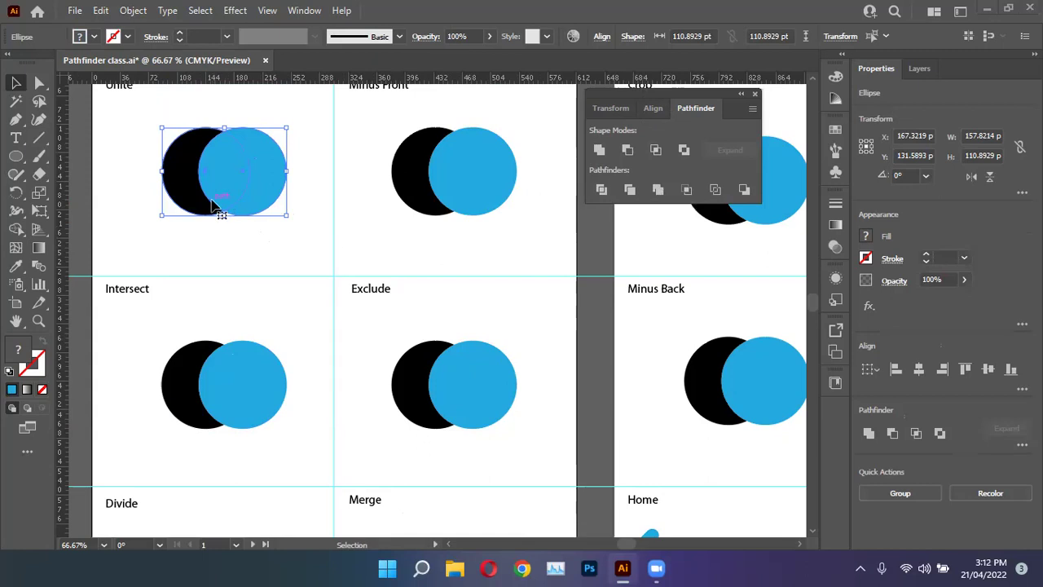
click(599, 151)
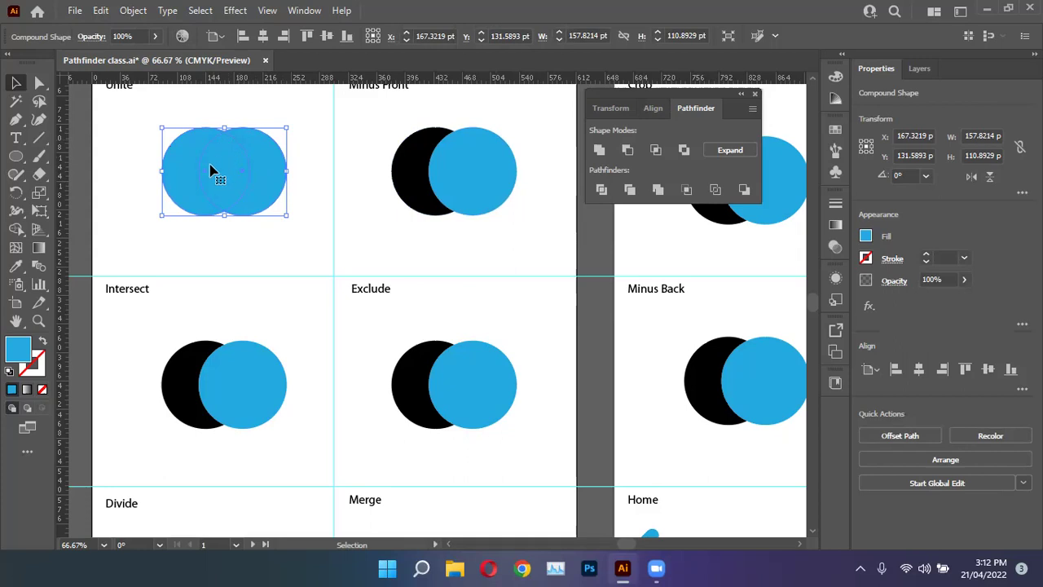
click(251, 244)
Step: Isolate the united compound shape and move its right circle so the whole shape is about 152 pt wide
double_click(259, 189)
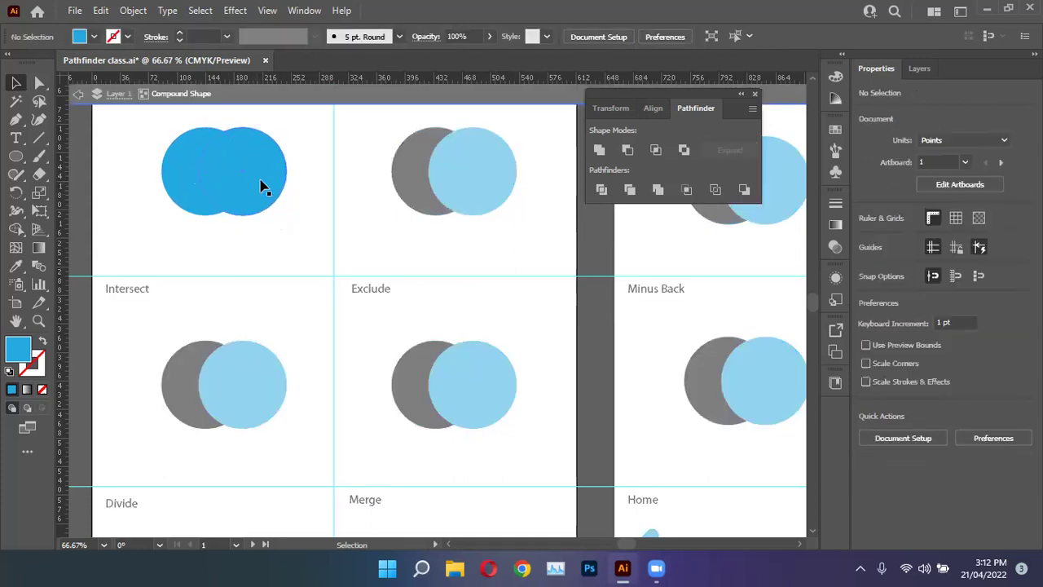
mouse_move(262, 184)
mouse_down()
mouse_move(279, 196)
mouse_move(280, 181)
mouse_up()
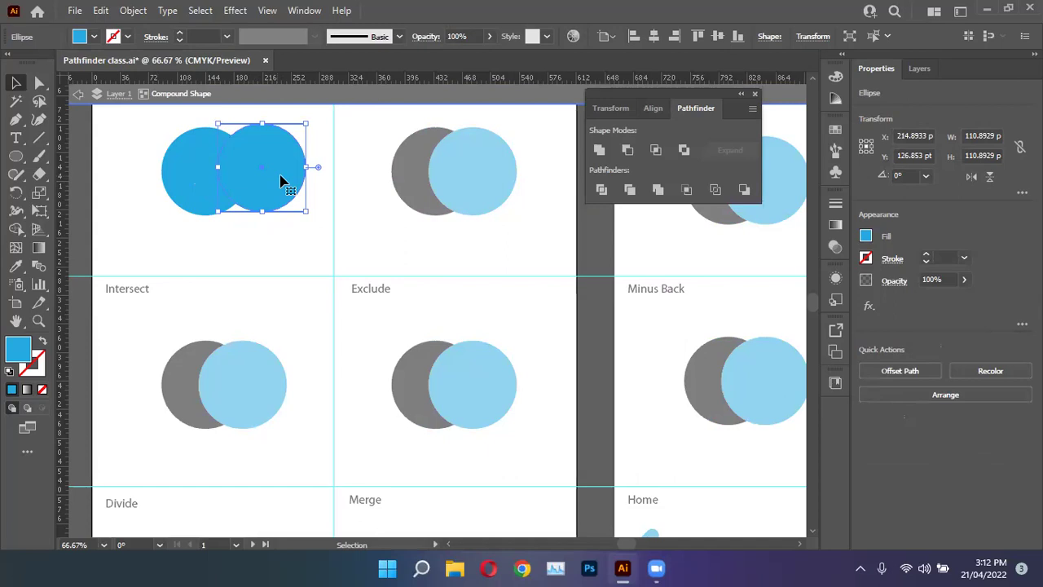
drag(282, 174, 259, 179)
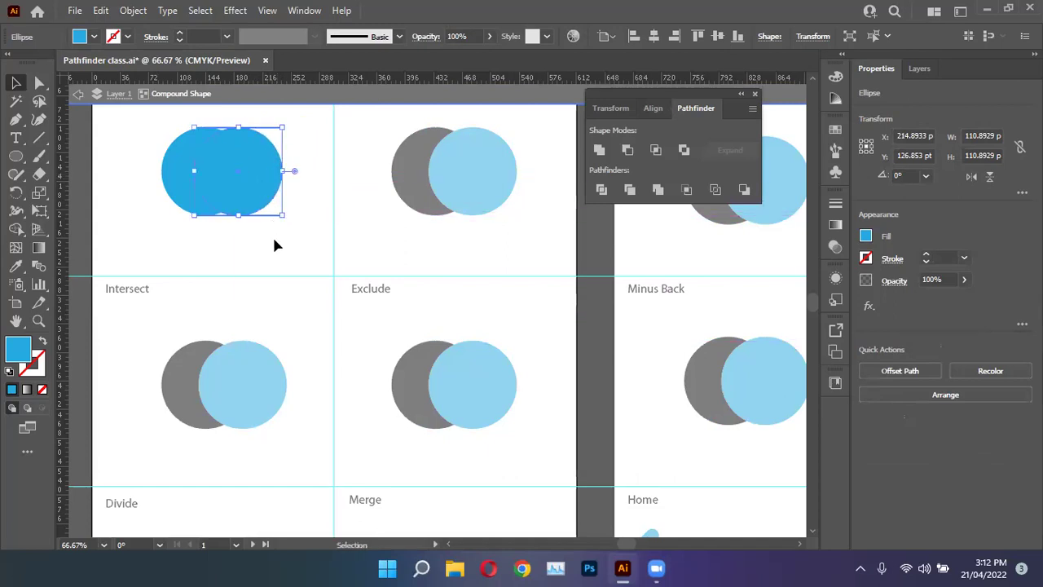
click(274, 235)
double_click(273, 234)
Step: Expand the united compound shape into a single path
click(255, 199)
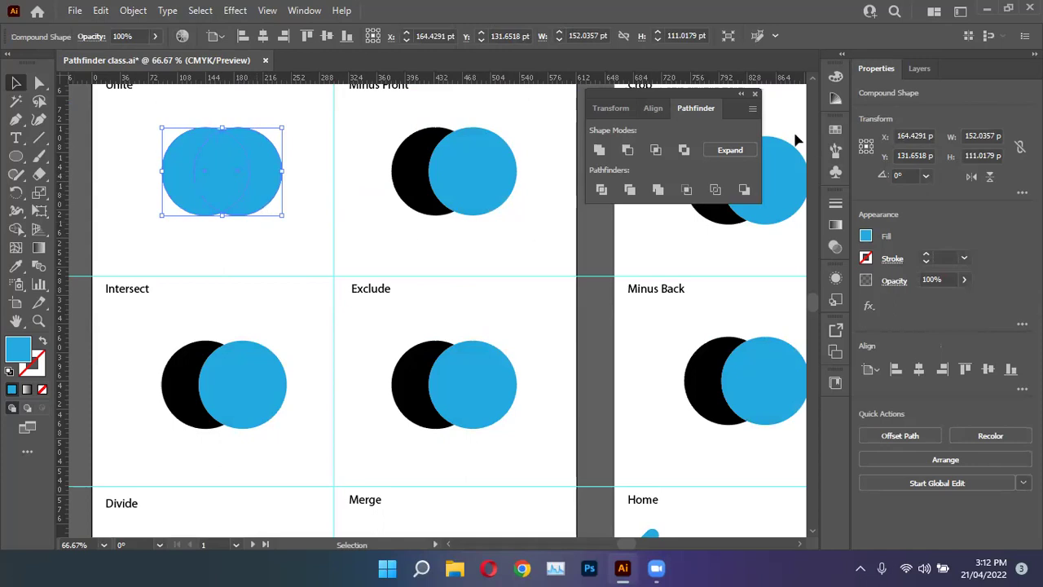
click(728, 151)
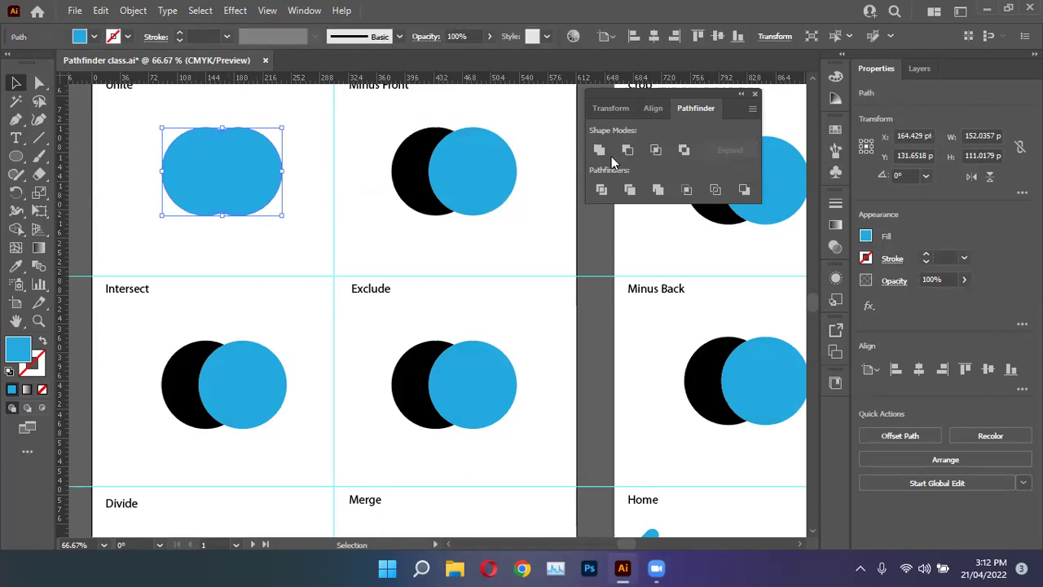
click(287, 239)
click(245, 195)
Step: Turn the two circles under the Minus Front label into an editable compound shape with the Minus Front mode
drag(361, 111, 524, 245)
scroll(531, 242, up, 1)
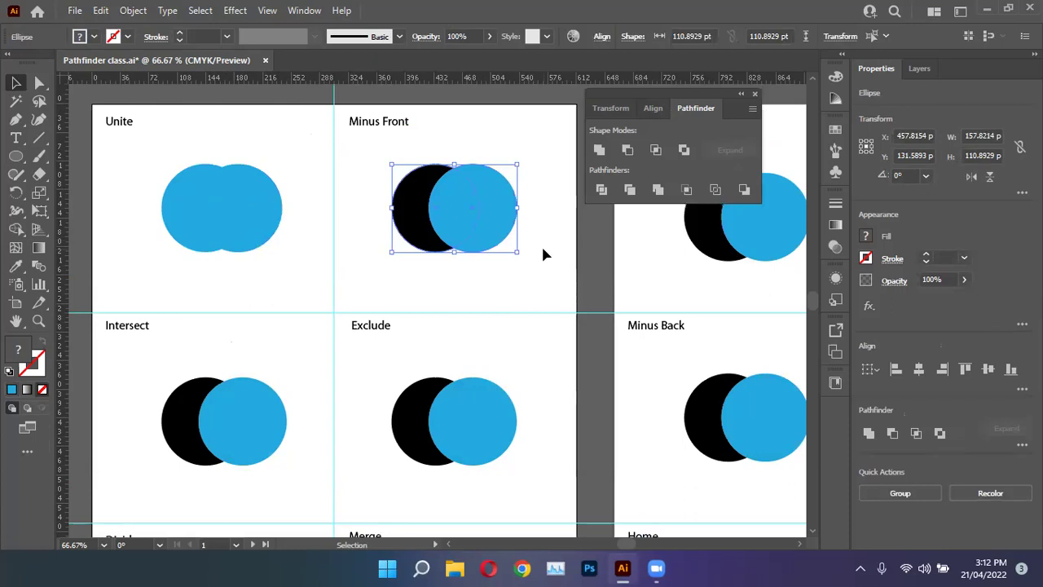
click(628, 149)
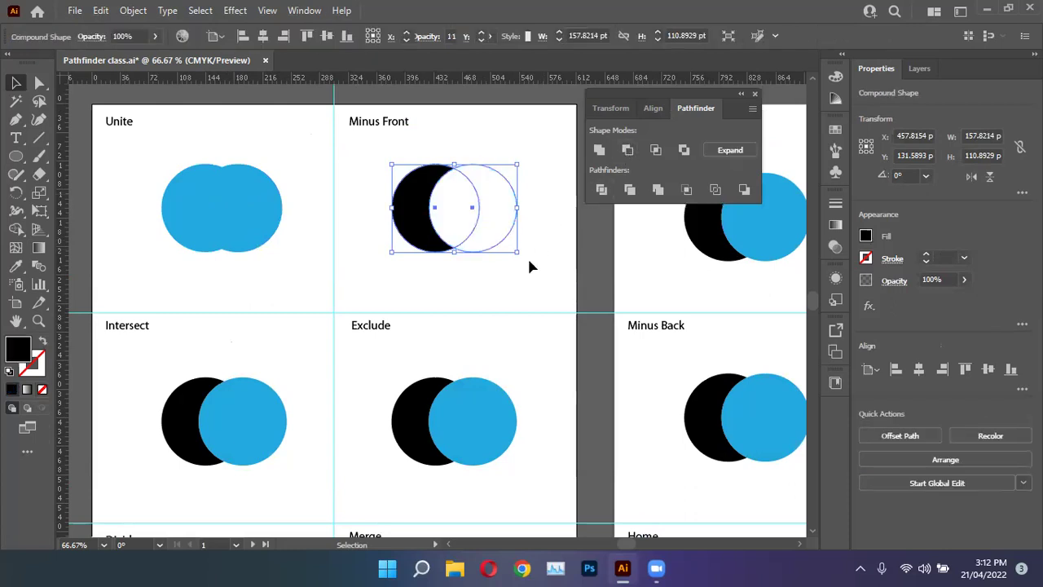
click(529, 266)
click(436, 239)
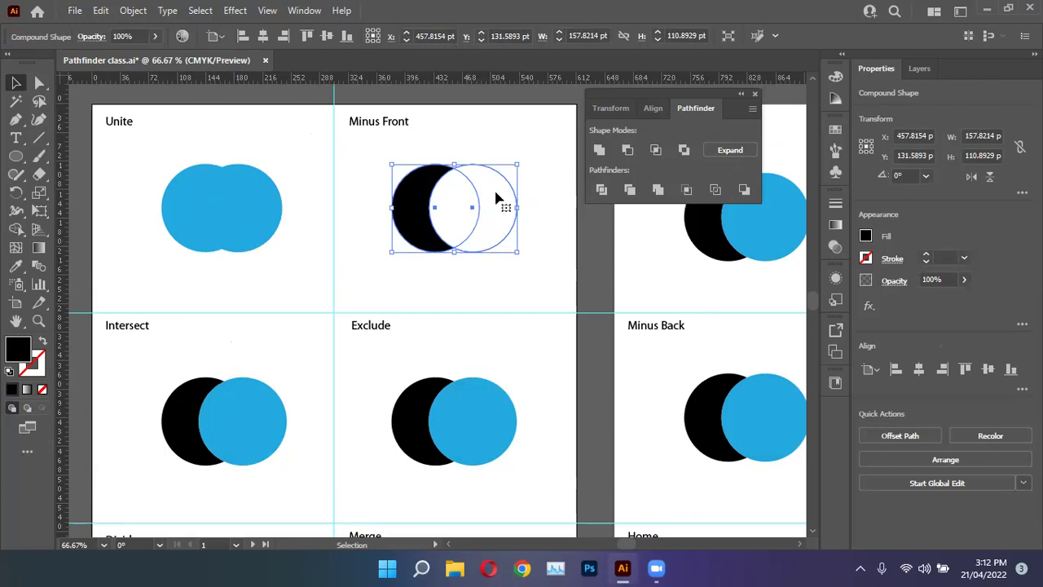
Step: Isolate the Minus Front compound shape and move its front circle to about X 449 pt, Y 119 pt for a thinner crescent
click(454, 272)
click(426, 204)
double_click(448, 226)
drag(484, 221, 459, 208)
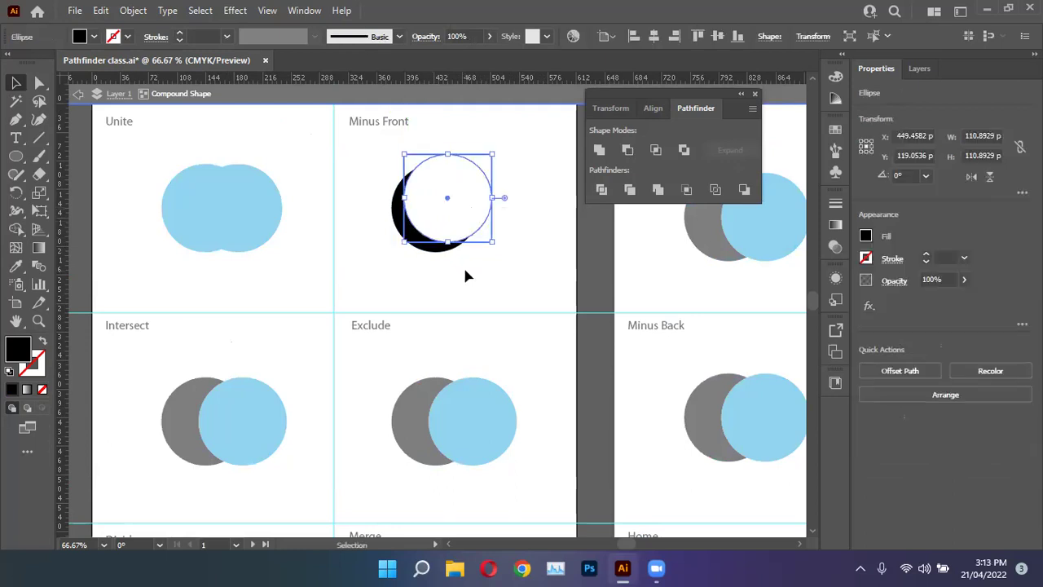
double_click(465, 273)
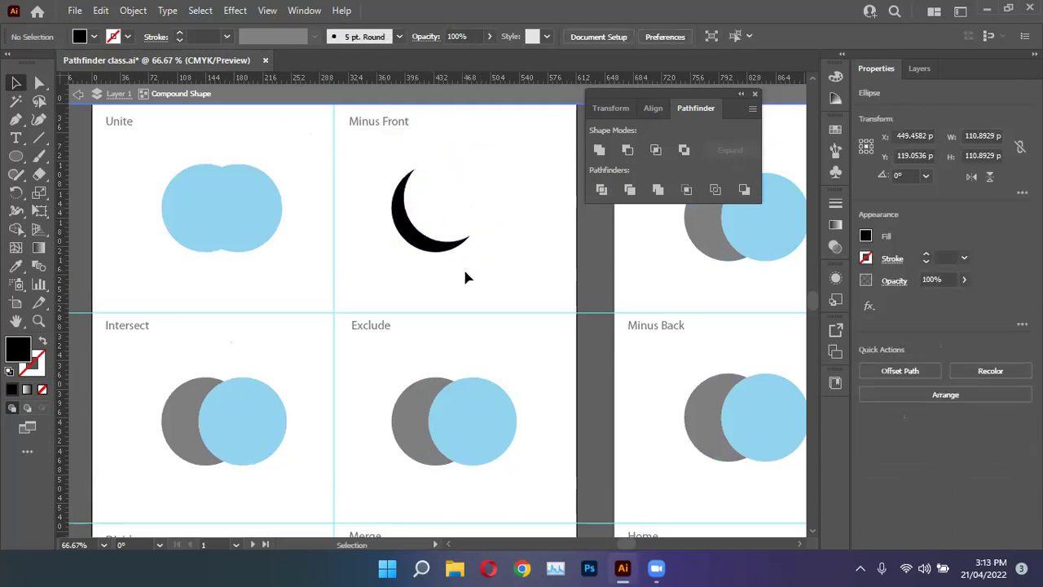
Step: Expand the Minus Front compound shape into a plain crescent path
click(494, 247)
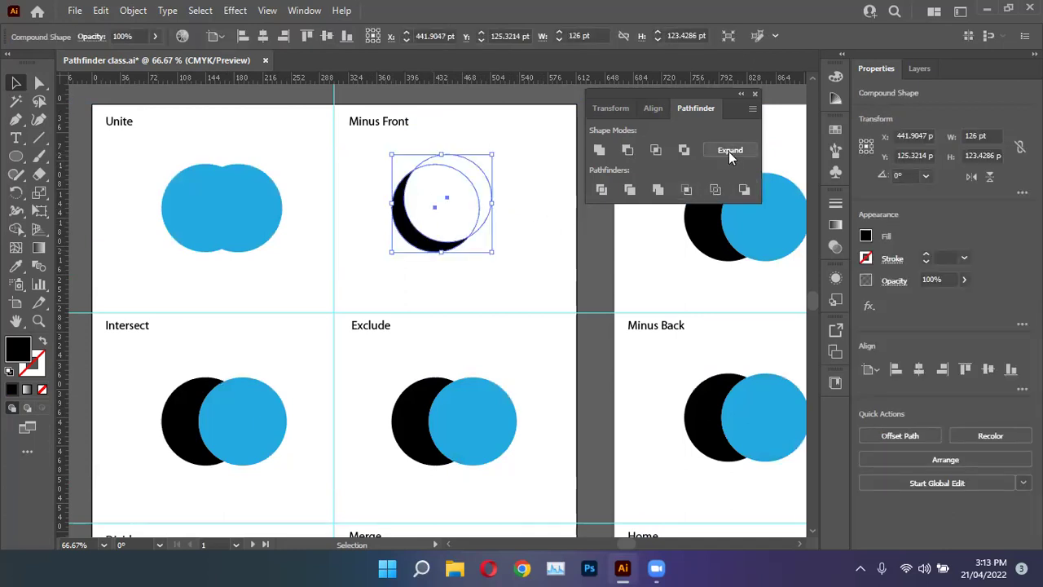
click(730, 152)
click(473, 246)
click(426, 231)
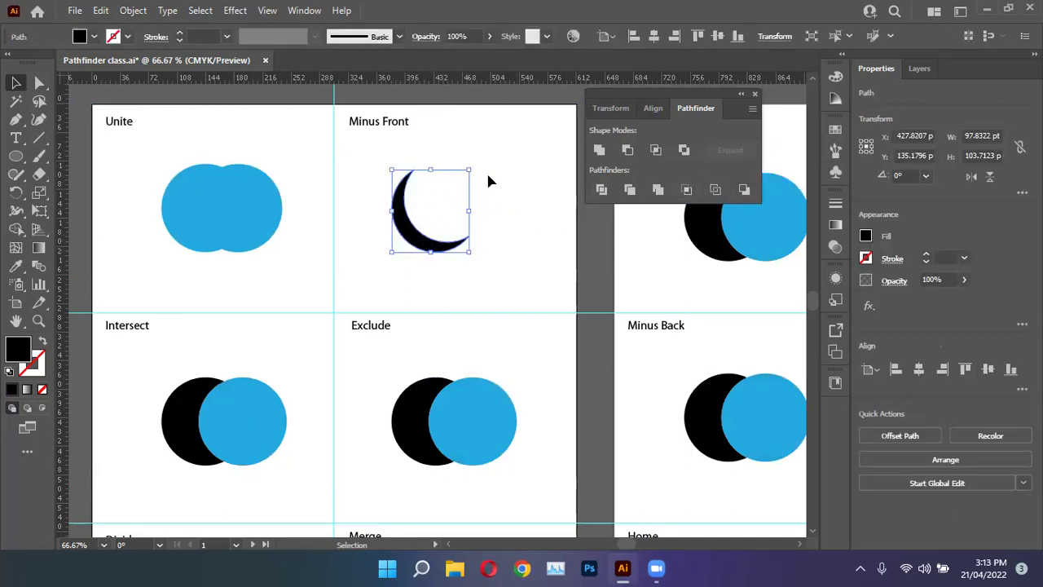
Step: Turn the two circles under the Intersect label into an editable compound shape with the Intersect mode
scroll(497, 191, down, 2)
click(272, 321)
scroll(256, 326, down, 3)
drag(146, 232, 285, 341)
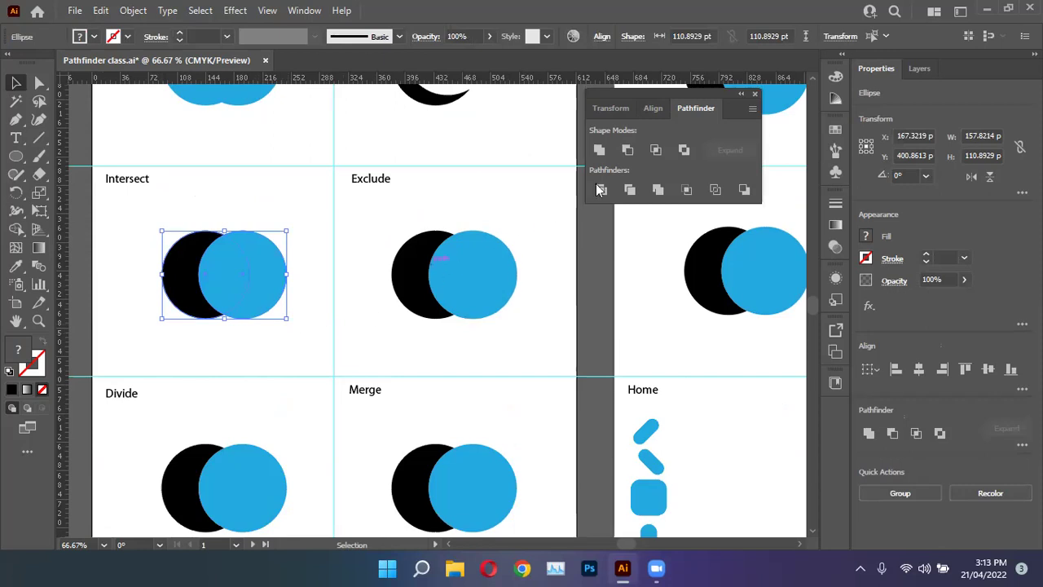
click(656, 151)
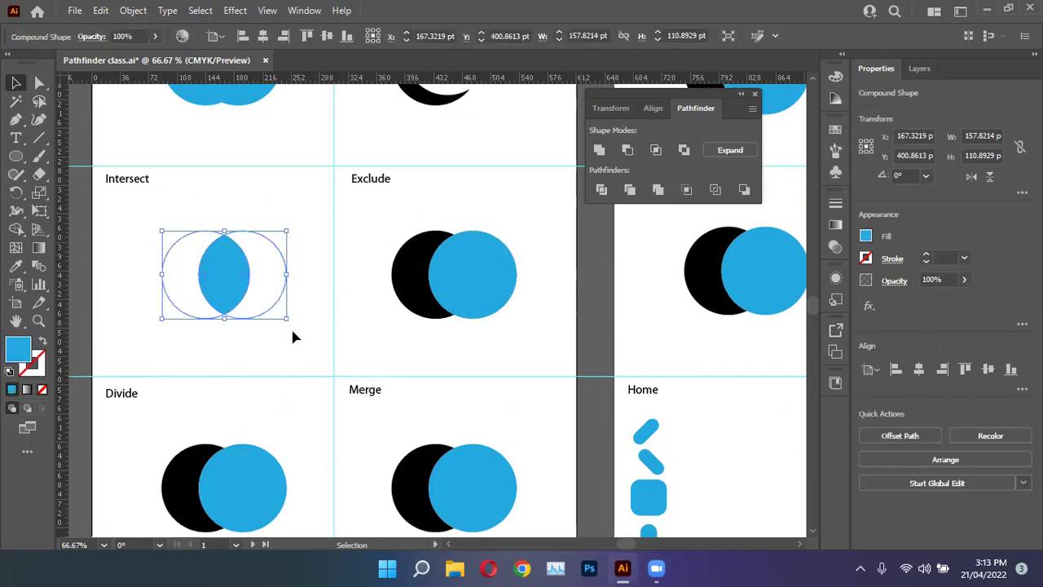
Step: Isolate the Intersect compound shape and move its right circle to about X 199 pt, Y 401 pt, narrowing the overlap
click(248, 330)
drag(263, 304, 284, 310)
double_click(235, 287)
mouse_move(254, 281)
mouse_down()
mouse_move(205, 279)
mouse_move(250, 282)
mouse_move(254, 271)
mouse_up()
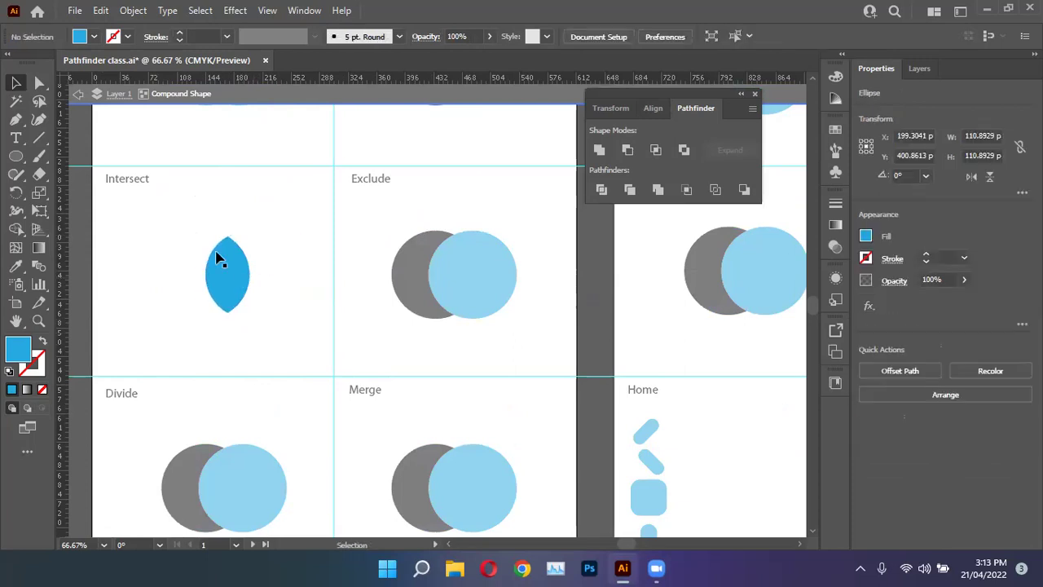
double_click(267, 296)
Step: Expand the Intersect compound shape into a single leaf-shaped path
click(283, 313)
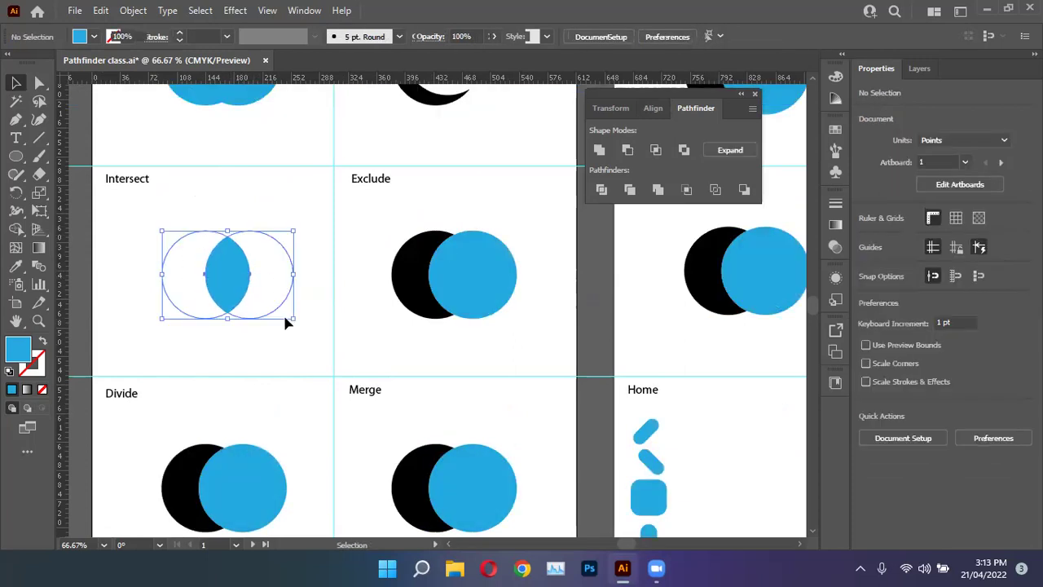
click(728, 152)
click(540, 303)
Step: Apply Divide to the two overlapping circles under the Divide label
drag(392, 237, 520, 313)
scroll(520, 310, down, 5)
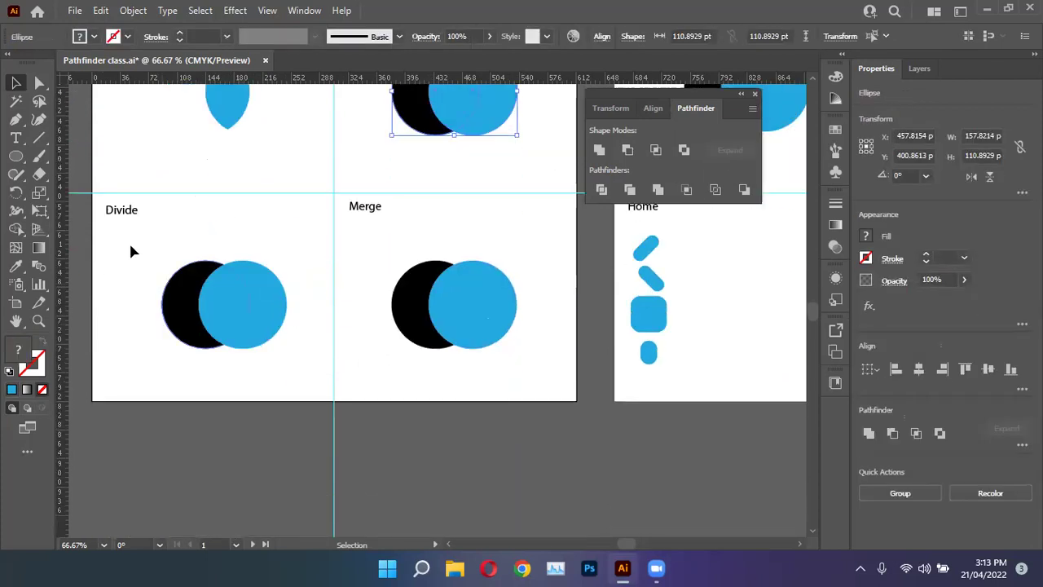
drag(298, 375, 300, 369)
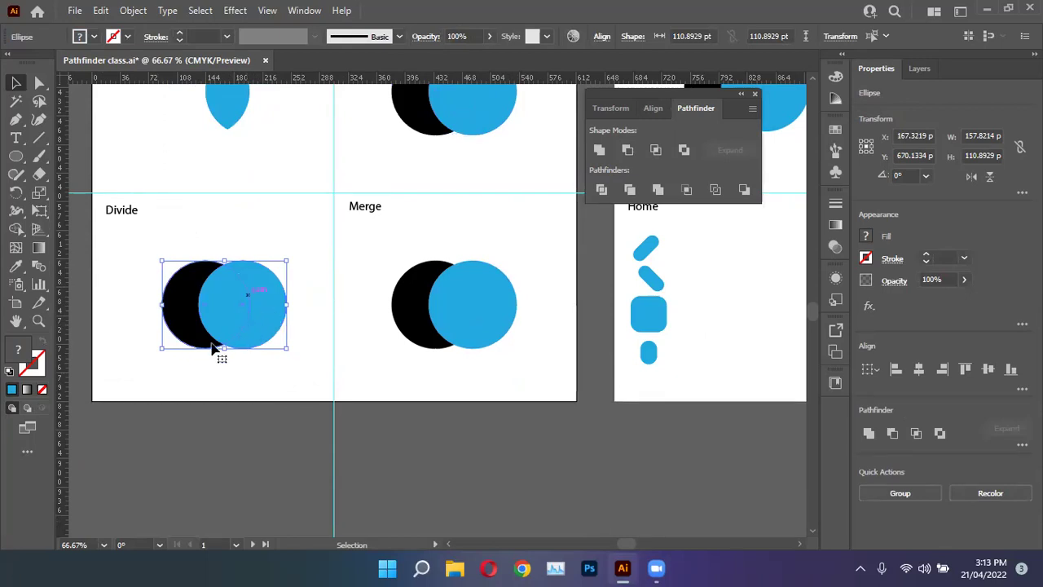
click(148, 278)
drag(296, 351, 196, 326)
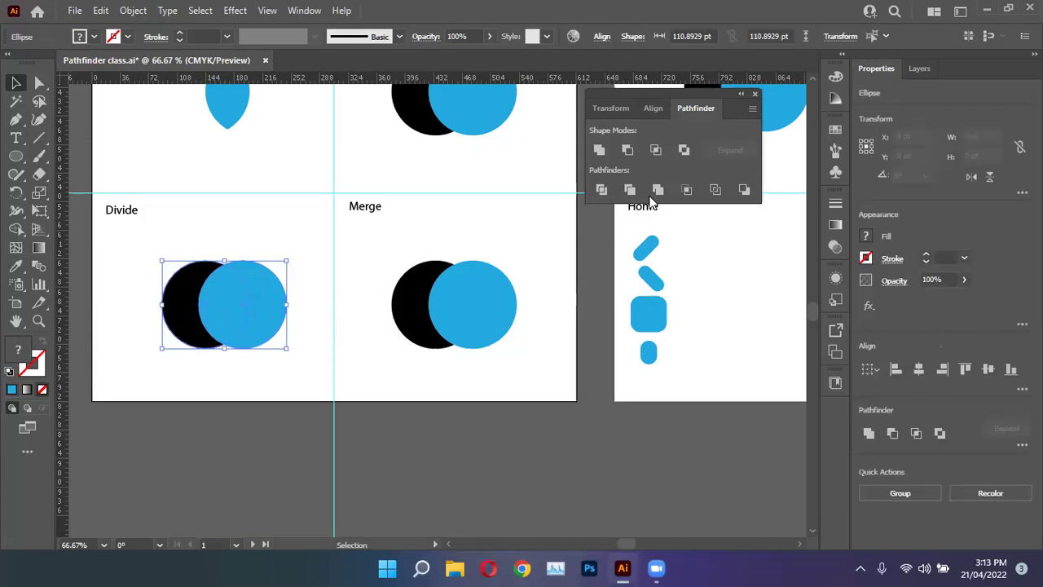
click(607, 194)
click(303, 371)
Step: Ungroup the divided circles and move the blue and black crescents outward, away from the central leaf-shaped piece
click(271, 324)
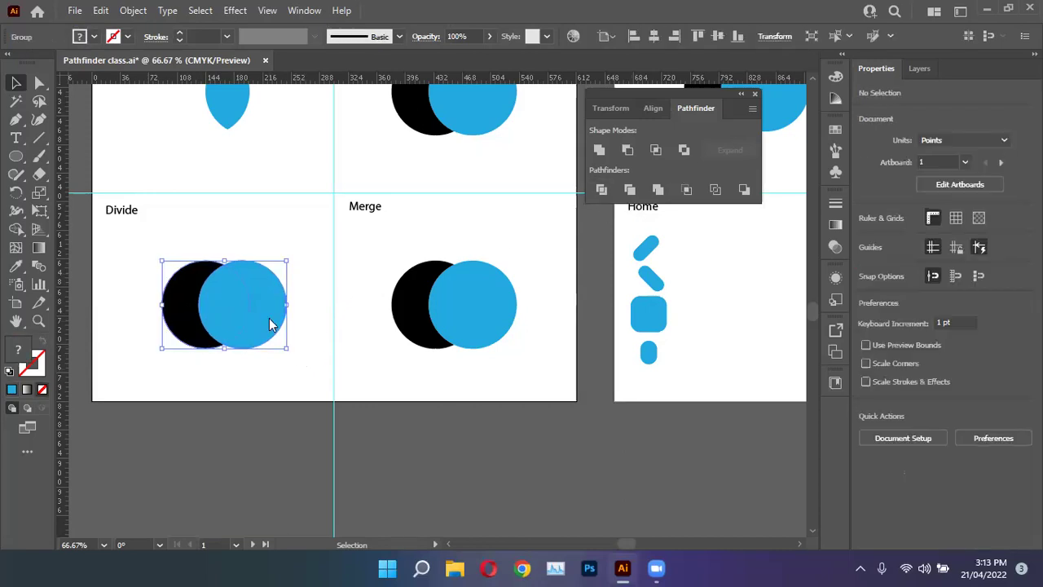
right_click(271, 325)
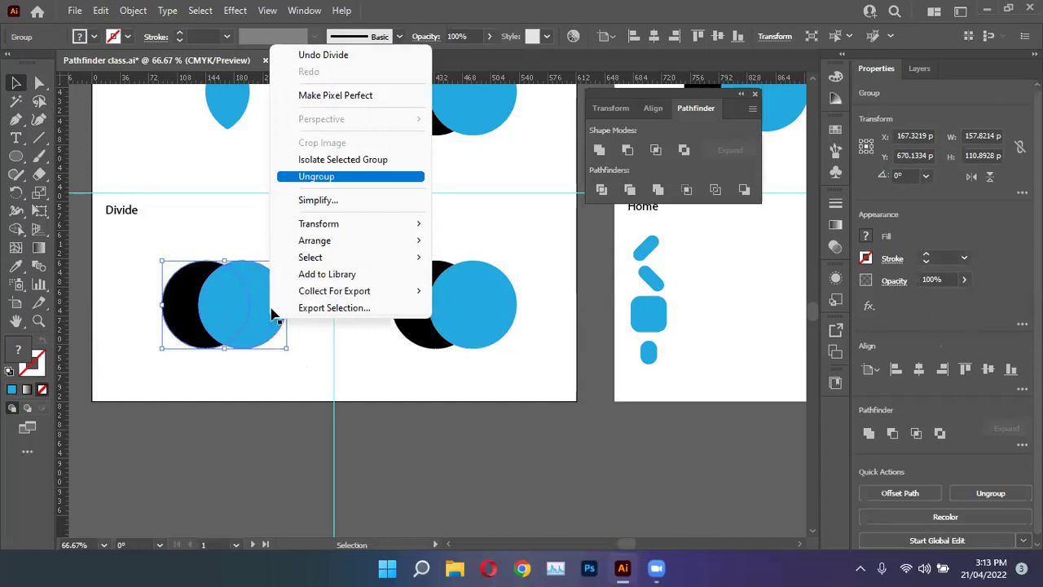
click(316, 177)
click(303, 314)
drag(278, 306, 307, 306)
drag(179, 310, 150, 306)
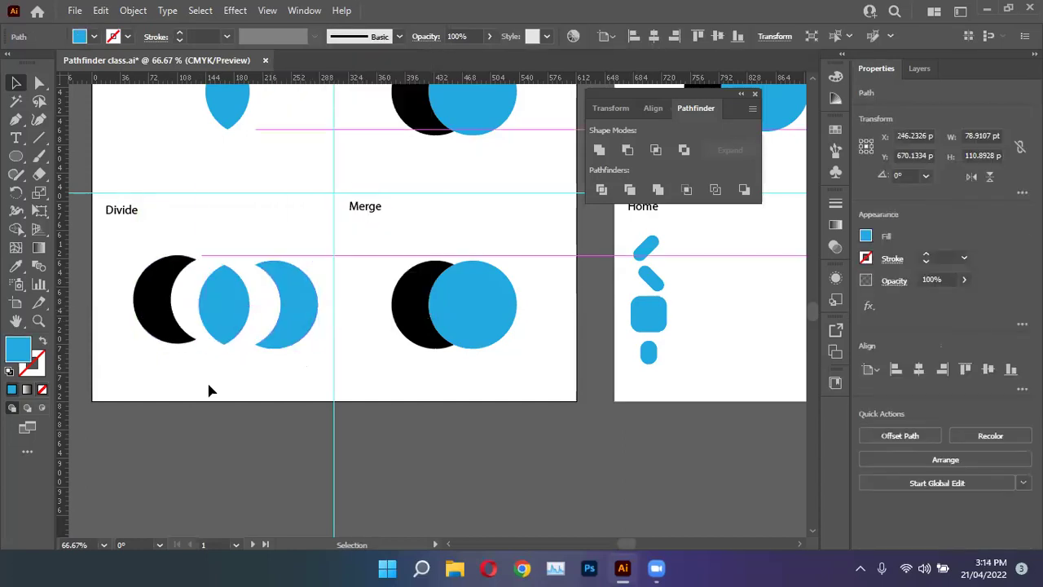
click(208, 390)
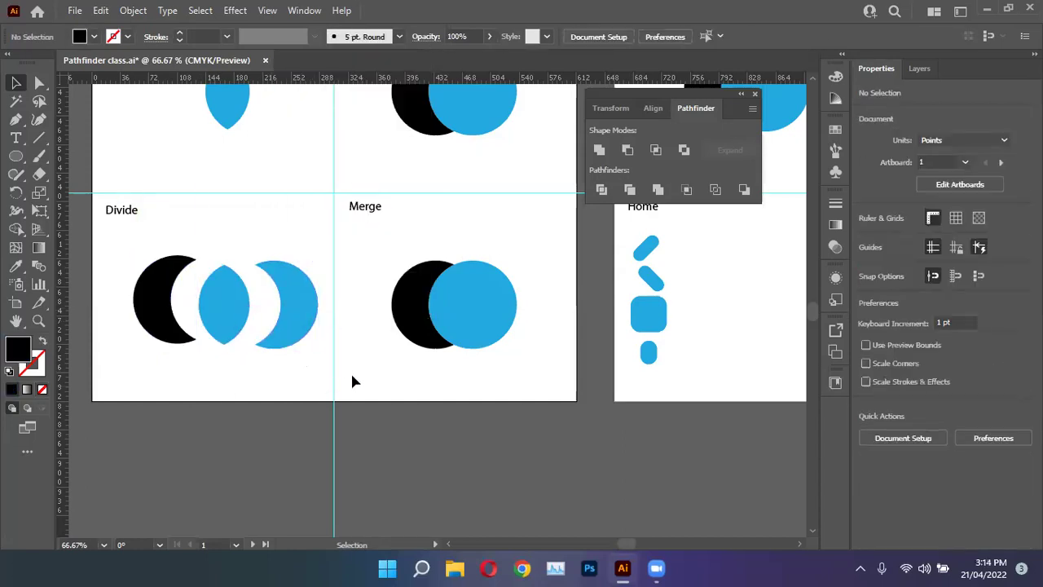
Step: Apply Merge and then Trim to the two overlapping circles under the Merge label
drag(370, 246, 515, 348)
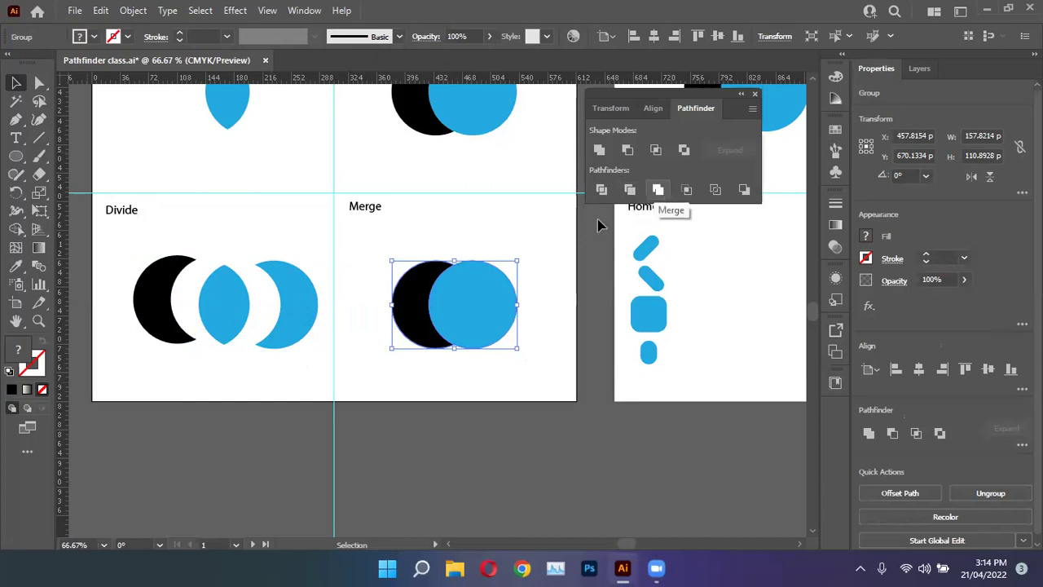
scroll(556, 276, up, 3)
scroll(556, 275, up, 6)
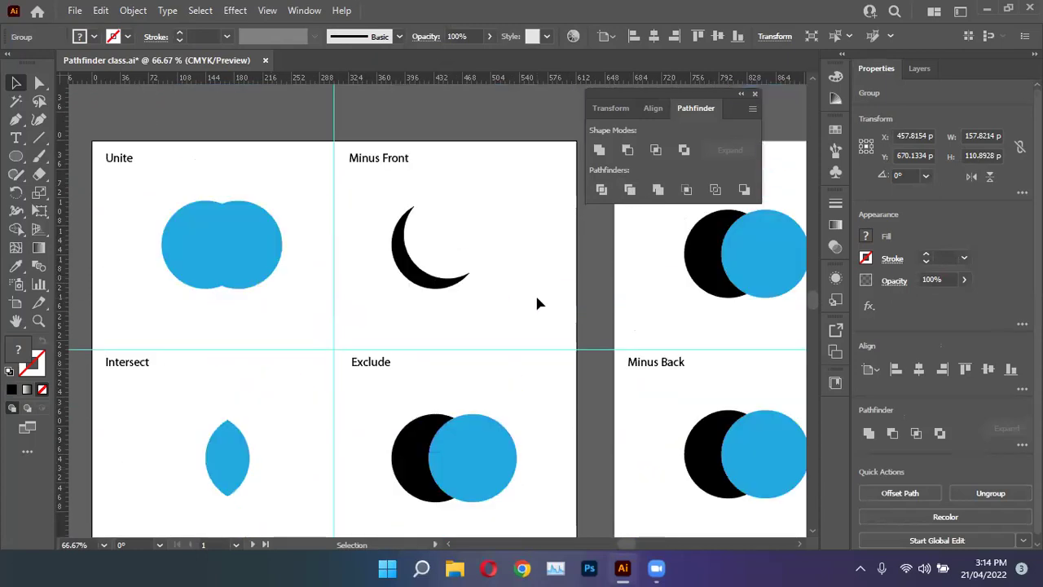
scroll(454, 310, down, 2)
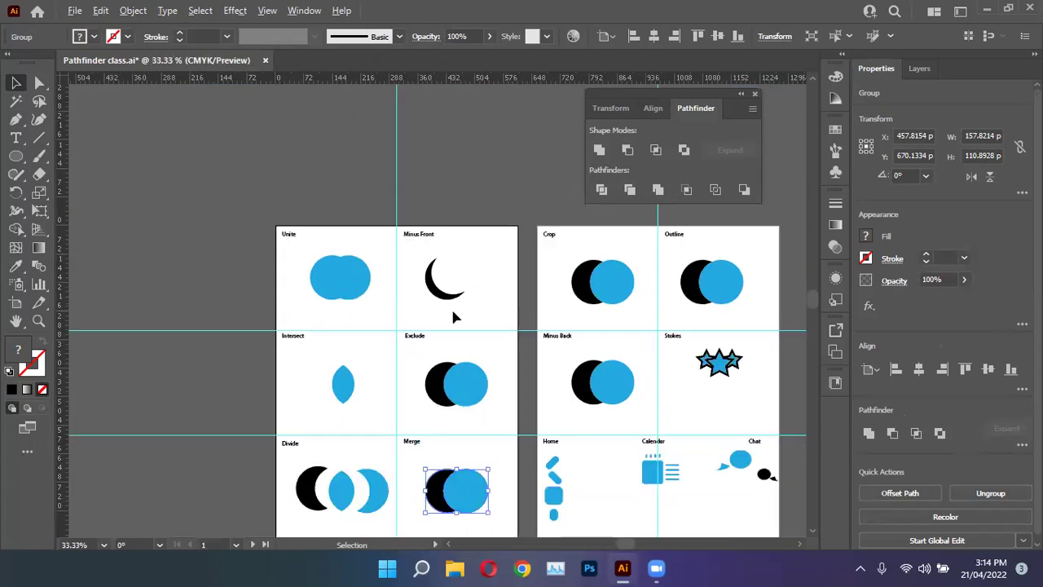
scroll(454, 317, right, 1)
scroll(455, 318, down, 3)
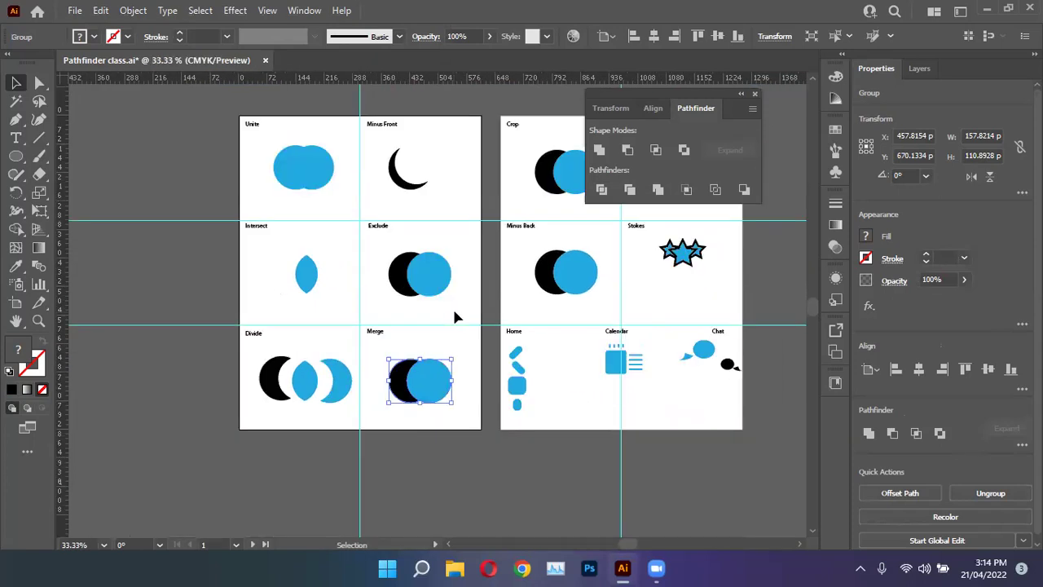
scroll(596, 281, up, 1)
scroll(484, 345, down, 2)
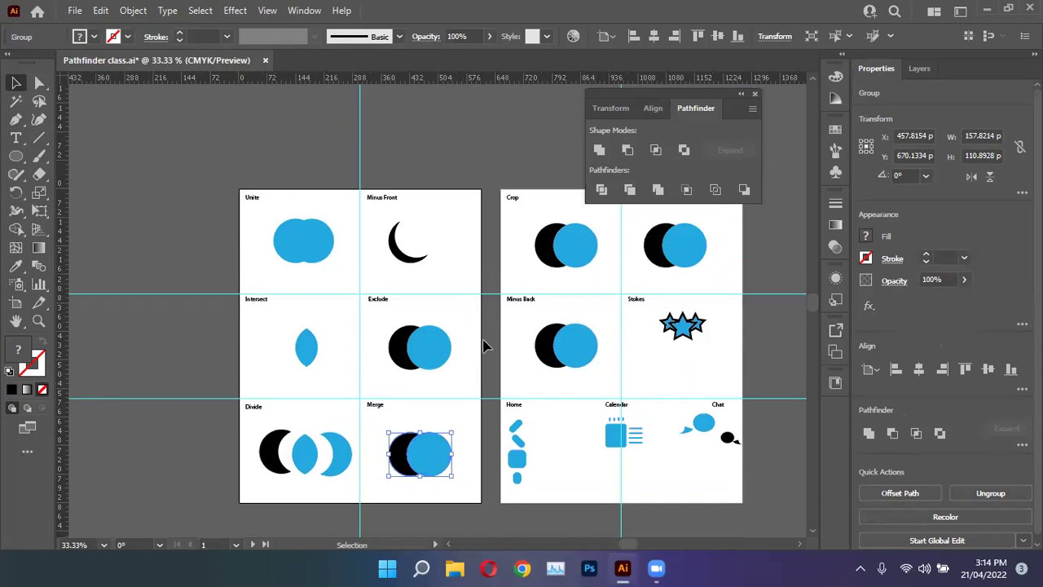
scroll(378, 366, up, 4)
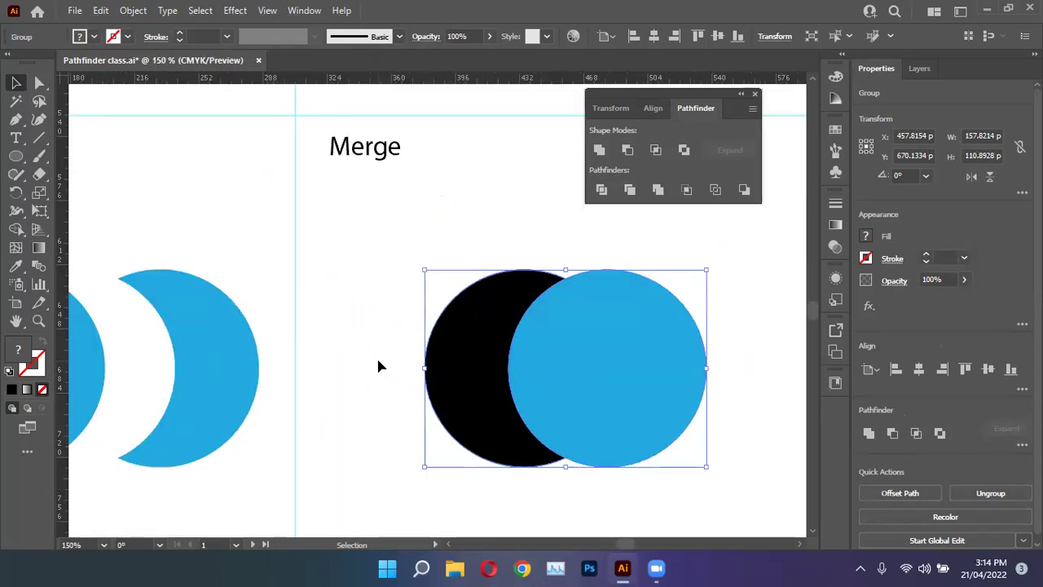
scroll(389, 234, down, 2)
drag(383, 189, 634, 401)
click(626, 194)
click(377, 261)
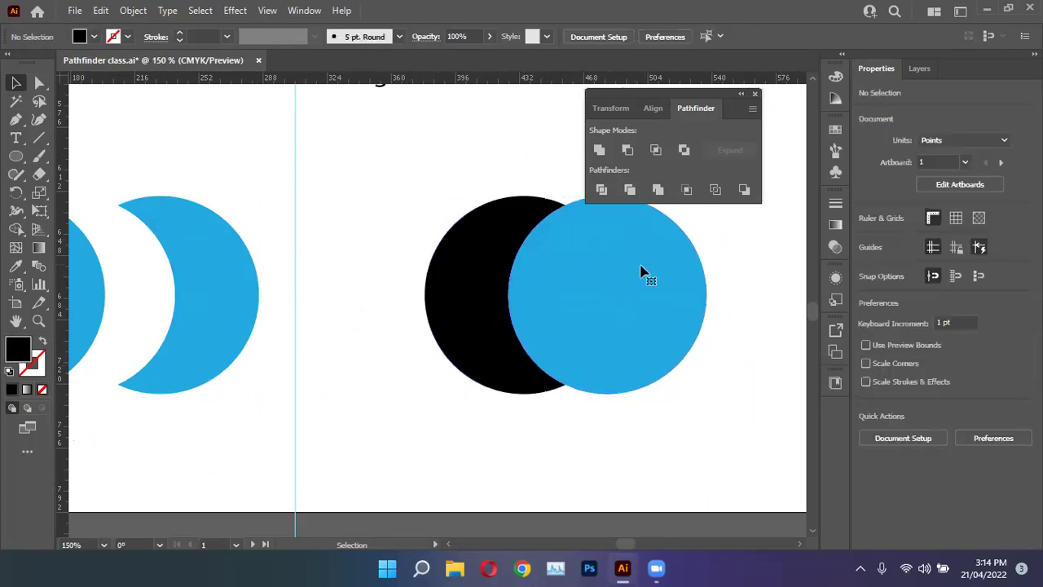
Step: Isolate the trimmed group, move the blue circle clear of the black crescent, return it against the crescent and exit isolation
double_click(562, 299)
drag(562, 298, 615, 301)
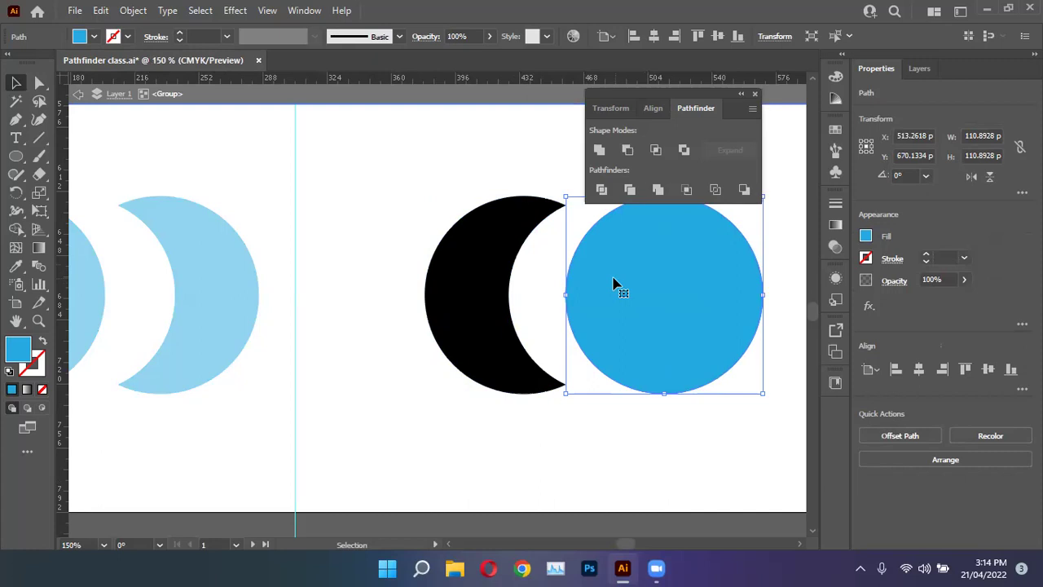
drag(639, 288, 575, 286)
double_click(340, 247)
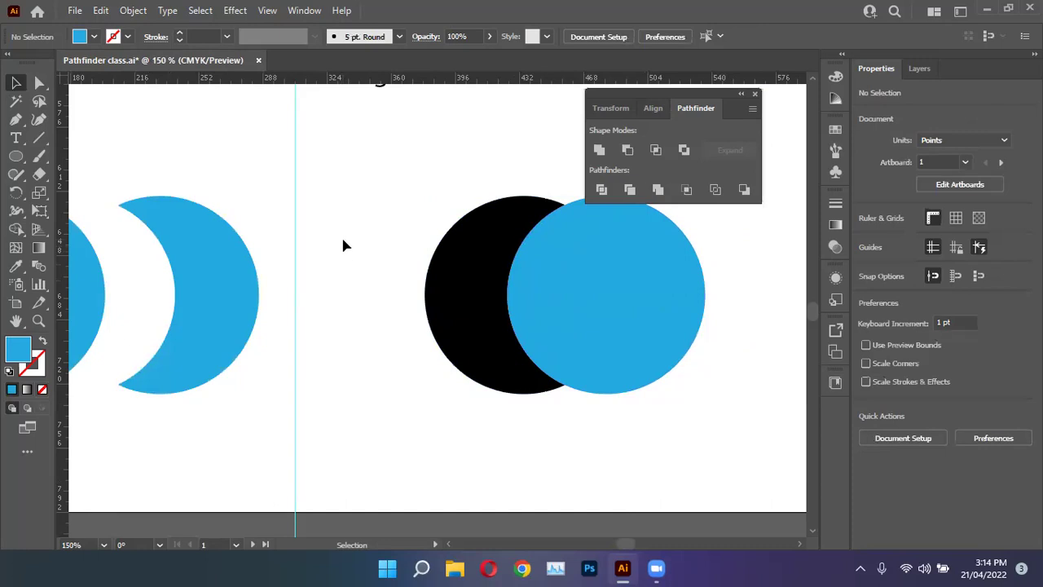
Step: Draw a circle about 92 pt in diameter below the first artboard and duplicate it into a cluster of four overlapping circles
scroll(341, 235, down, 2)
scroll(352, 241, down, 3)
drag(16, 156, 73, 191)
drag(404, 229, 492, 343)
key(v)
Step: Recolor three circles in the cluster: the upper-right one magenta, the lower-left one teal and the lower-right one orange
click(866, 236)
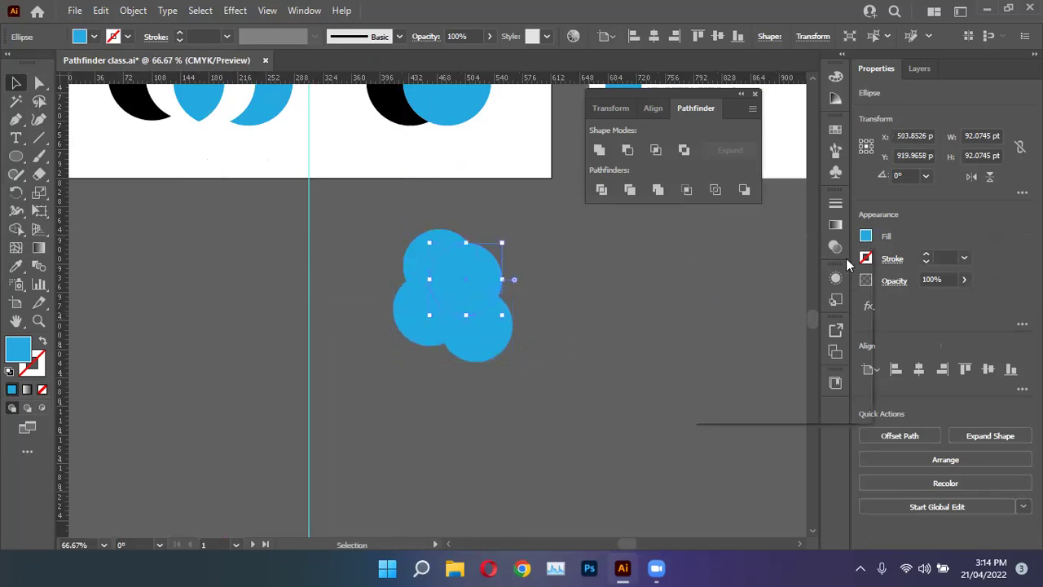
click(791, 290)
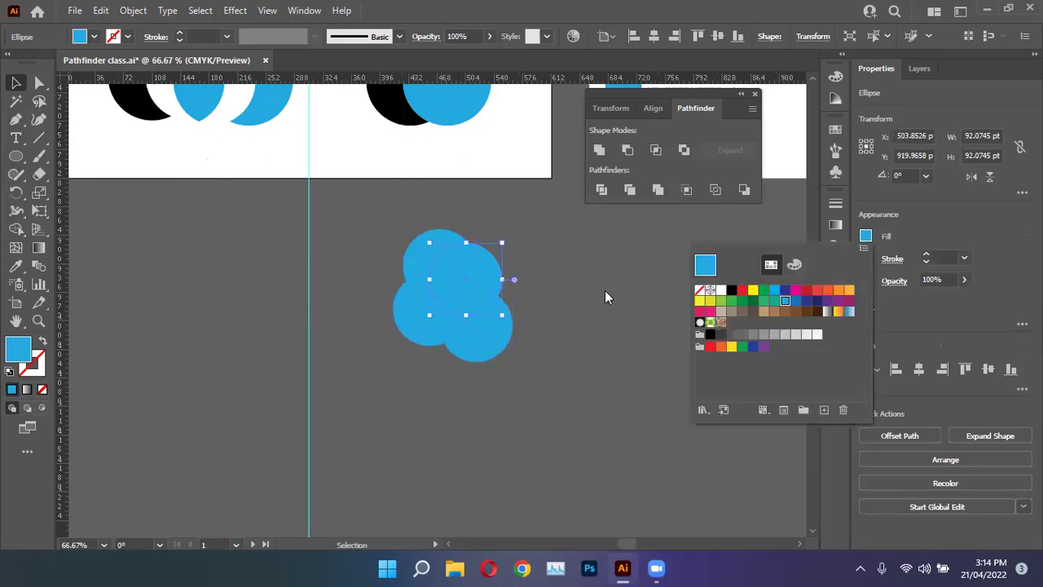
click(417, 324)
click(866, 236)
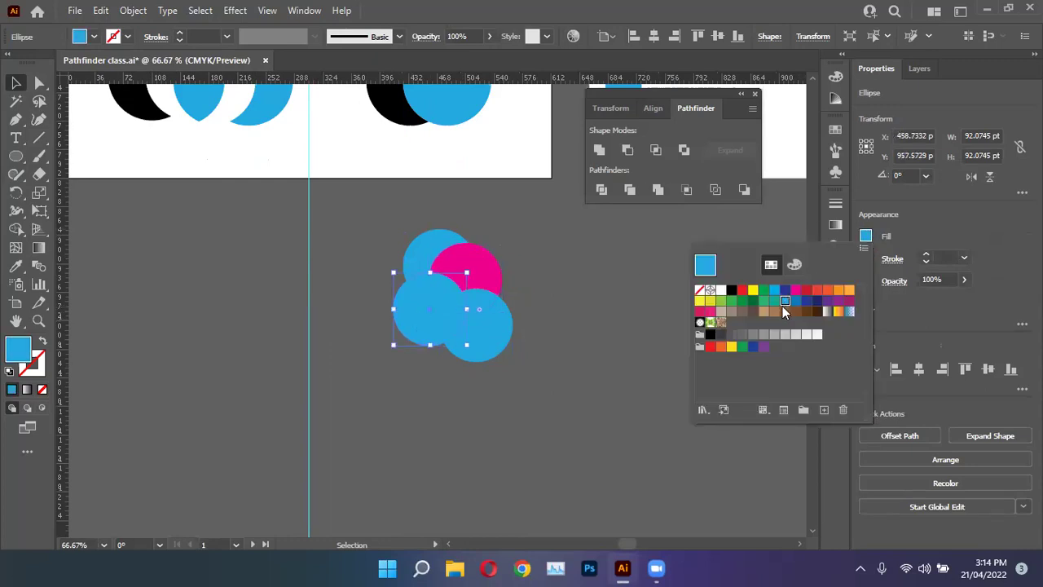
click(775, 301)
click(489, 338)
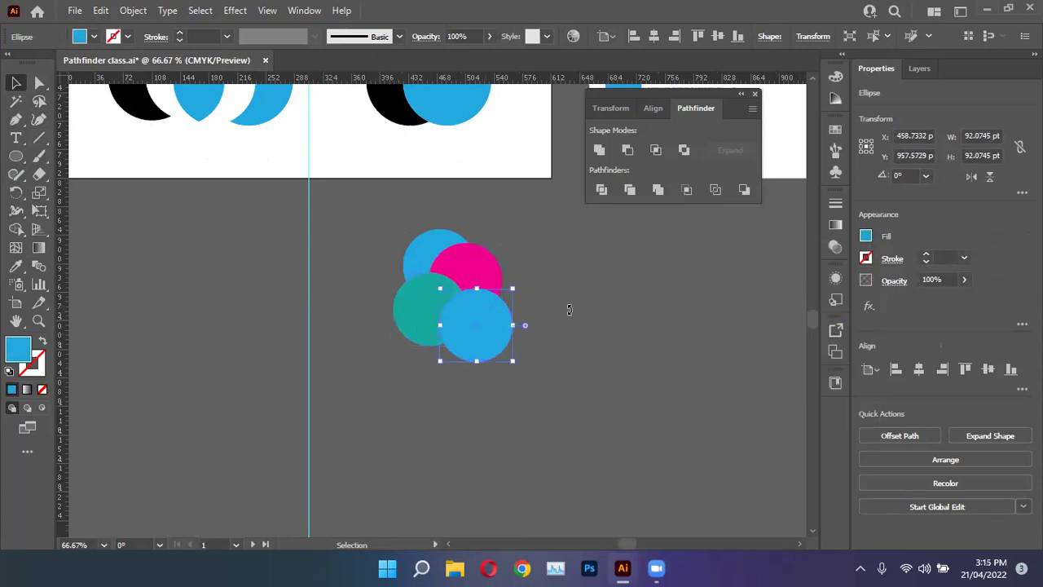
click(864, 237)
click(828, 292)
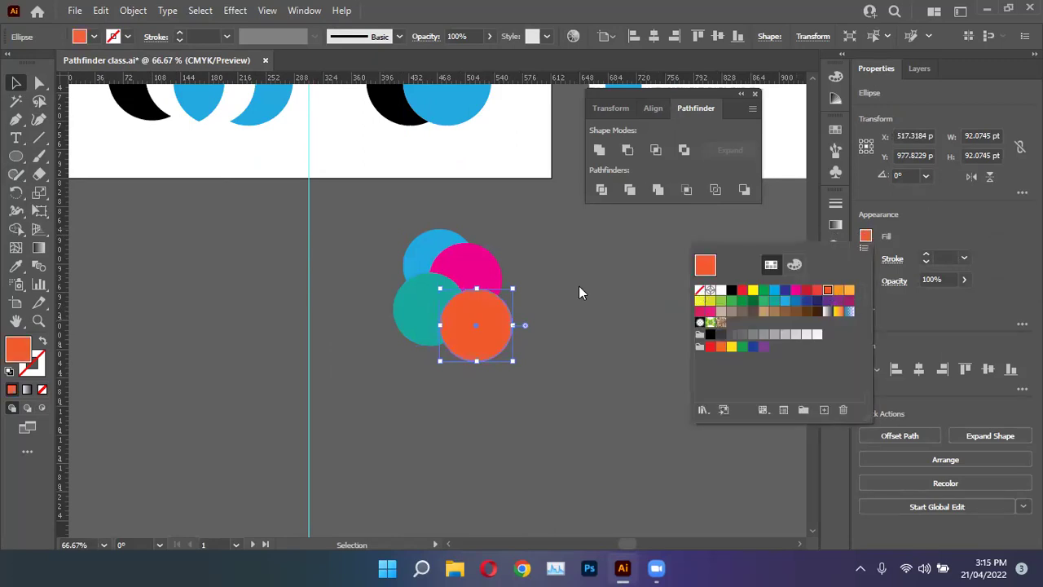
click(598, 262)
key(ctrl+a)
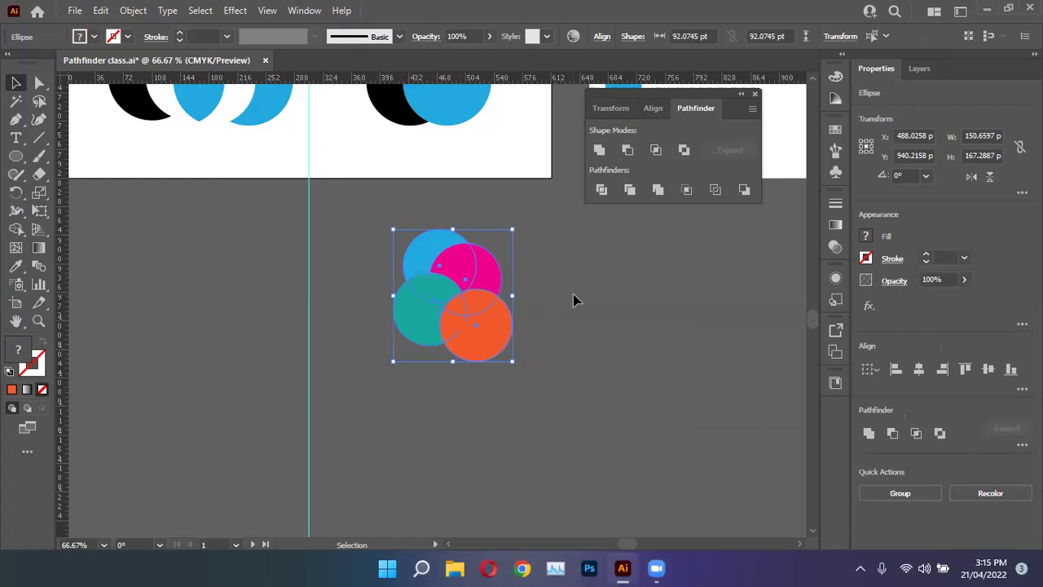
click(573, 297)
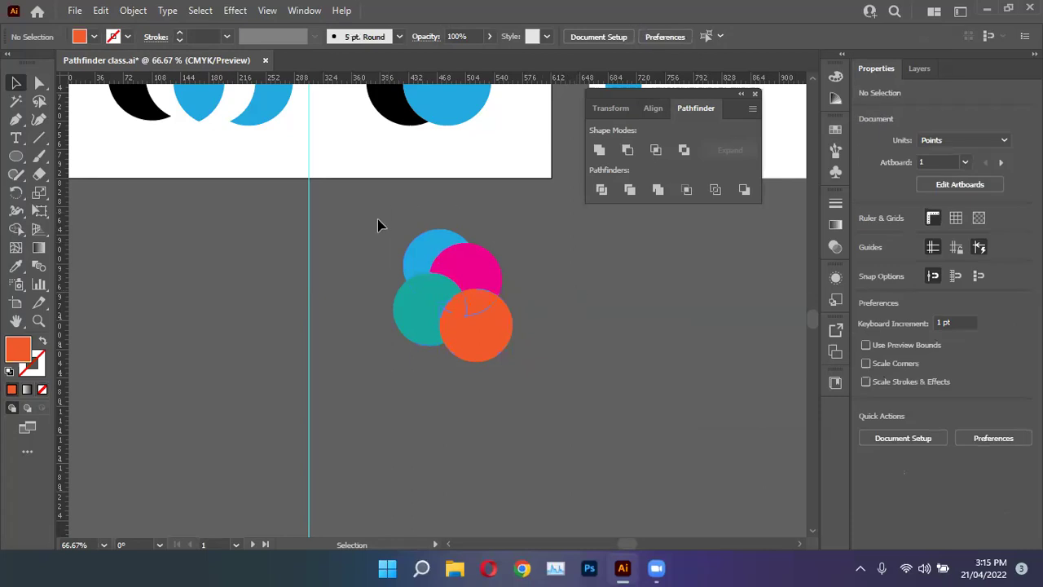
click(489, 341)
click(585, 280)
key(ctrl+a)
click(361, 223)
drag(361, 224, 596, 440)
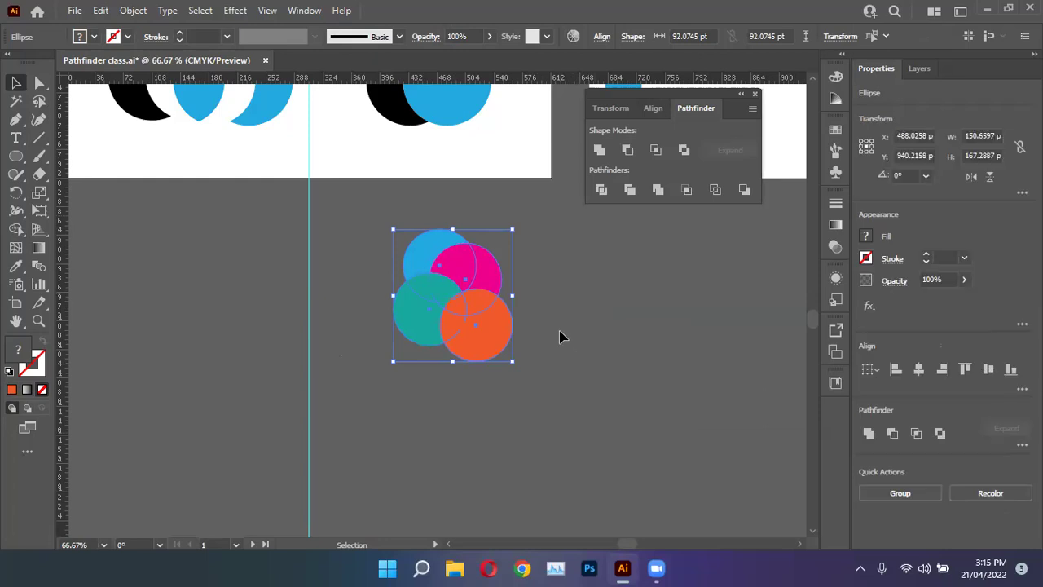
scroll(559, 337, up, 1)
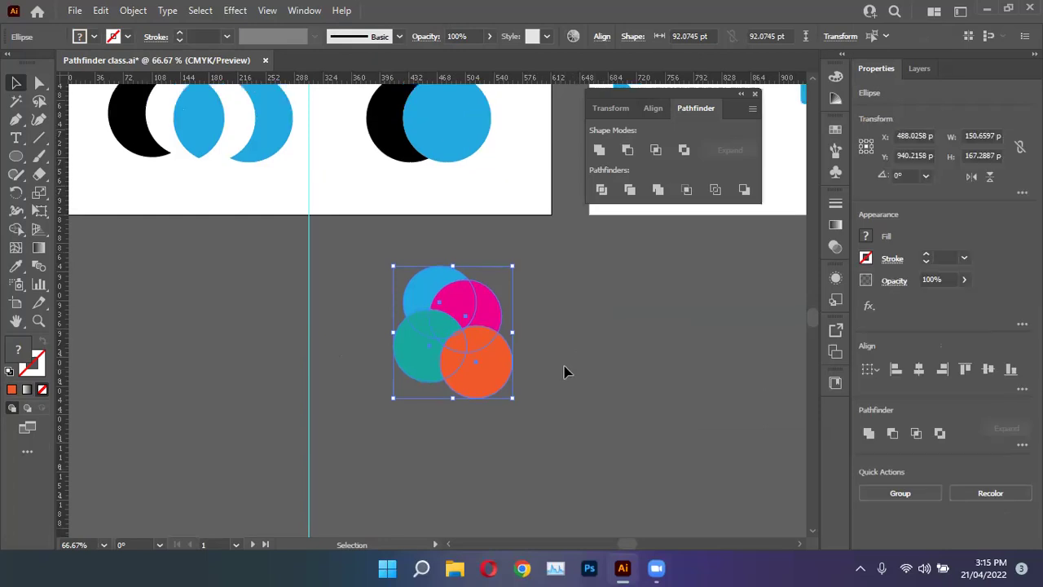
click(579, 339)
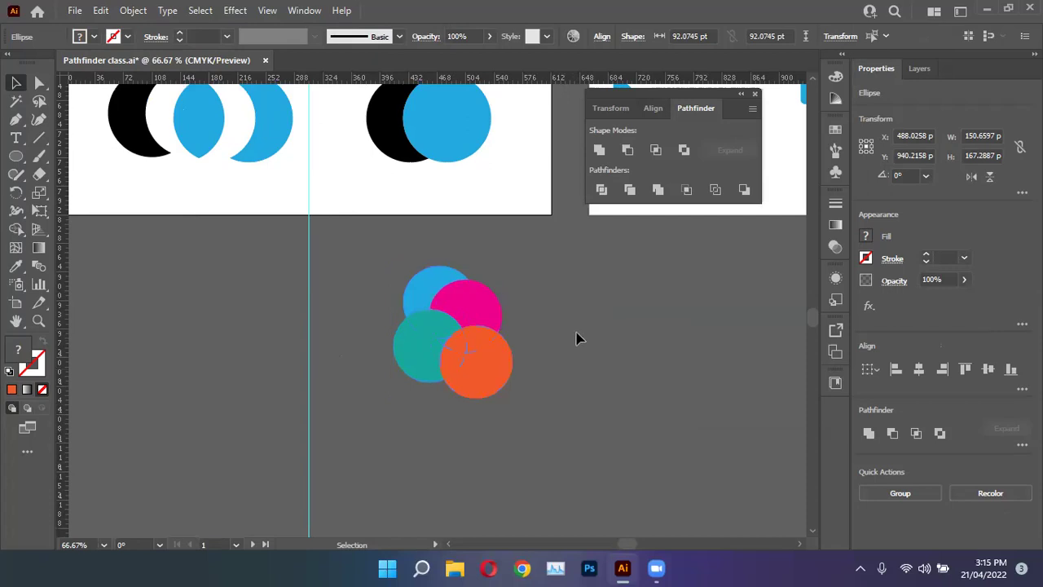
click(492, 371)
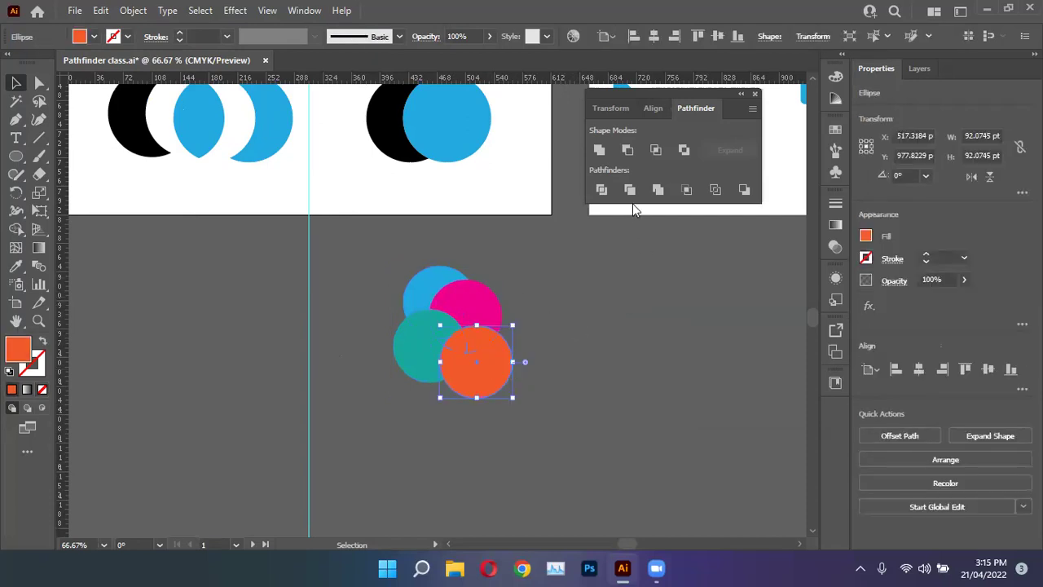
click(354, 250)
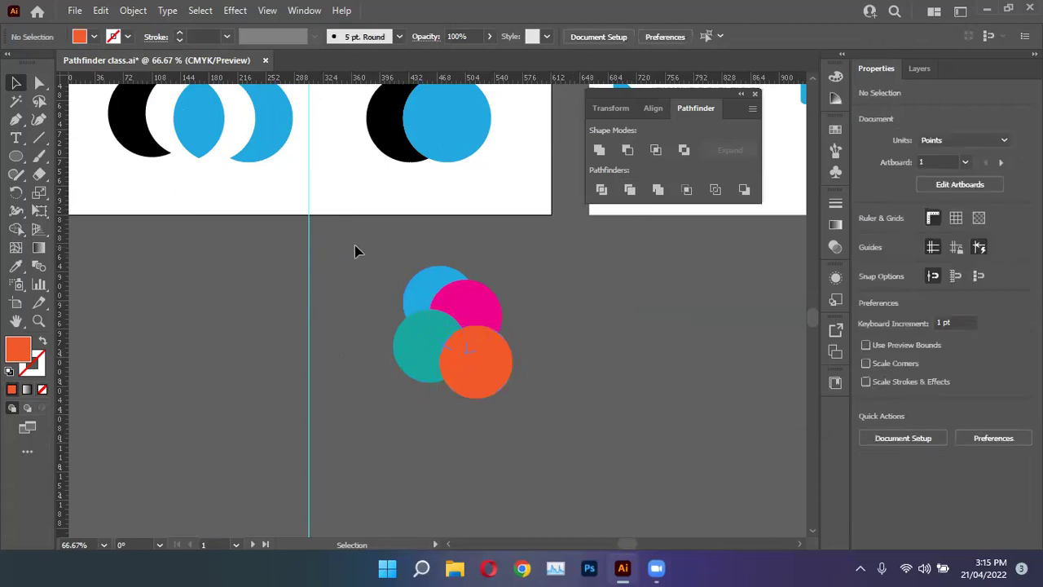
key(ctrl+a)
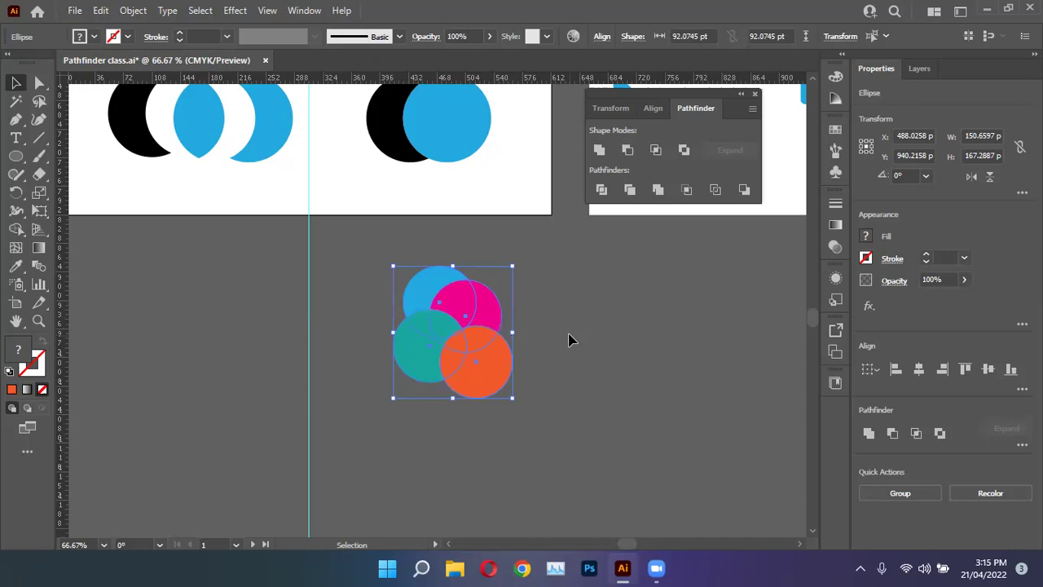
click(566, 333)
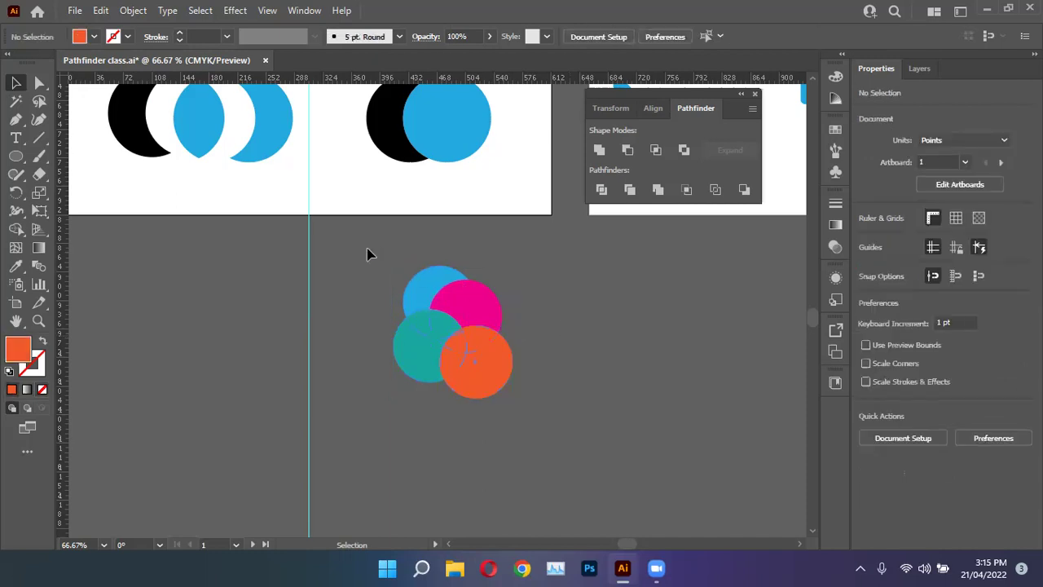
Step: Apply Trim to the four overlapping colored circles and ungroup the result
key(ctrl+a)
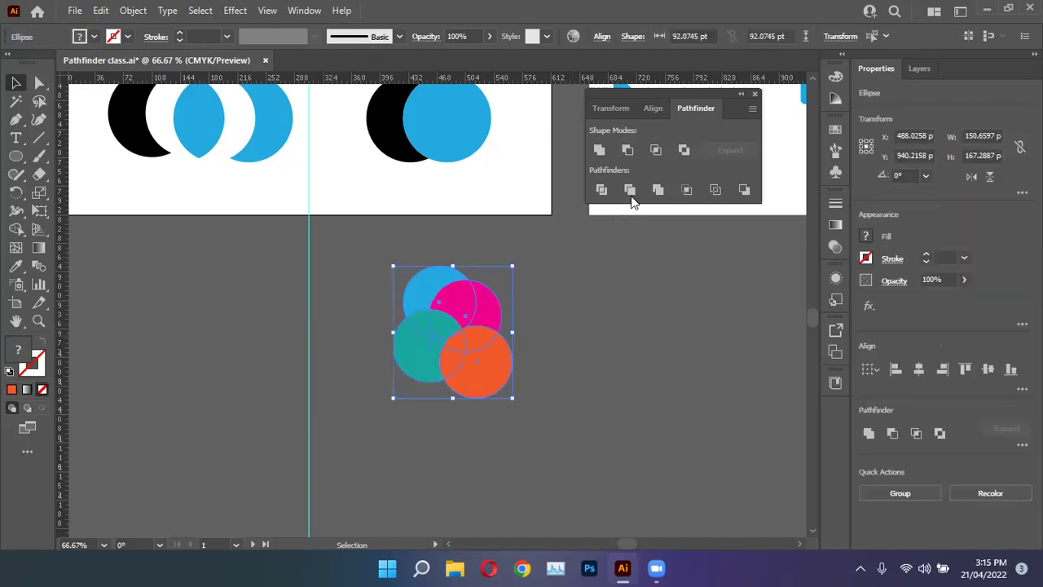
click(565, 351)
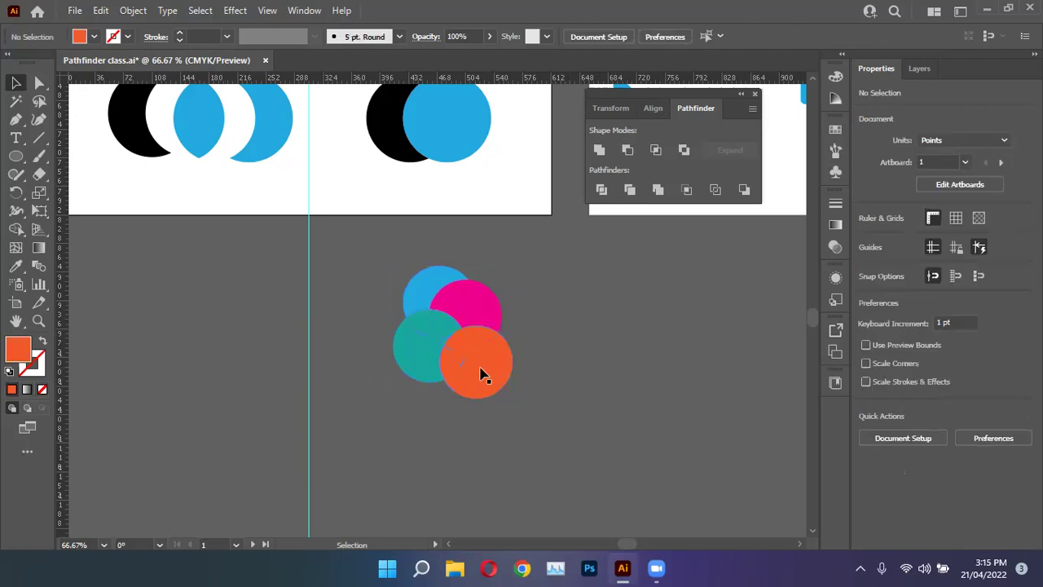
click(422, 343)
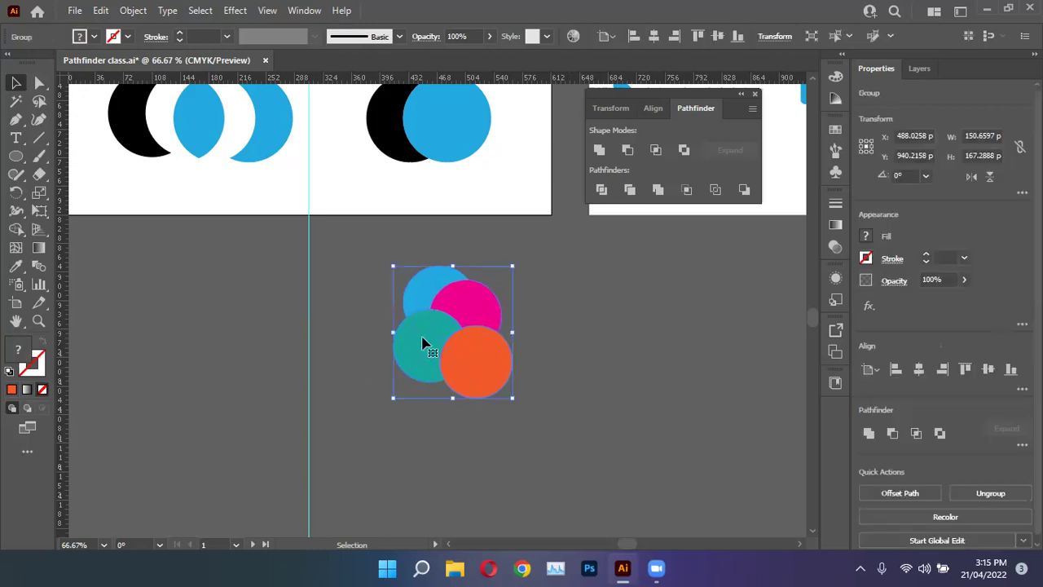
right_click(445, 285)
click(457, 217)
click(596, 288)
right_click(435, 357)
click(461, 210)
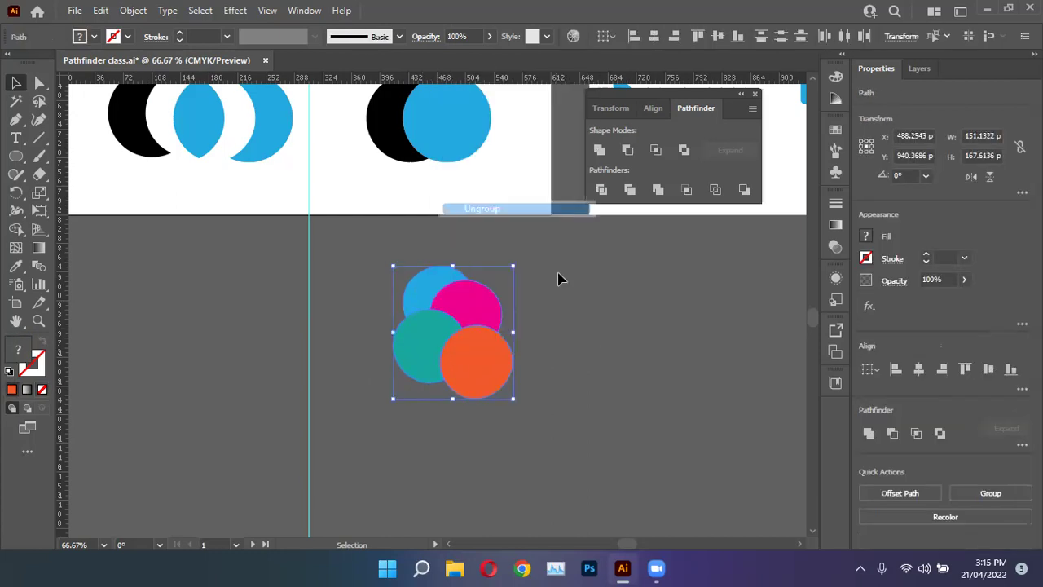
Step: Move the trimmed orange, teal, magenta and blue pieces of the circle cluster apart from one another
key(ctrl+shift+a)
drag(489, 375, 563, 370)
click(435, 340)
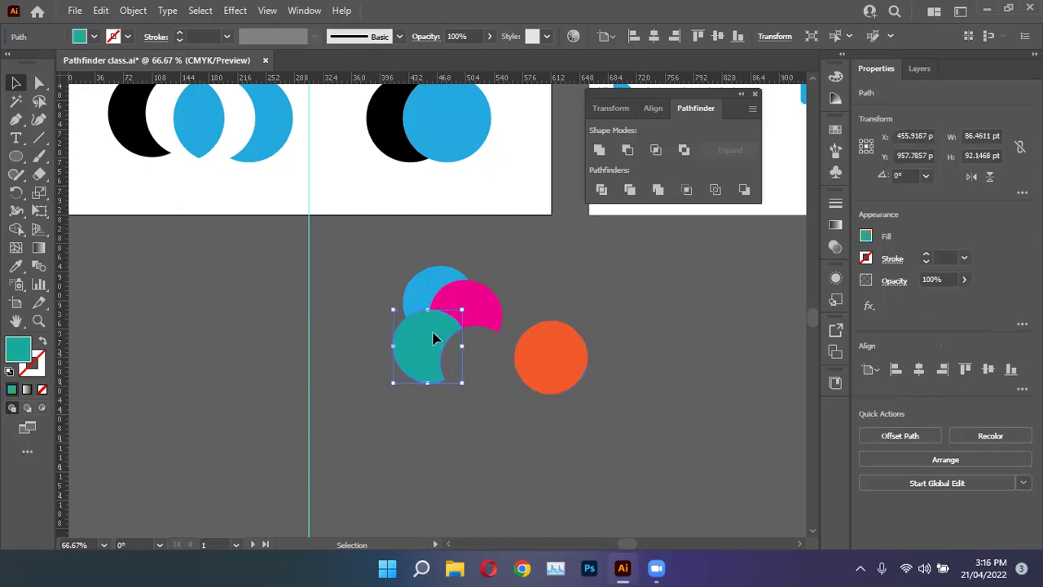
drag(434, 339, 392, 387)
click(482, 312)
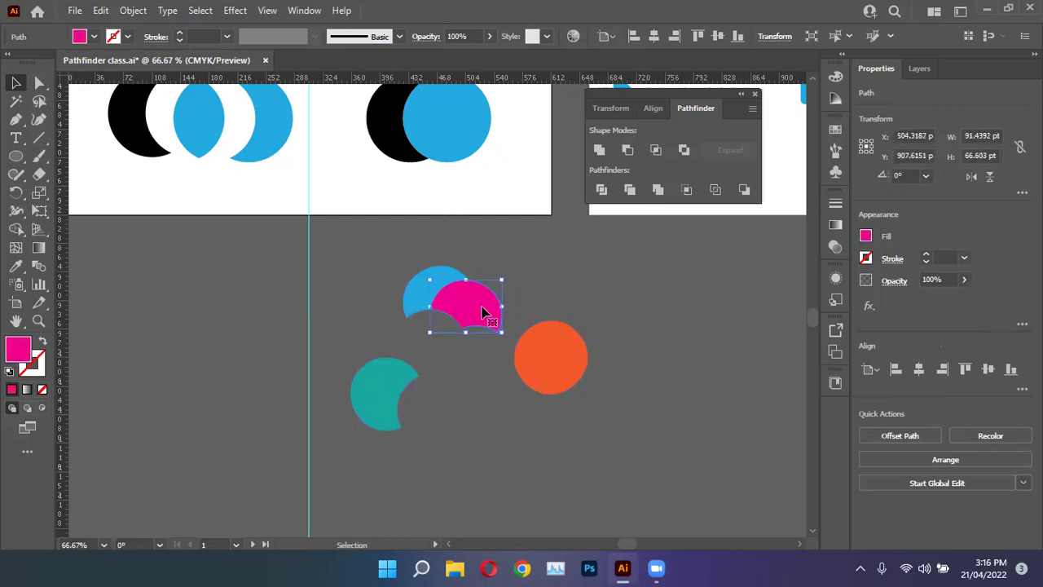
drag(489, 307, 548, 277)
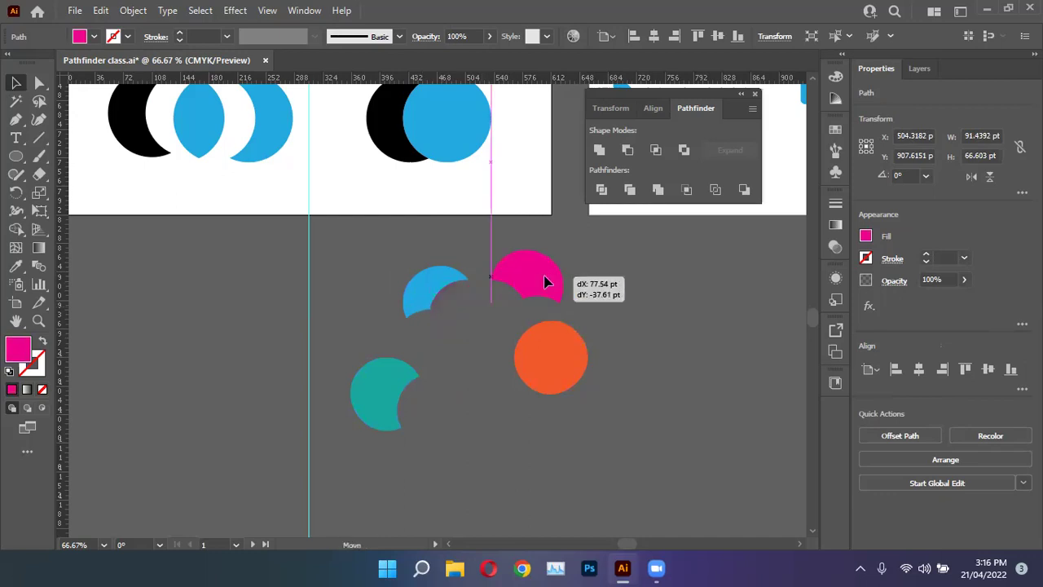
drag(429, 286, 406, 270)
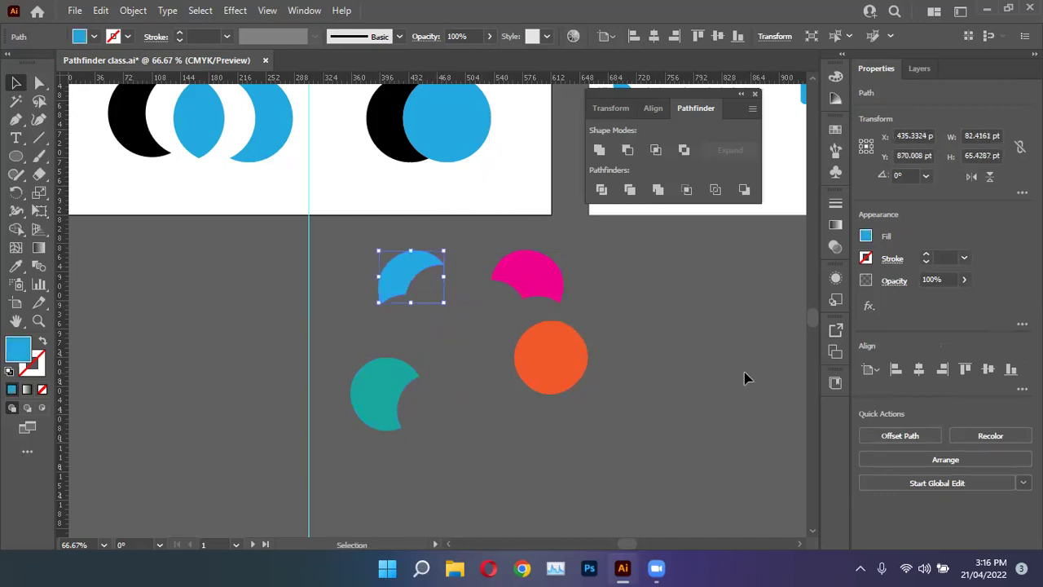
Step: Undo the moves of the four trimmed pieces in the colored cluster
key(a)
key(ctrl+z)
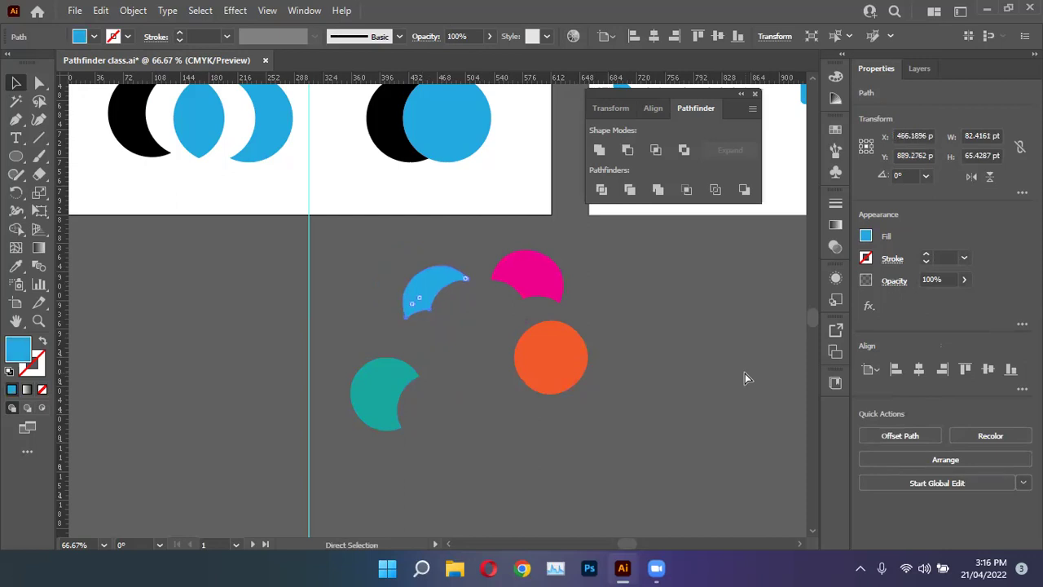
key(ctrl+z)
key(ctrl+z)
key(ctrl+z)
key(v)
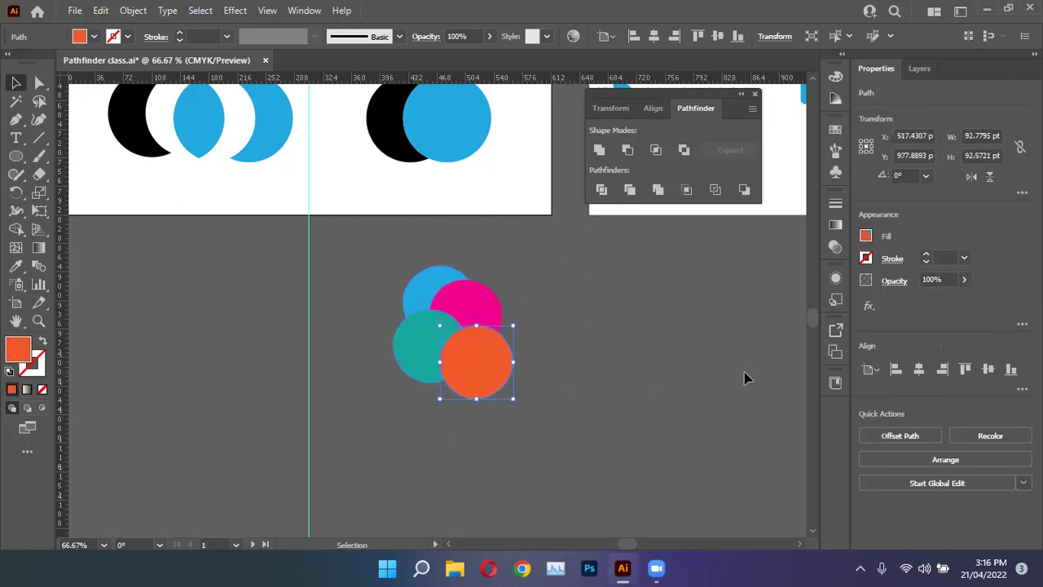
key(a)
key(v)
Step: Apply Merge to the black and blue circles under the Merge label and deselect the result
scroll(477, 274, up, 5)
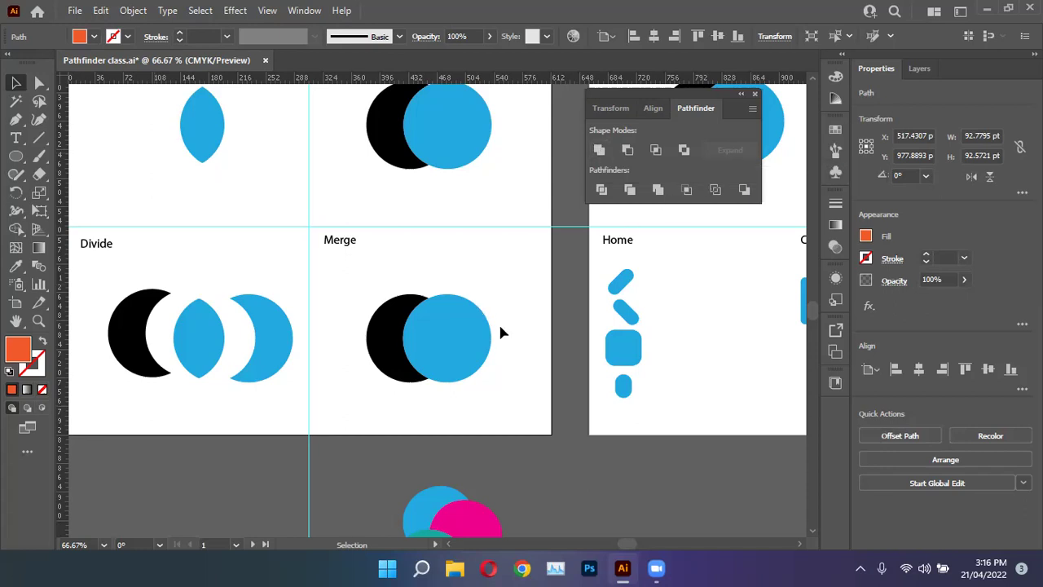
drag(365, 279, 573, 413)
click(658, 189)
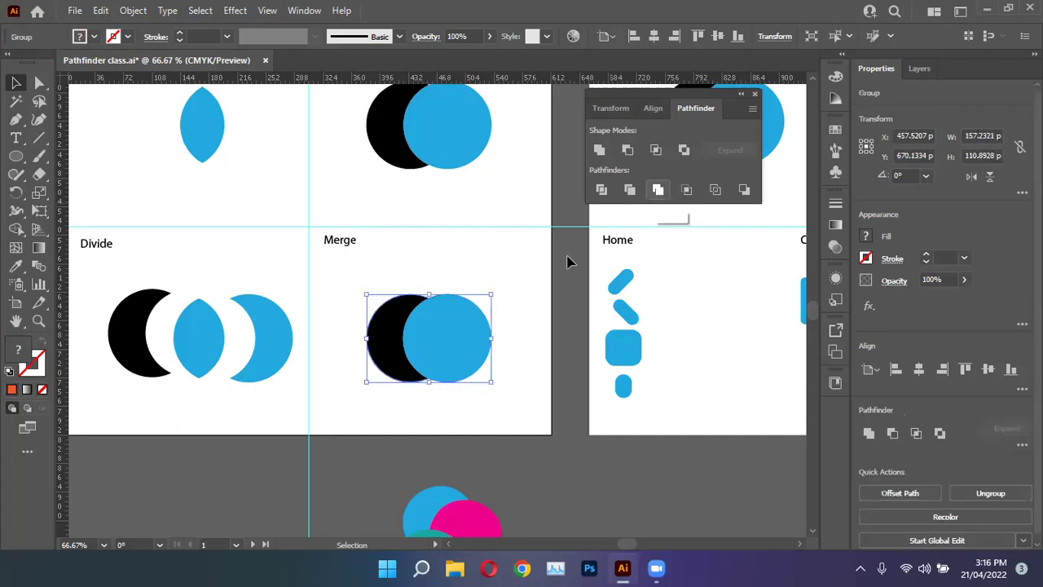
right_click(458, 369)
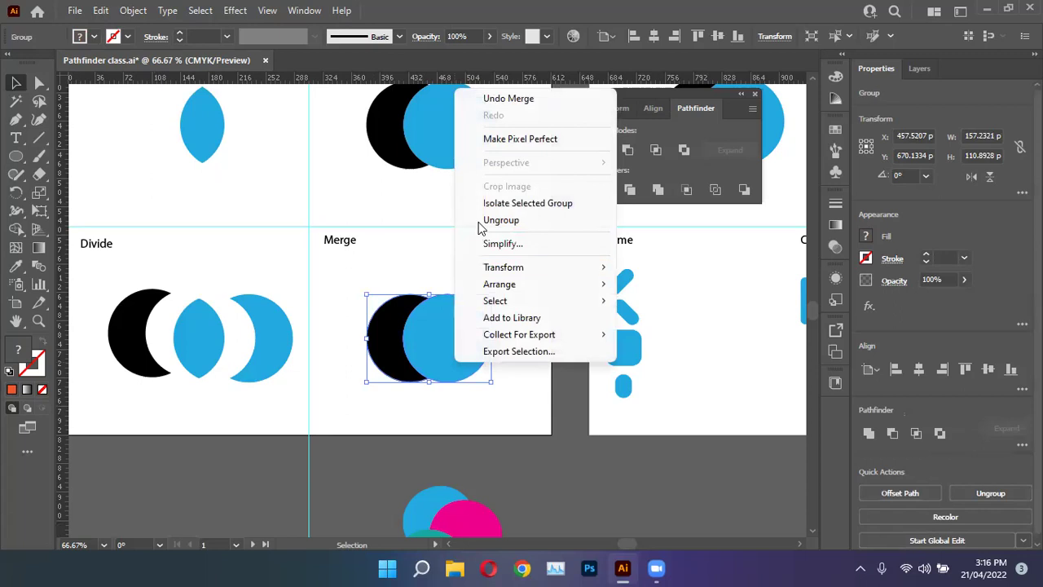
click(431, 285)
click(408, 292)
Step: Apply Merge to the overlapping black and blue circles under the Exclude label
scroll(405, 294, up, 2)
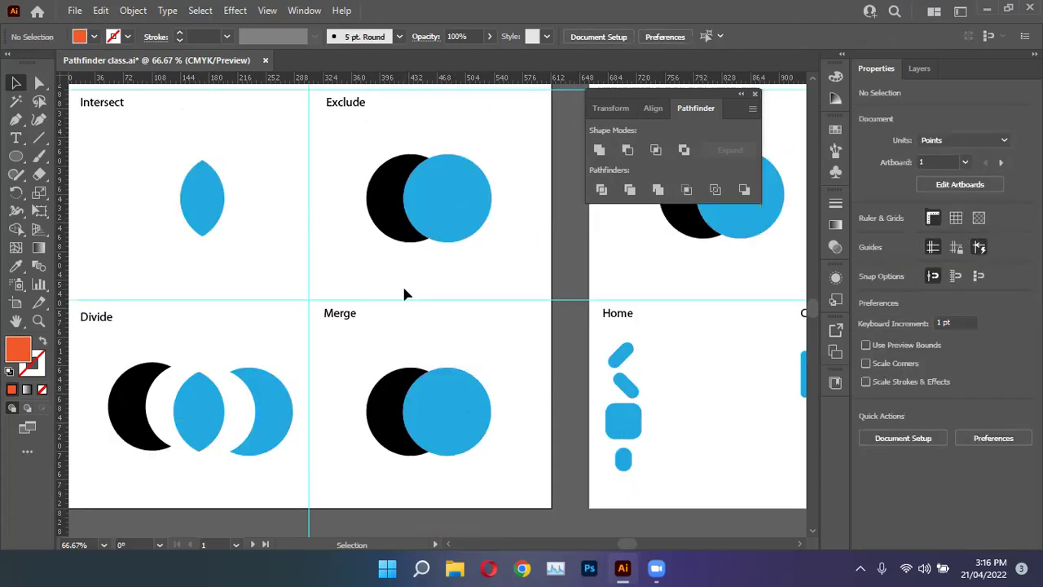
click(428, 210)
click(356, 200)
drag(487, 242, 490, 244)
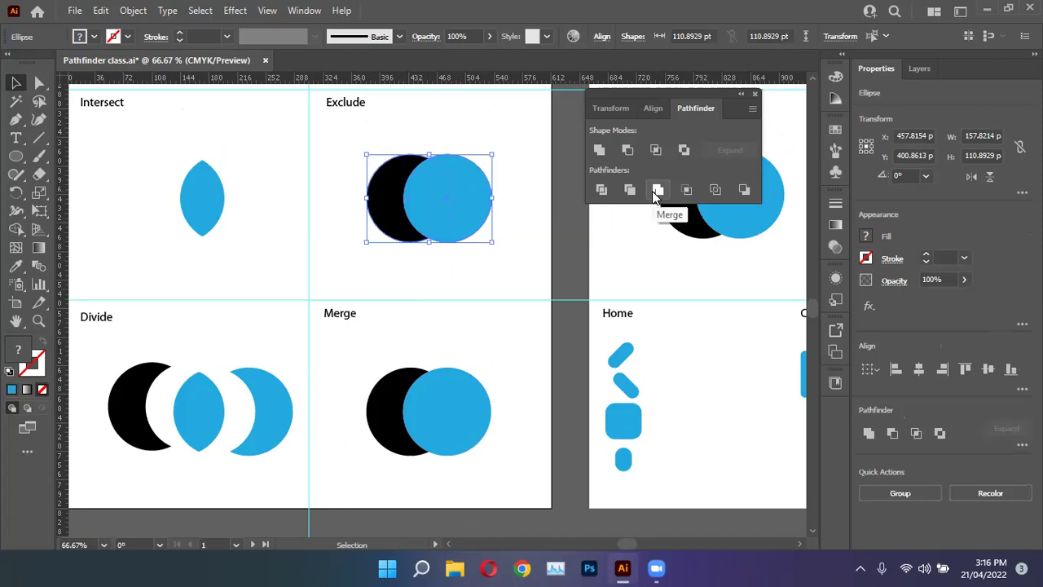
click(657, 192)
Step: Isolate the merged group under Exclude, move the blue circle clear of the black crescent and exit isolation
click(412, 256)
drag(444, 227, 475, 227)
double_click(432, 206)
click(406, 212)
drag(469, 210, 489, 214)
double_click(484, 247)
click(474, 235)
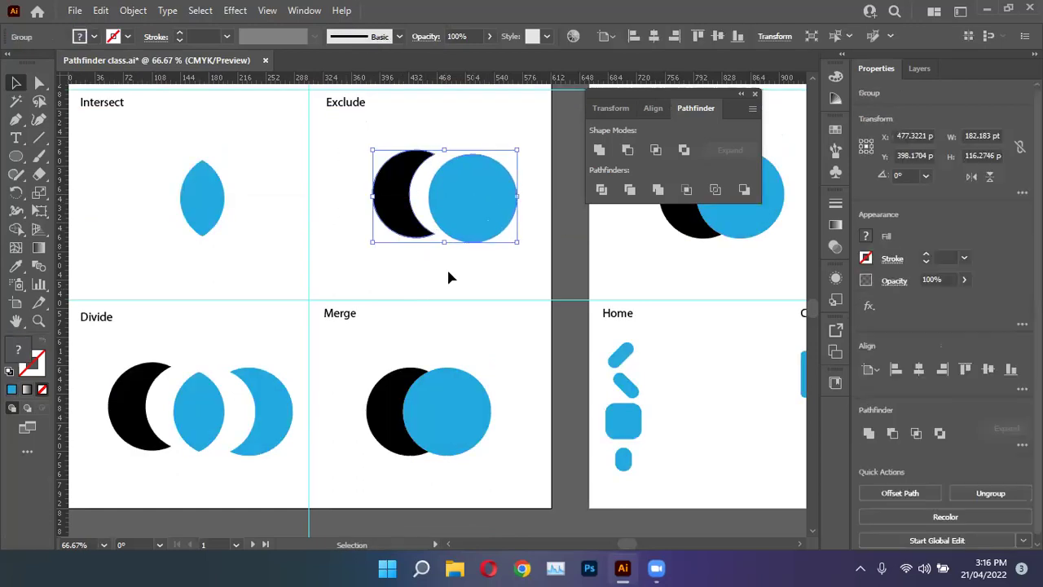
Step: Undo the last move of the blue circle under Exclude and deselect the group
key(a)
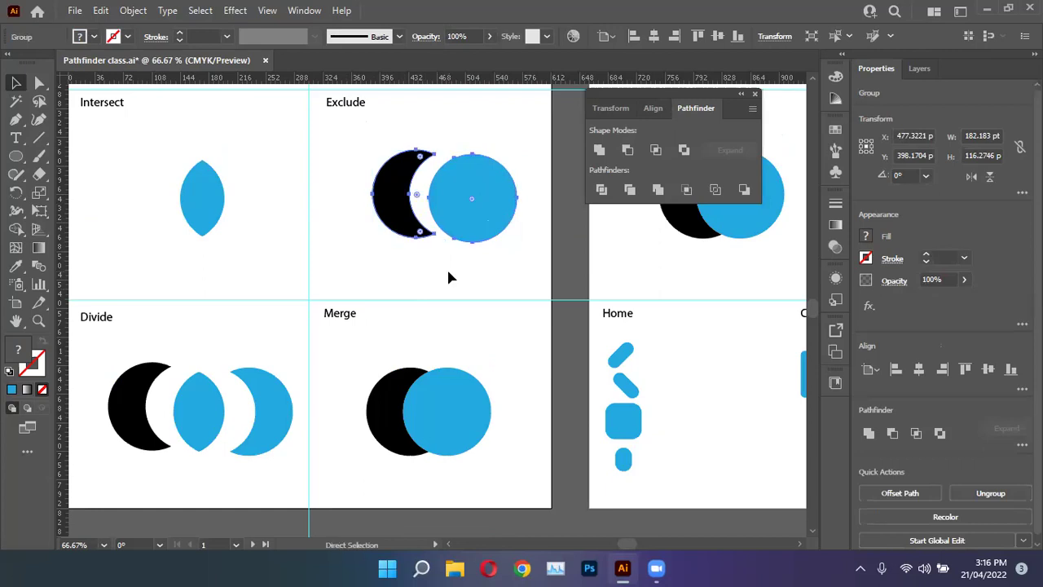
key(ctrl+z)
key(Escape)
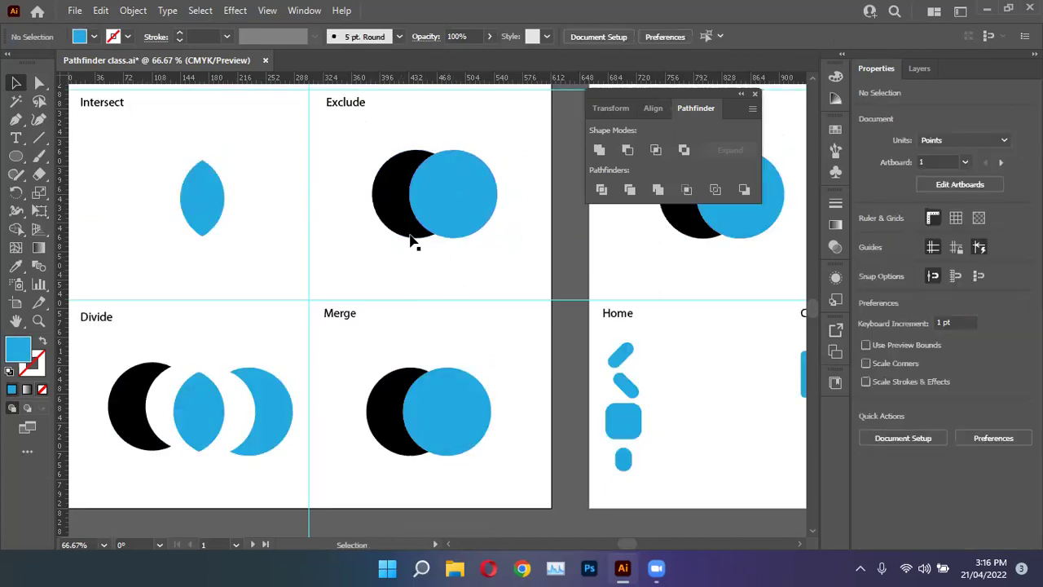
Step: Isolate the merged Exclude group, recolor the black crescent with the circle's blue and move the blue circle aside
double_click(407, 225)
click(407, 224)
key(i)
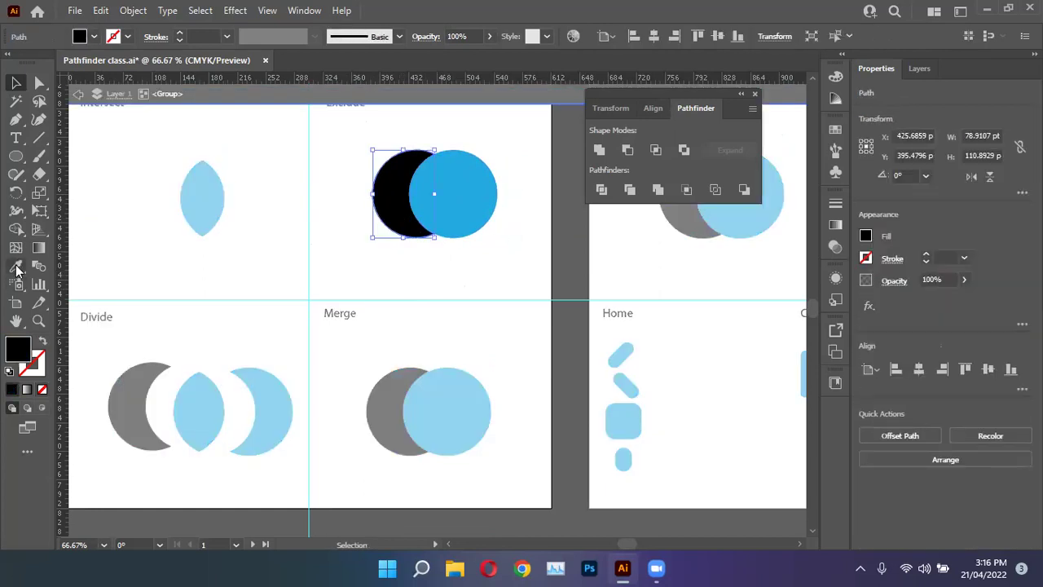
click(476, 208)
key(v)
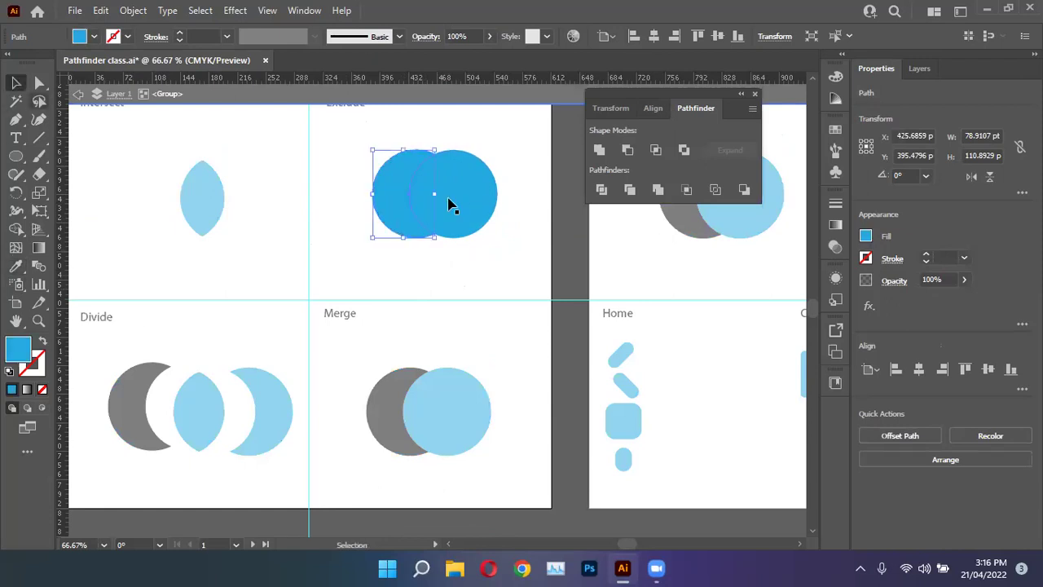
drag(461, 208, 481, 208)
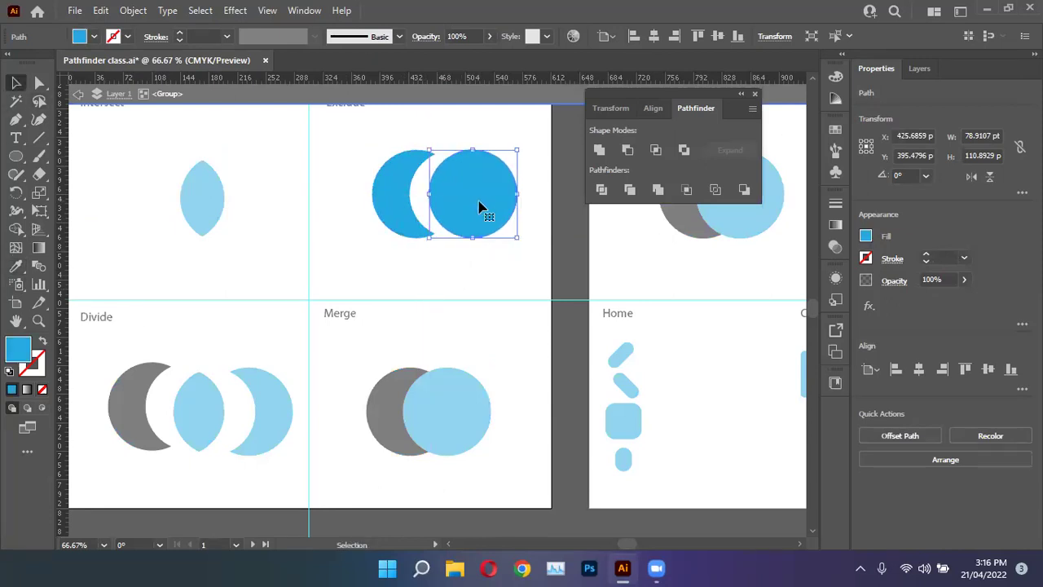
Step: Undo the crescent recolor, the moves and the Merge on the circles under Exclude
key(ctrl+z)
key(ctrl+z)
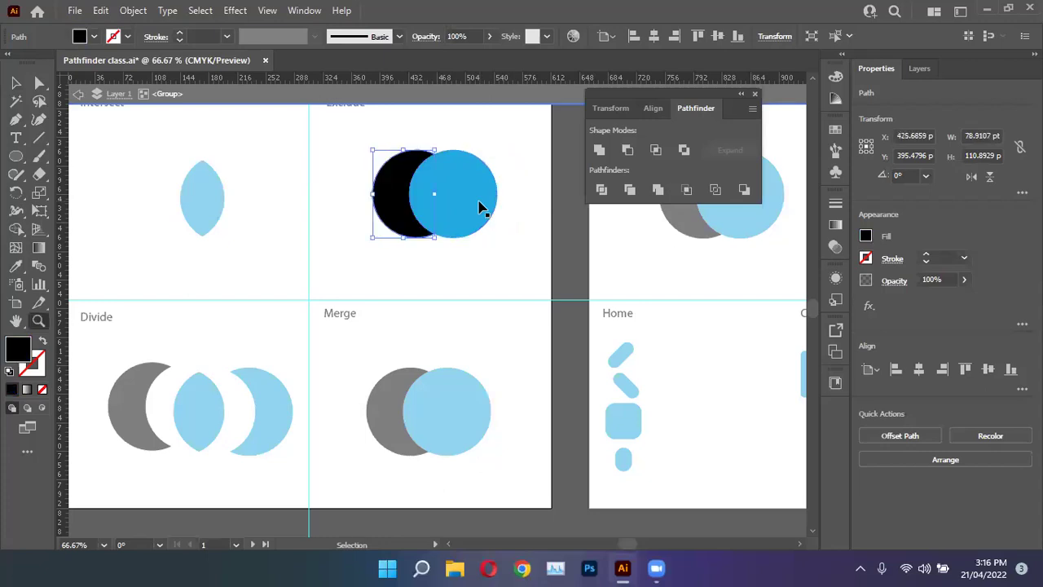
key(ctrl+z)
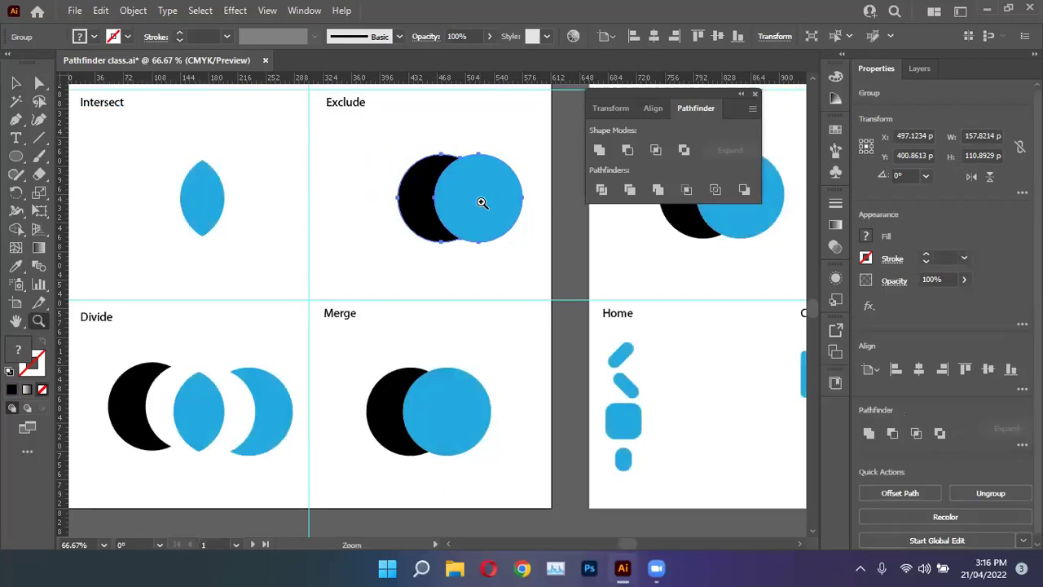
key(v)
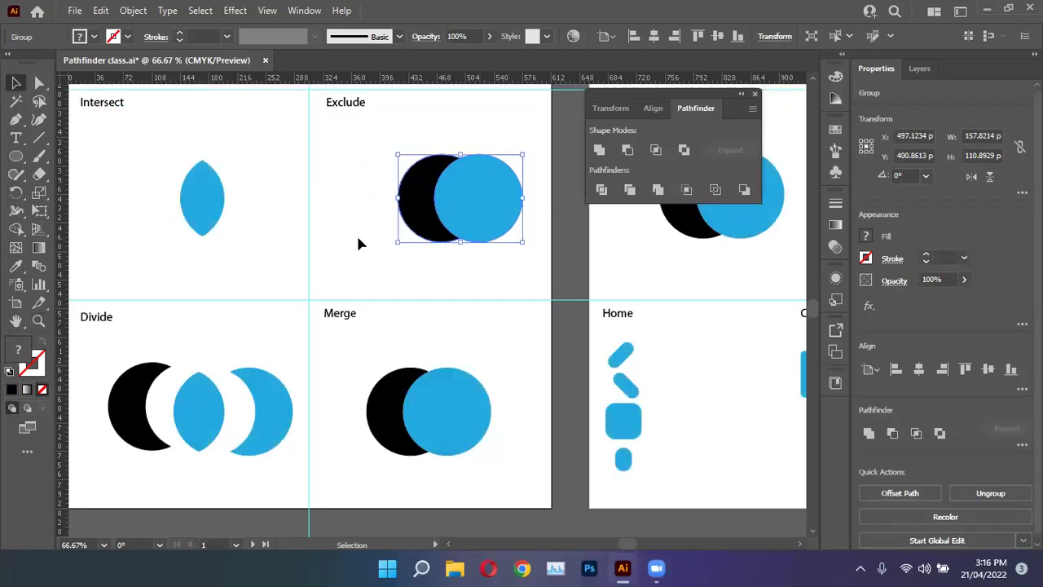
key(ctrl+z)
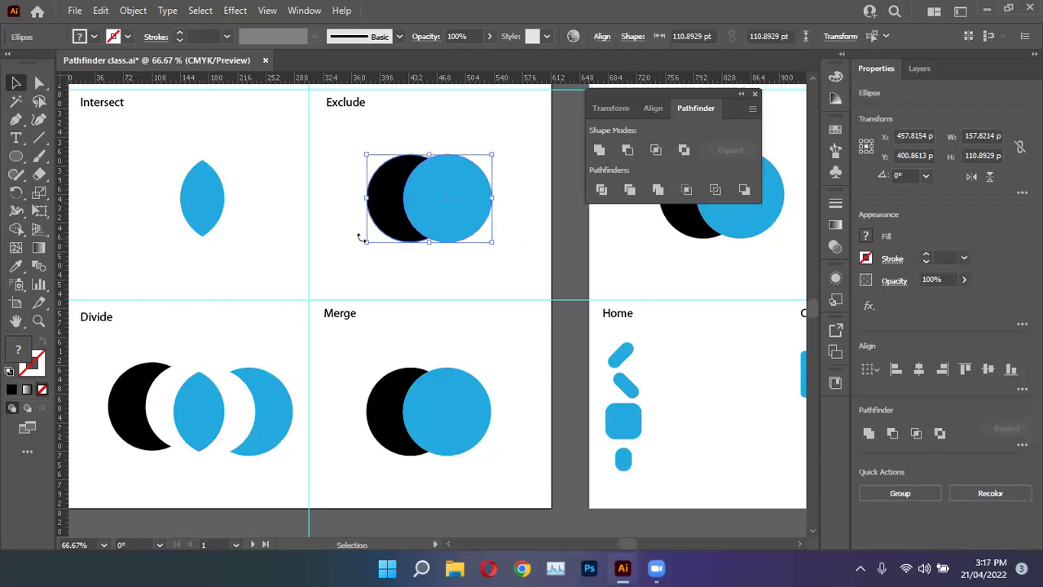
Step: Recolor the black circle under Exclude with the other circle's blue and merge the two same-colored circles
click(433, 256)
click(386, 194)
double_click(387, 194)
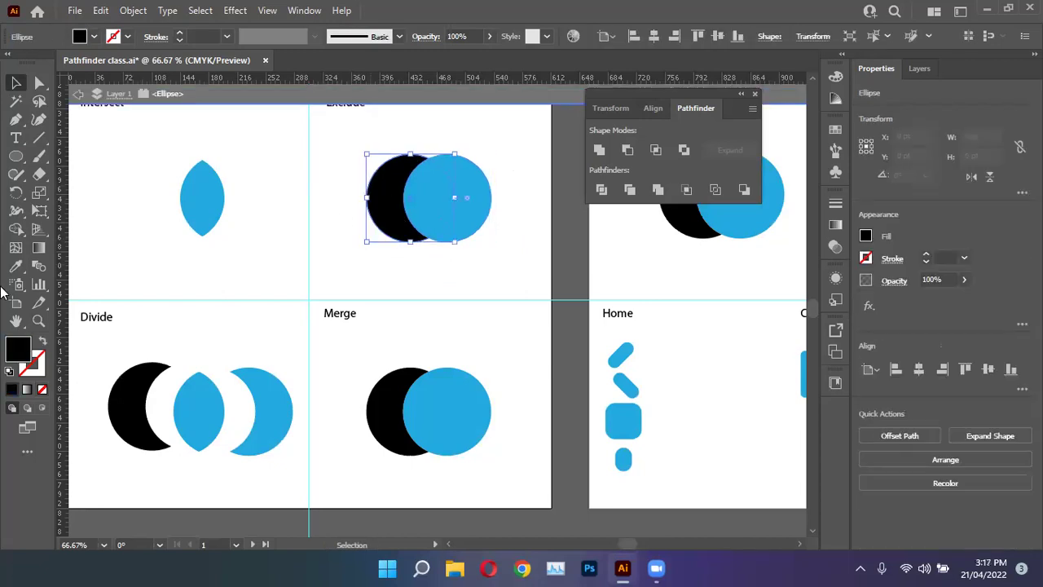
key(i)
click(483, 186)
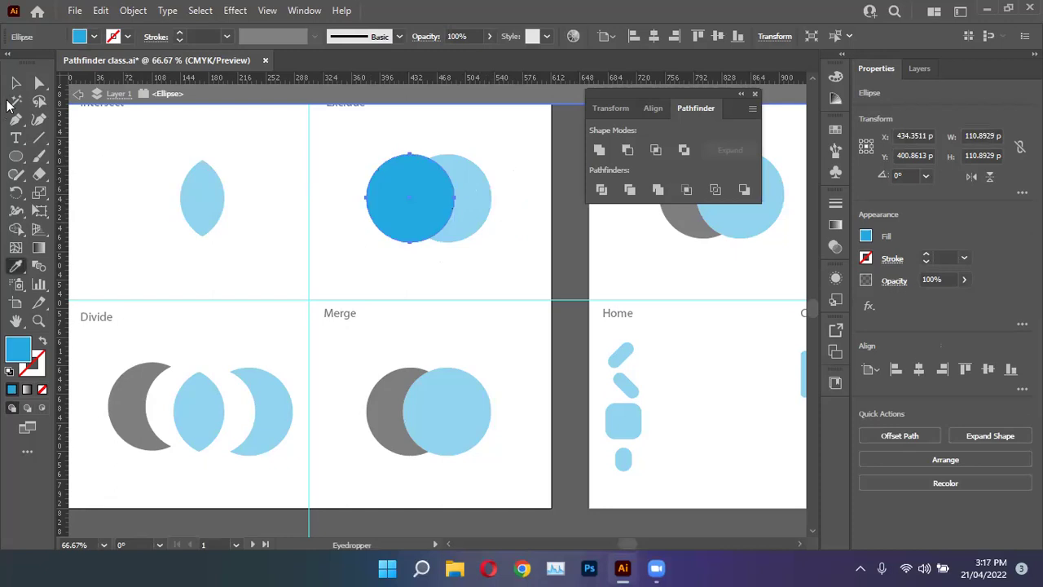
key(v)
double_click(342, 147)
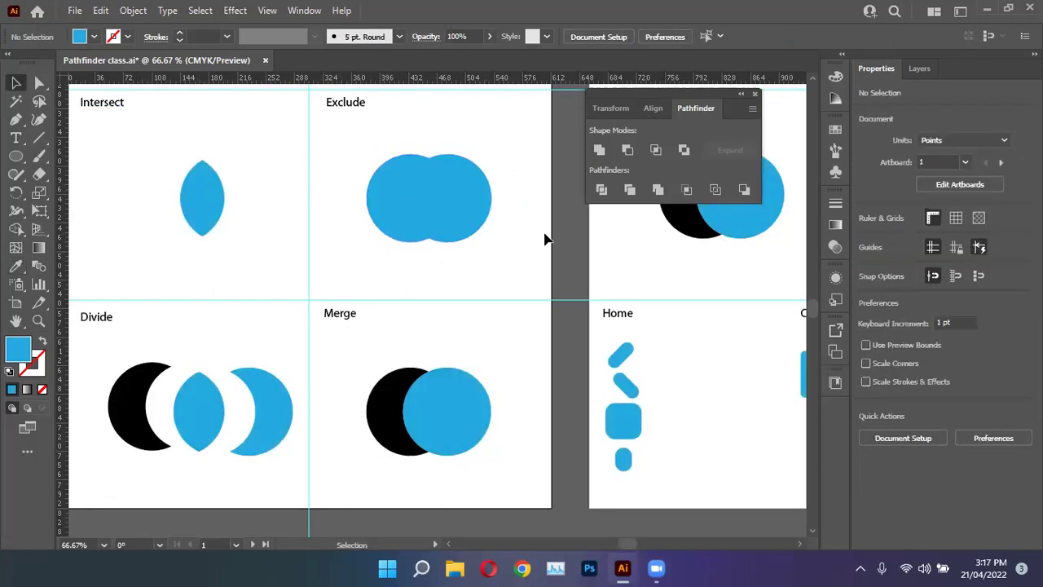
click(449, 234)
drag(449, 234, 455, 194)
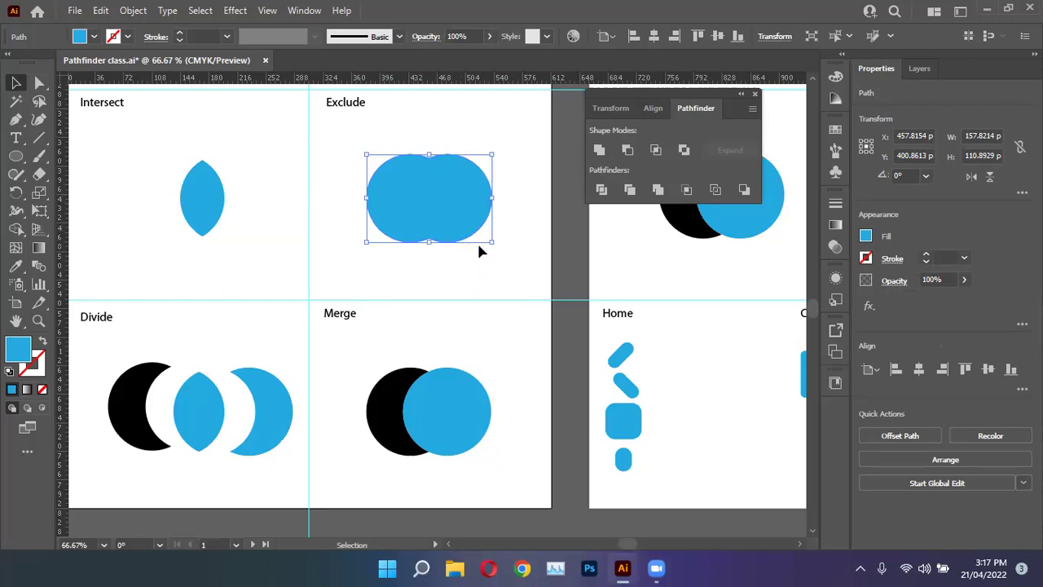
Step: Apply Crop to the black and blue circles under the Crop label on the second artboard
scroll(394, 241, down, 3)
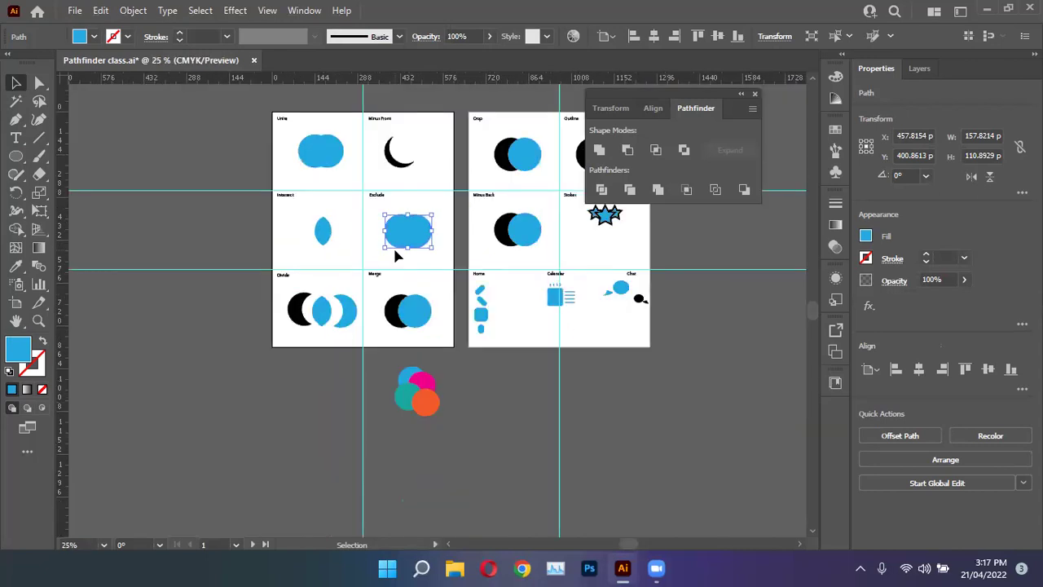
scroll(394, 242, right, 2)
scroll(408, 129, up, 4)
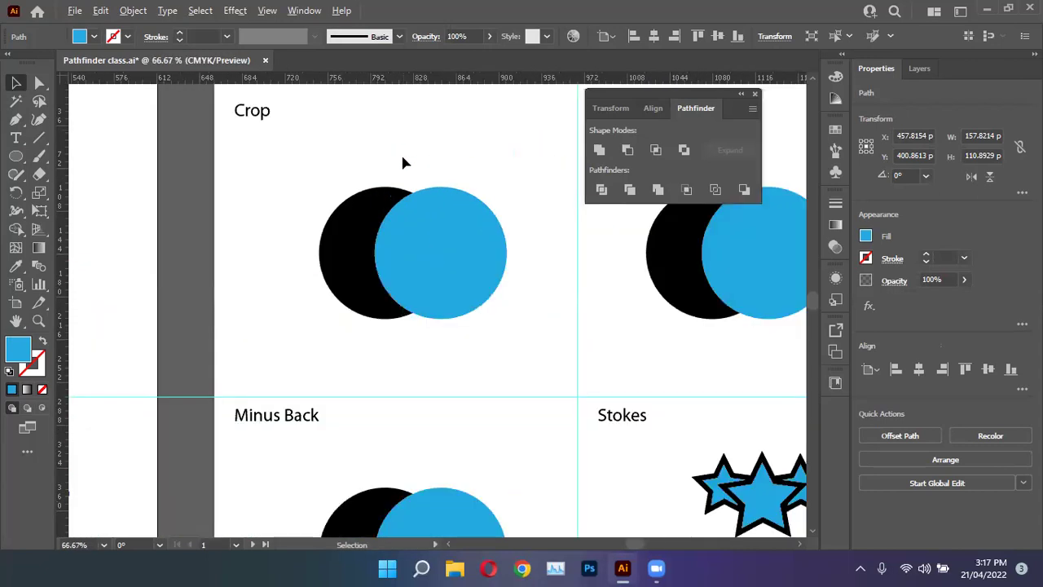
drag(303, 166, 472, 343)
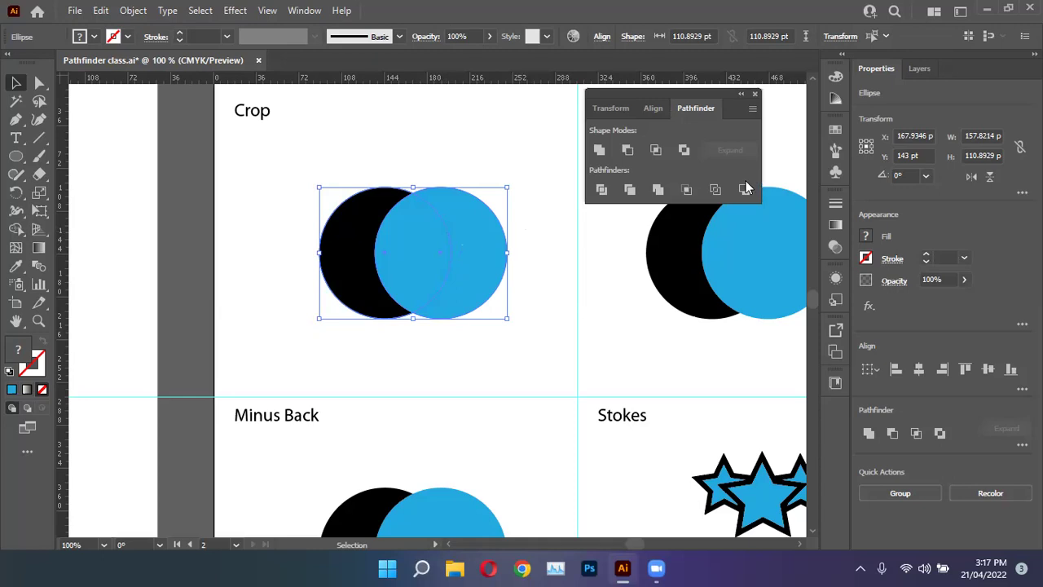
click(690, 189)
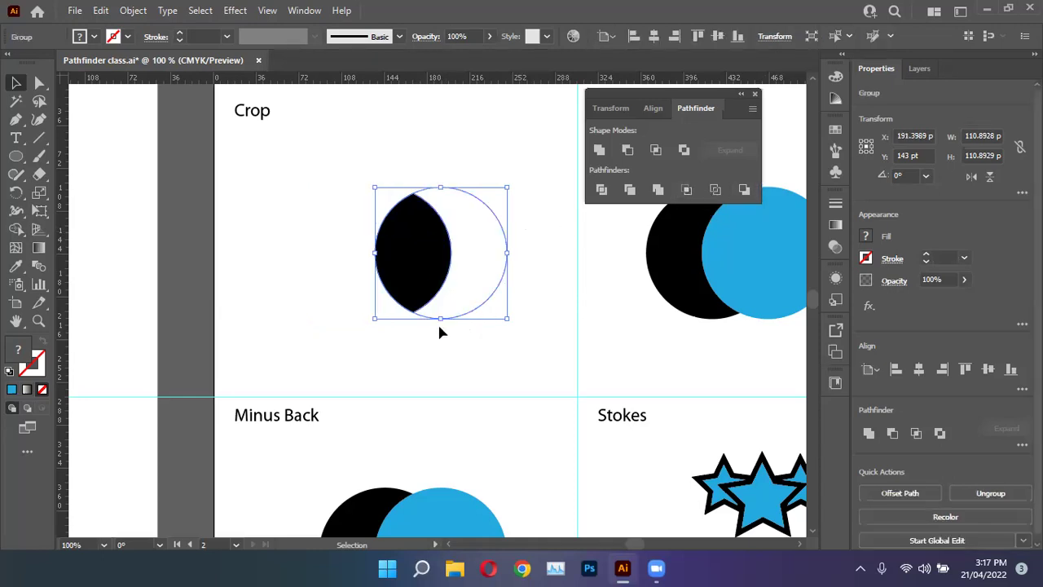
Step: Select and deselect the cropped group to examine the remaining black shape and the unfilled circle outline
drag(337, 168, 465, 205)
click(417, 342)
drag(366, 174, 515, 328)
click(513, 183)
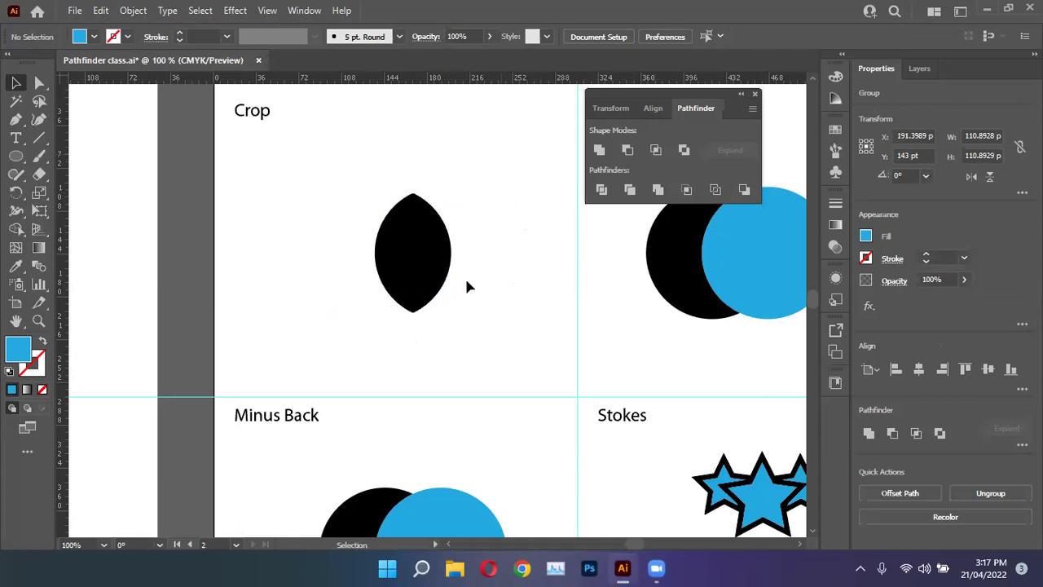
click(488, 303)
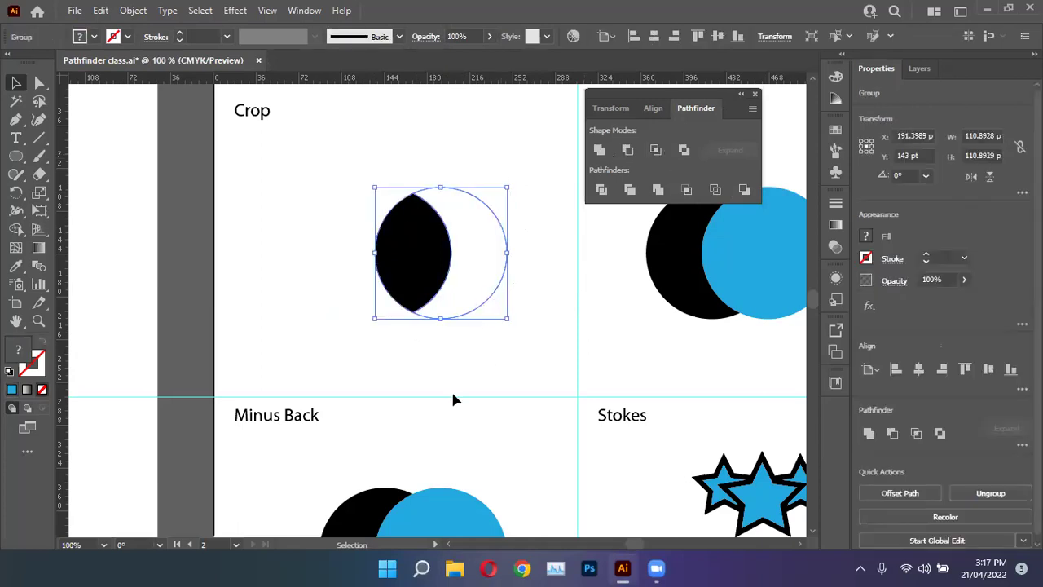
scroll(414, 380, down, 1)
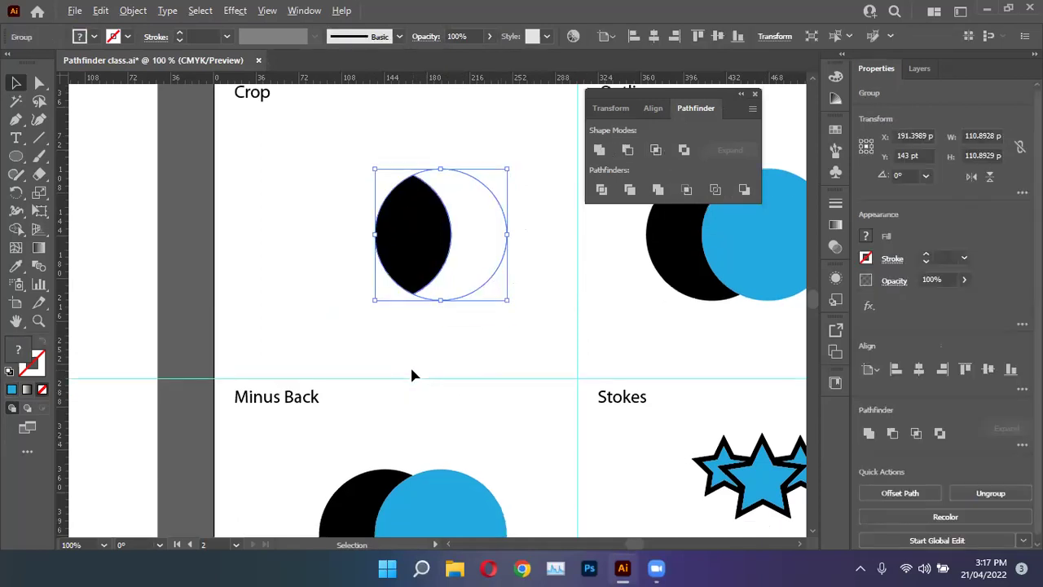
scroll(410, 365, down, 1)
scroll(410, 365, right, 1)
scroll(413, 375, right, 1)
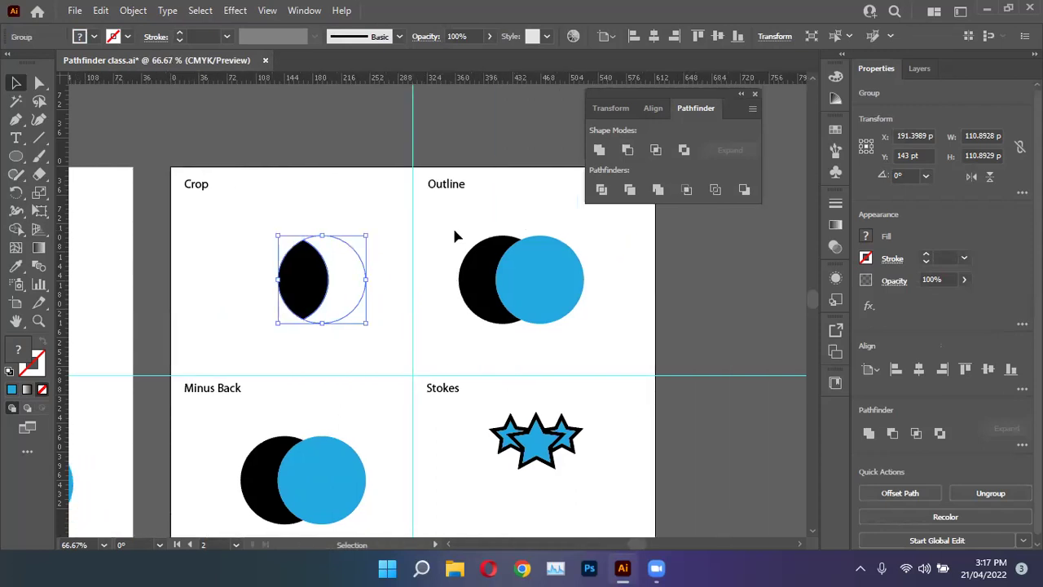
click(581, 310)
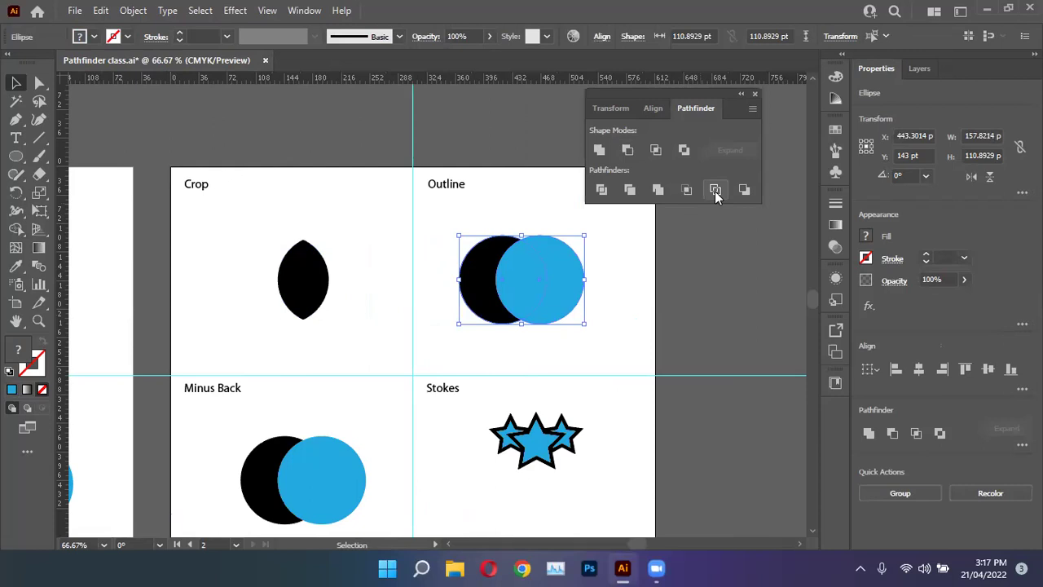
Step: Undo the Crop on the overlapping circles under the Crop label and apply Crop to both circles again
drag(224, 228, 363, 327)
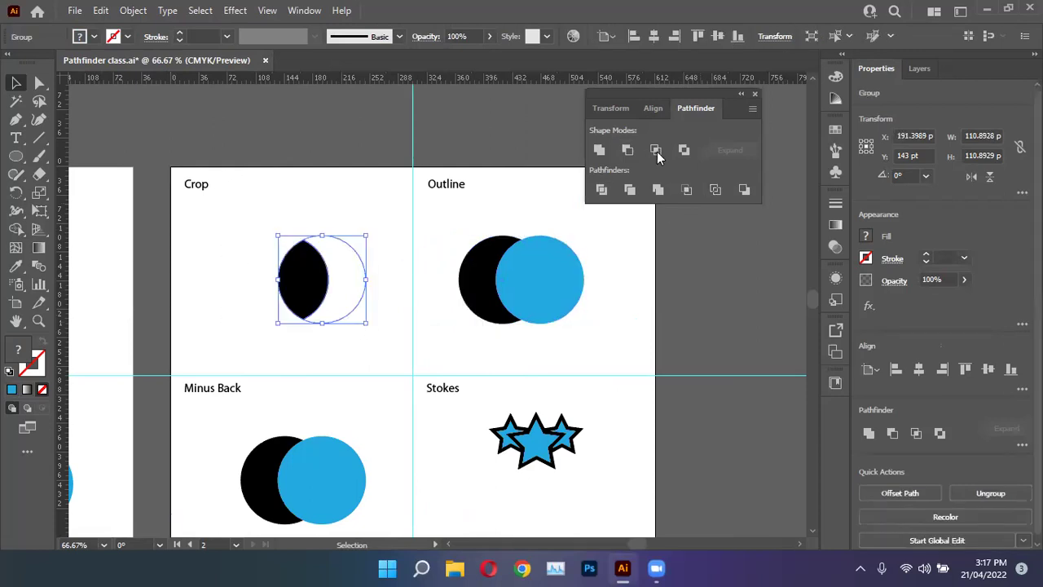
key(ctrl+z)
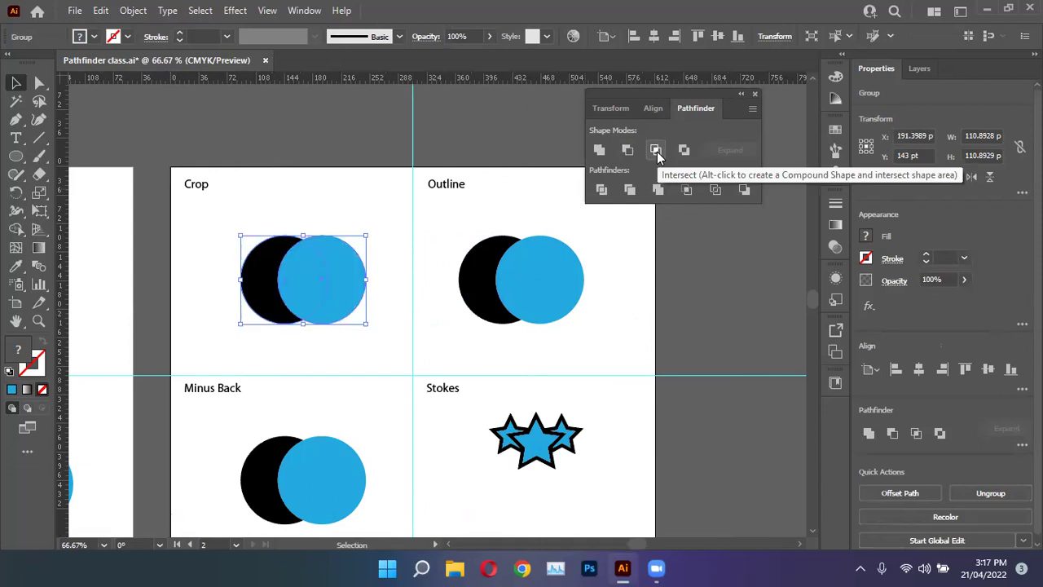
drag(243, 206, 367, 326)
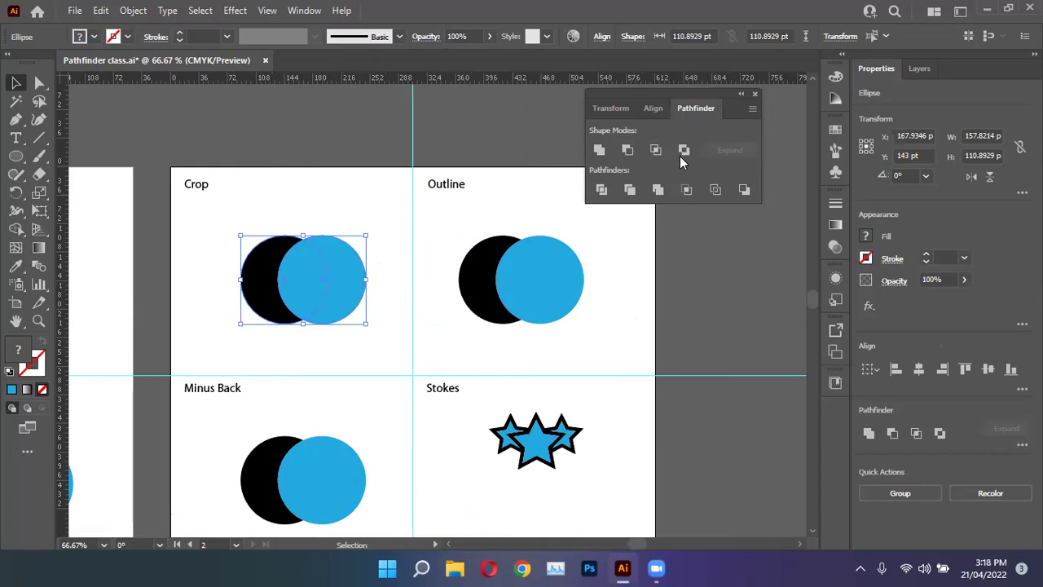
click(687, 190)
click(344, 207)
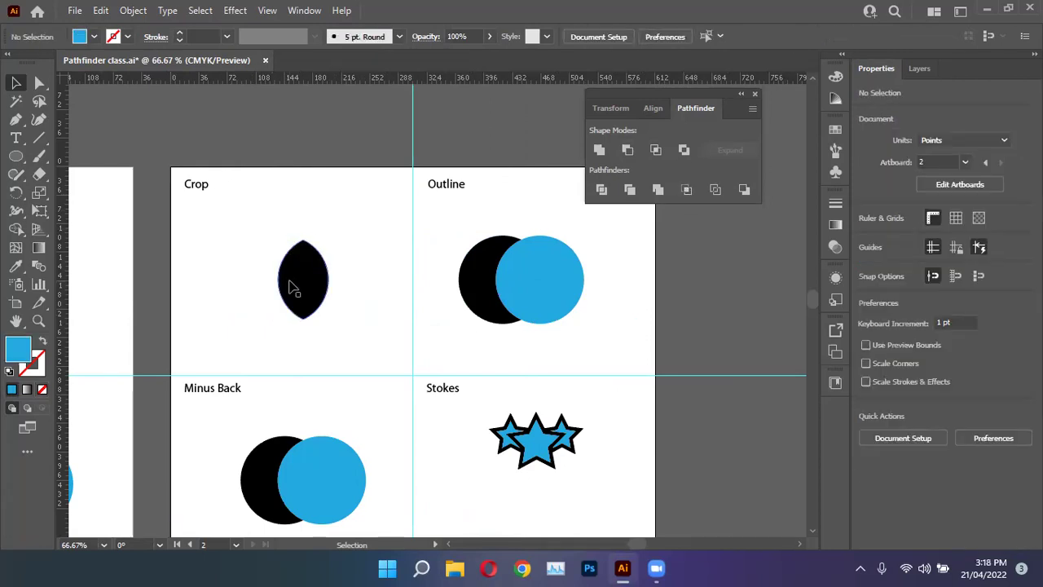
Step: Compare the Intersect result on the first artboard with the Crop result on the second by selecting each in turn
scroll(294, 287, down, 3)
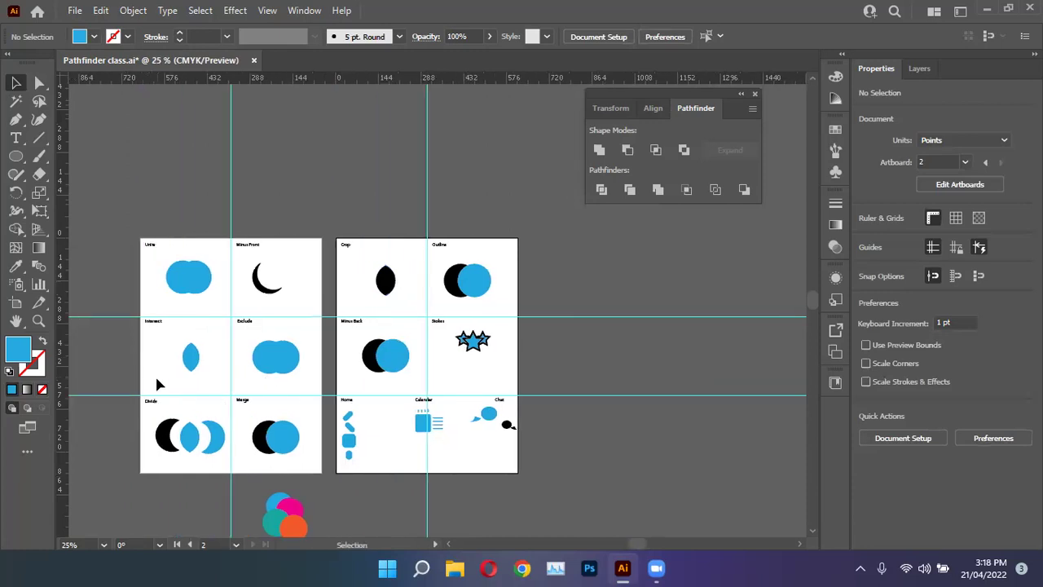
scroll(158, 379, up, 2)
click(227, 356)
scroll(245, 352, up, 5)
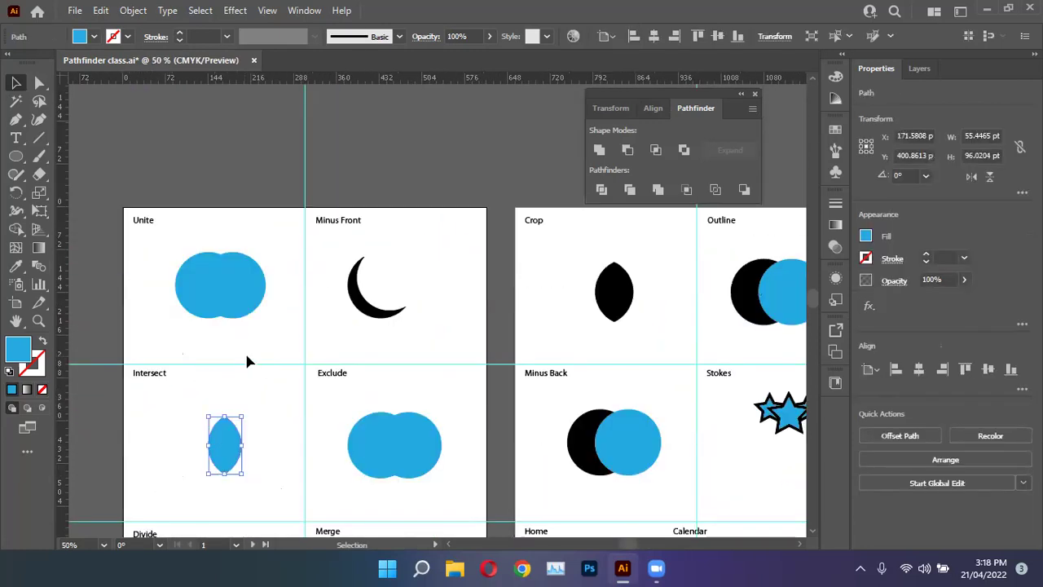
scroll(248, 353, down, 1)
click(613, 279)
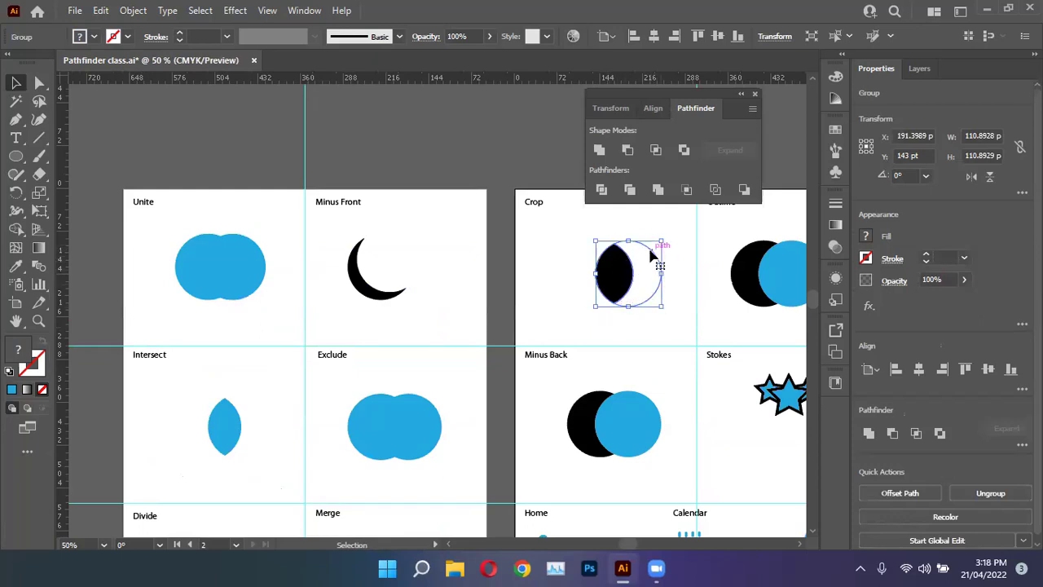
click(234, 439)
click(272, 378)
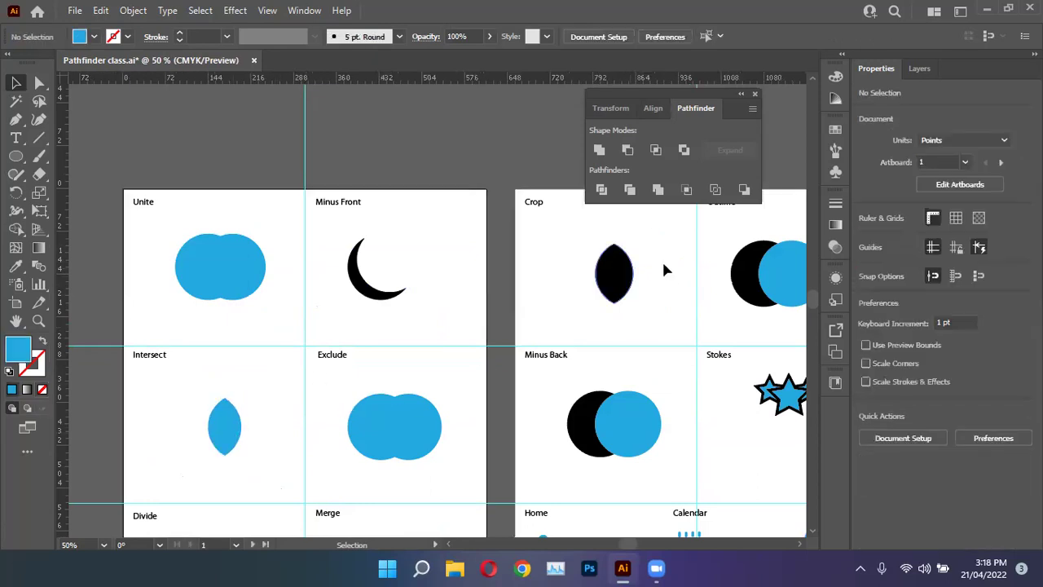
click(617, 281)
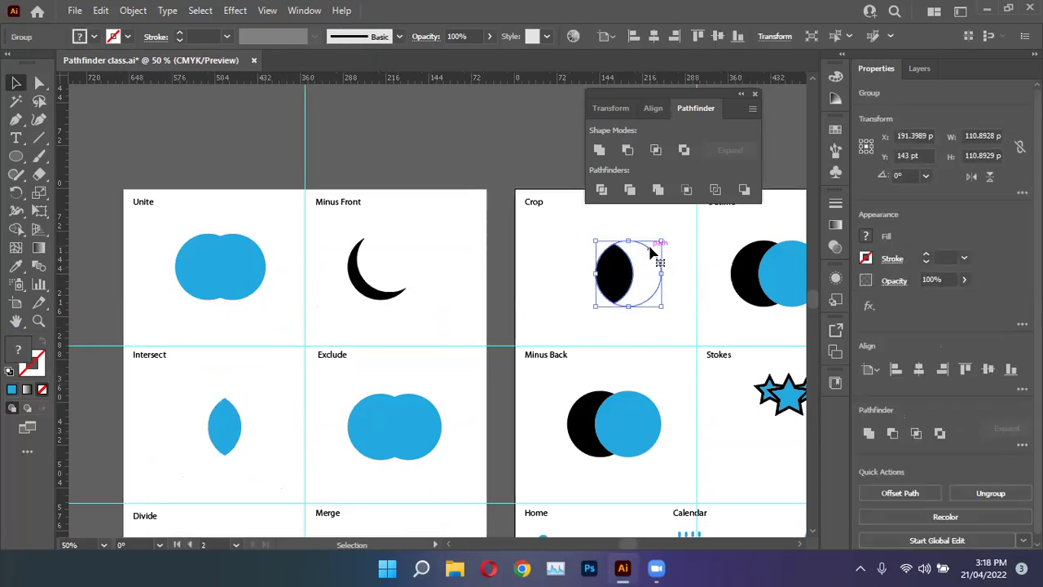
drag(577, 243, 672, 315)
drag(179, 389, 264, 462)
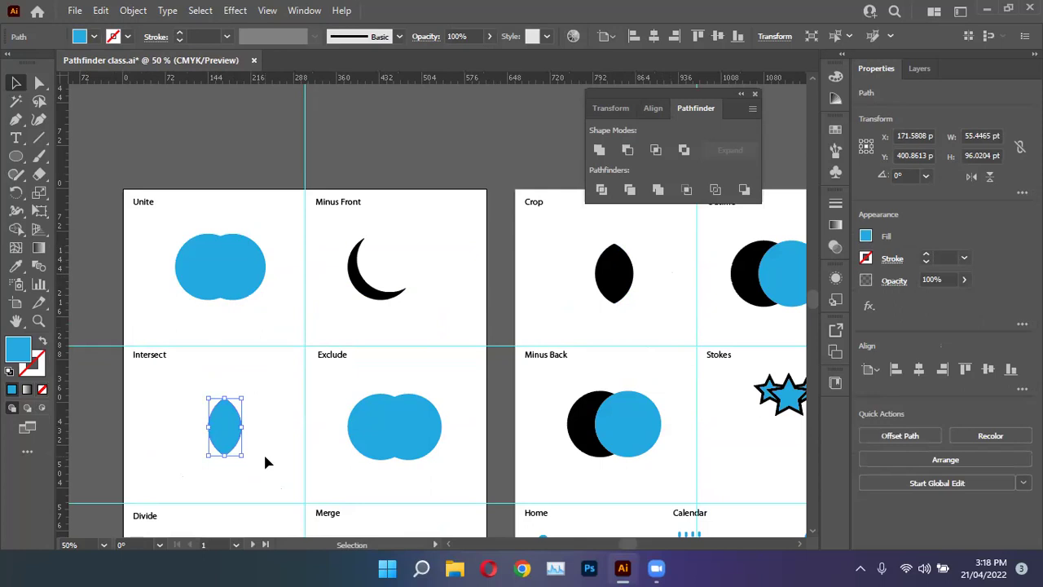
click(272, 452)
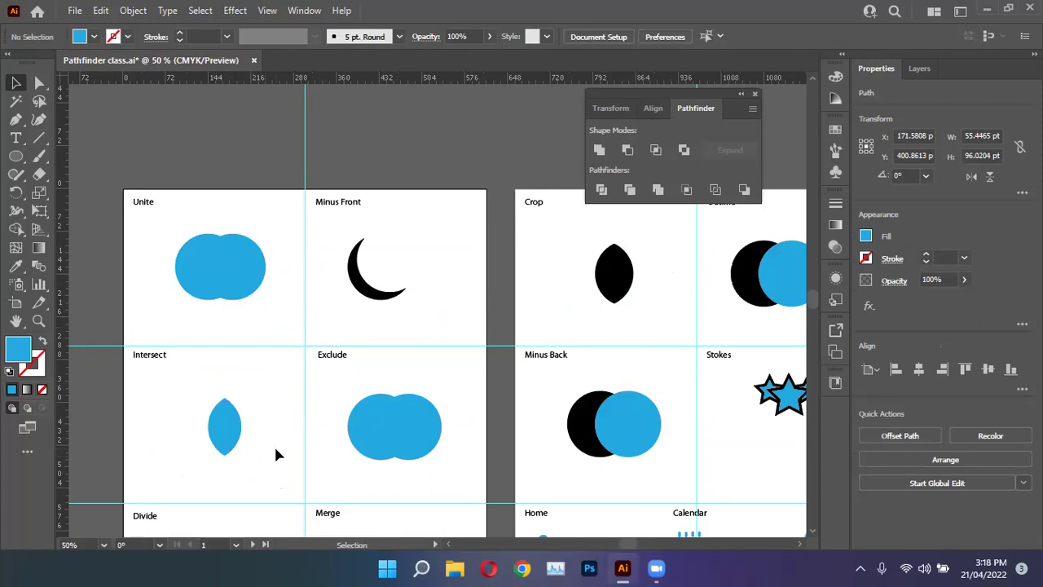
click(234, 435)
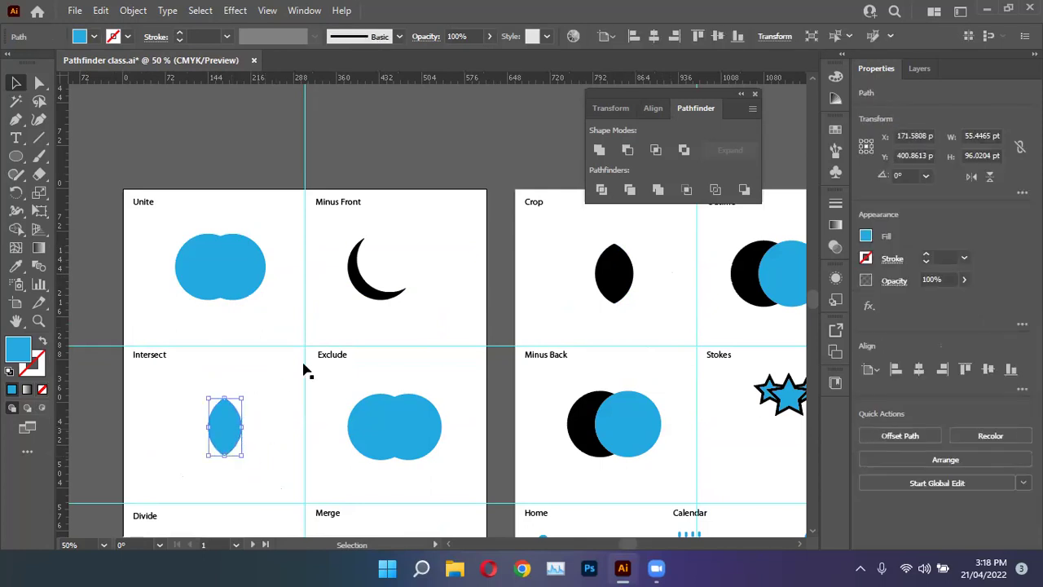
click(627, 274)
Step: Apply the Outline pathfinder to the black and blue circles under the Outline label and check the resulting paths
scroll(619, 269, down, 3)
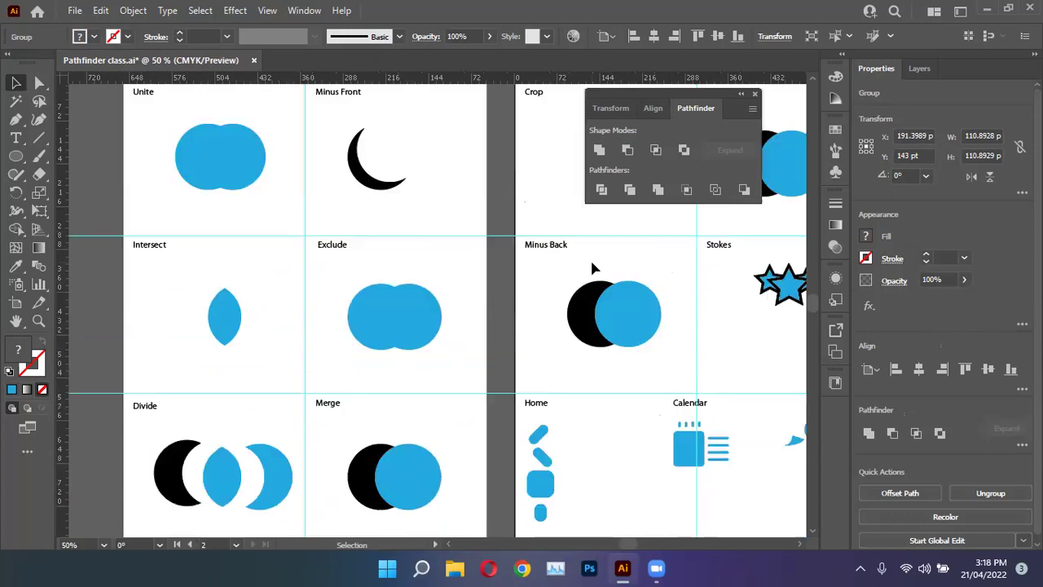
key(ctrl+minus)
key(ctrl+minus)
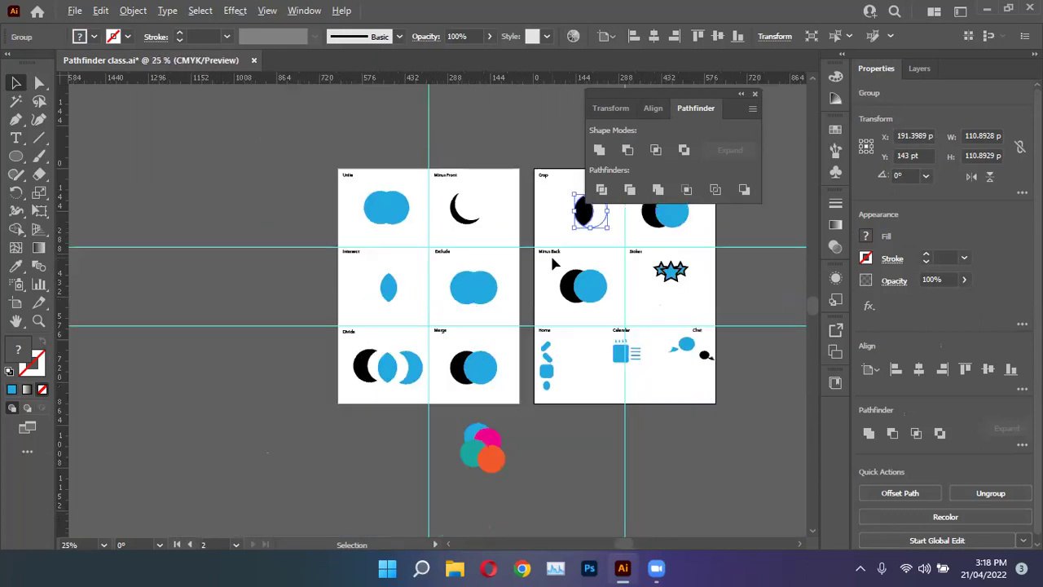
scroll(581, 237, down, 2)
scroll(550, 245, right, 1)
scroll(550, 245, right, 1)
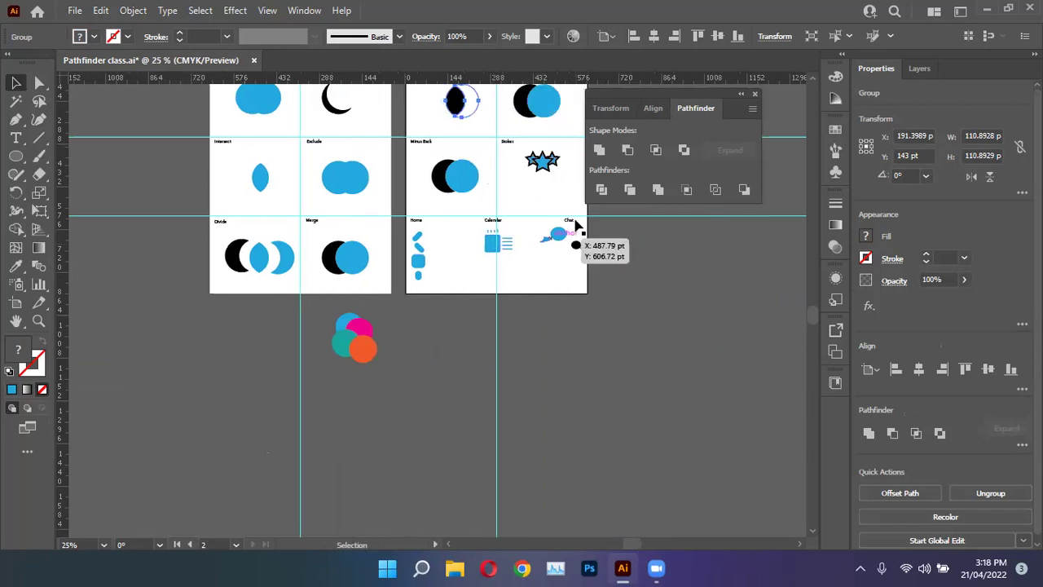
scroll(578, 226, up, 3)
key(super)
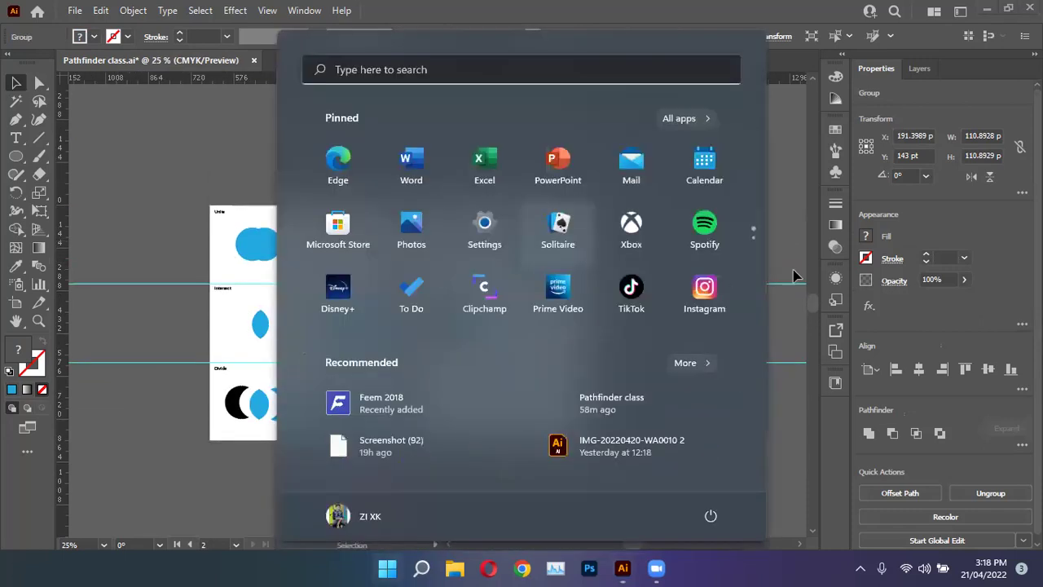
click(561, 235)
scroll(561, 235, up, 4)
drag(408, 179, 557, 342)
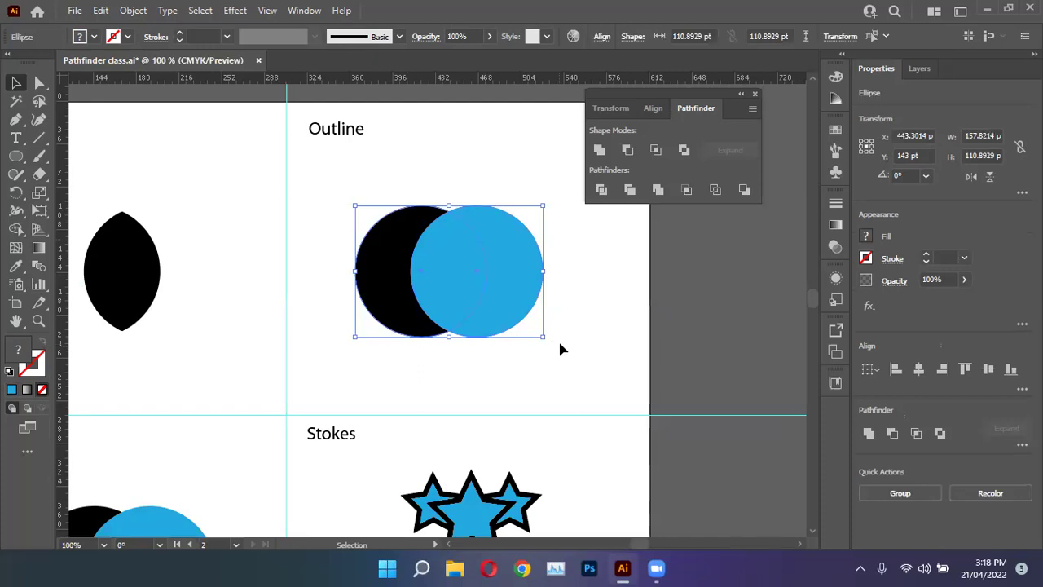
click(717, 193)
click(584, 314)
drag(334, 197, 534, 342)
click(616, 299)
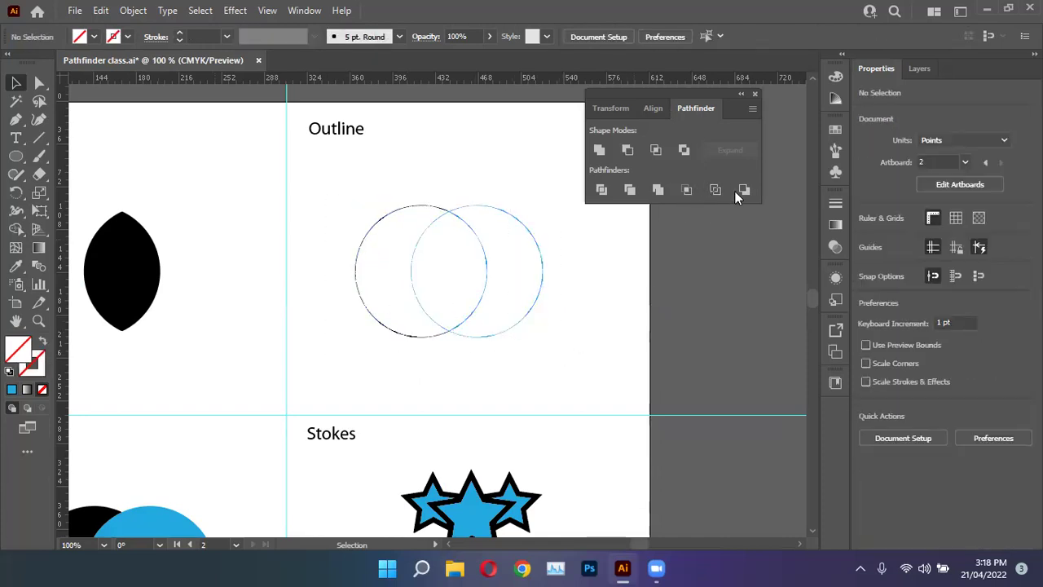
key(ctrl+z)
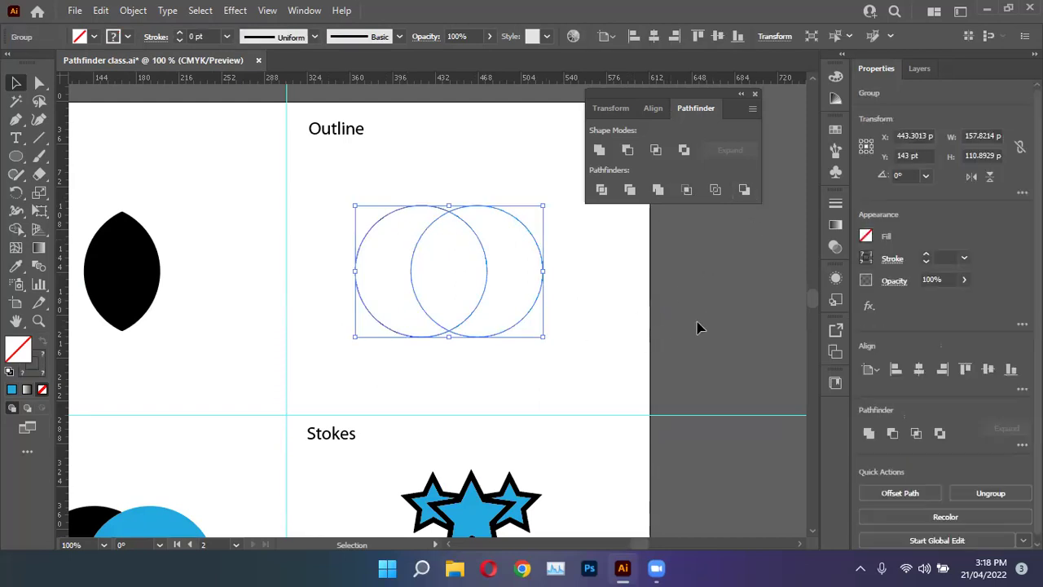
Step: Try Minus Back on the black and blue circles under the Minus Back label, and undo it
scroll(696, 327, down, 3)
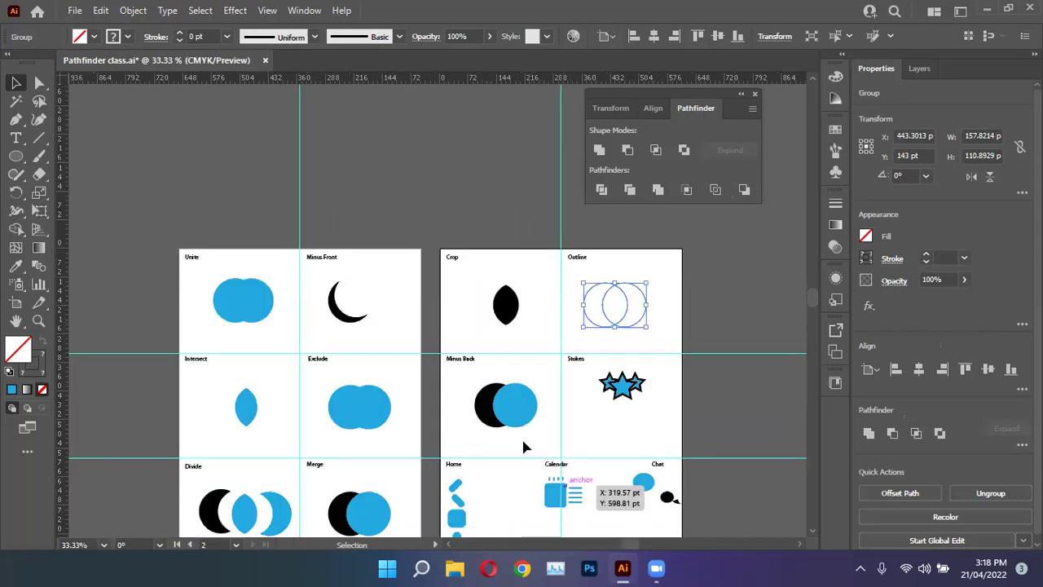
scroll(500, 423, up, 3)
drag(375, 282, 592, 419)
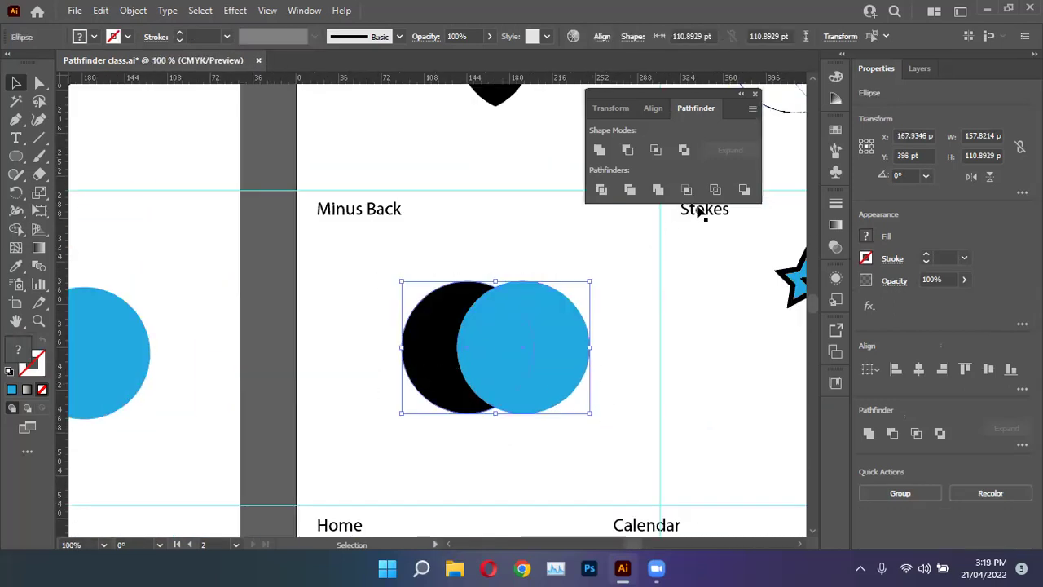
click(744, 189)
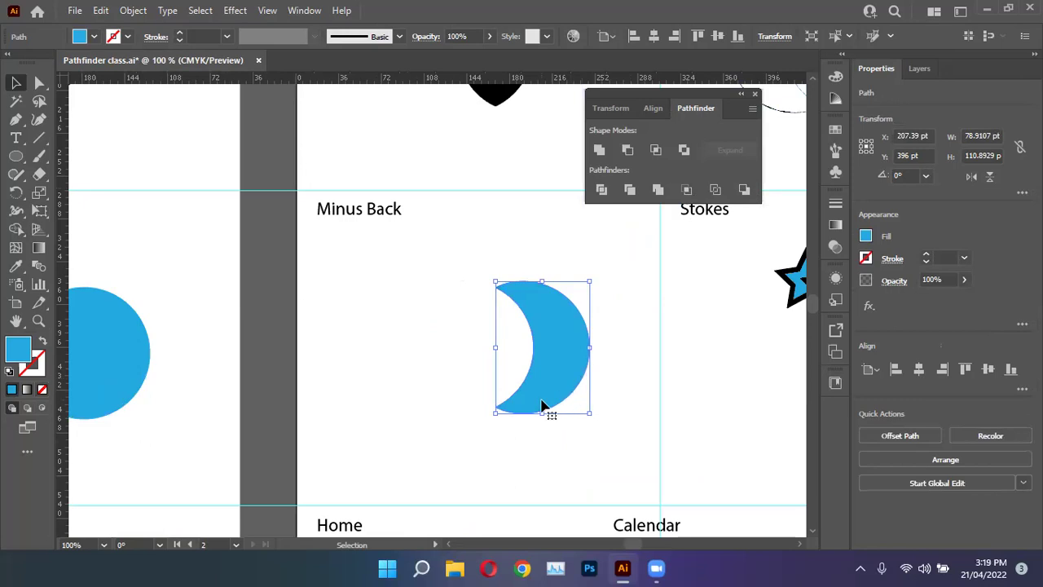
click(396, 336)
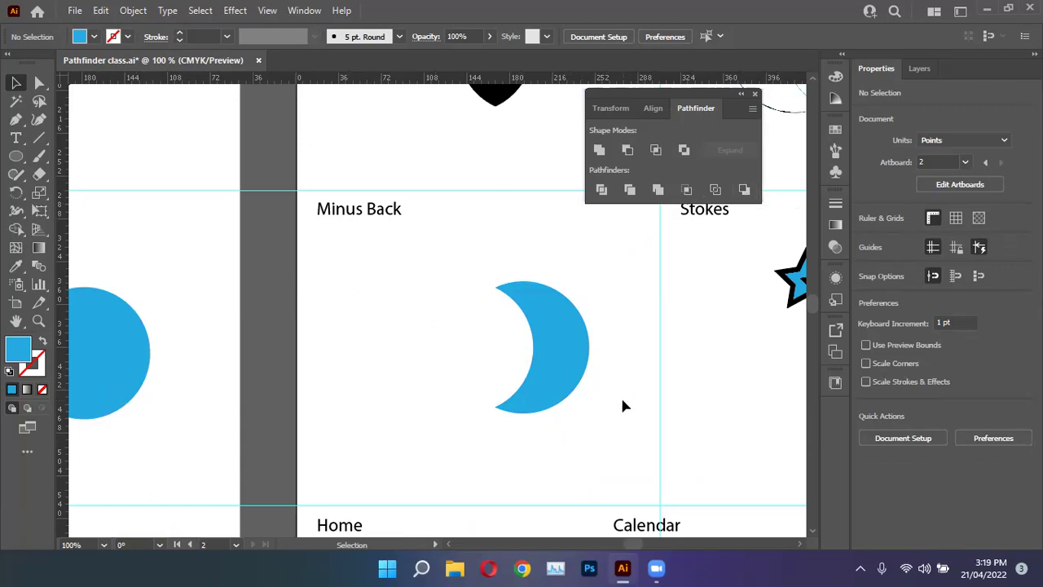
key(ctrl+z)
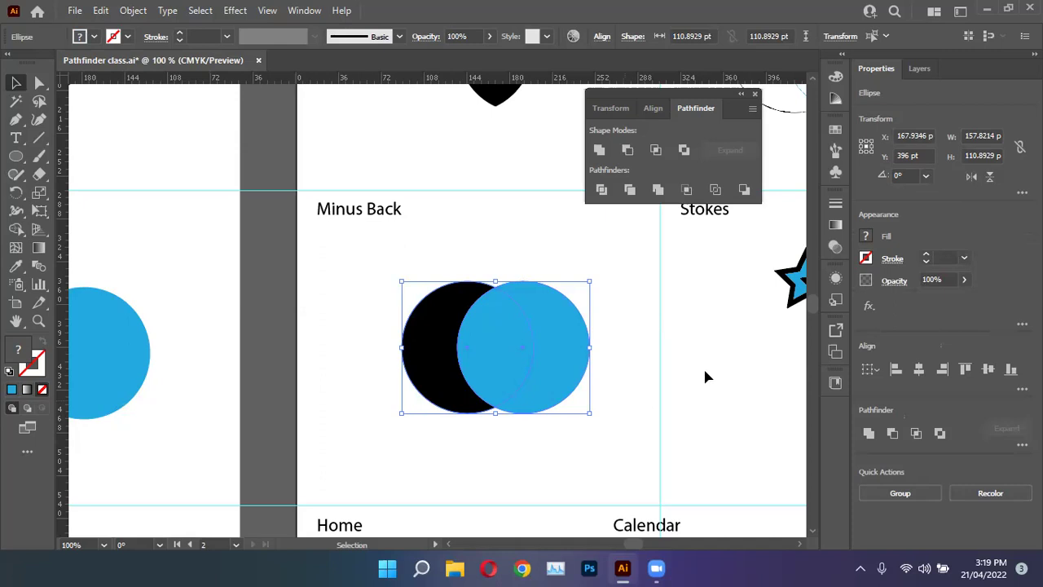
Step: Select the group of three stars under the Stokes label to examine its fill and stroke
scroll(696, 356, down, 2)
scroll(685, 363, up, 2)
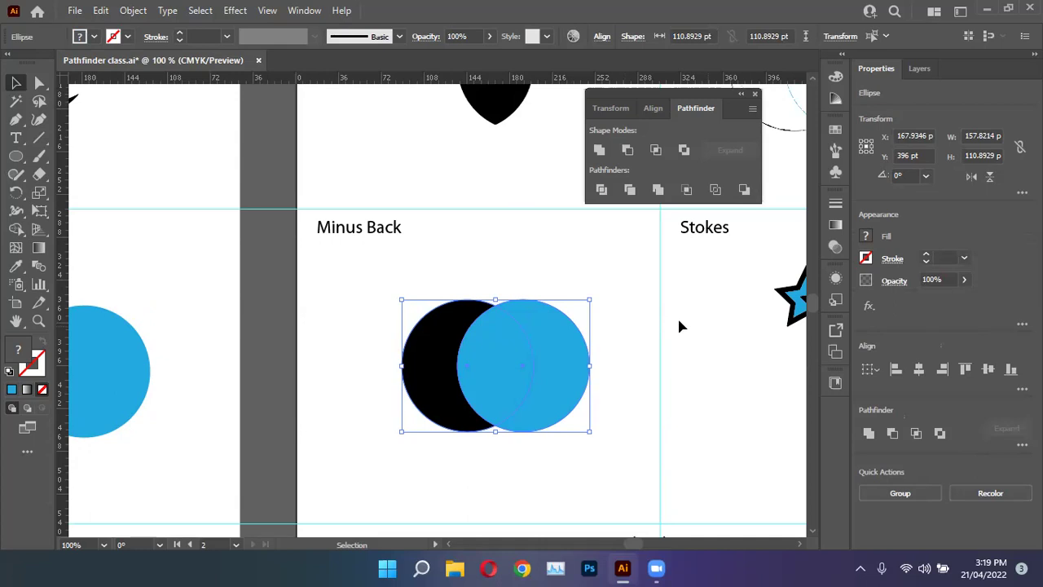
scroll(562, 324, right, 2)
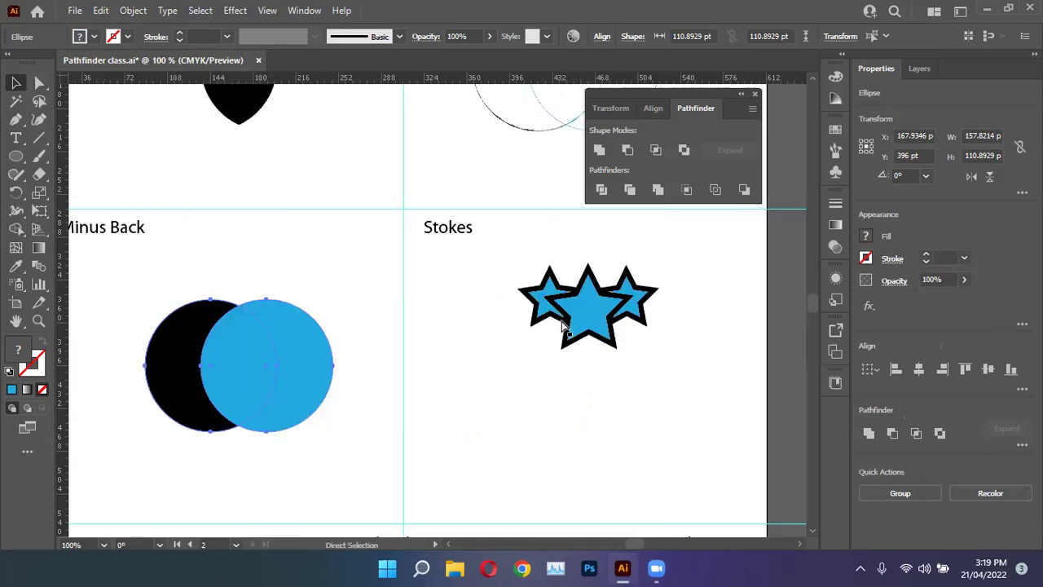
scroll(562, 324, right, 1)
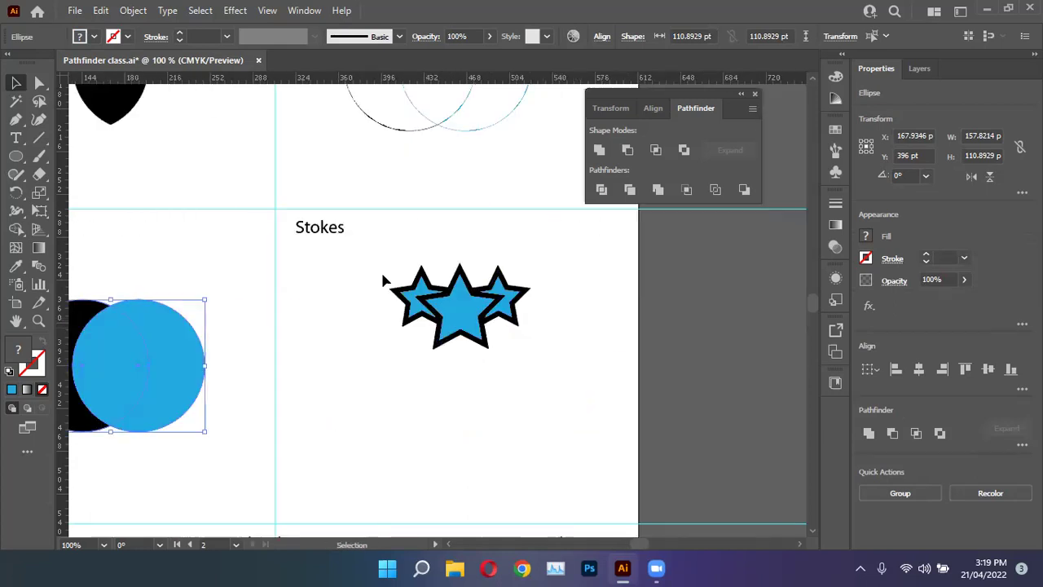
drag(354, 261, 579, 365)
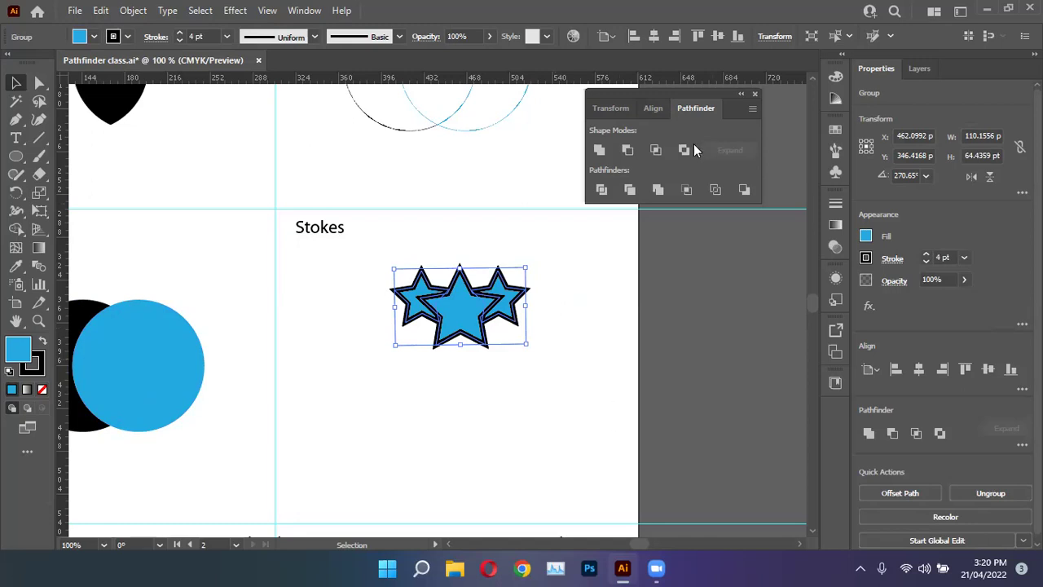
click(135, 11)
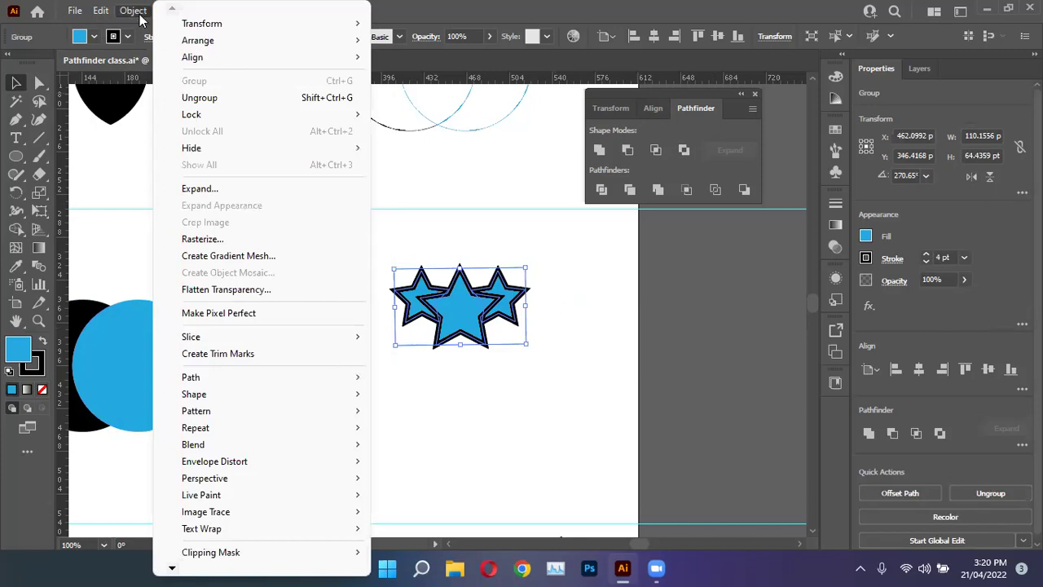
click(471, 203)
click(478, 210)
scroll(478, 211, down, 2)
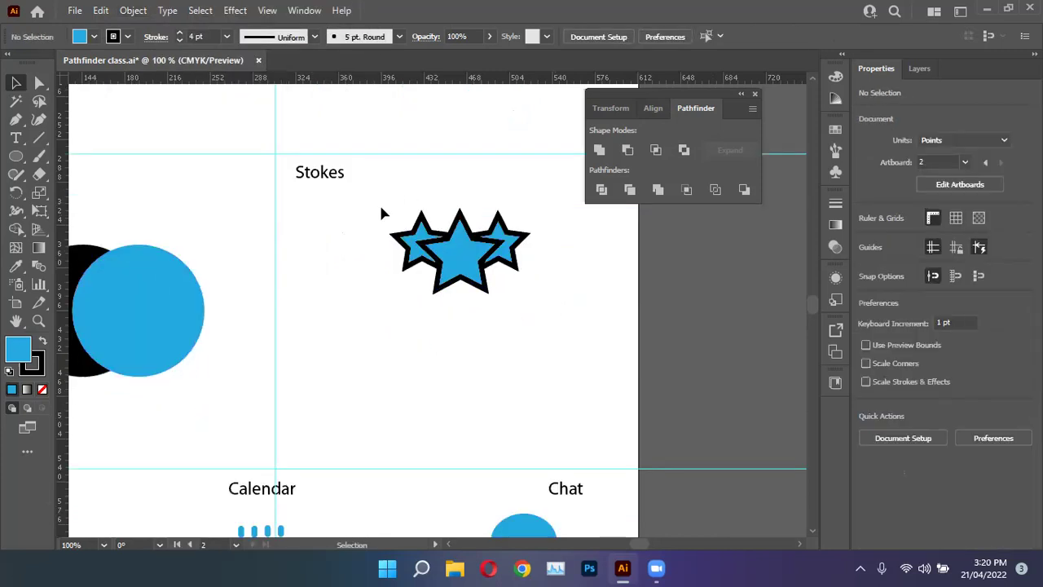
drag(381, 209, 545, 306)
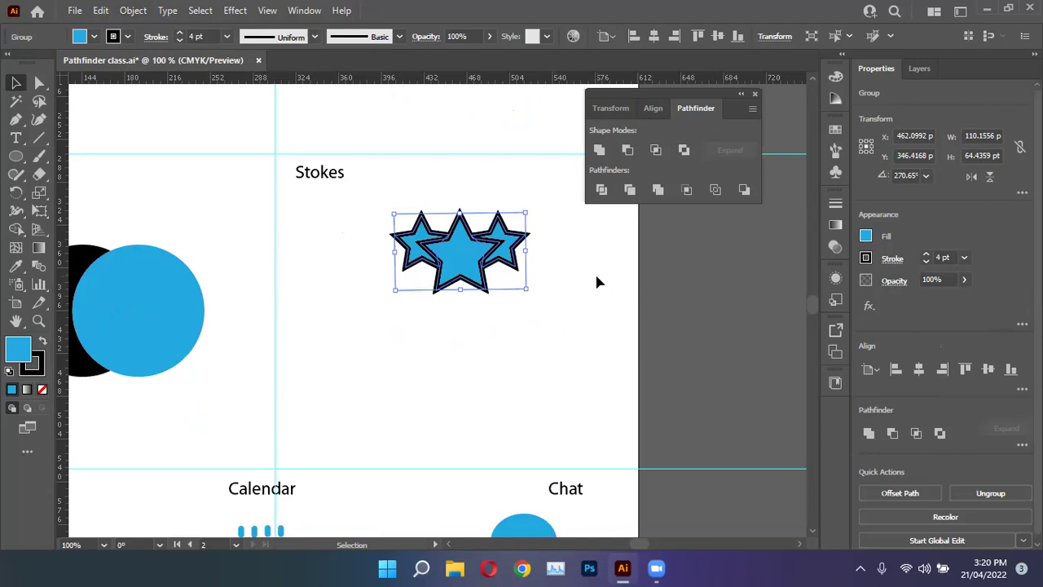
click(547, 317)
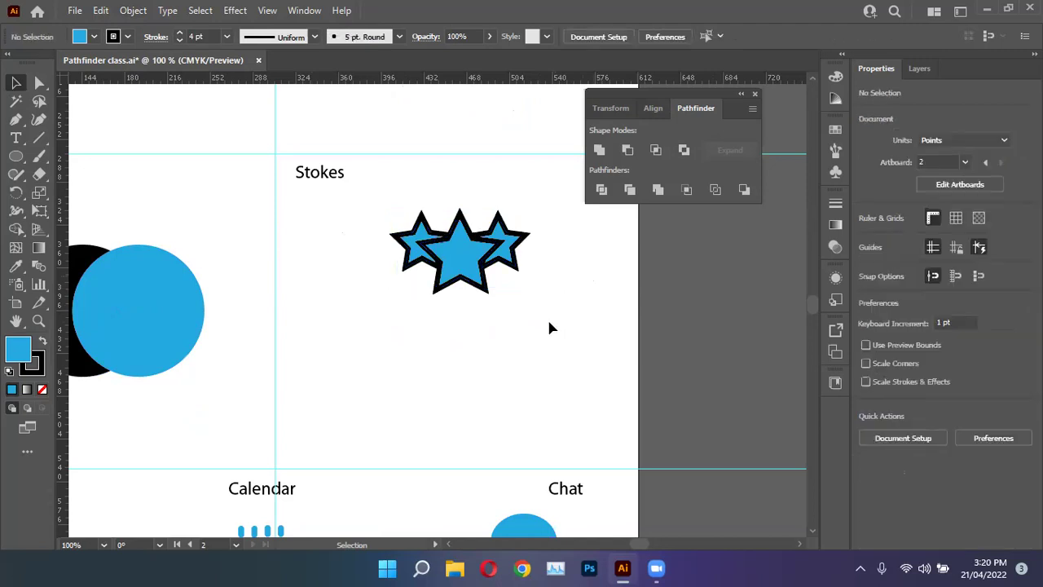
Step: Duplicate the group of three stars below the original, shrink the copy to about 36 by 21 pt and check its stroke
click(480, 293)
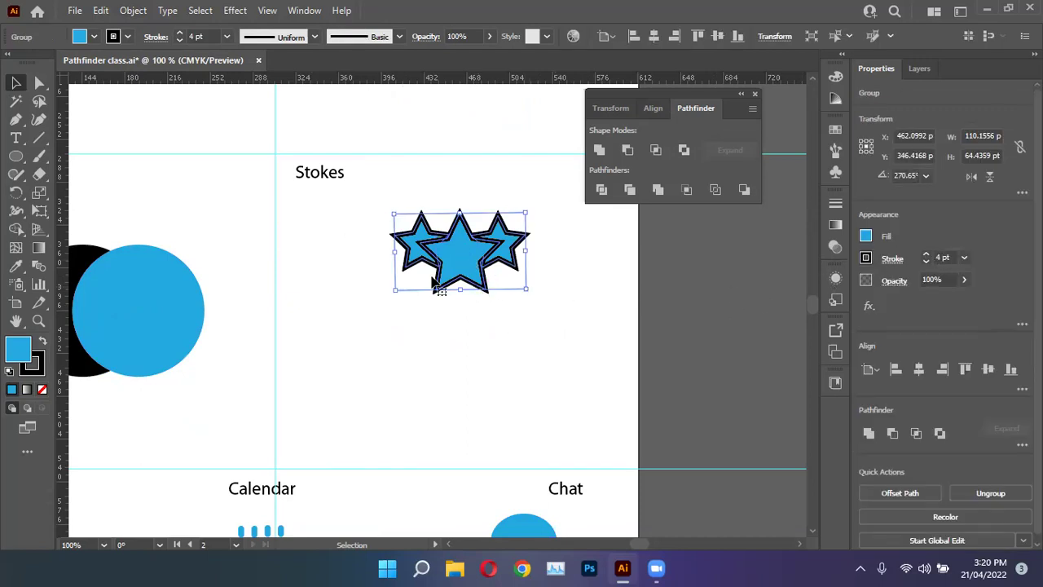
click(563, 294)
key(ctrl+z)
drag(477, 269, 489, 359)
click(520, 346)
scroll(508, 354, up, 1)
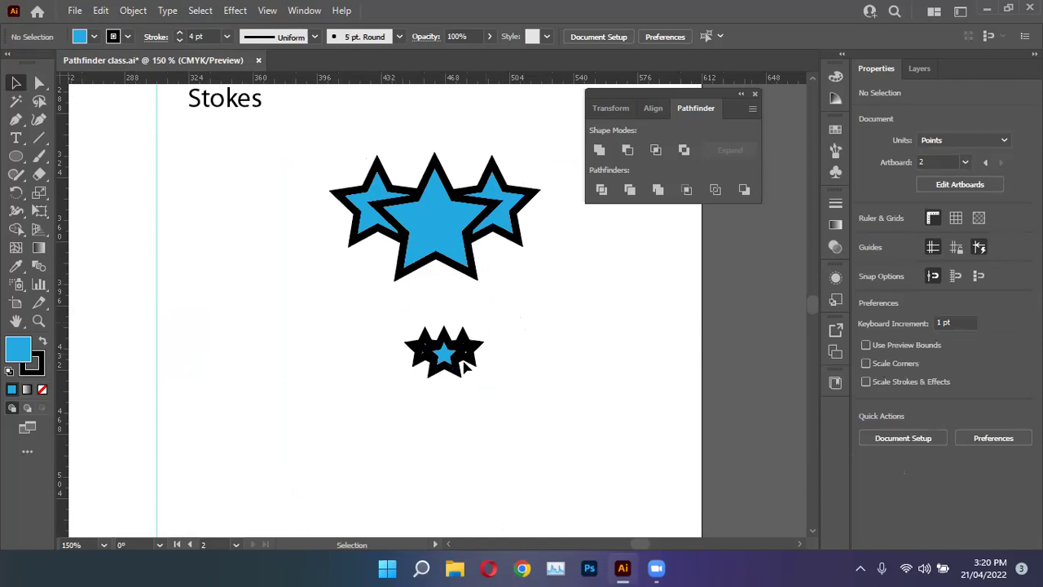
drag(367, 304, 560, 411)
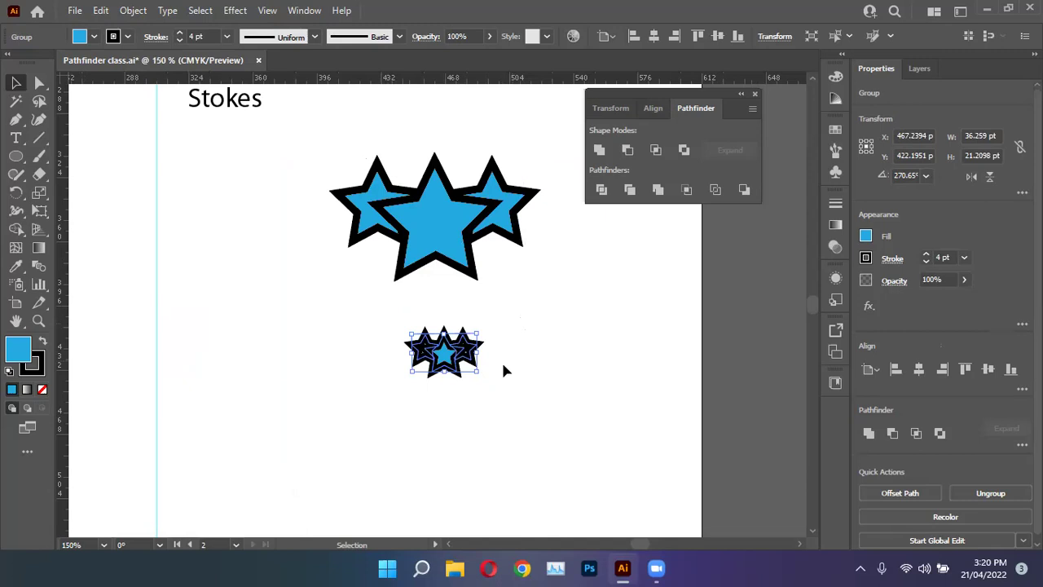
Step: Make another copy of the stars group, enlarge it to about 428 by 250 pt and place it beside the original
key(a)
key(ctrl+minus)
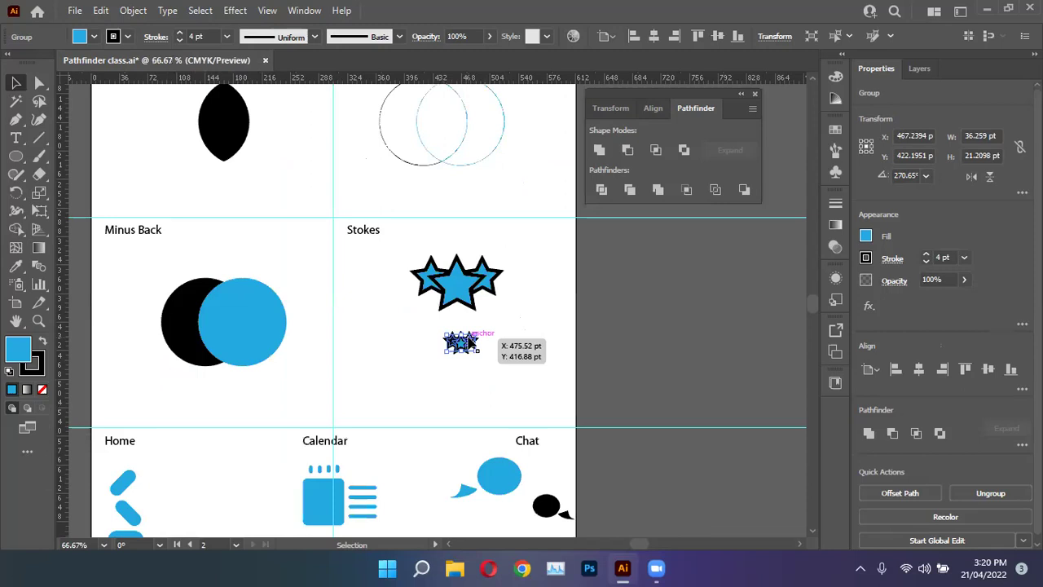
key(ctrl+minus)
key(v)
click(335, 284)
drag(334, 284, 569, 352)
drag(469, 299, 570, 331)
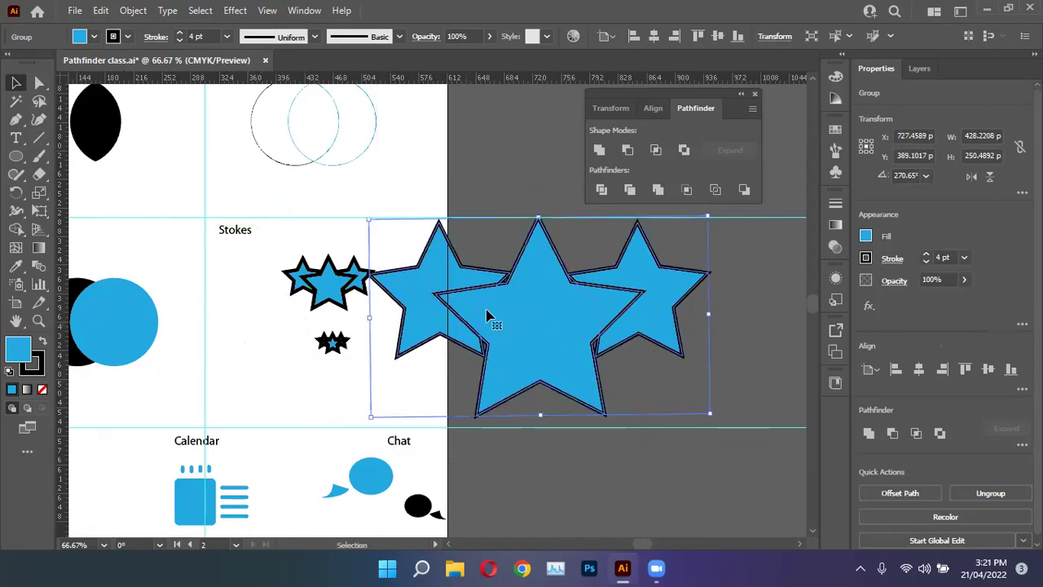
drag(490, 313, 514, 317)
click(382, 255)
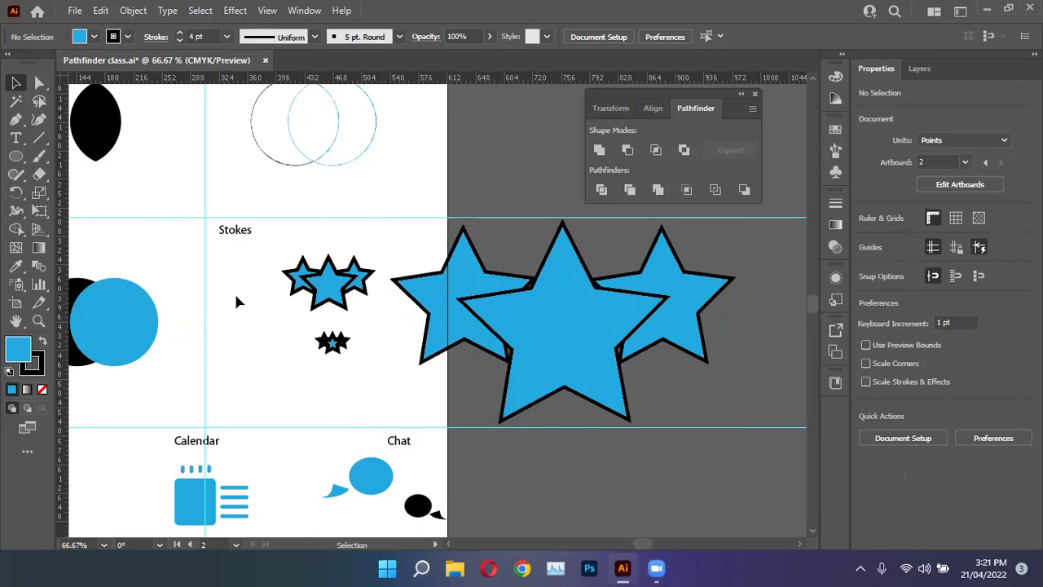
Step: Delete the enlarged and the shrunken copies of the stars, keeping only the original group
scroll(313, 203, up, 1)
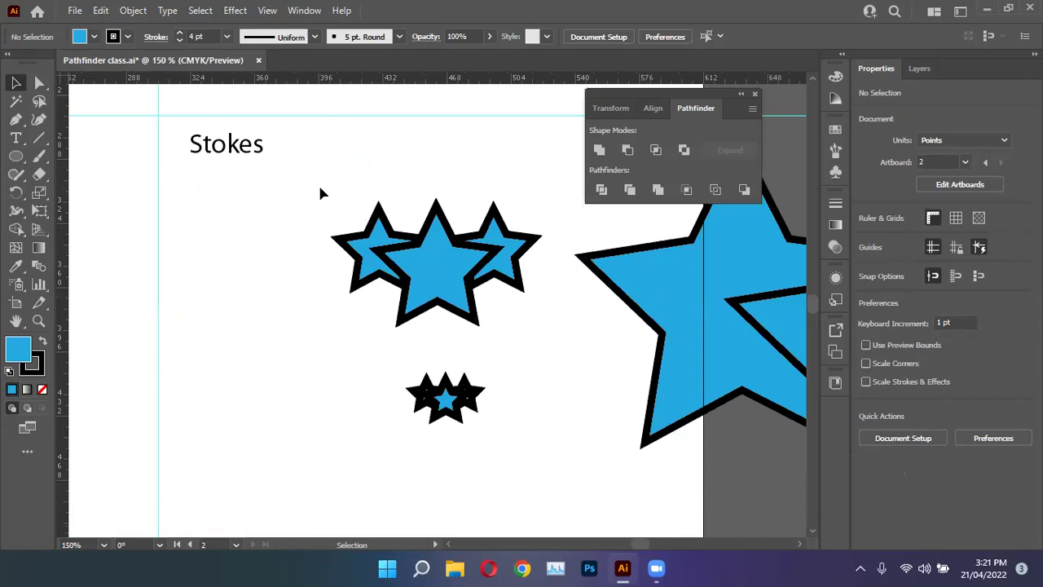
scroll(272, 233, down, 3)
click(485, 253)
key(Delete)
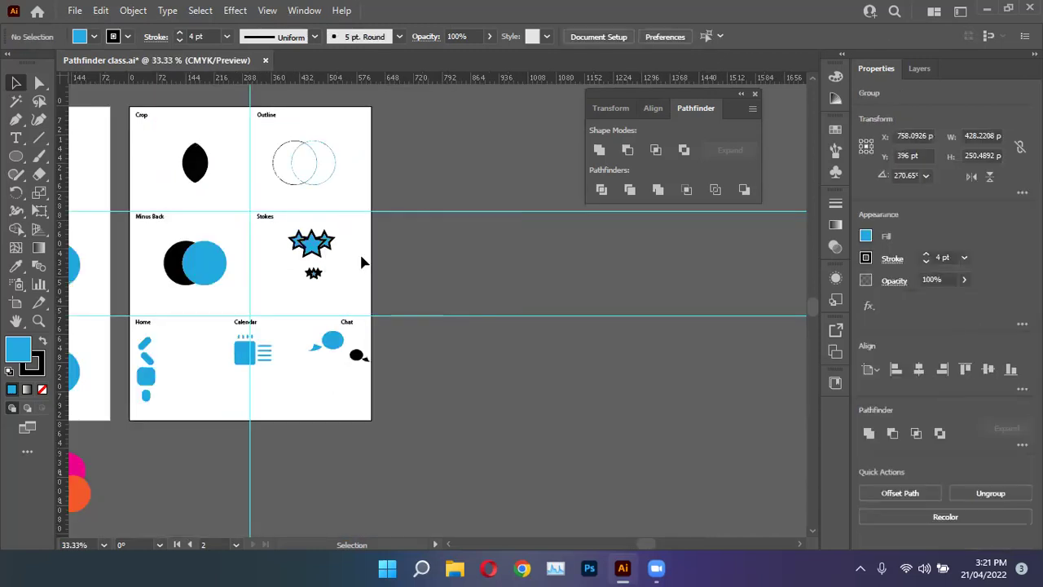
drag(309, 267, 341, 321)
scroll(311, 265, up, 3)
key(Delete)
Step: Expand the original stars group with only Stroke enabled and Fill disabled
drag(268, 187, 398, 259)
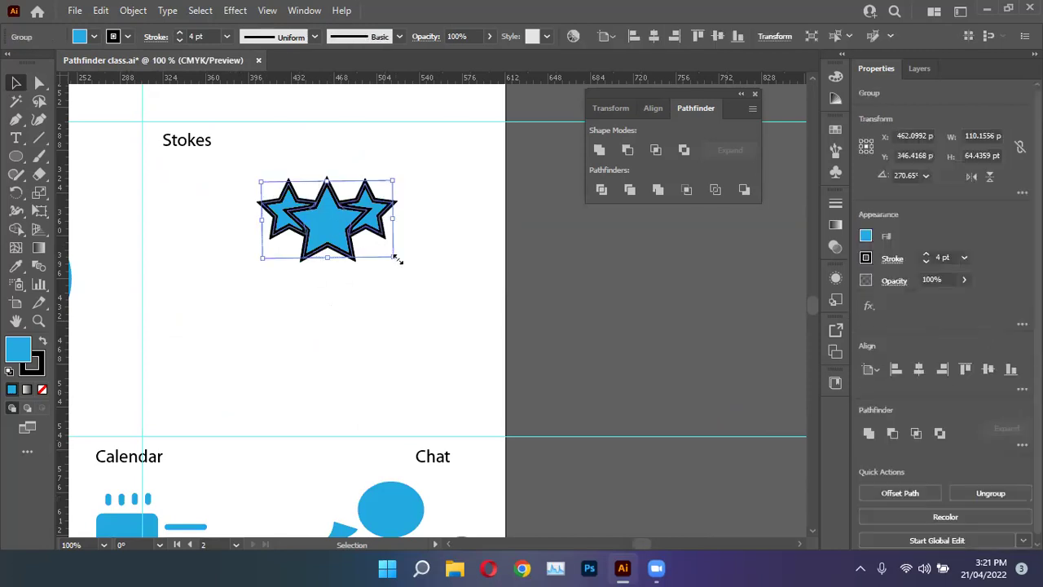
click(132, 11)
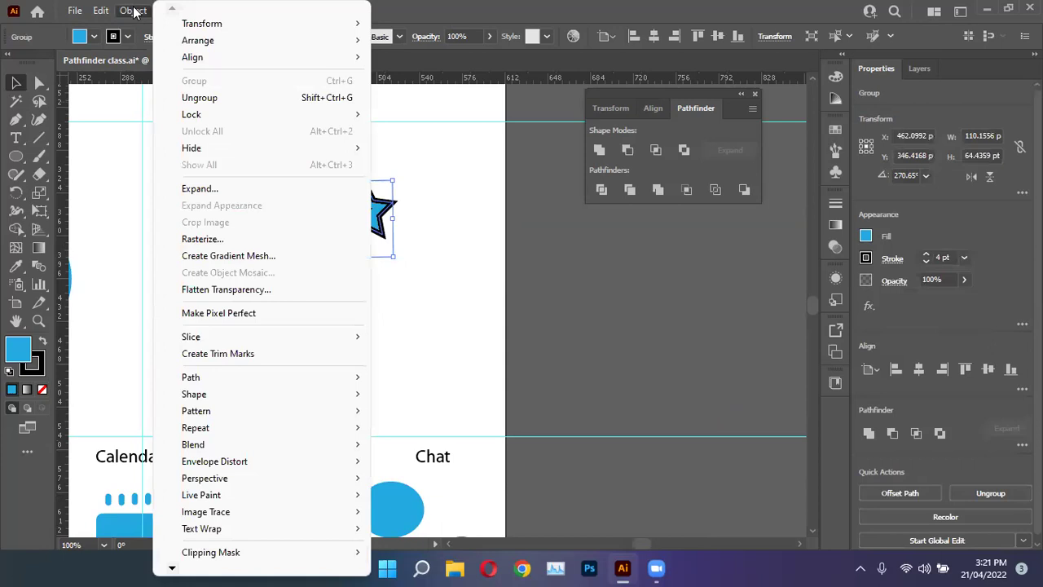
click(212, 189)
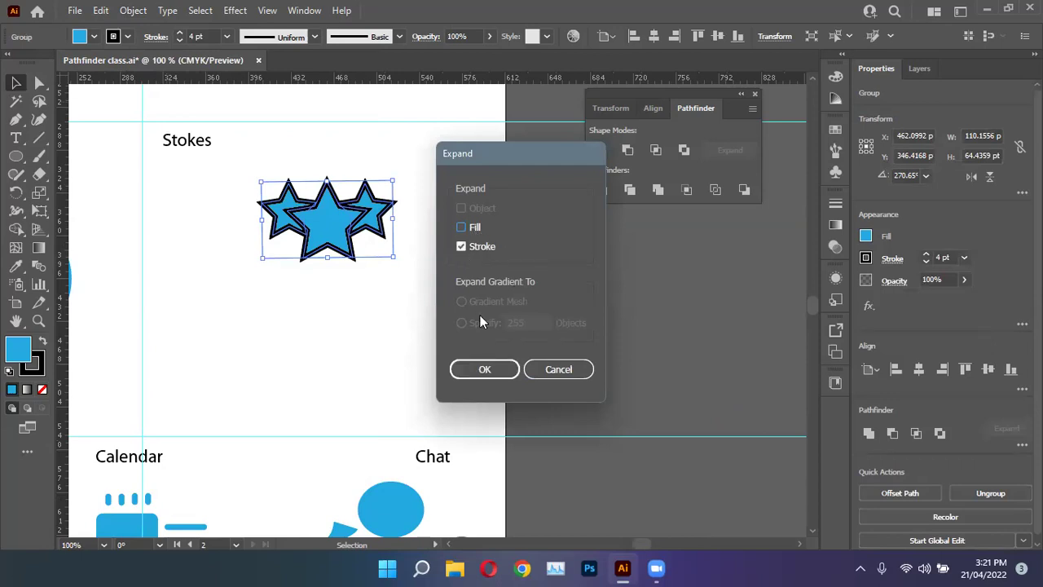
click(484, 368)
click(362, 321)
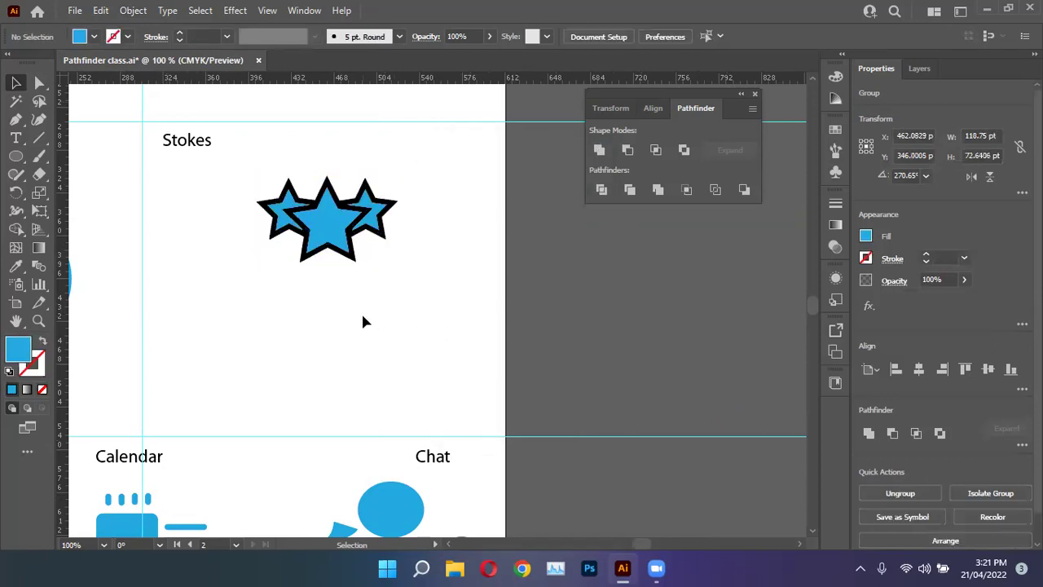
Step: Examine the outlines, fill and stroke of the expanded stars group
scroll(263, 240, up, 3)
click(299, 326)
scroll(301, 342, up, 3)
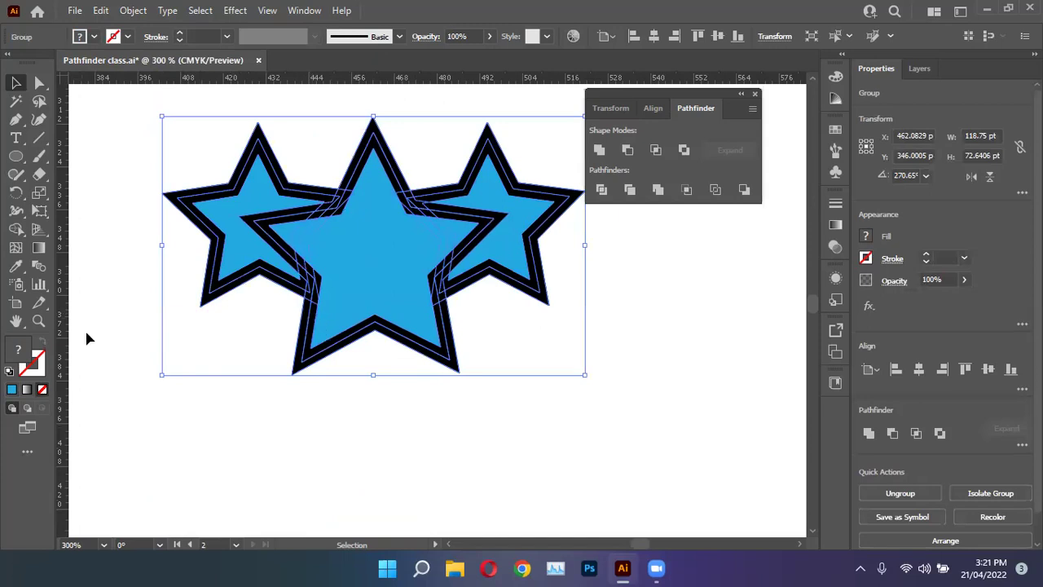
click(28, 365)
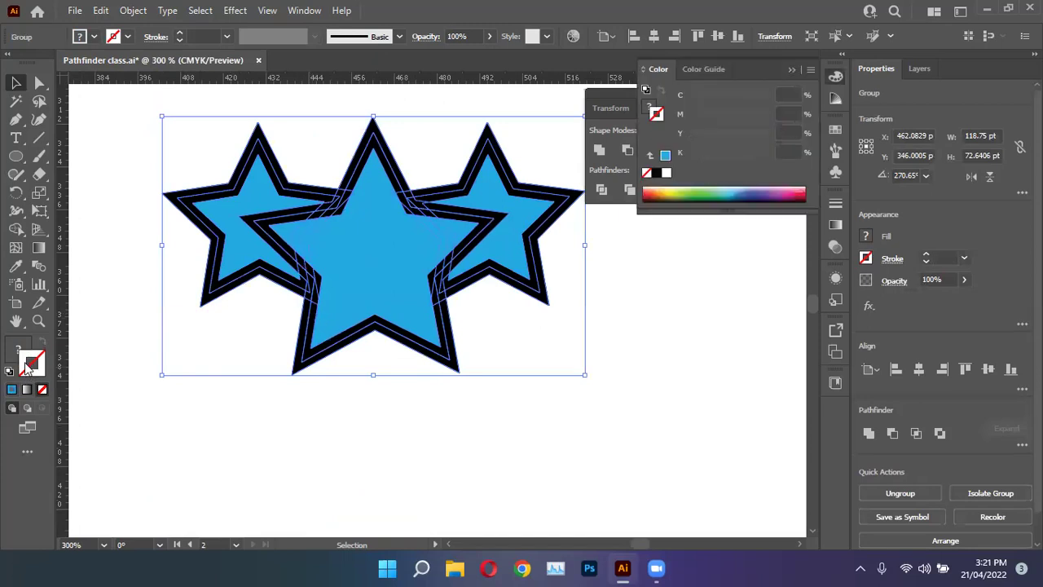
click(17, 348)
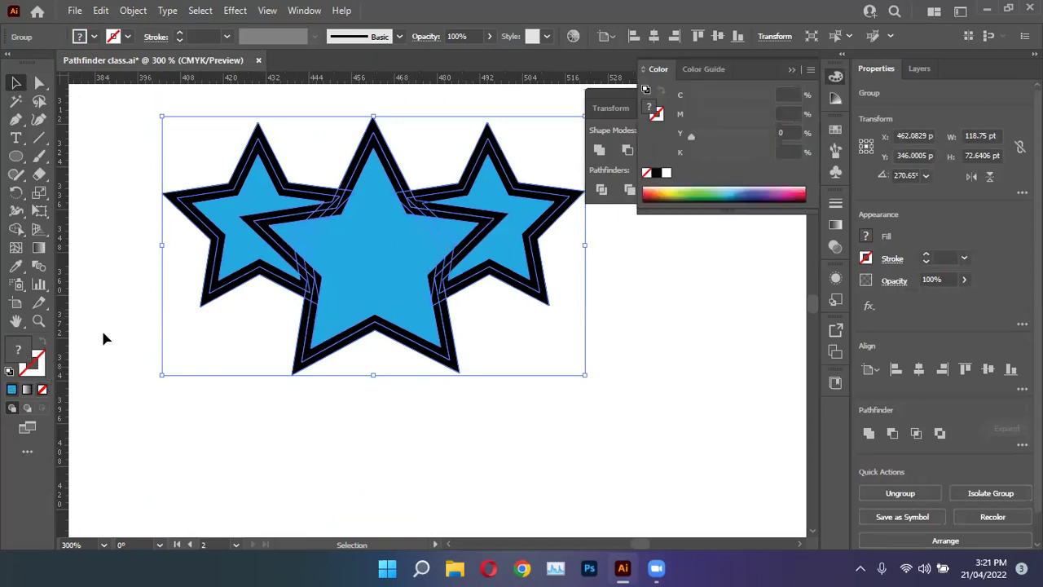
click(103, 332)
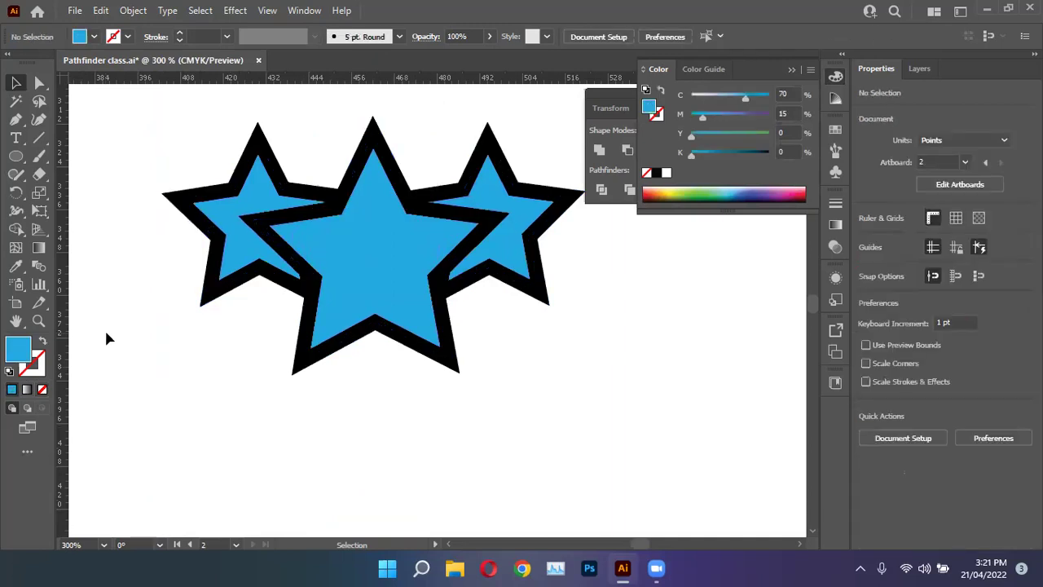
Step: Duplicate the expanded stars group directly below the original and scale down the copy
scroll(104, 327, down, 5)
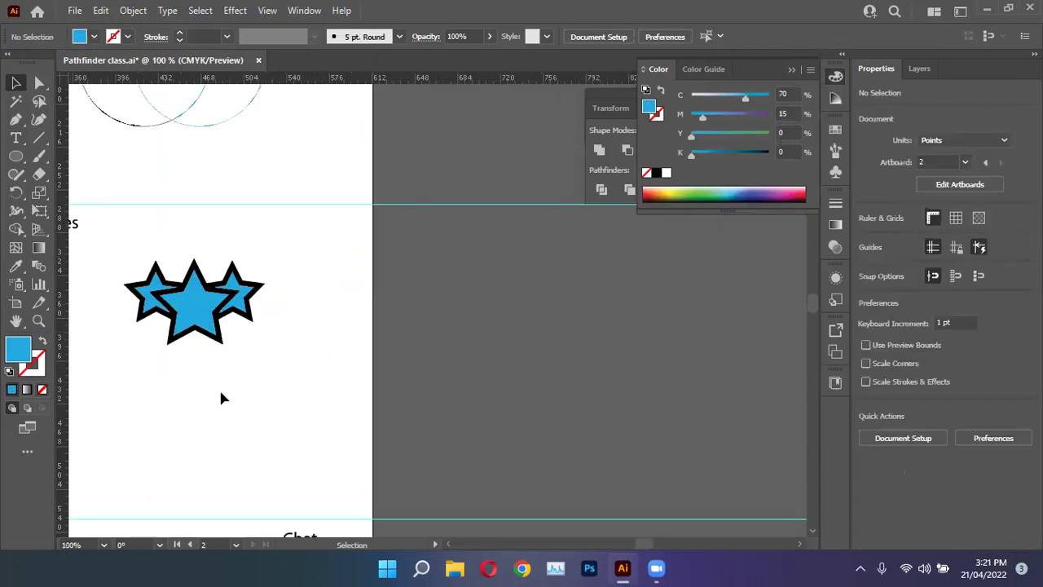
drag(318, 220, 321, 321)
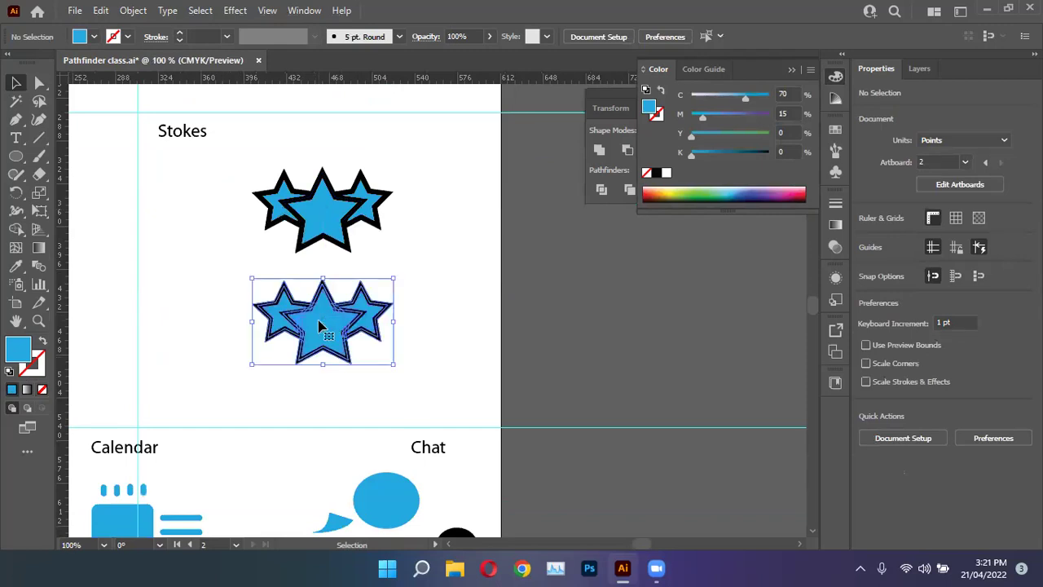
drag(393, 366, 399, 310)
click(398, 313)
Step: Move the copied stars beside the original and enlarge them to about 412 by 252 pt across the artboard's edge
scroll(306, 326, right, 2)
drag(249, 321, 465, 247)
scroll(476, 258, right, 2)
drag(401, 272, 615, 437)
drag(353, 285, 524, 304)
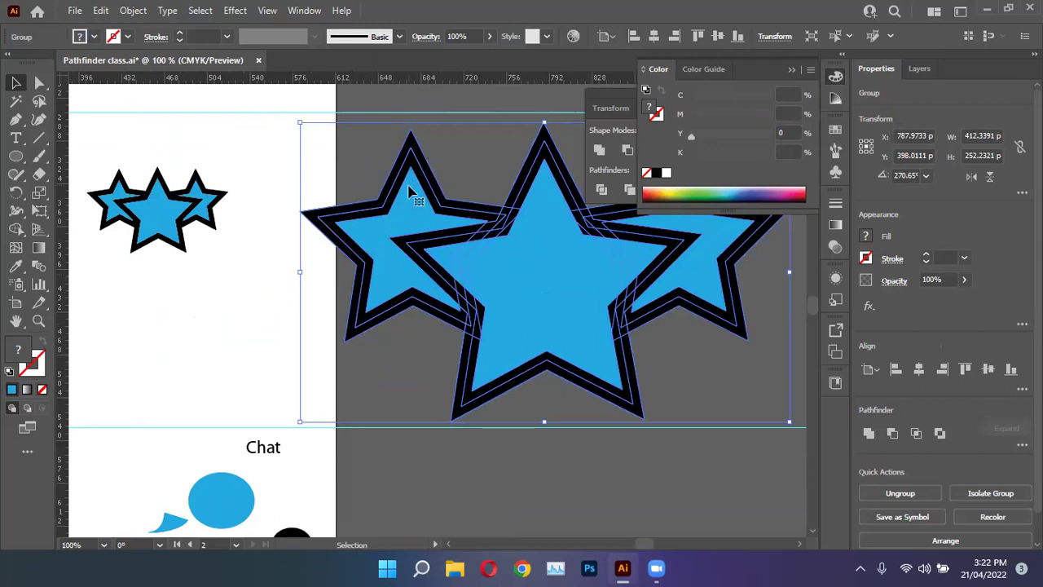
drag(514, 258, 445, 273)
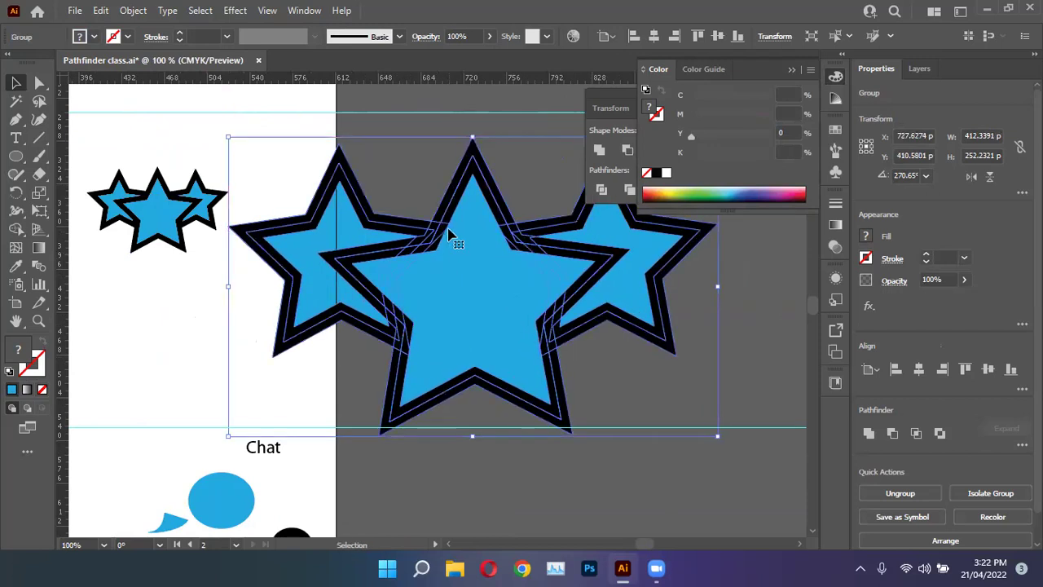
click(535, 187)
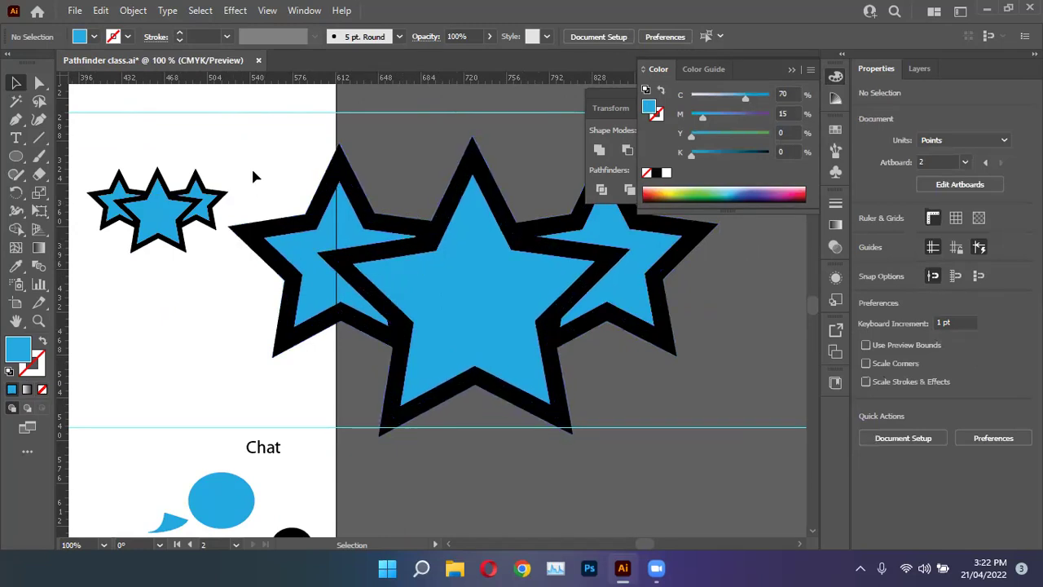
Step: Remove the black outlines of the enlarged left star and the lower part of the front star with Shape Builder
click(561, 350)
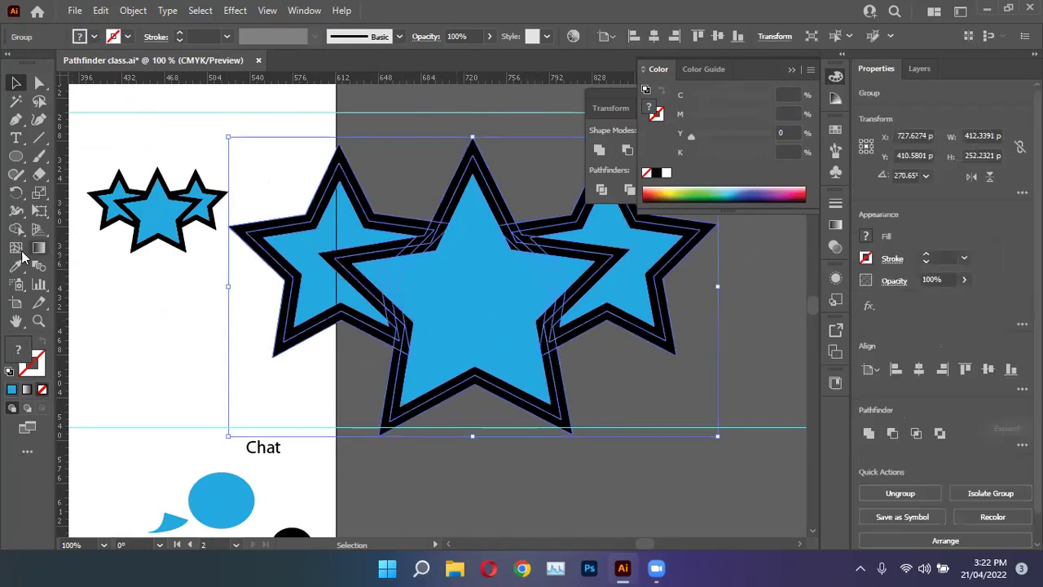
click(16, 229)
click(81, 229)
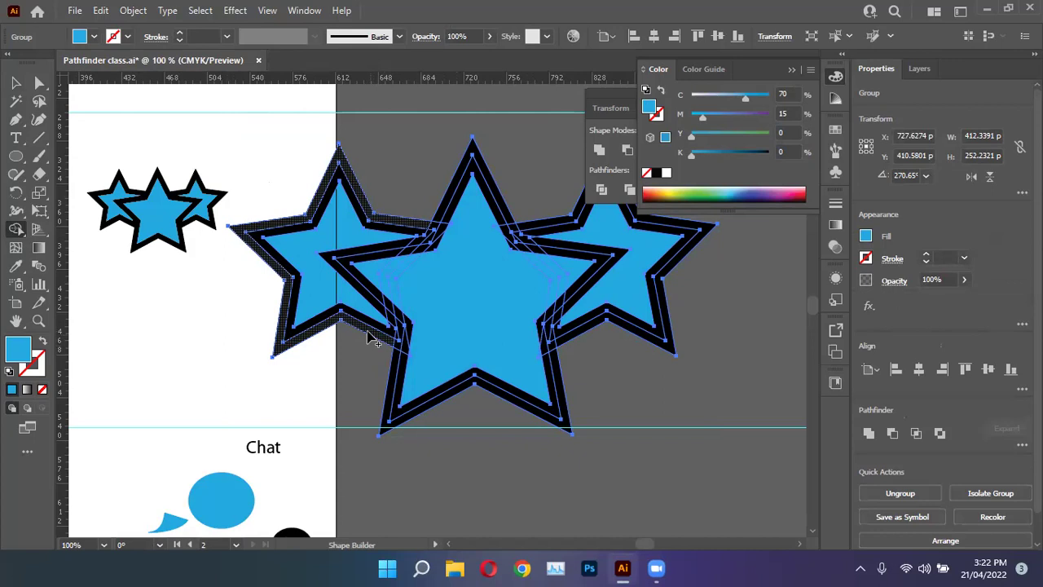
scroll(372, 341, up, 2)
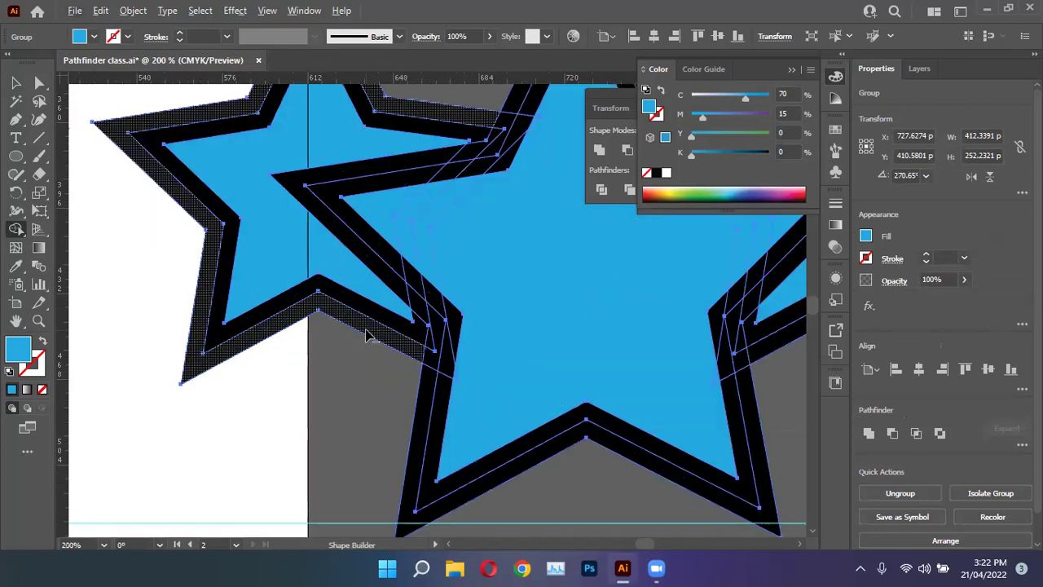
alt+click(368, 311)
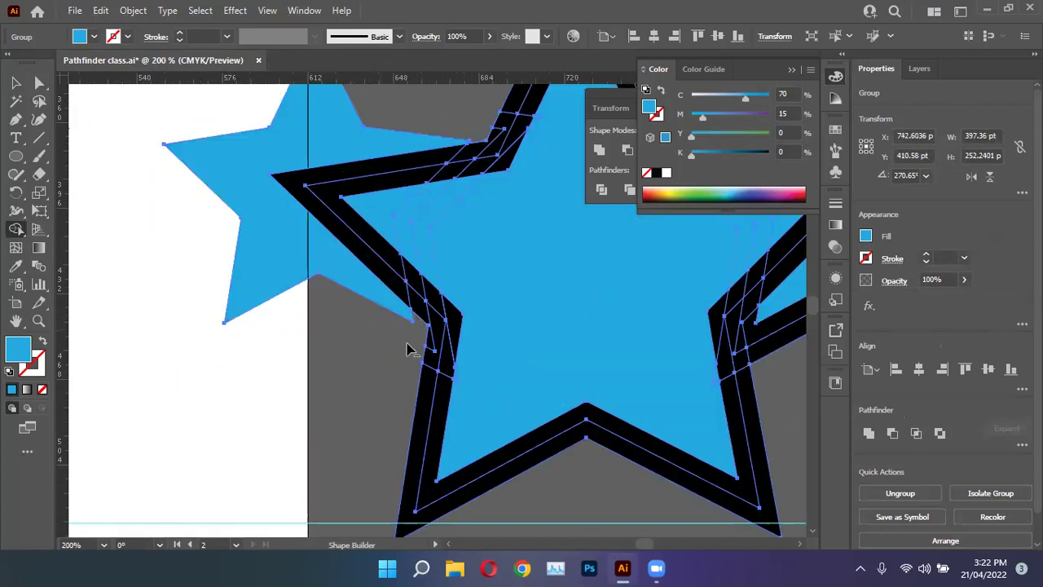
alt+click(454, 326)
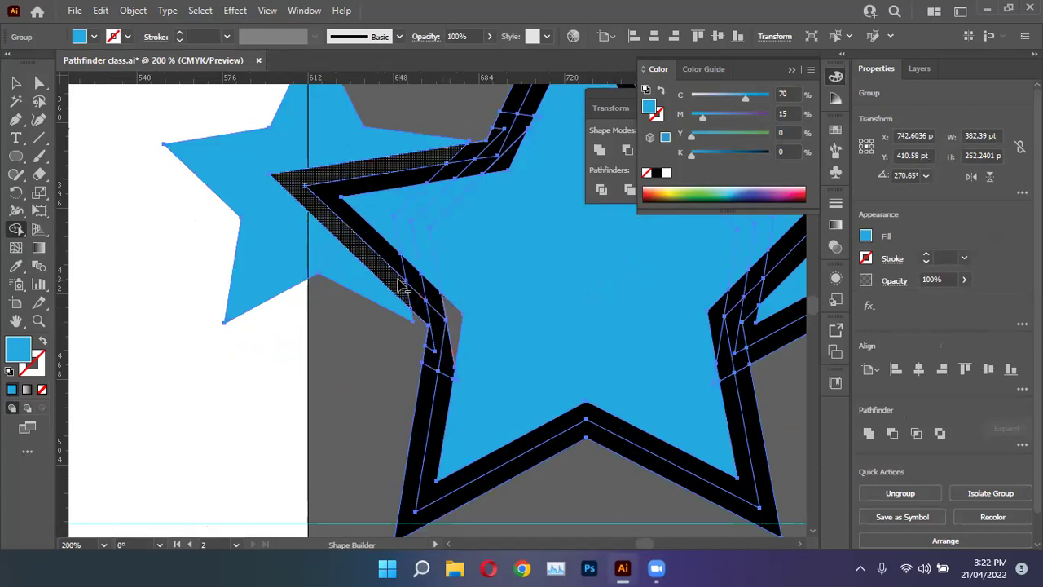
mouse_move(417, 287)
mouse_down()
mouse_move(444, 346)
mouse_move(426, 401)
mouse_up()
Step: Remove the black outlines of the enlarged right star and the upper part of the front star with Shape Builder
key(ctrl+minus)
key(ctrl+minus)
key(ctrl+minus)
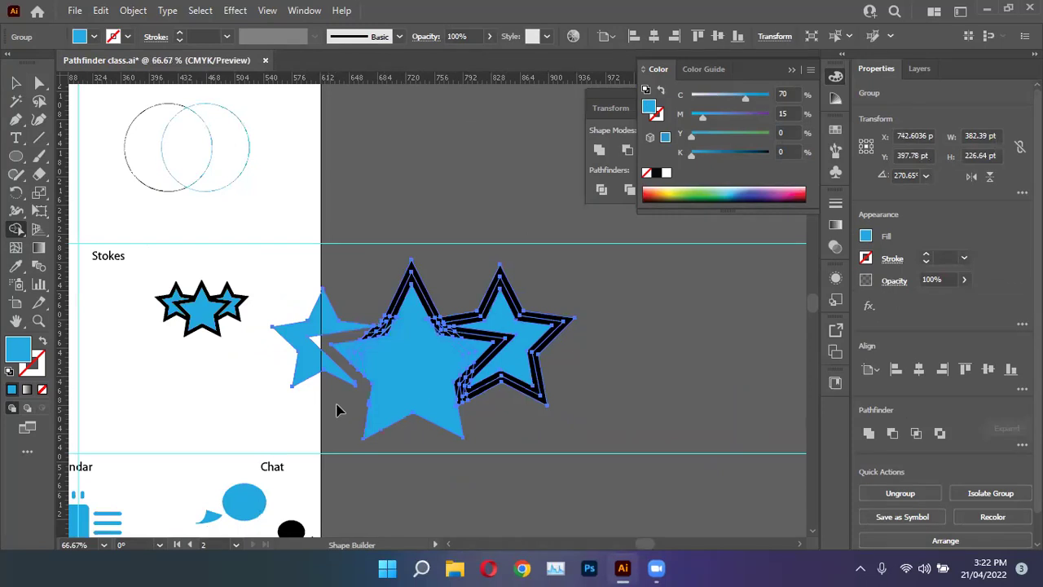
scroll(383, 397, up, 2)
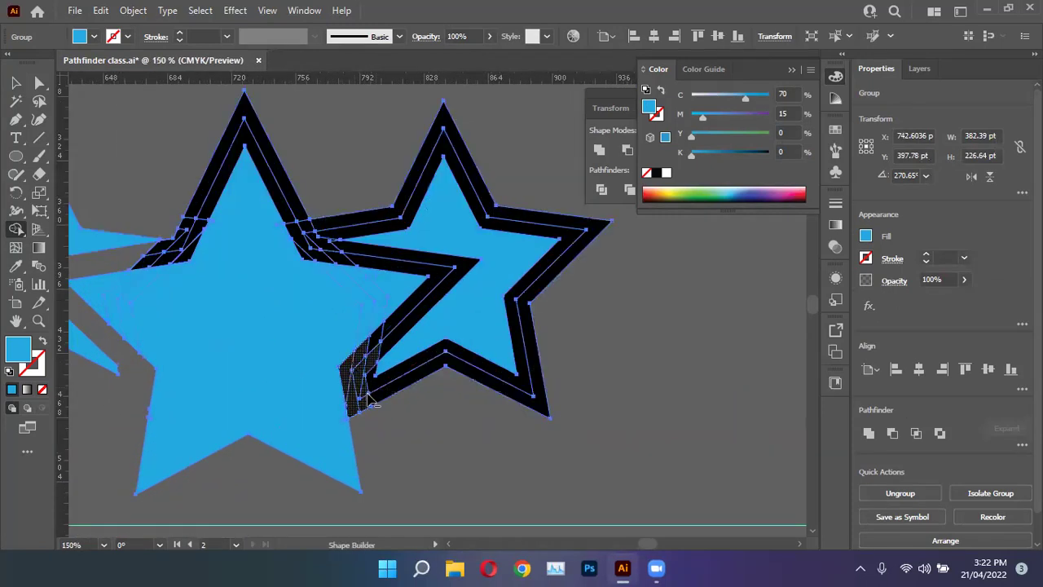
alt+click(382, 390)
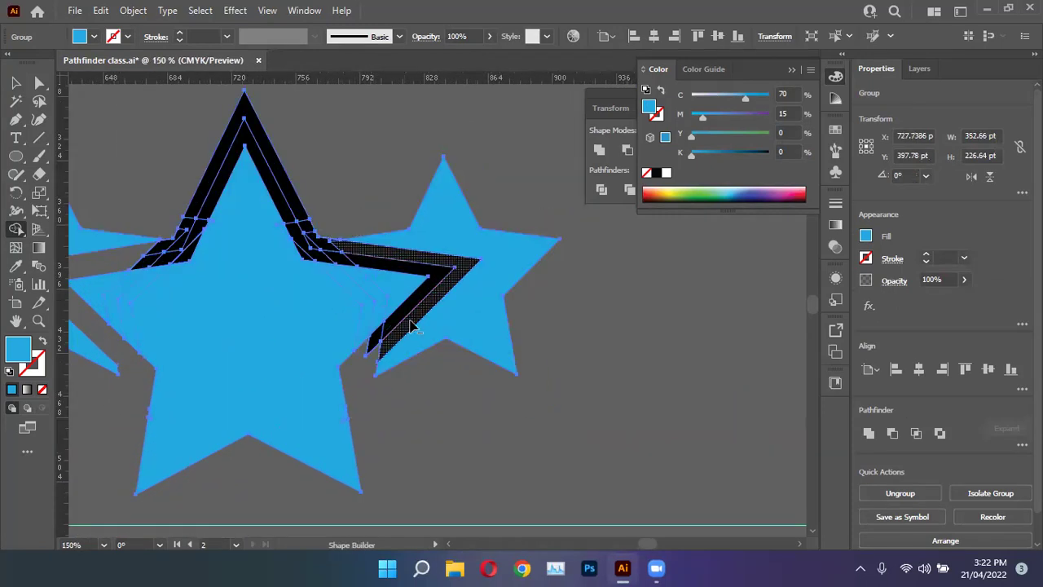
alt+click(405, 320)
alt+click(373, 341)
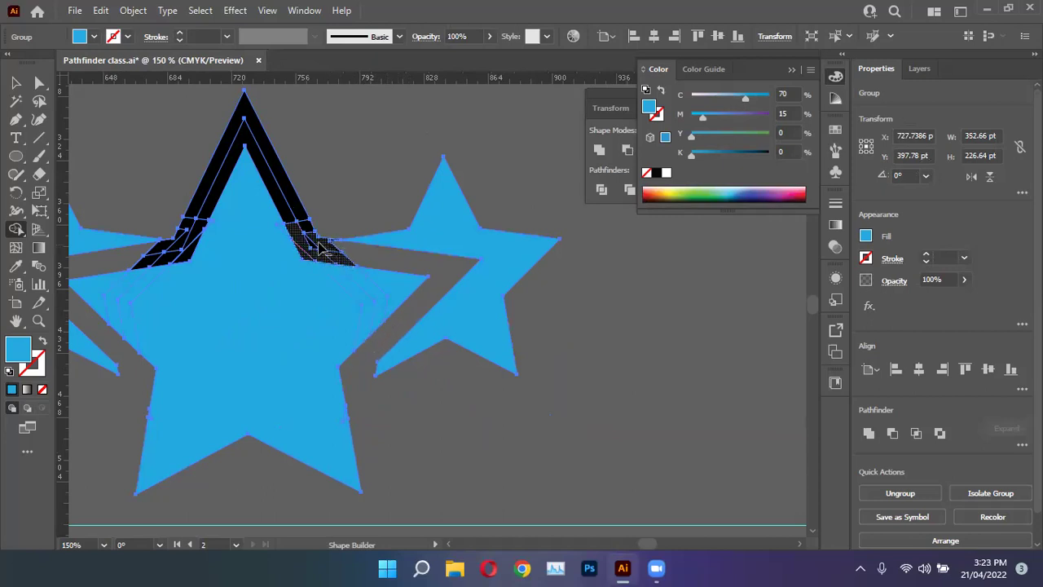
alt+click(275, 183)
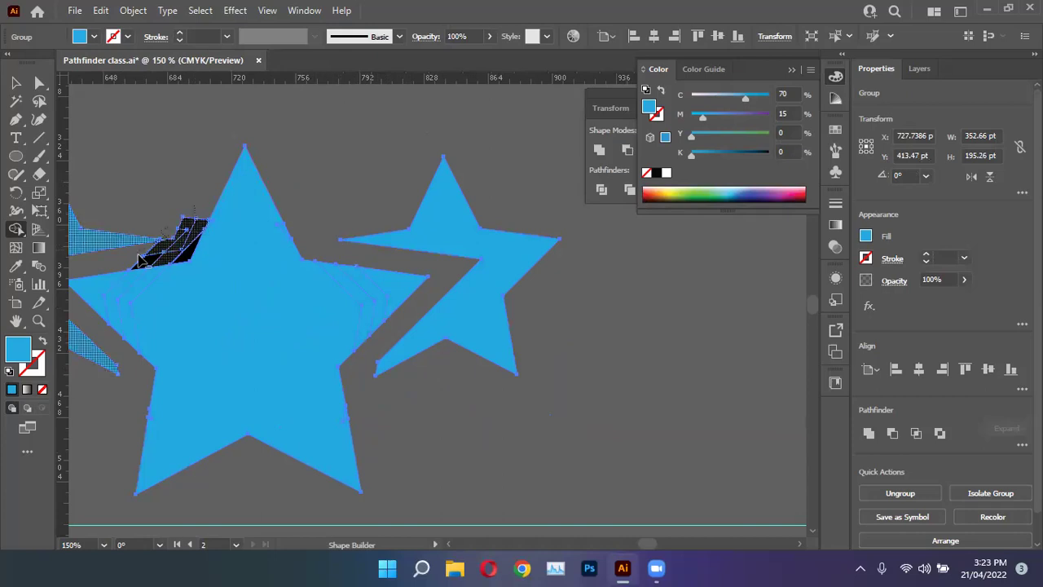
Step: Undo the removal of the left star, delete only the black fragments between it and the front star, and deselect the artwork
alt+click(188, 249)
scroll(189, 251, left, 5)
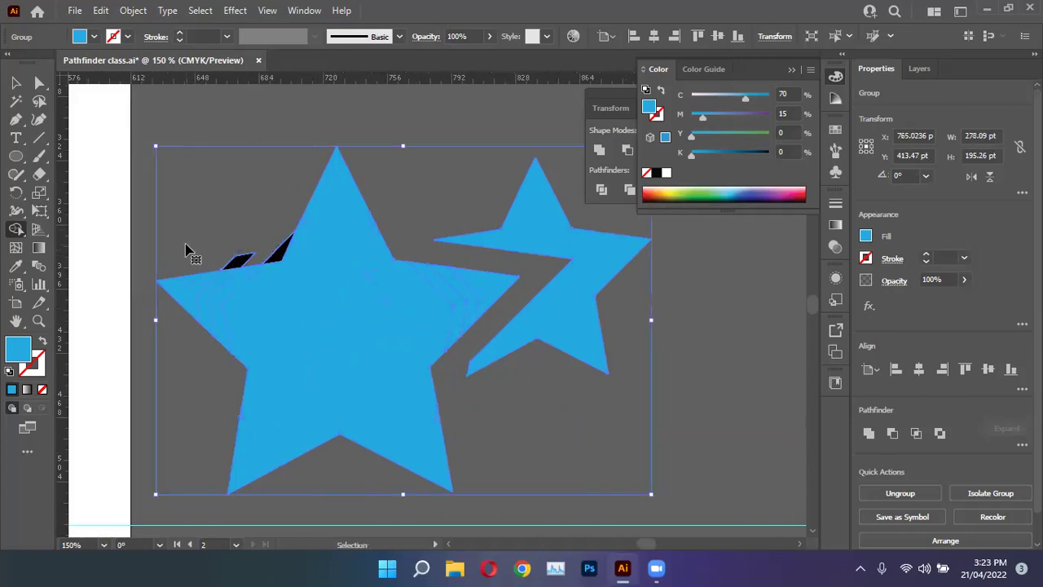
key(ctrl+z)
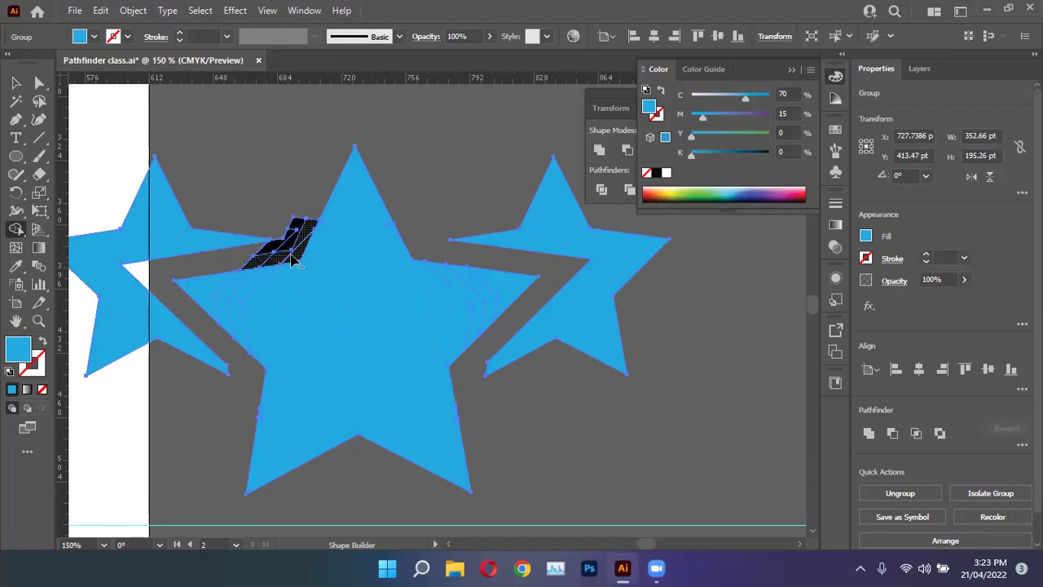
scroll(281, 259, down, 3)
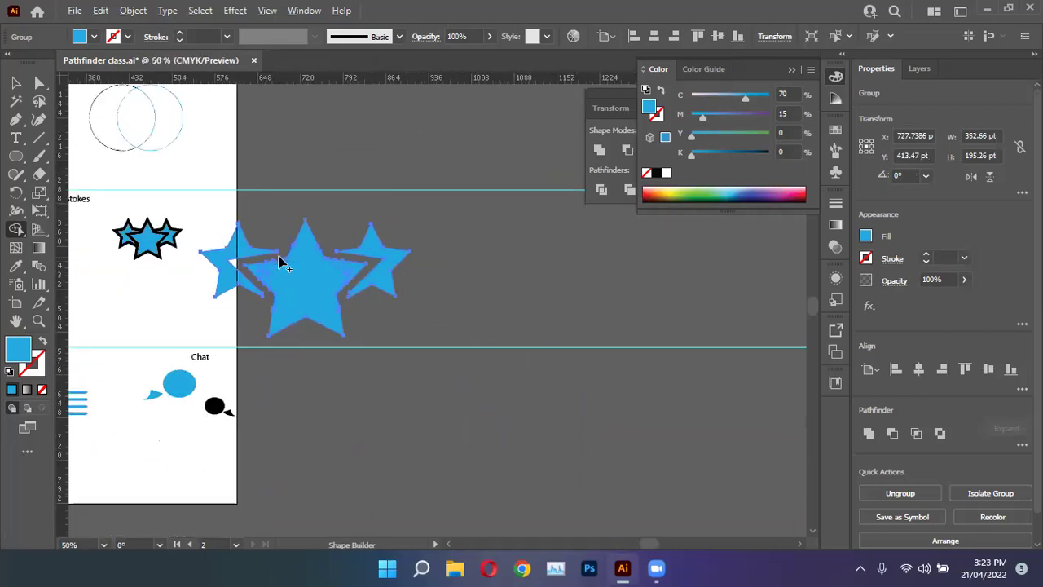
key(v)
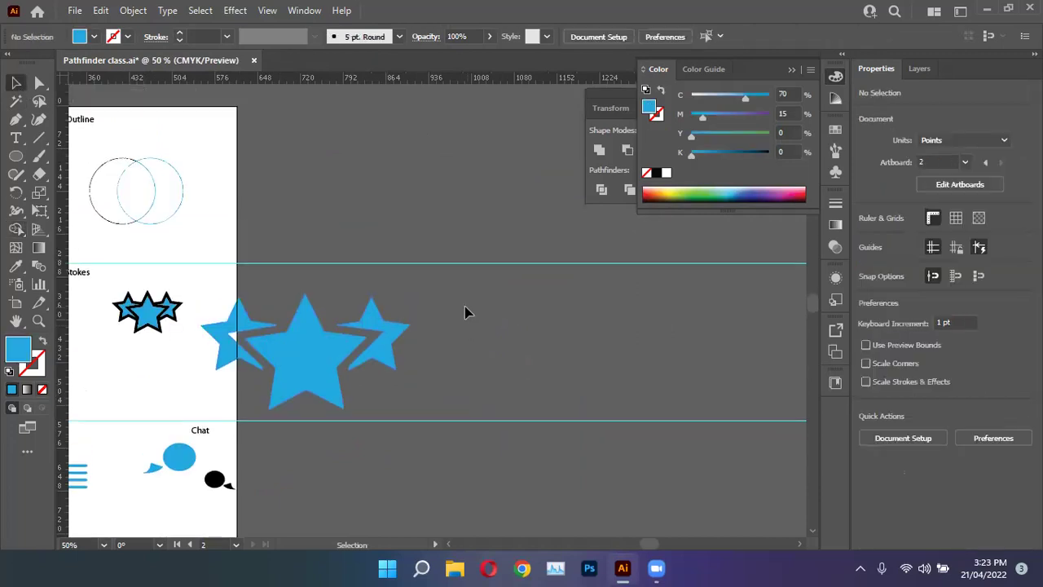
click(18, 231)
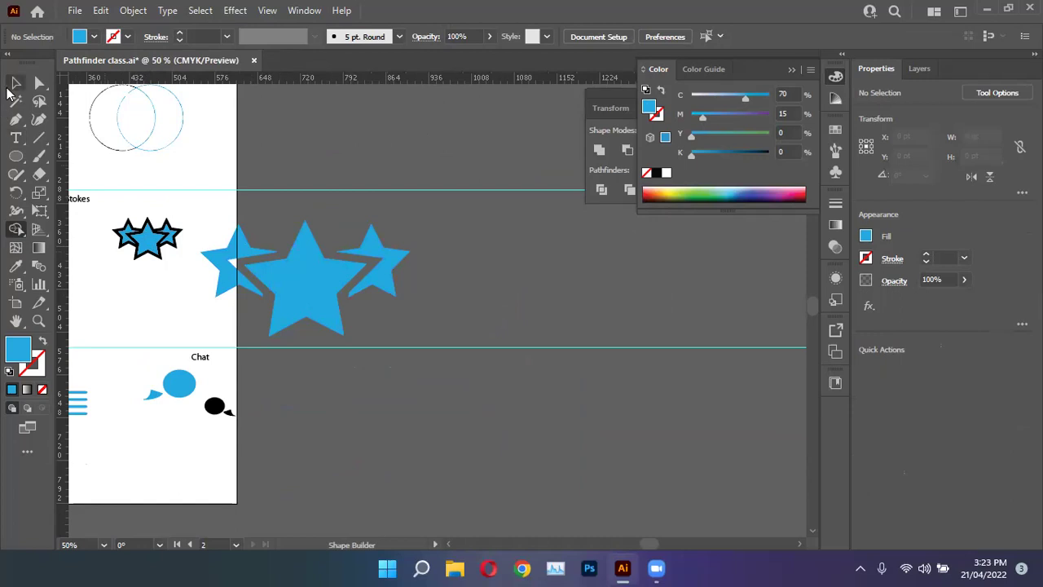
click(15, 82)
drag(425, 307, 194, 256)
key(shift+m)
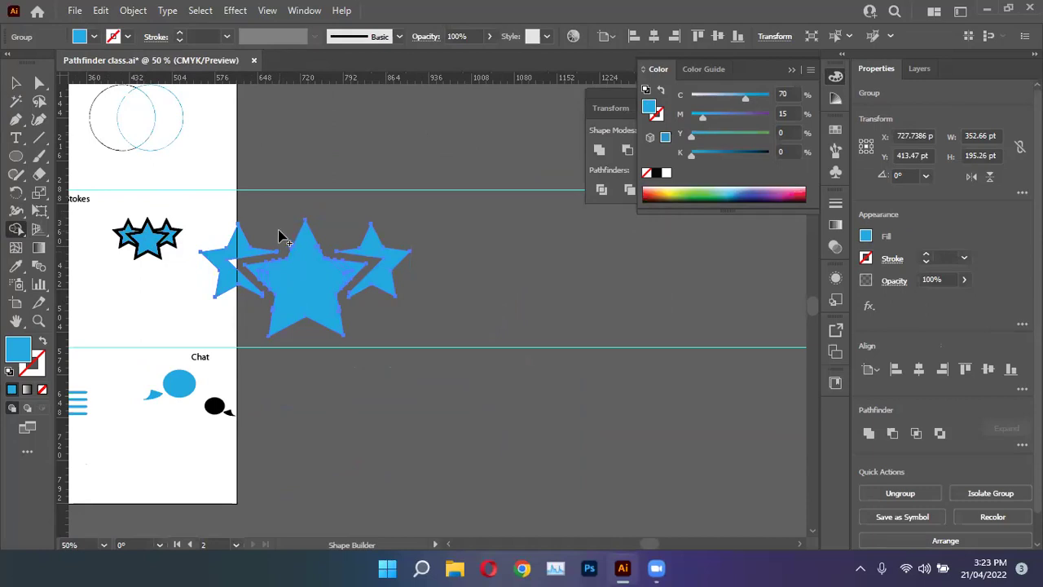
scroll(279, 237, down, 1)
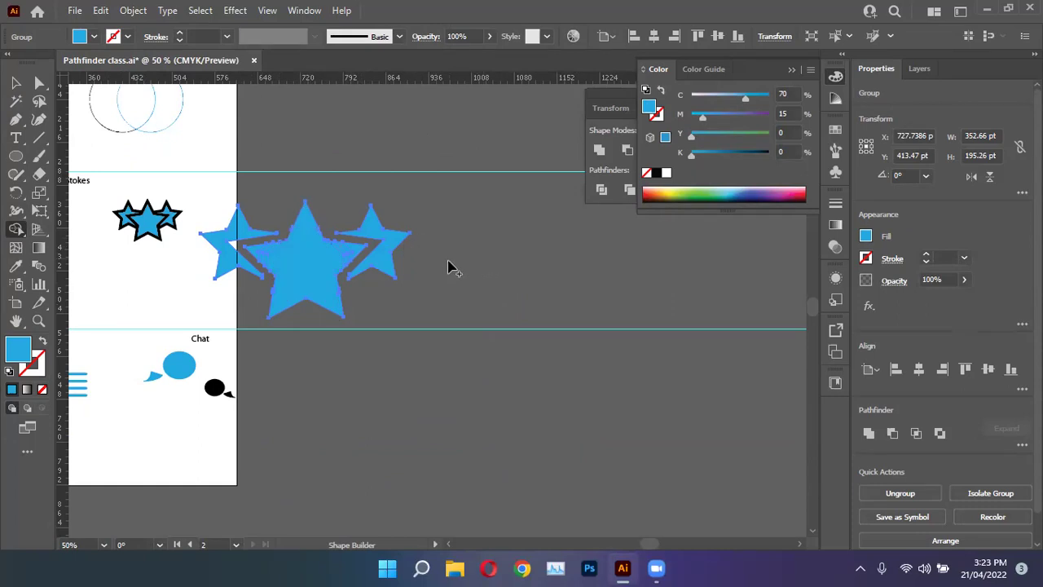
key(v)
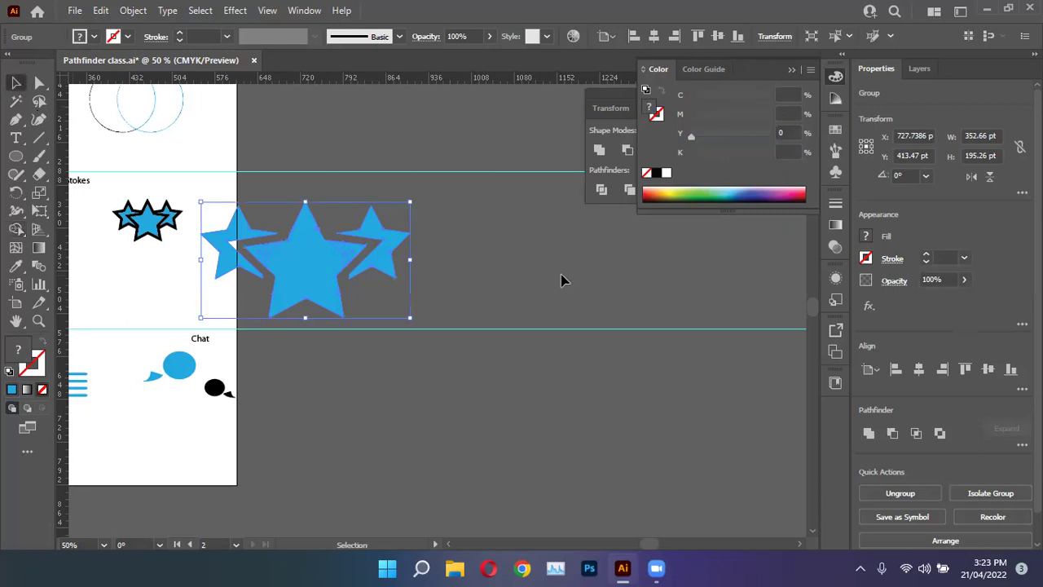
Step: Undo the Shape Builder removals until the three enlarged stars have their complete black outlines back
key(a)
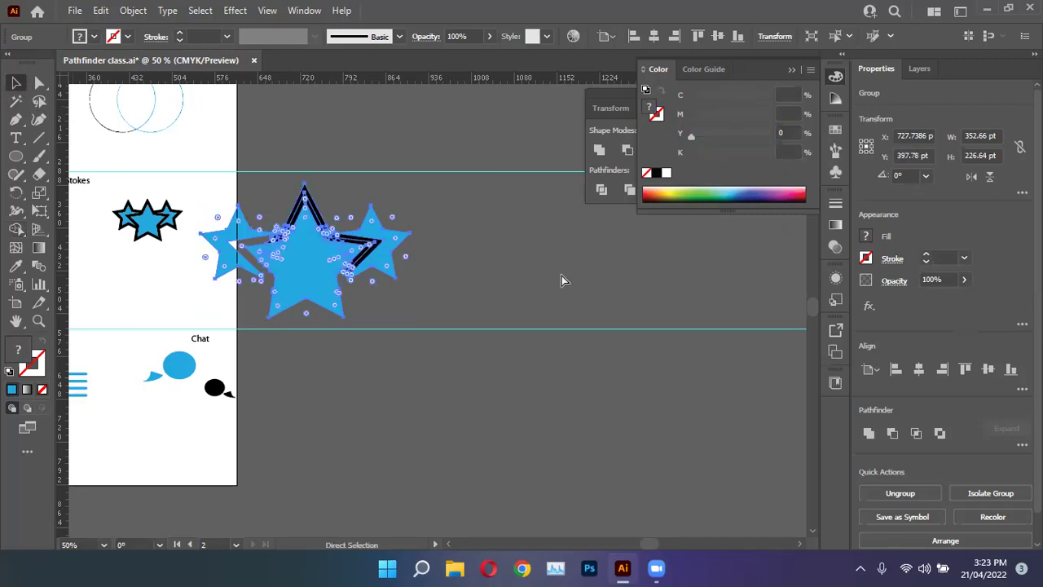
key(ctrl+d)
key(ctrl+d)
key(ctrl+d)
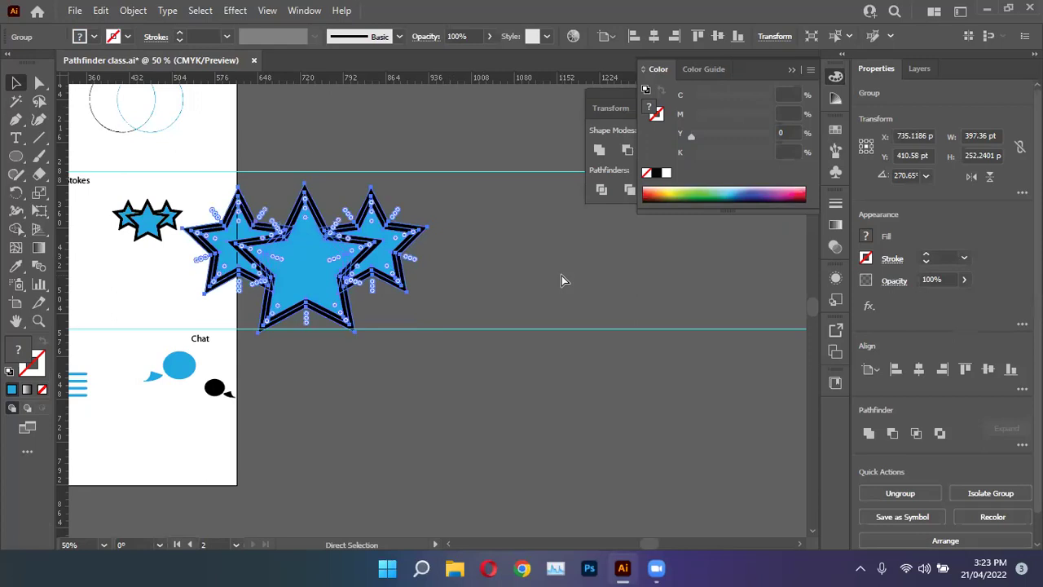
key(v)
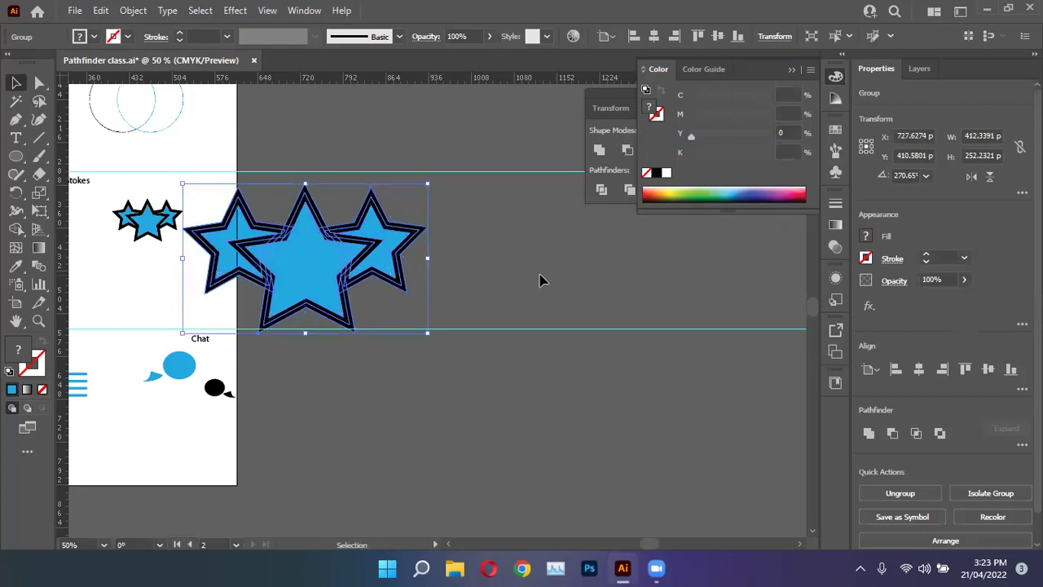
Step: Ungroup the enlarged star trio into three separate stars
click(253, 326)
scroll(256, 285, up, 2)
click(342, 257)
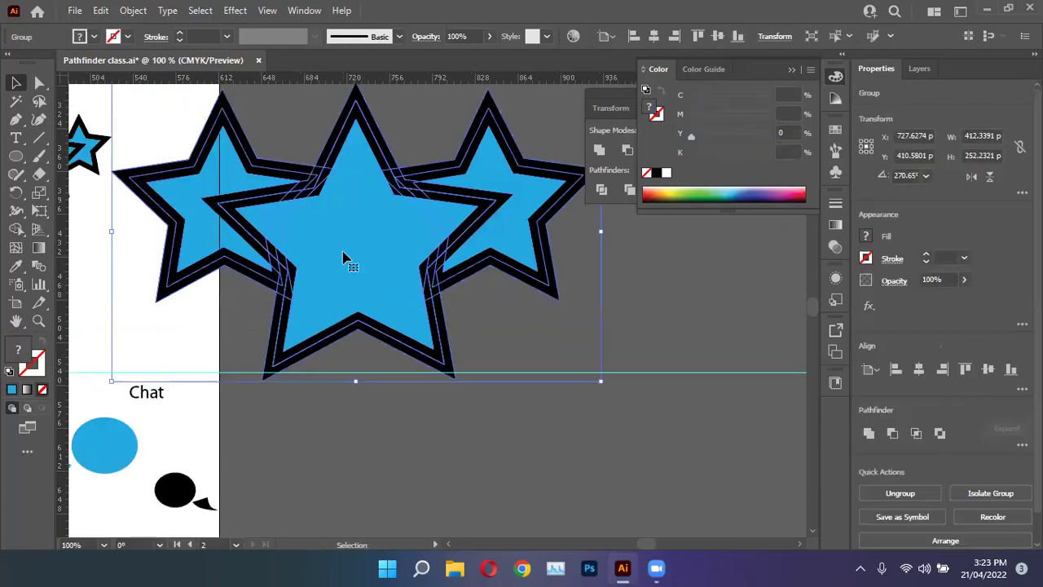
right_click(343, 253)
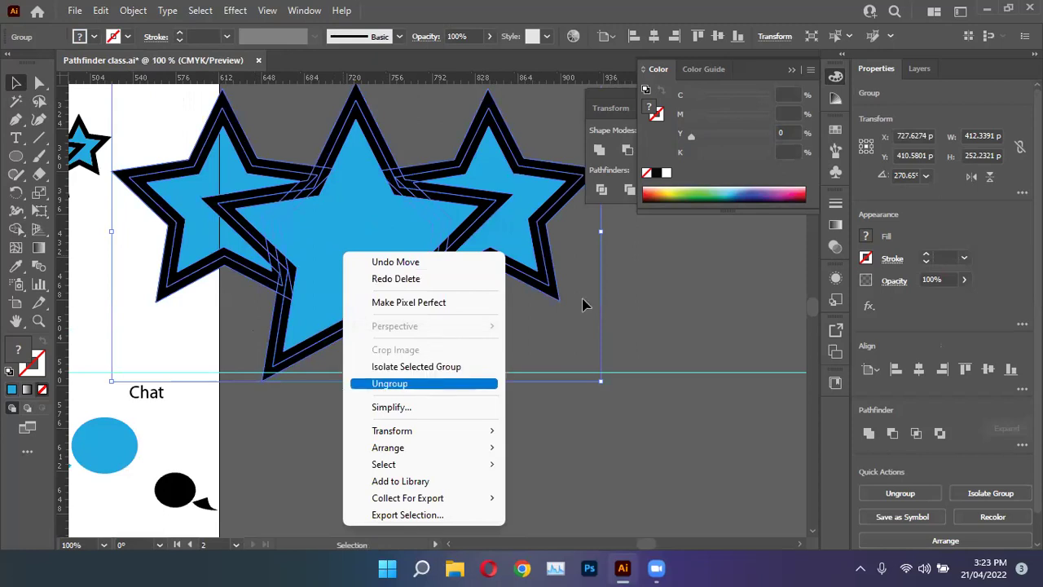
click(425, 383)
click(584, 303)
Step: Ungroup the right, front and left enlarged stars so each blue fill is separate from its black outline
click(526, 282)
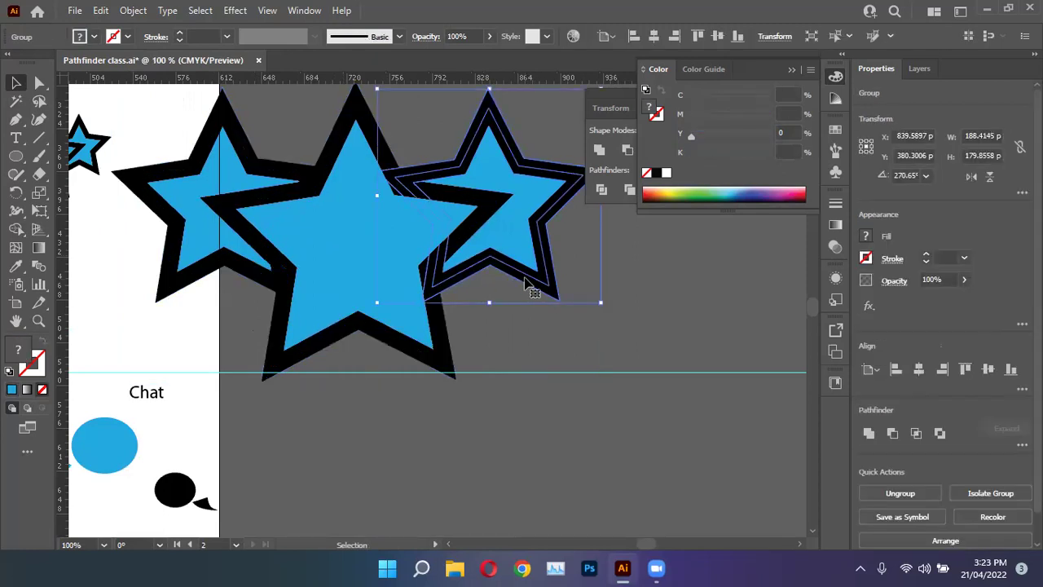
right_click(548, 256)
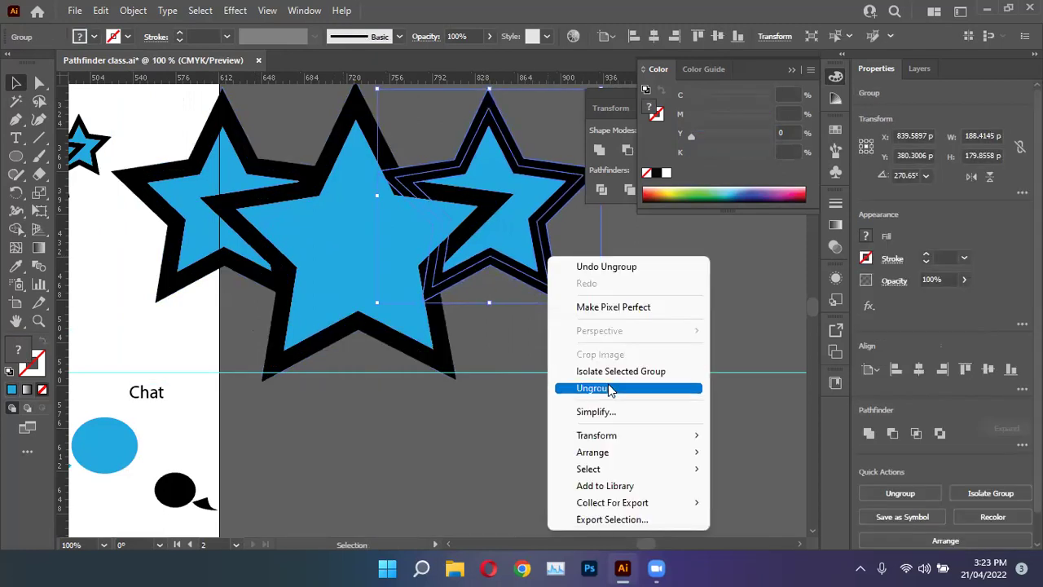
click(549, 309)
right_click(356, 295)
click(399, 152)
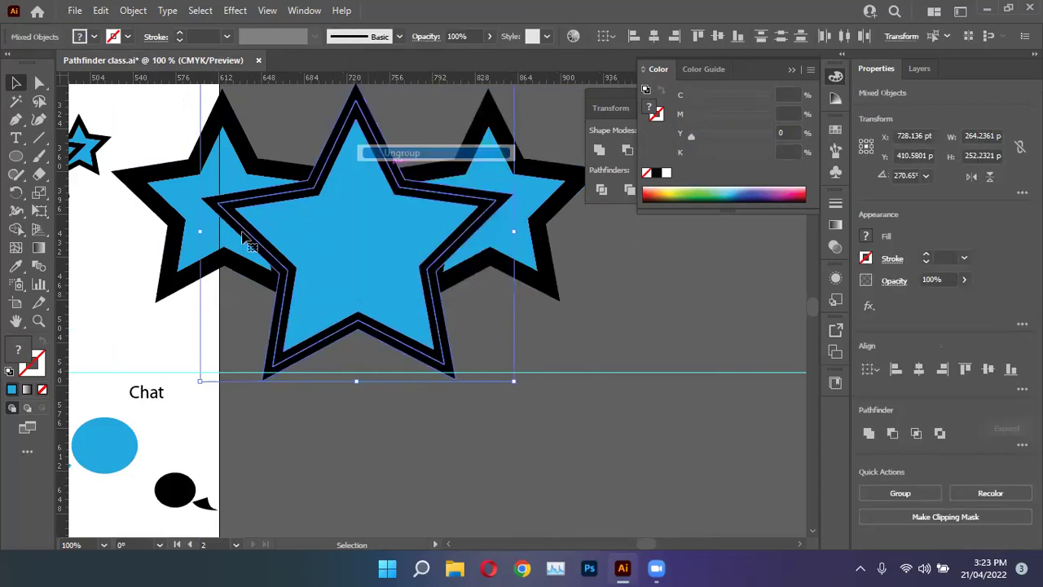
click(244, 241)
right_click(221, 241)
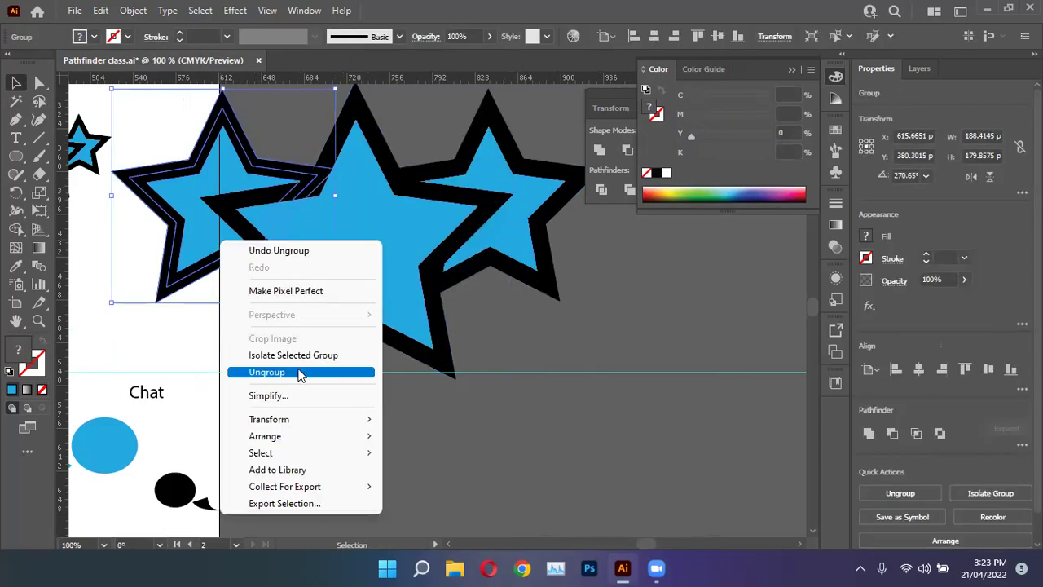
click(298, 372)
Step: Fill the outline shapes of all three enlarged stars with the red swatch (C 0, M 90, Y 85, K 0)
click(283, 166)
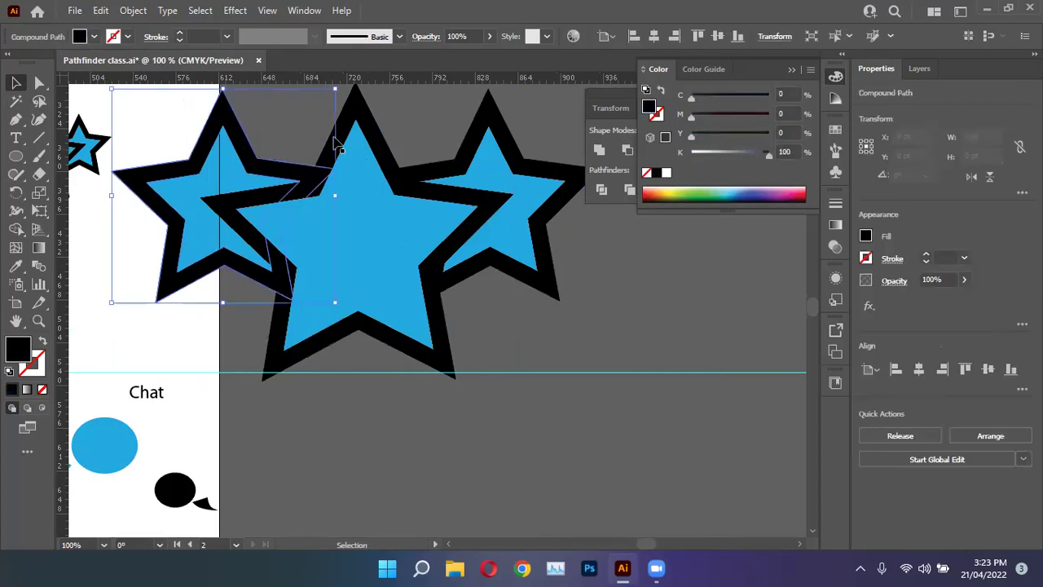
shift+click(372, 123)
shift+click(450, 181)
click(866, 235)
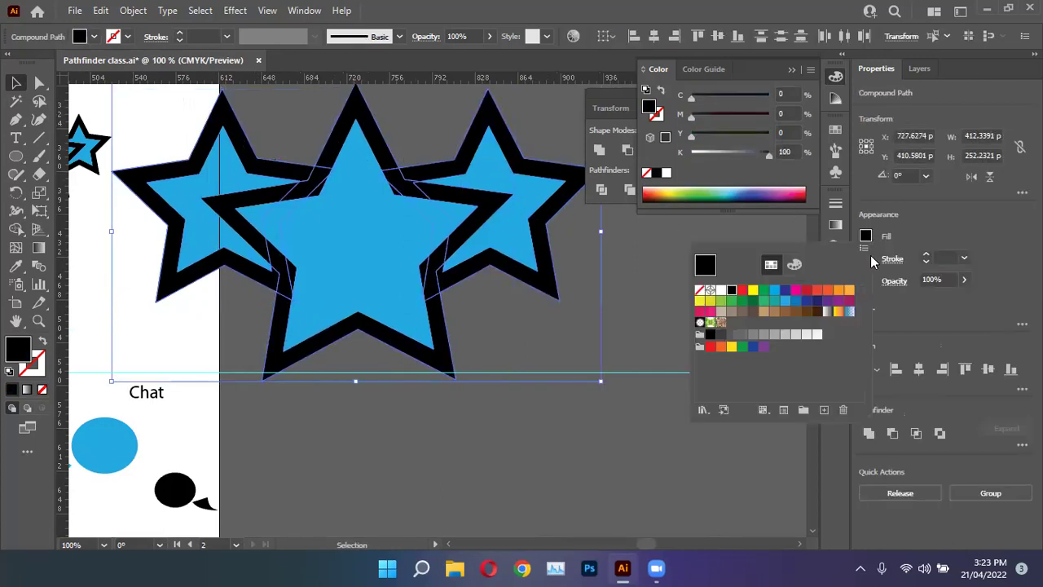
click(817, 291)
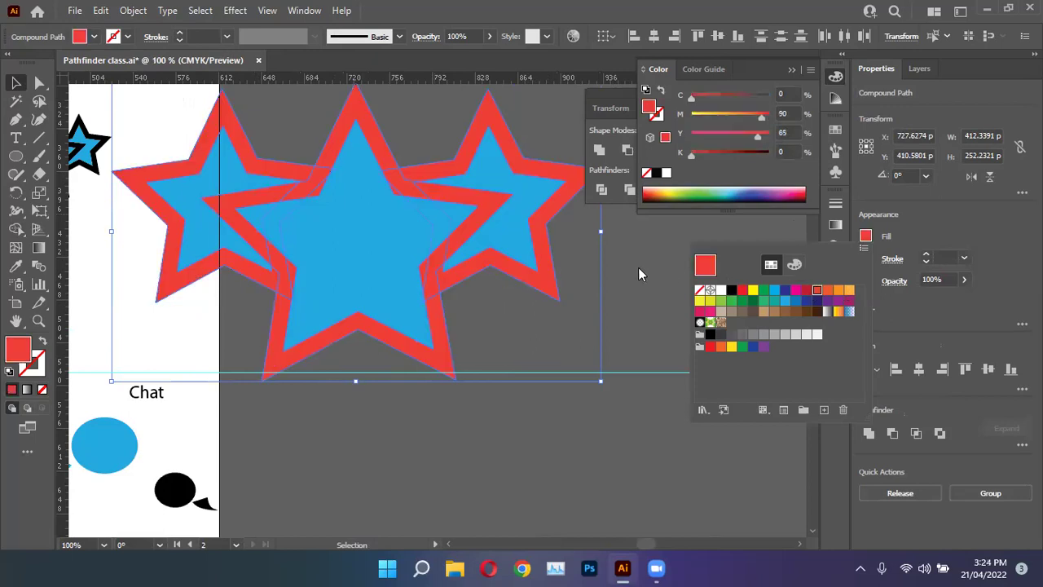
click(637, 270)
scroll(635, 273, up, 3)
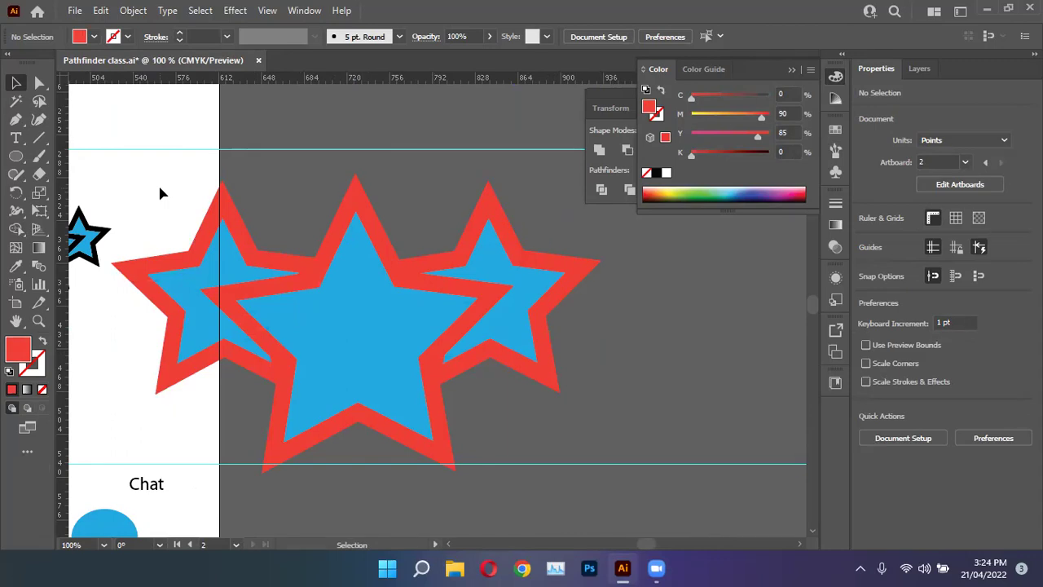
Step: Select the red outlines of the enlarged stars by colour with the Magic Wand, delete them, and deselect the artwork
drag(568, 367, 277, 270)
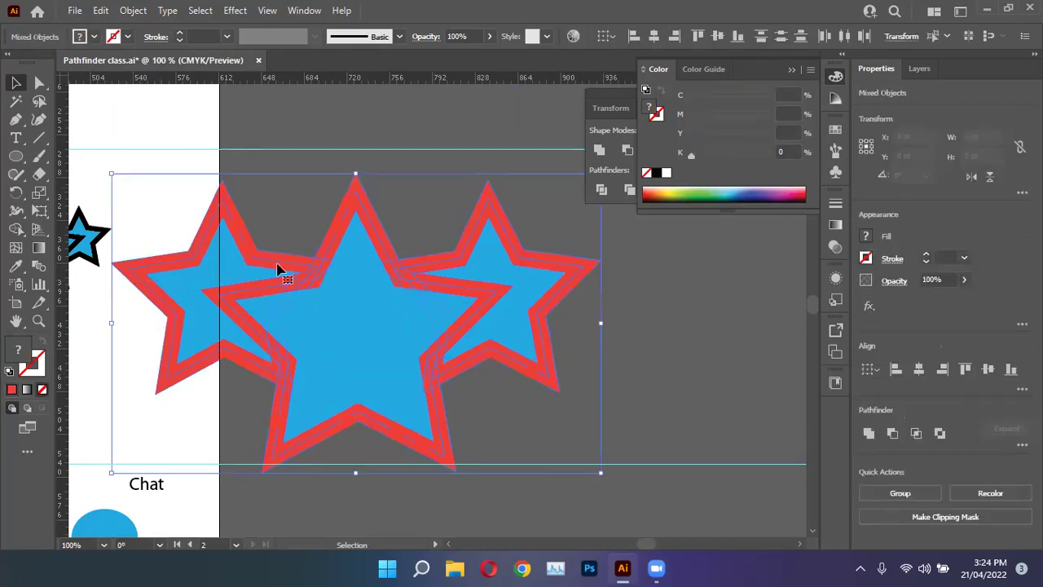
click(15, 100)
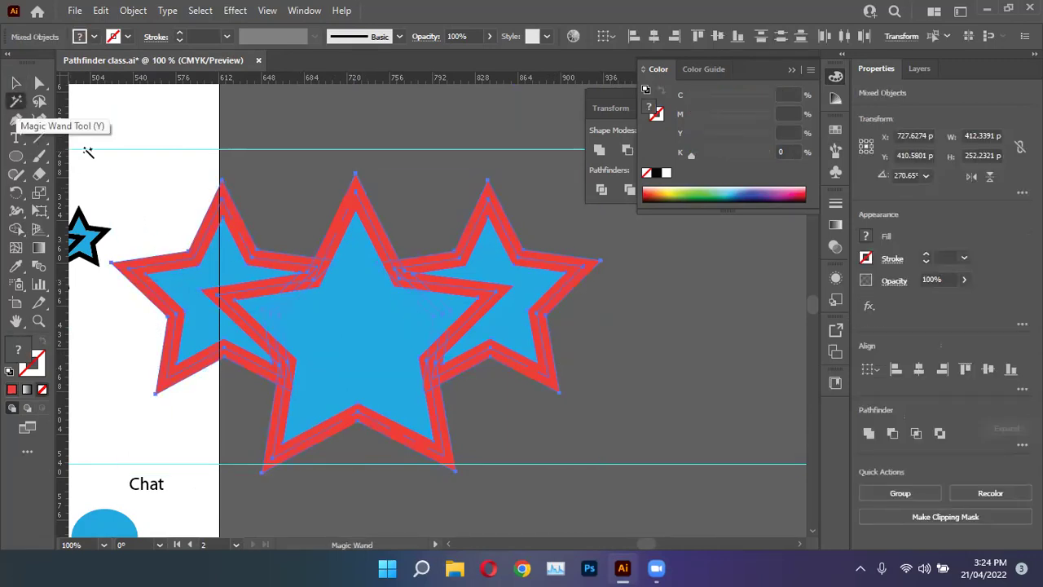
click(240, 214)
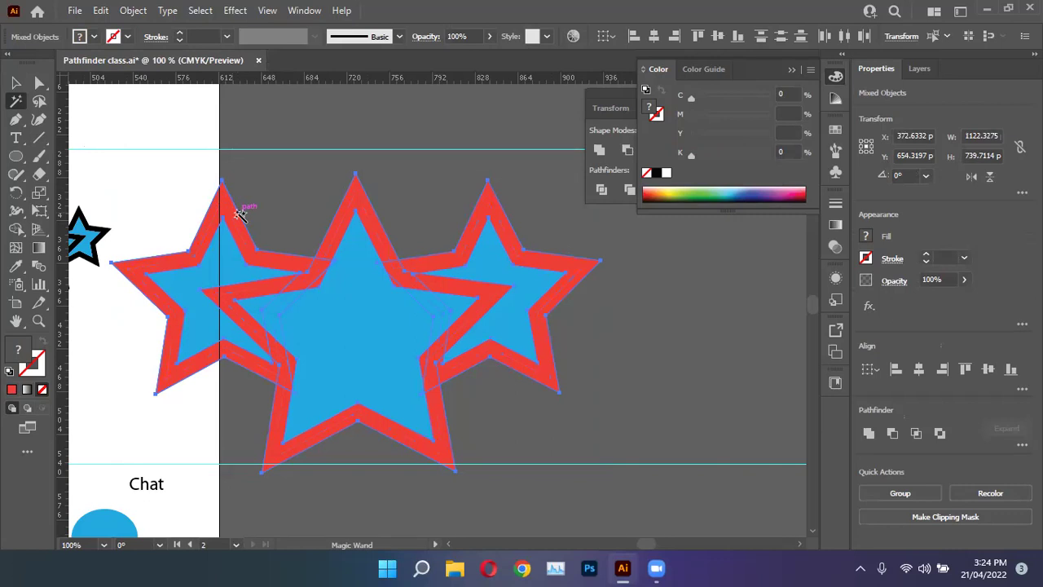
key(ctrl+z)
click(15, 83)
click(518, 363)
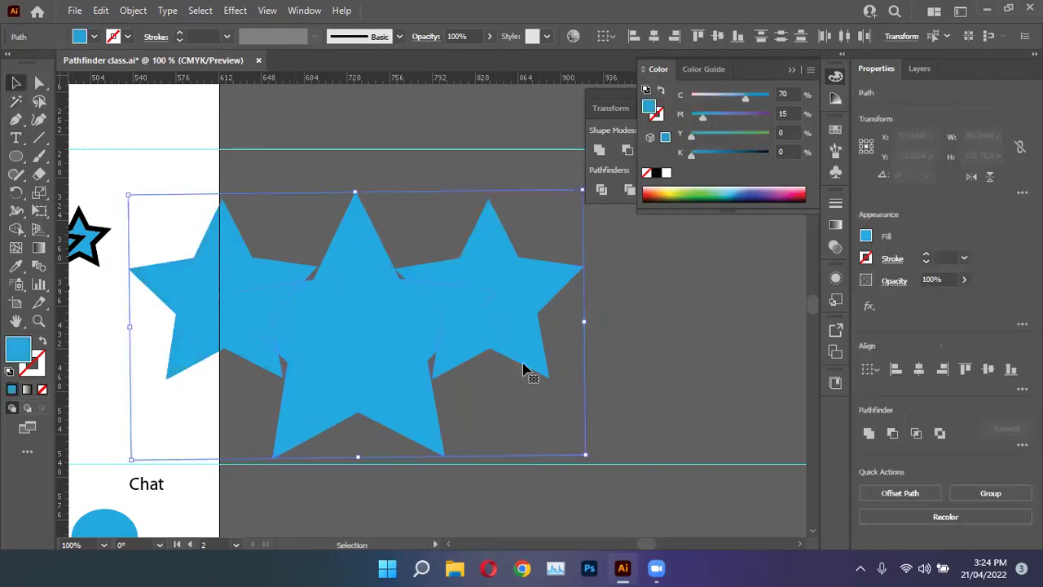
scroll(513, 359, down, 3)
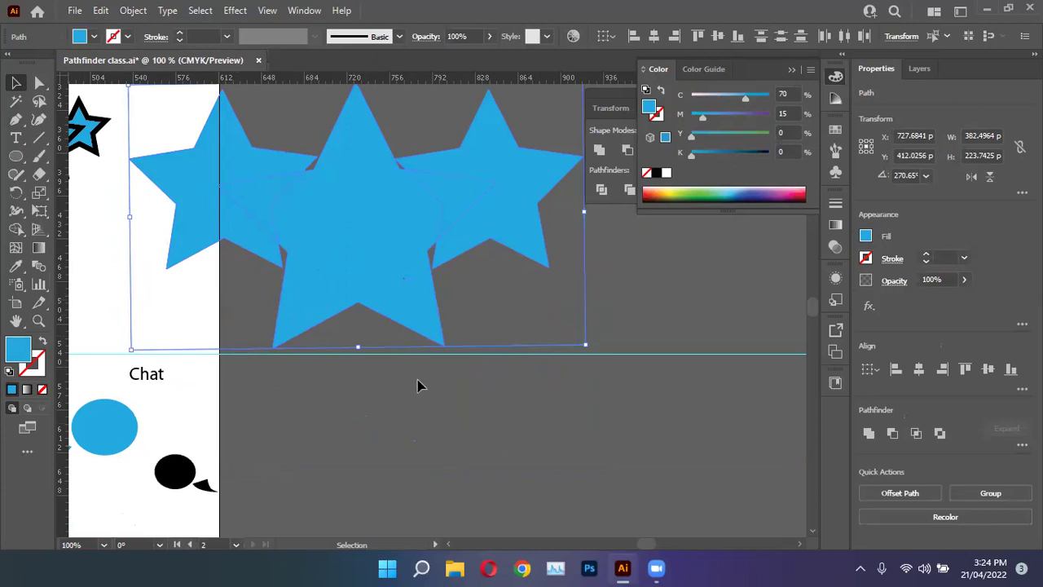
scroll(607, 289, up, 2)
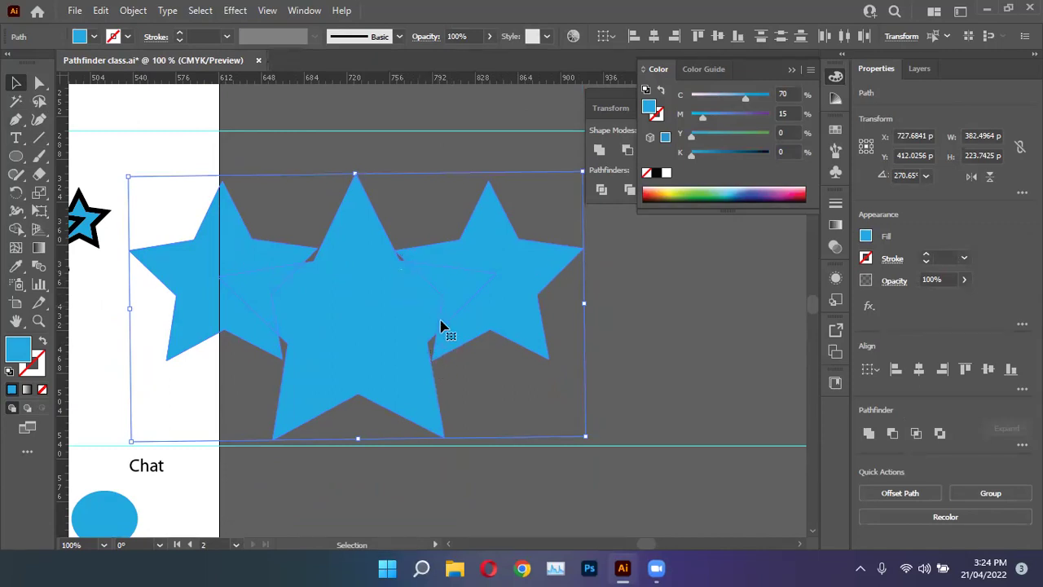
click(234, 170)
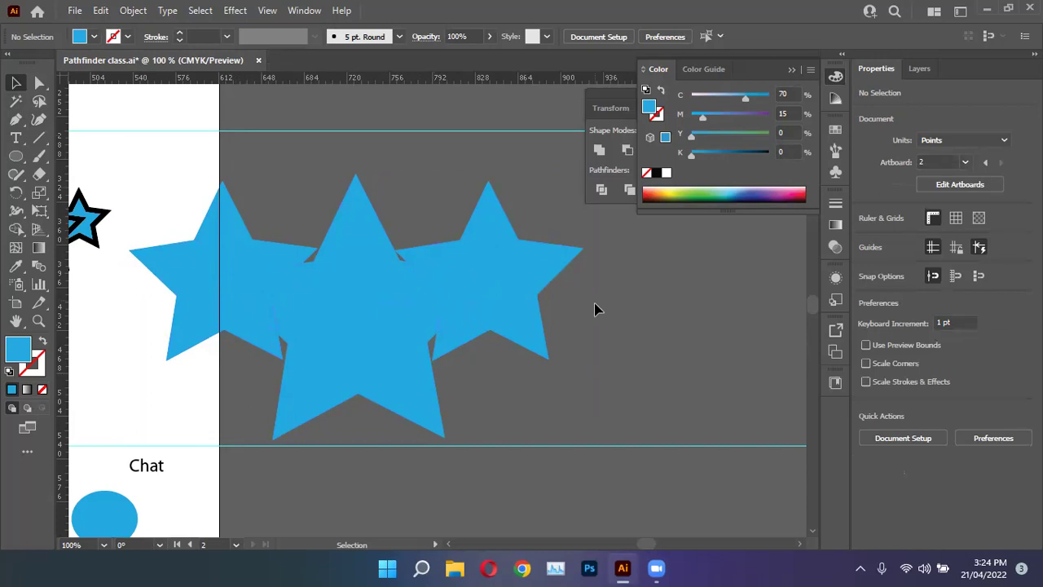
Step: Move the blue rounded square of the Home icon clear of its other pieces, to about X 128 pt, Y 652 pt
scroll(596, 308, down, 4)
scroll(534, 324, up, 3)
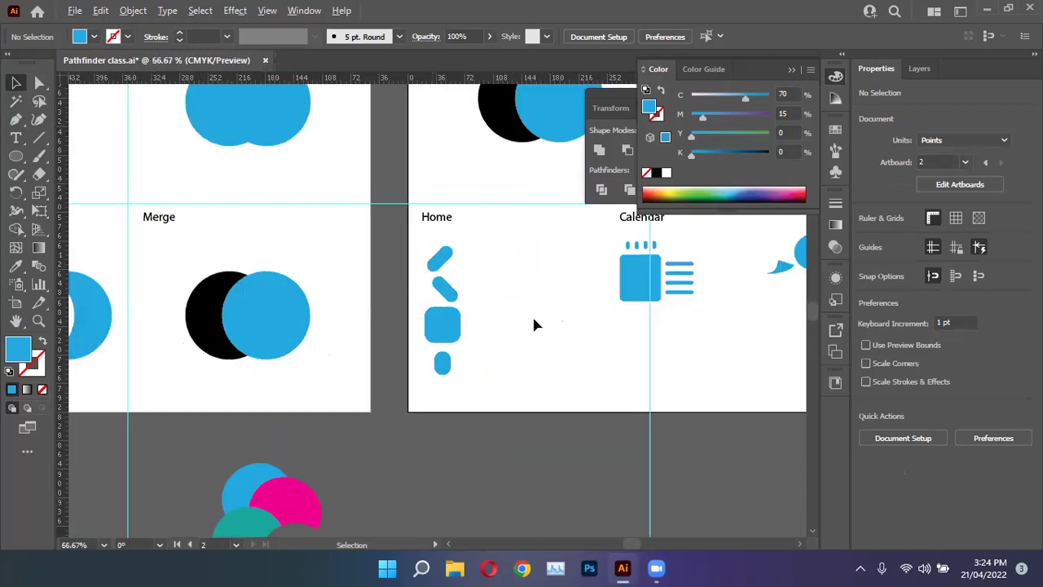
scroll(534, 324, up, 1)
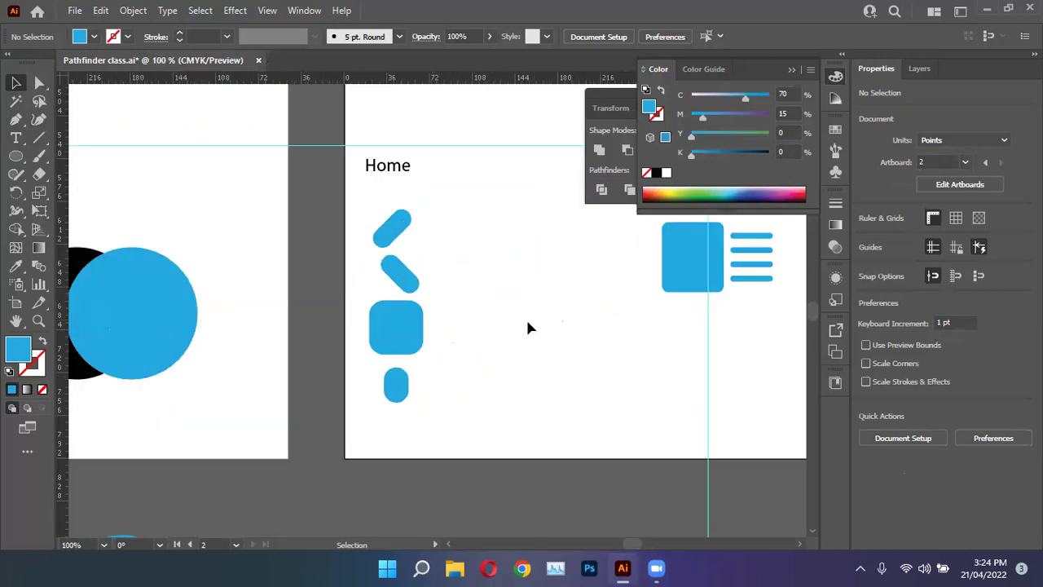
scroll(527, 327, up, 1)
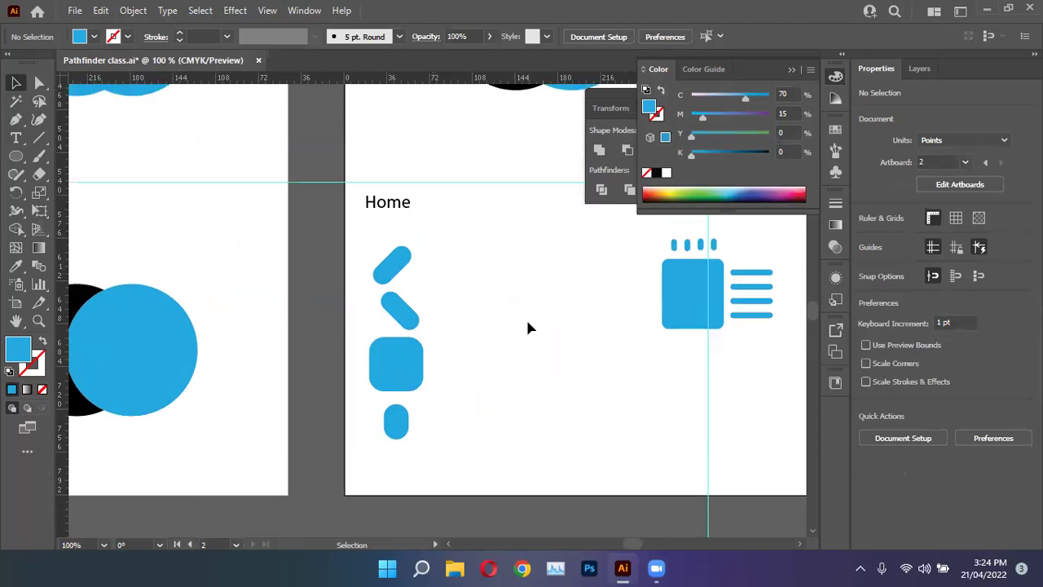
scroll(528, 328, down, 2)
scroll(528, 330, up, 2)
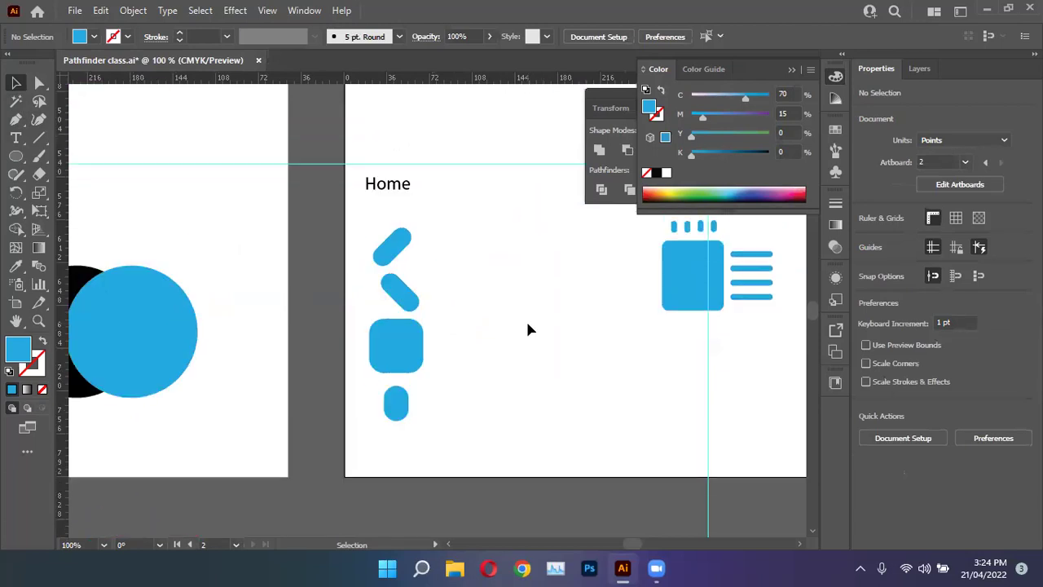
drag(413, 359, 477, 298)
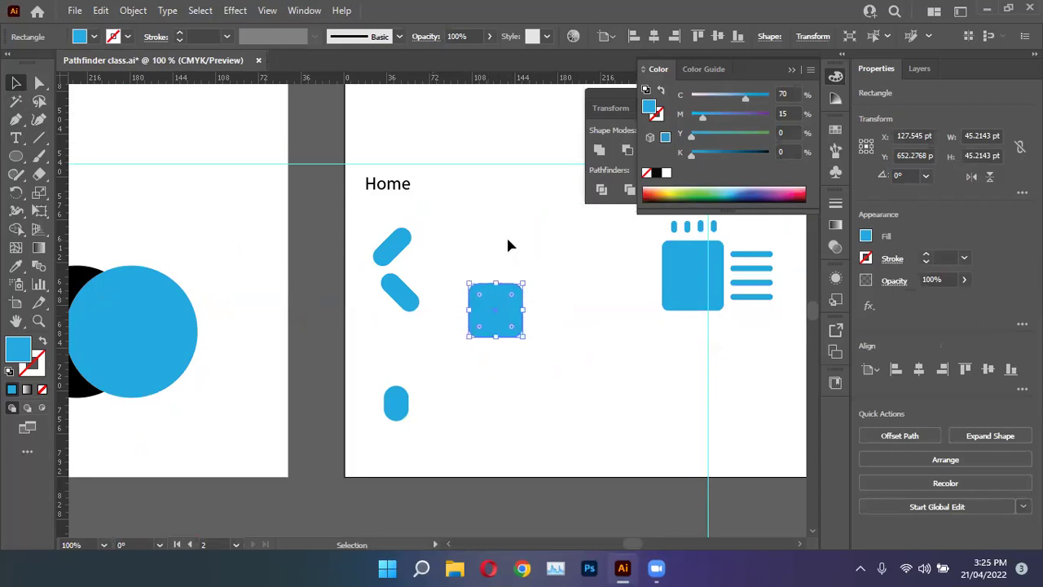
click(522, 263)
Step: Place the two slanted bars on top of the rounded square as the roof of the Home icon
click(403, 295)
click(400, 249)
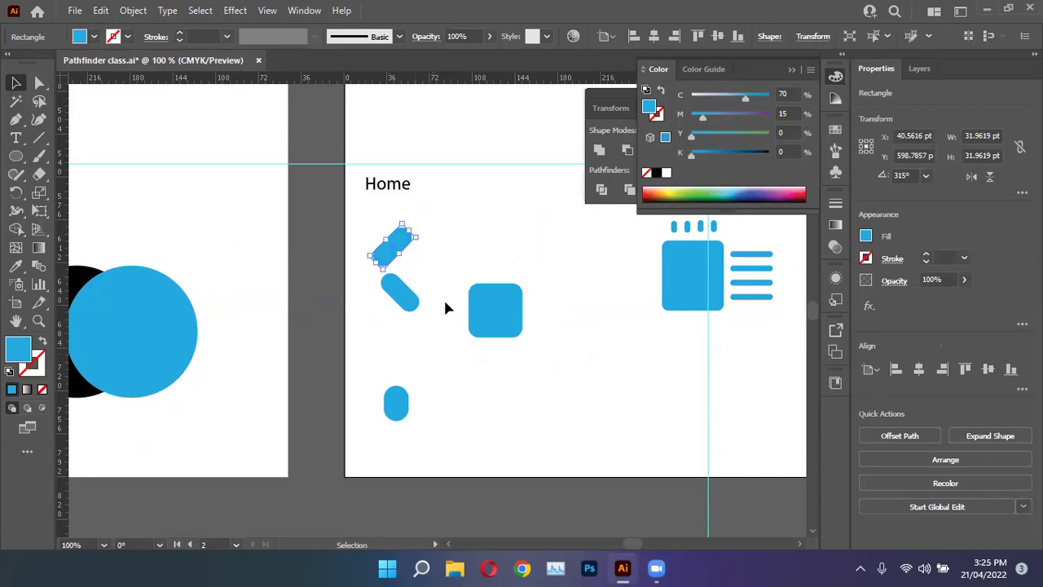
click(411, 295)
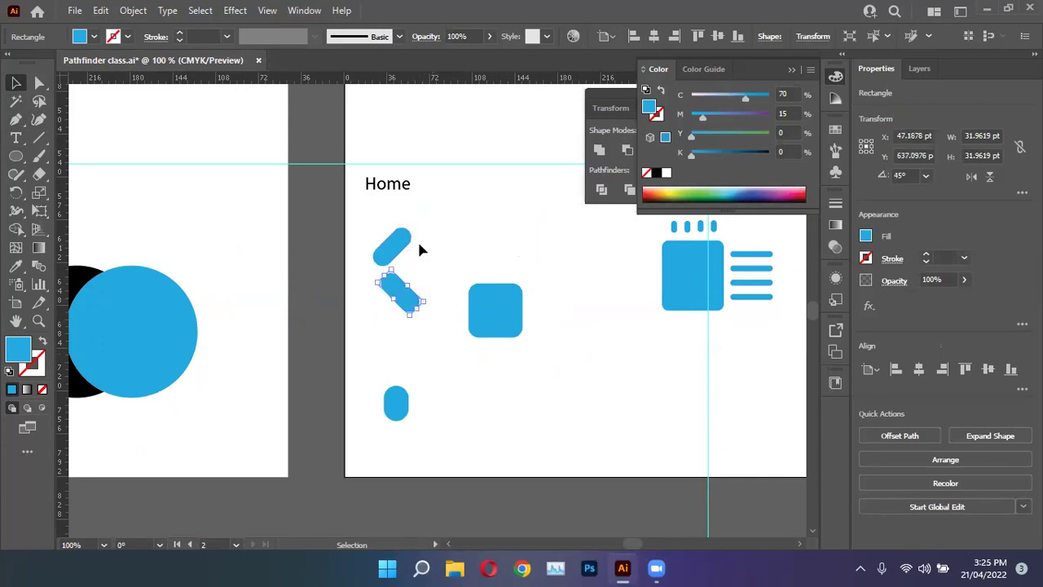
scroll(462, 318, up, 1)
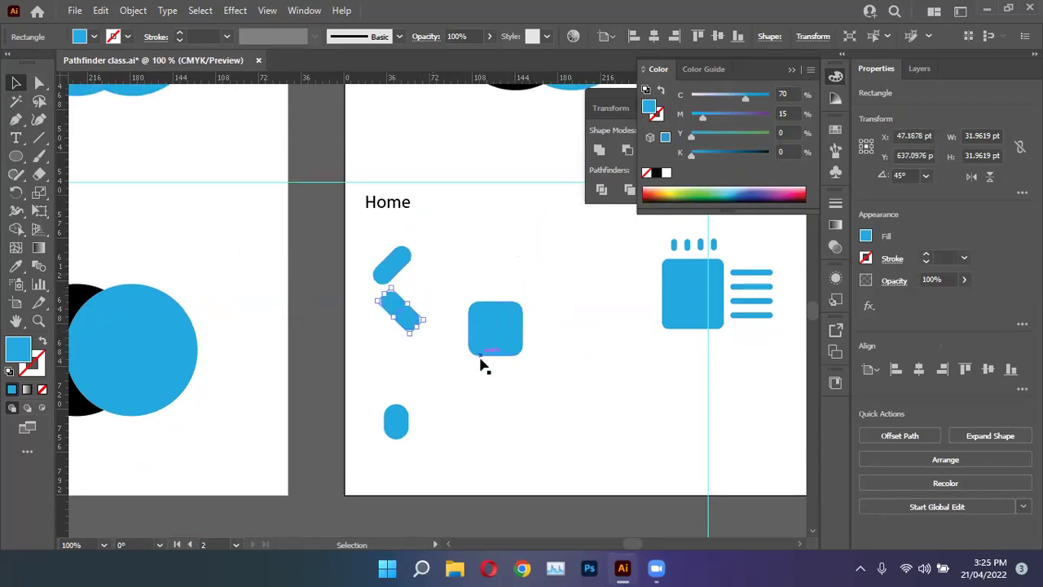
scroll(481, 365, up, 2)
drag(333, 275, 554, 252)
drag(347, 199, 535, 262)
shift+click(545, 255)
Step: Unite the two roof bars and the rounded square into a single house shape with Pathfinder
click(600, 252)
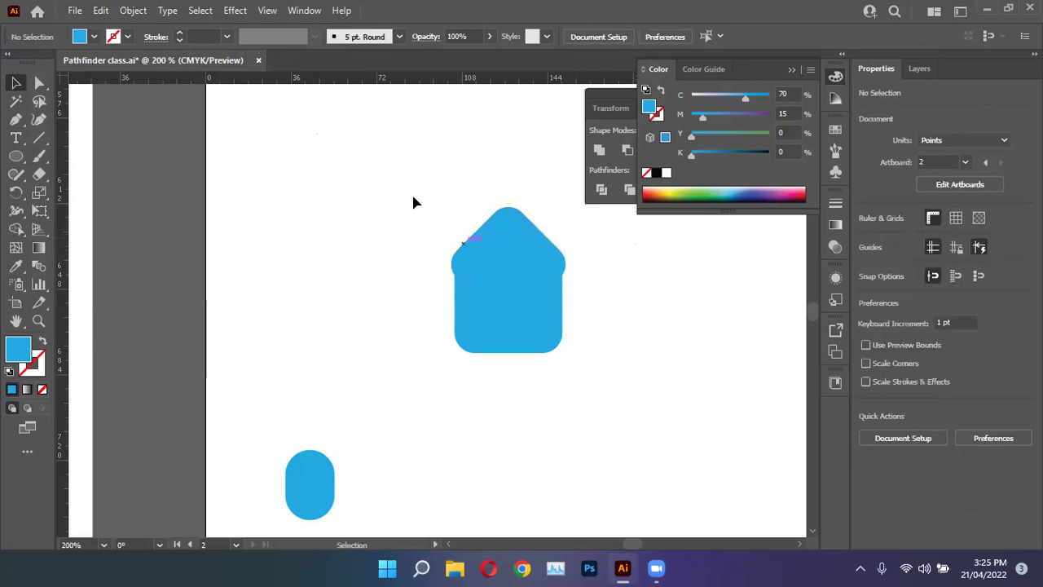
drag(414, 202, 641, 388)
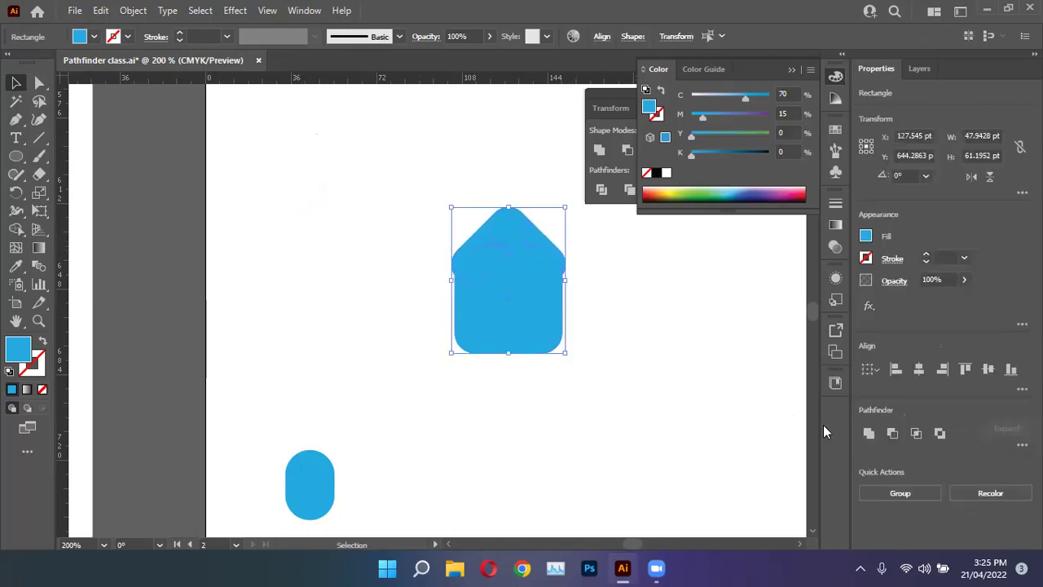
click(867, 434)
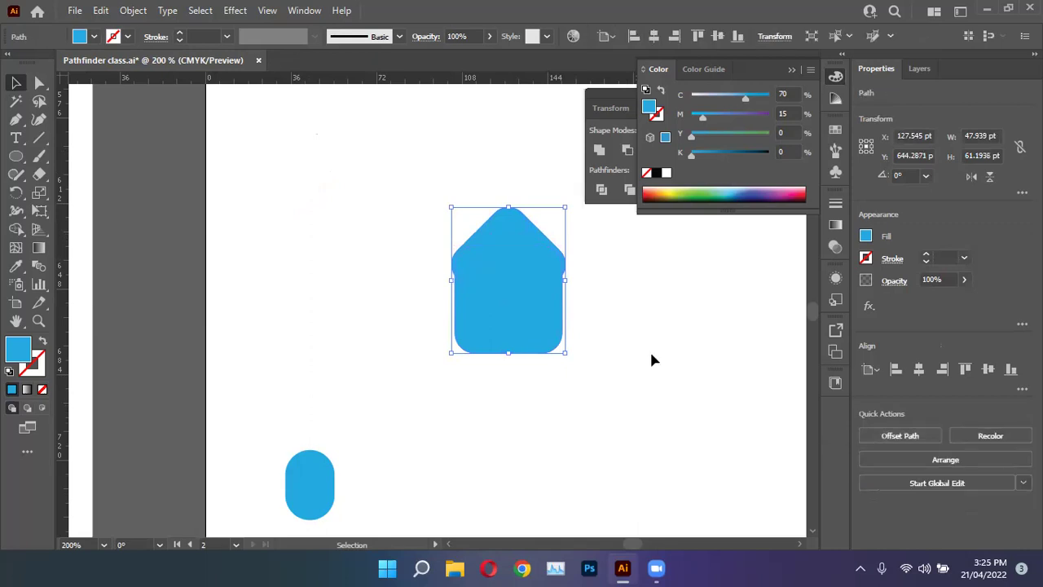
Step: Undo the Unite of the house pieces, try Pathfinder's Merge on them, and undo that too
key(ctrl+z)
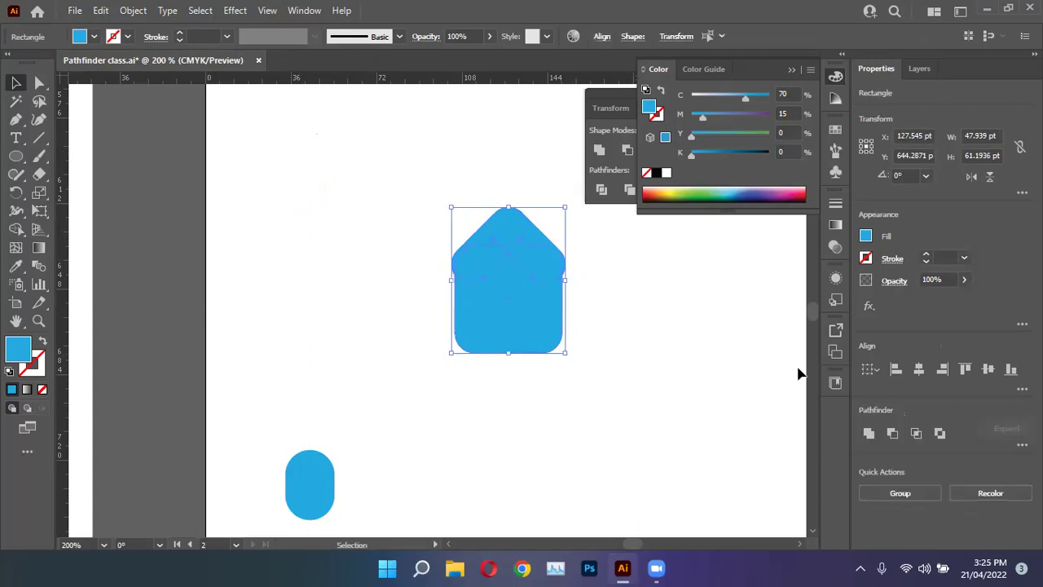
click(792, 67)
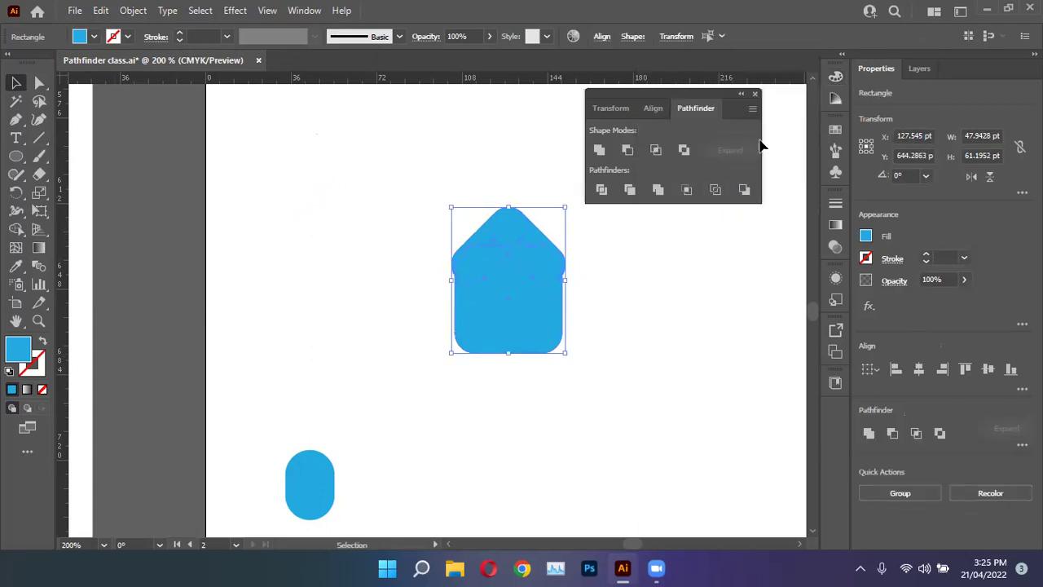
click(658, 190)
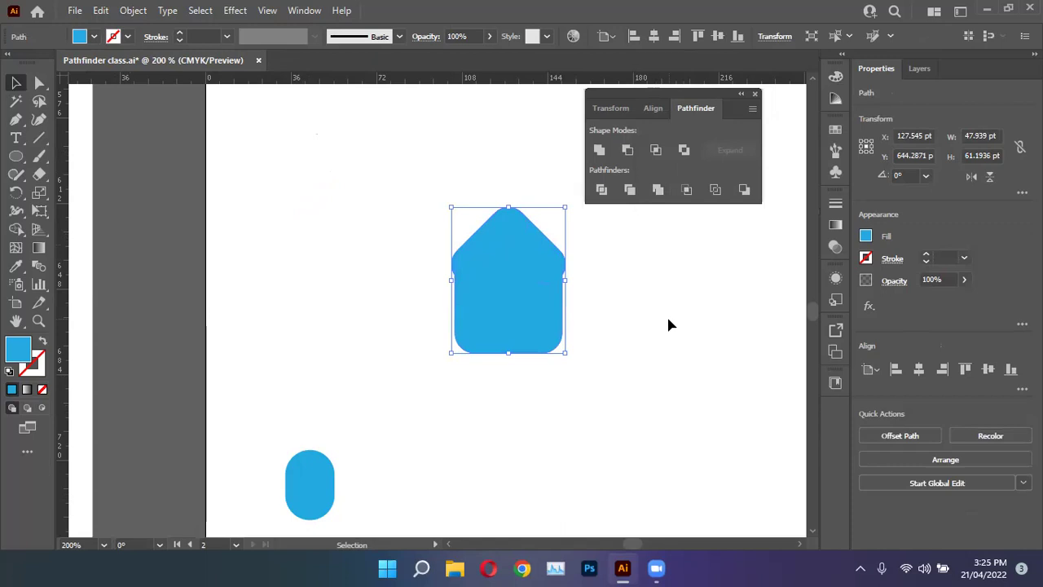
key(ctrl+z)
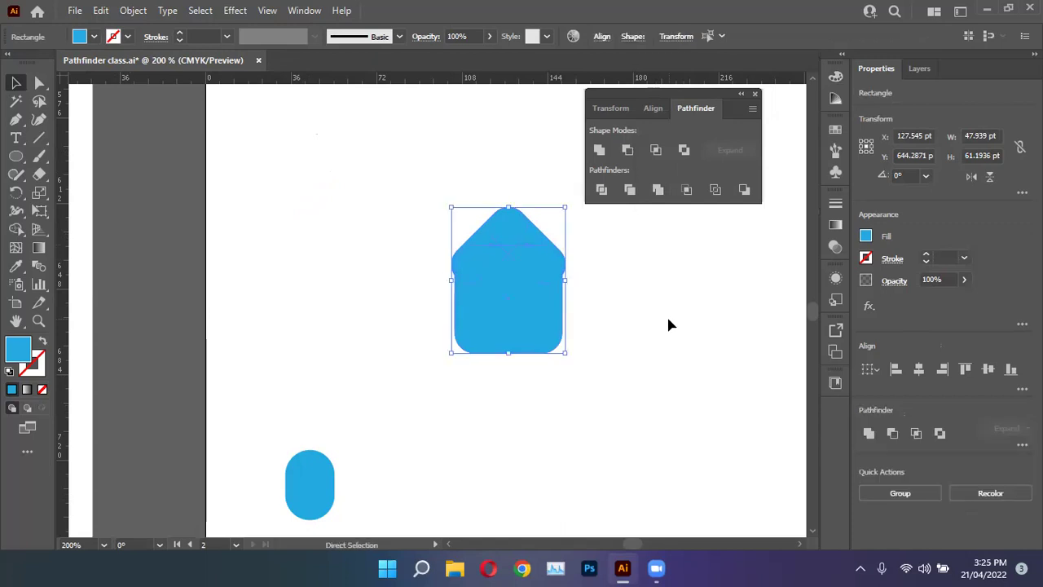
Step: Combine the two roof bars and the rounded square into one house shape with Shape Builder, and deselect it
click(16, 229)
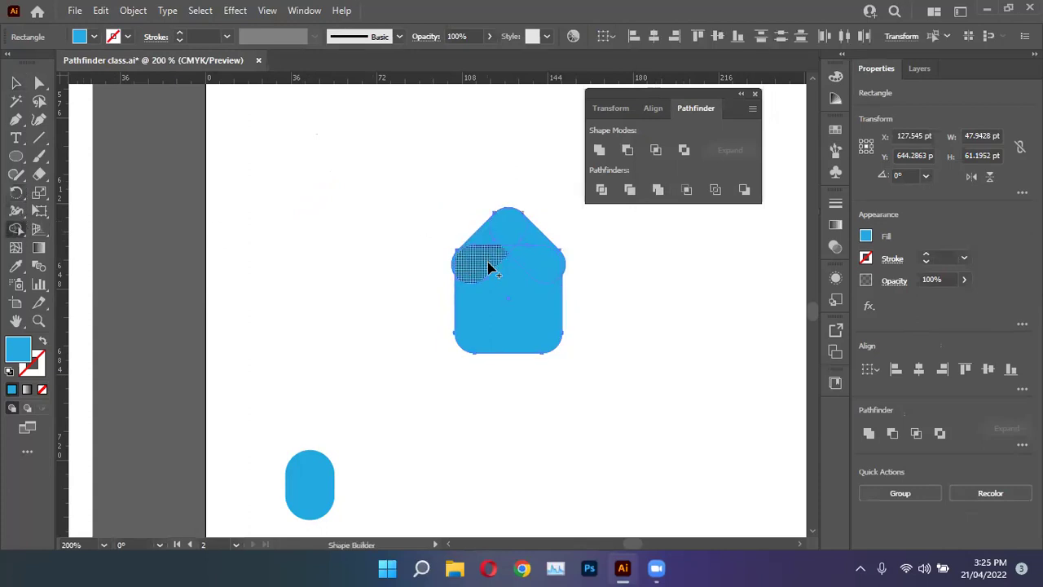
mouse_move(538, 297)
mouse_down()
mouse_move(536, 238)
mouse_move(513, 225)
mouse_move(479, 251)
mouse_move(511, 244)
mouse_move(508, 305)
mouse_up()
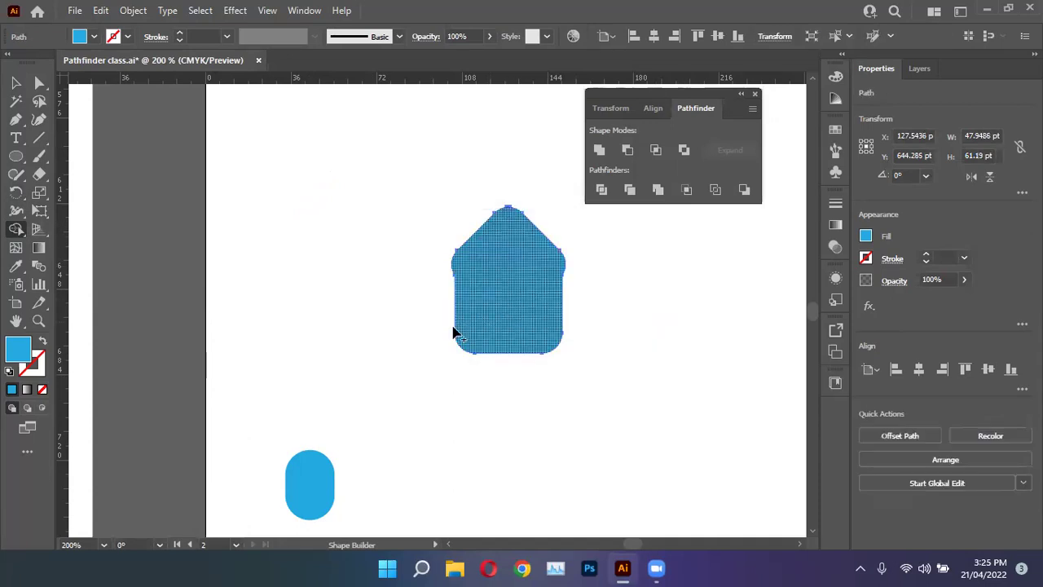
click(12, 84)
click(372, 319)
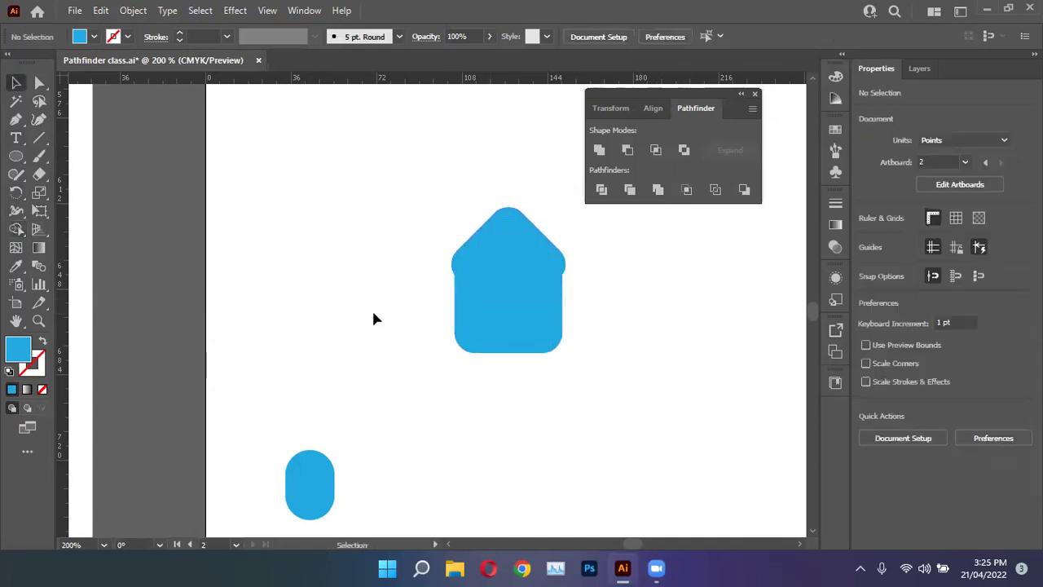
Step: Place the small blue pill at the bottom centre of the house as its door, extending below the base
scroll(372, 319, down, 3)
scroll(305, 432, up, 2)
drag(302, 431, 508, 305)
click(532, 332)
Step: Try to cut the door pill out of the house with Pathfinder's Minus Front, and undo the cut
key(ctrl+a)
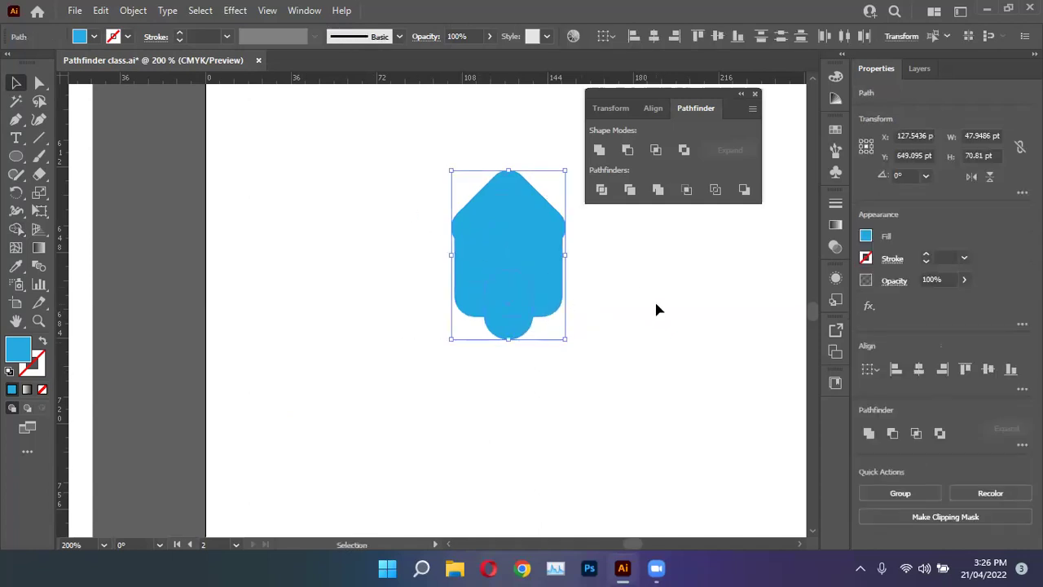
scroll(655, 299, up, 2)
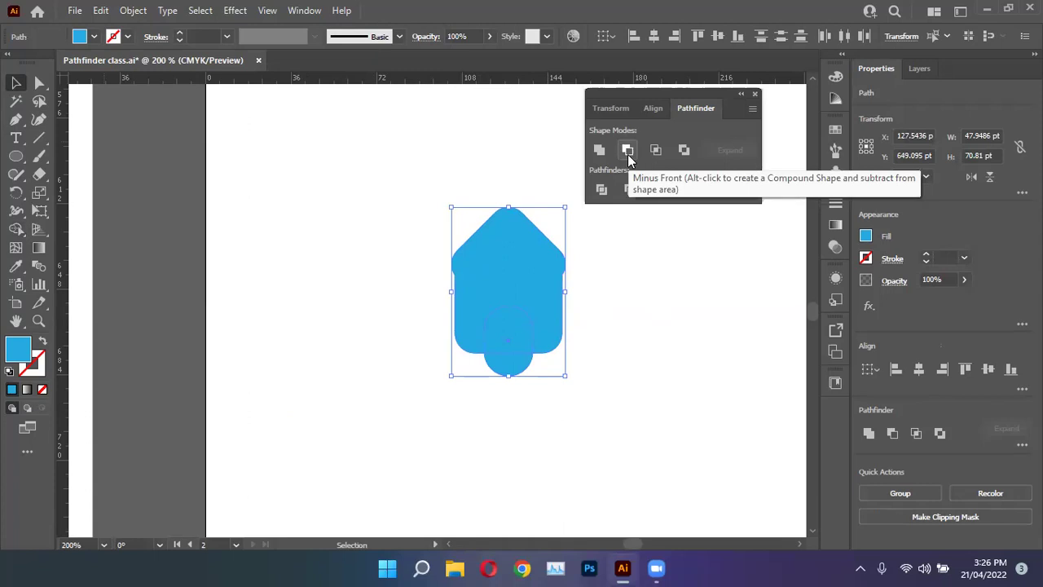
click(627, 150)
click(599, 330)
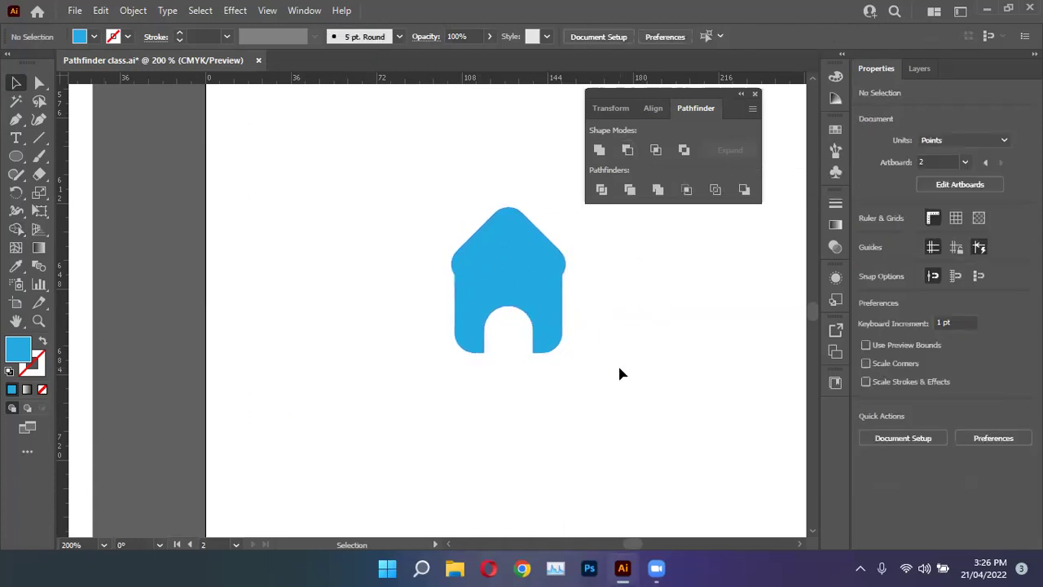
key(ctrl+z)
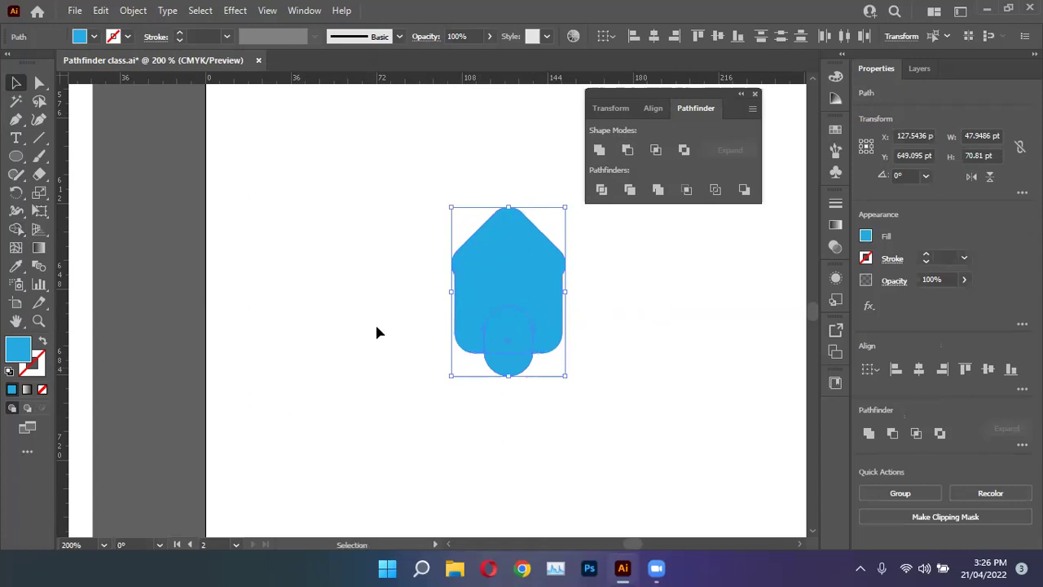
Step: Subtract the door pill from the house with Shape Builder to leave an arched opening, and deselect the icon
click(376, 217)
drag(376, 218, 566, 381)
click(15, 231)
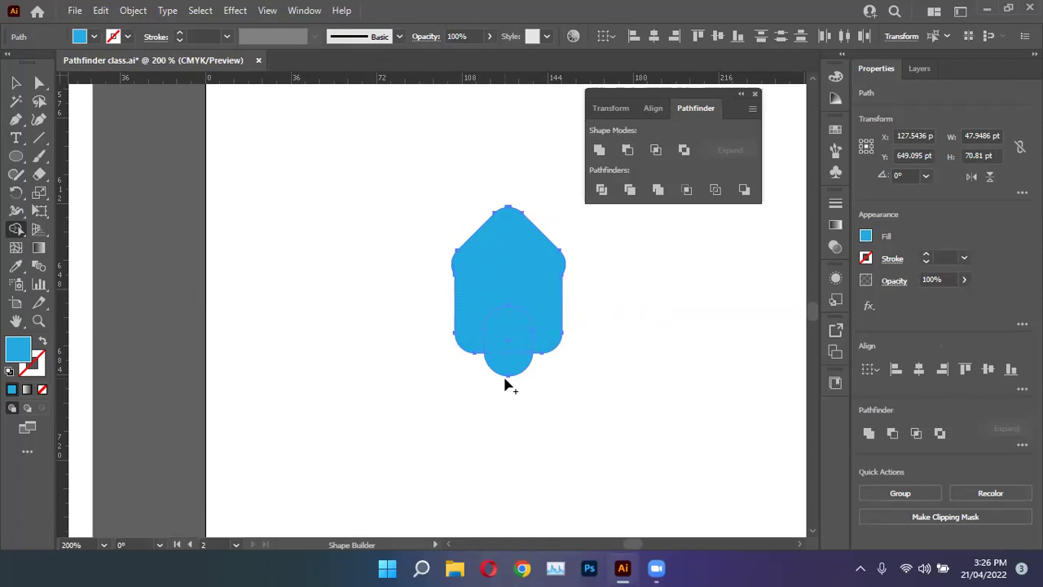
mouse_move(505, 382)
mouse_down()
mouse_move(508, 334)
mouse_move(523, 396)
mouse_up()
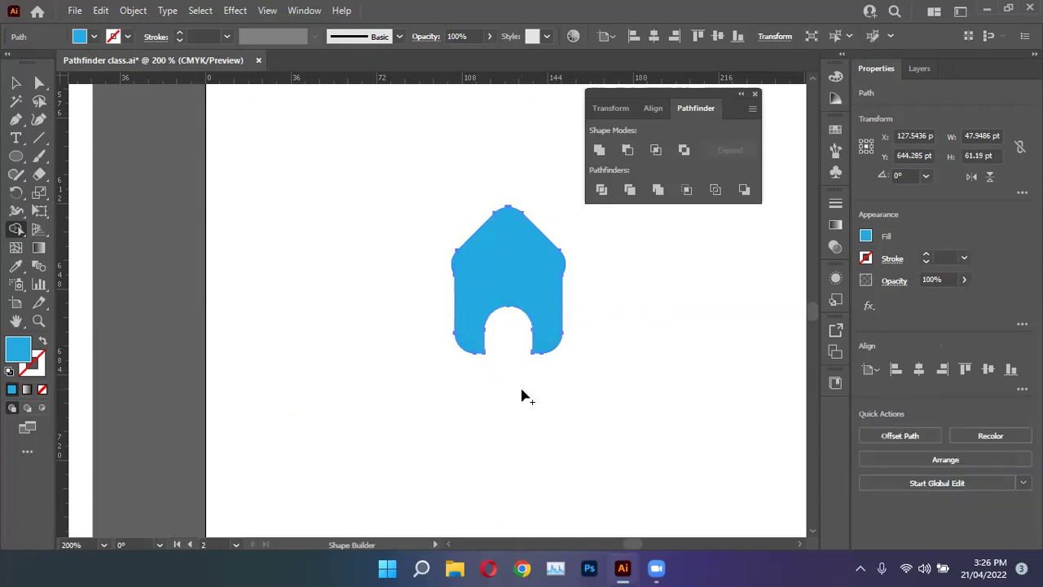
click(16, 82)
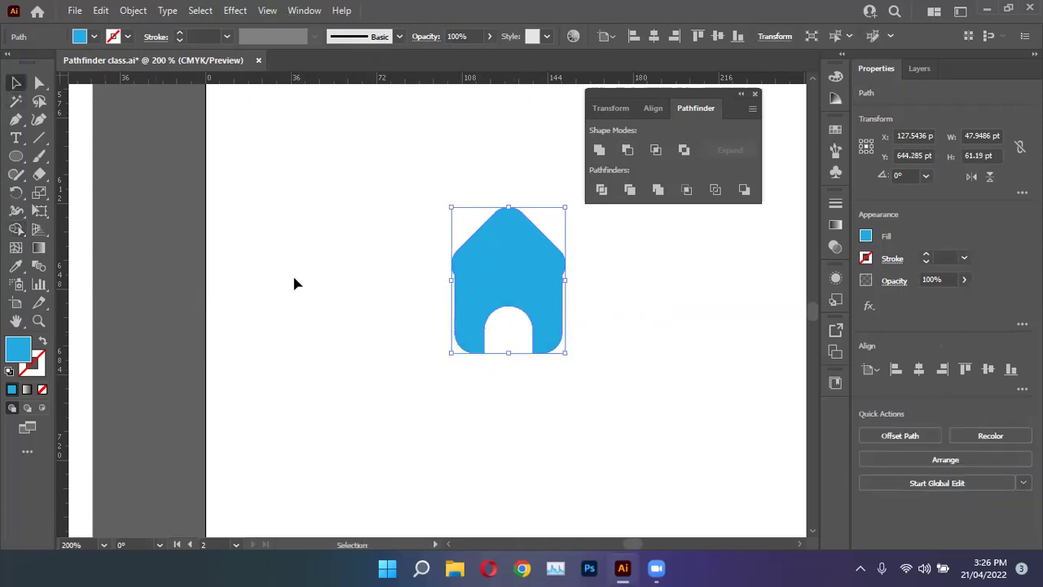
click(295, 283)
Step: Round the corners of the large blue rectangle in the Calendar icon slightly more
key(ctrl+minus)
key(ctrl+minus)
key(ctrl+minus)
key(ctrl+minus)
scroll(295, 282, right, 3)
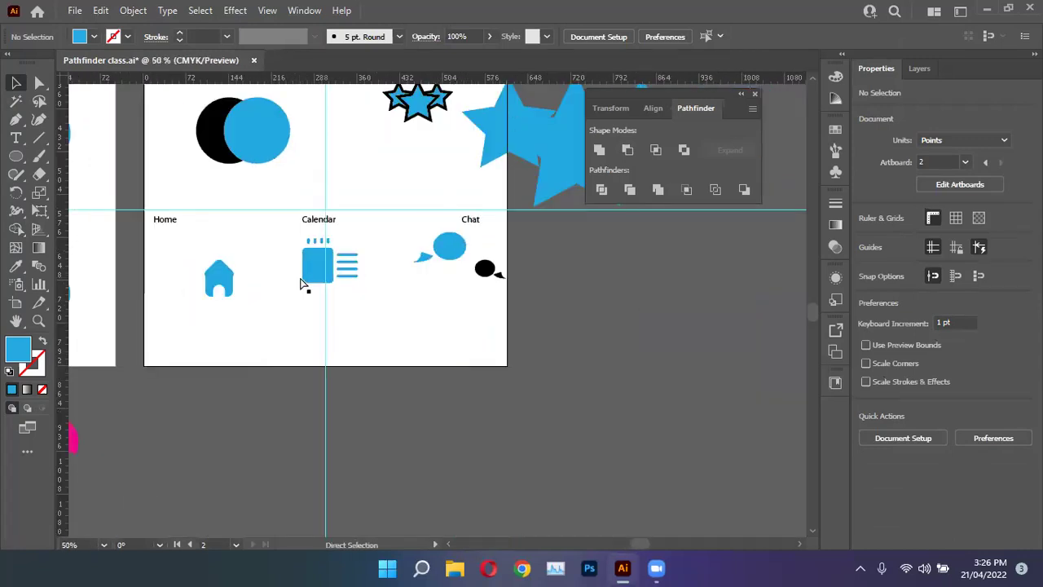
scroll(301, 283, up, 4)
scroll(264, 225, up, 1)
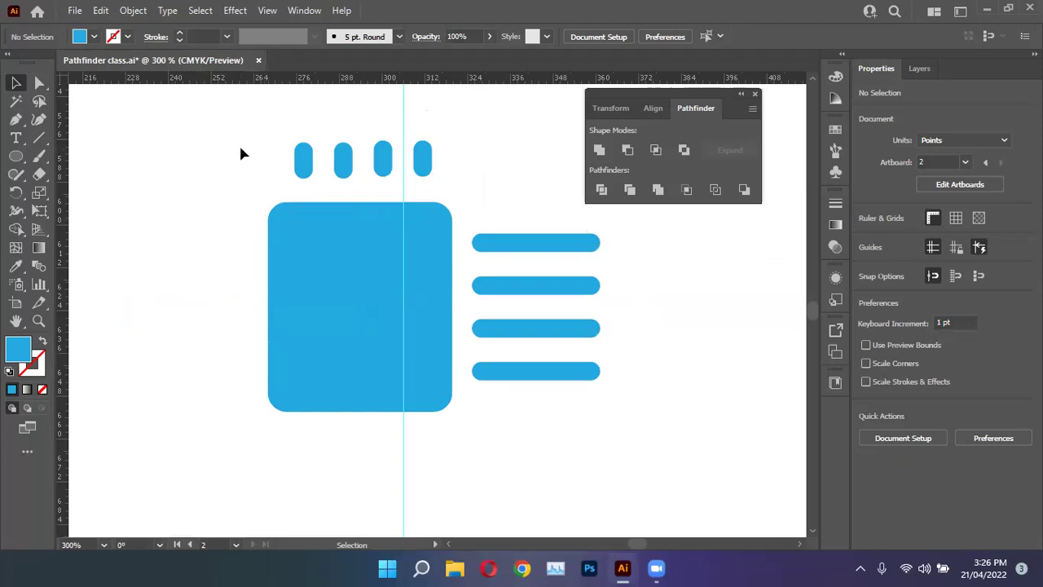
click(297, 303)
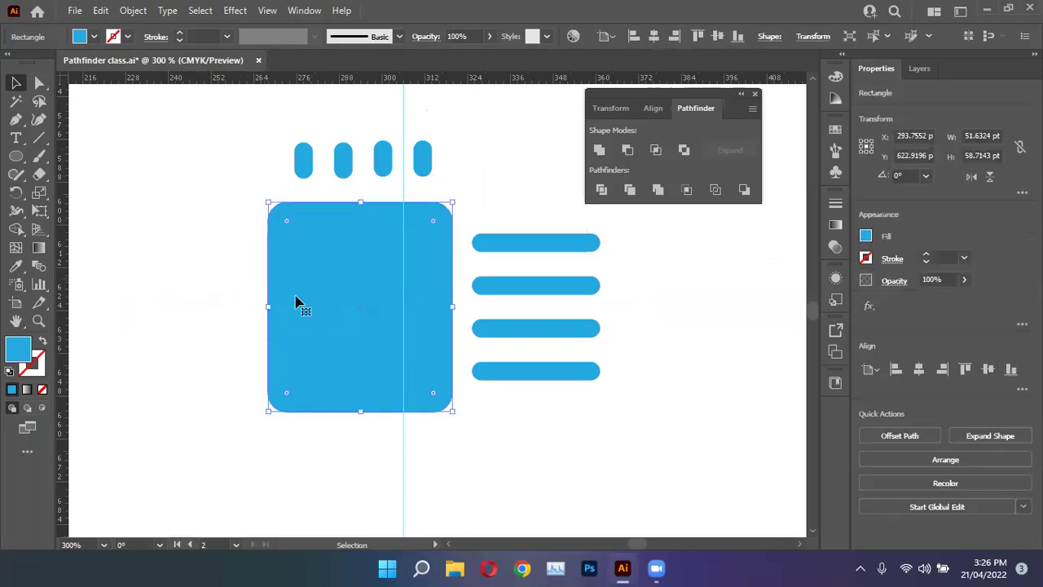
drag(287, 227, 289, 229)
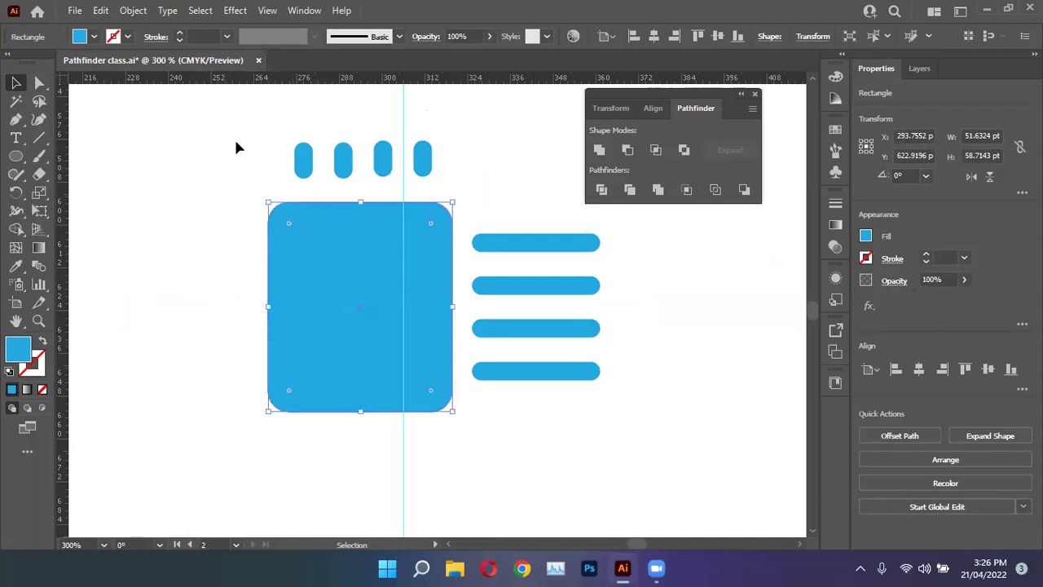
Step: Move the four small upright pills onto the top edge of the Calendar's rounded rectangle, and deselect them
drag(234, 130, 436, 175)
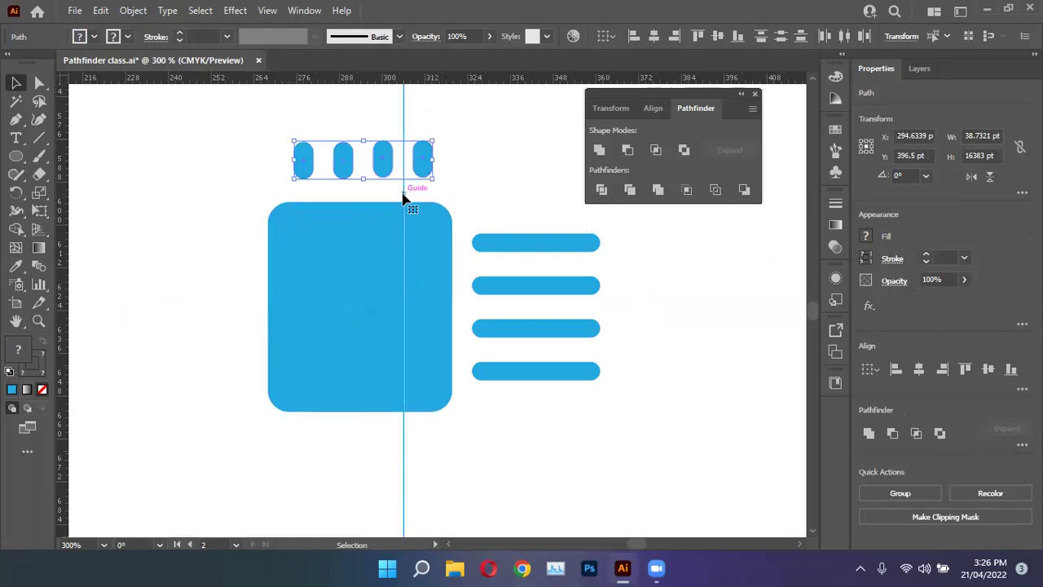
shift+click(402, 198)
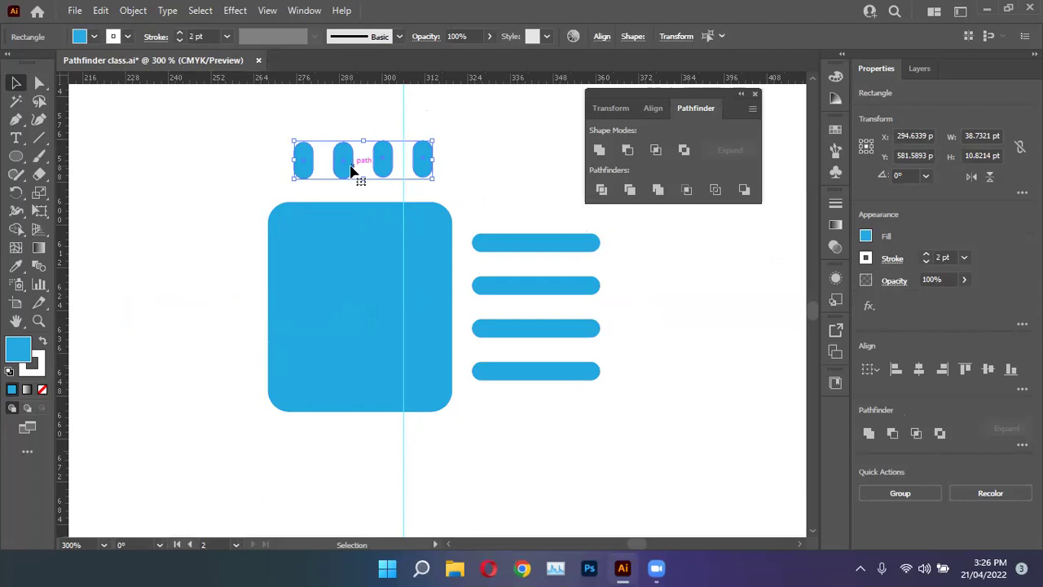
click(867, 258)
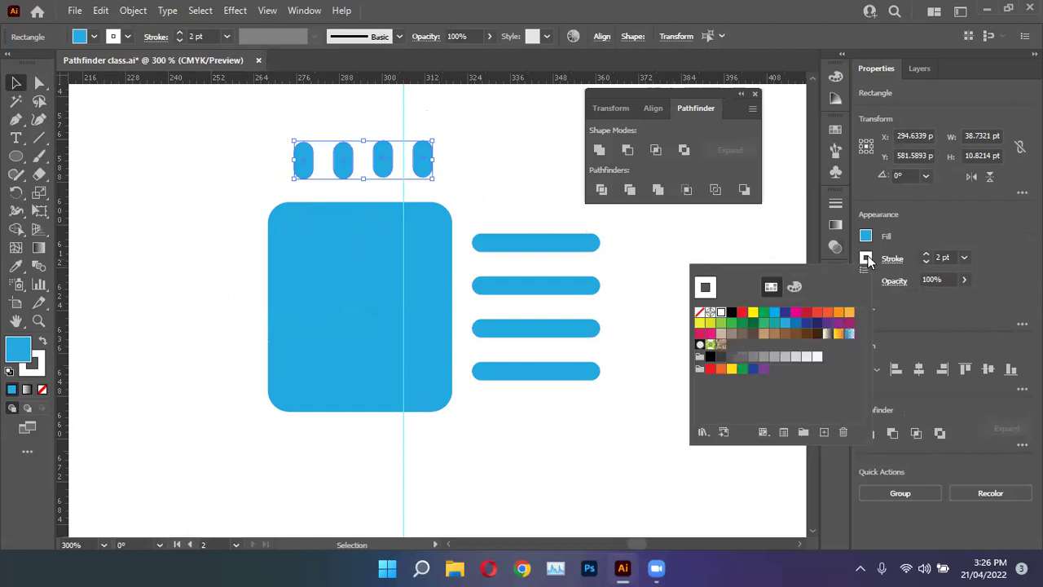
drag(347, 168, 341, 211)
click(475, 186)
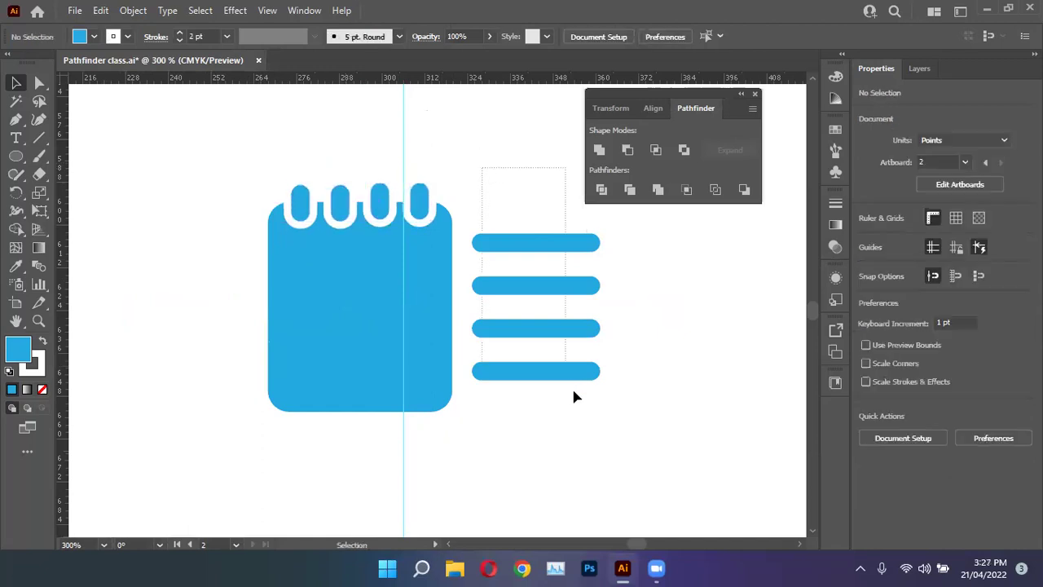
Step: Move the four horizontal bars together onto the middle of the Calendar's rounded rectangle
click(555, 314)
drag(552, 292, 376, 302)
click(464, 287)
Step: Select all the Calendar pieces and convert their strokes to shapes with Expand Appearance and Expand
drag(404, 438, 477, 410)
scroll(465, 249, down, 1)
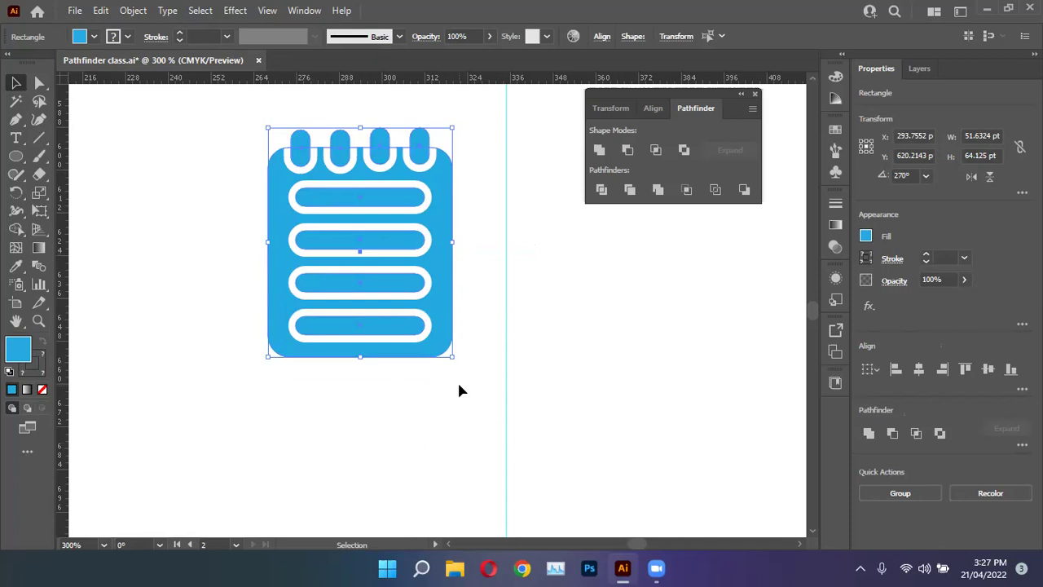
click(132, 10)
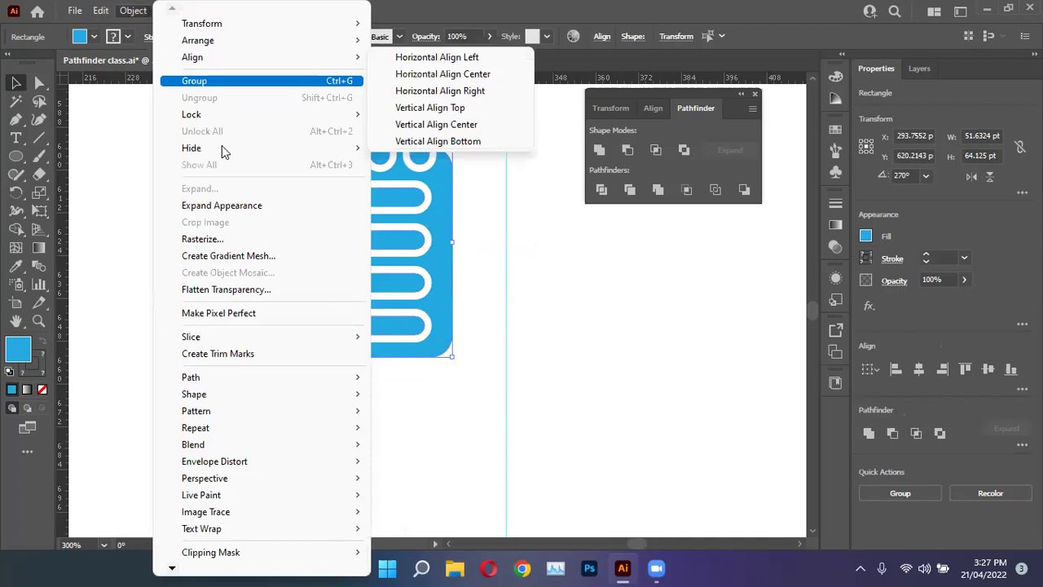
click(247, 206)
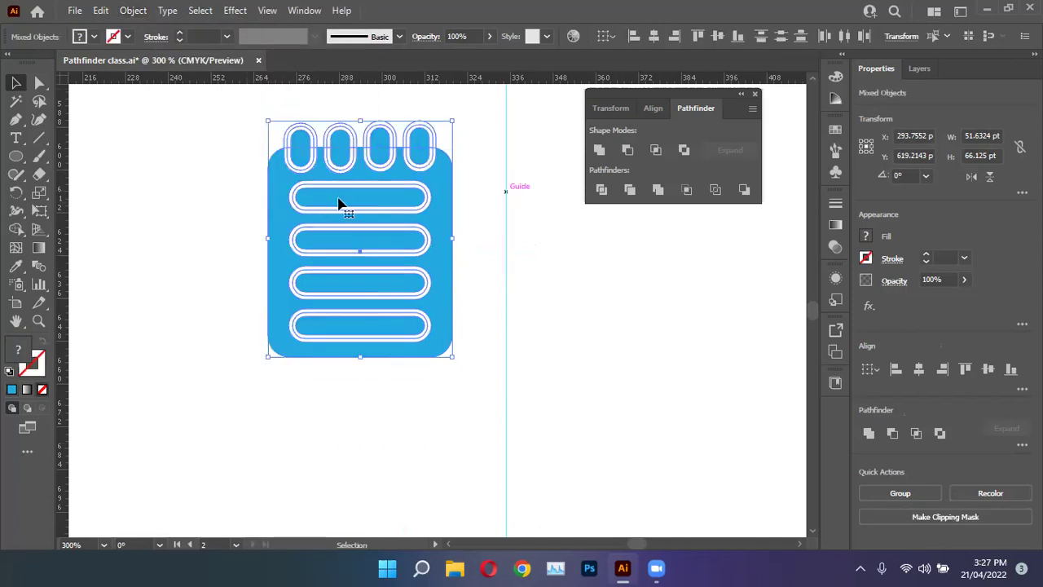
click(127, 12)
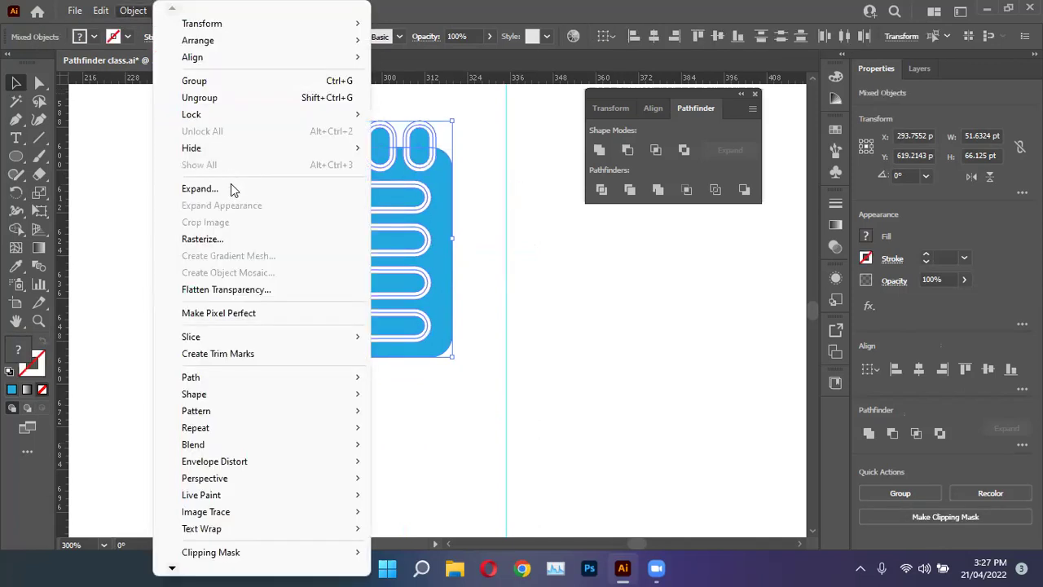
click(207, 194)
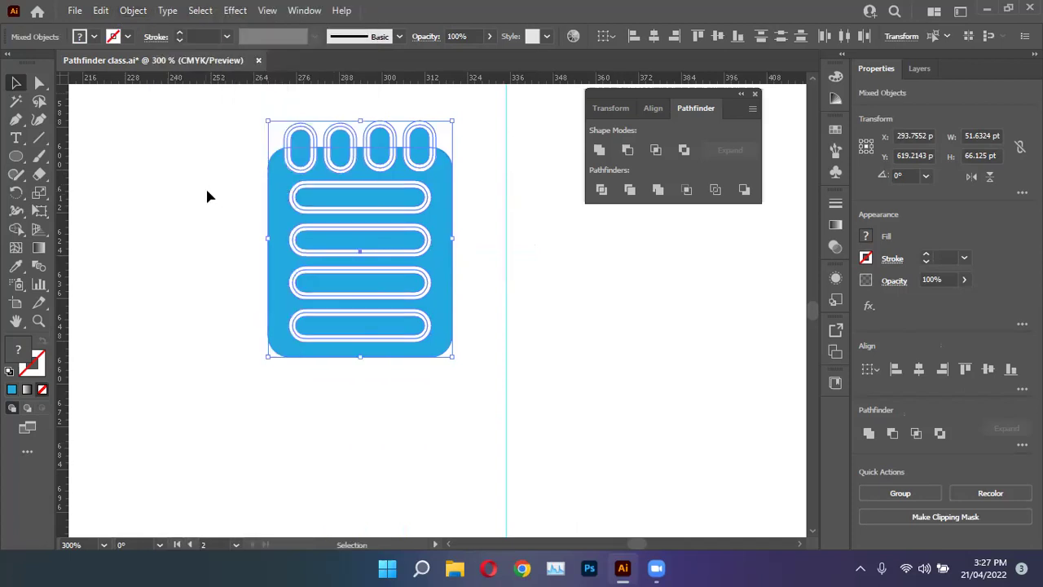
Step: Subtract the white outlines around the four horizontal bars from the Calendar with Shape Builder
click(22, 234)
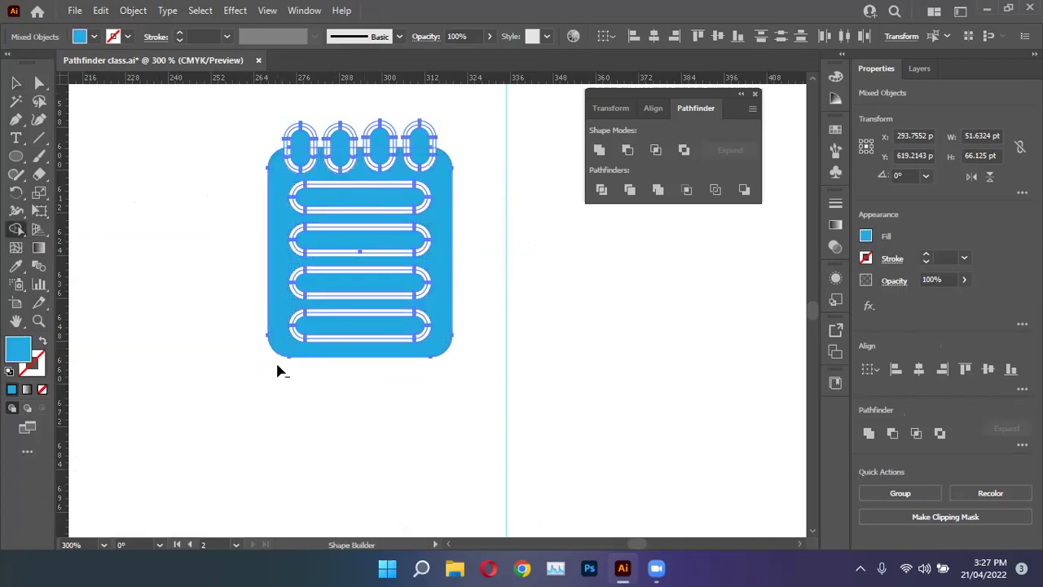
scroll(277, 372, up, 4)
click(330, 239)
key(ctrl+z)
scroll(330, 239, down, 2)
scroll(343, 158, up, 2)
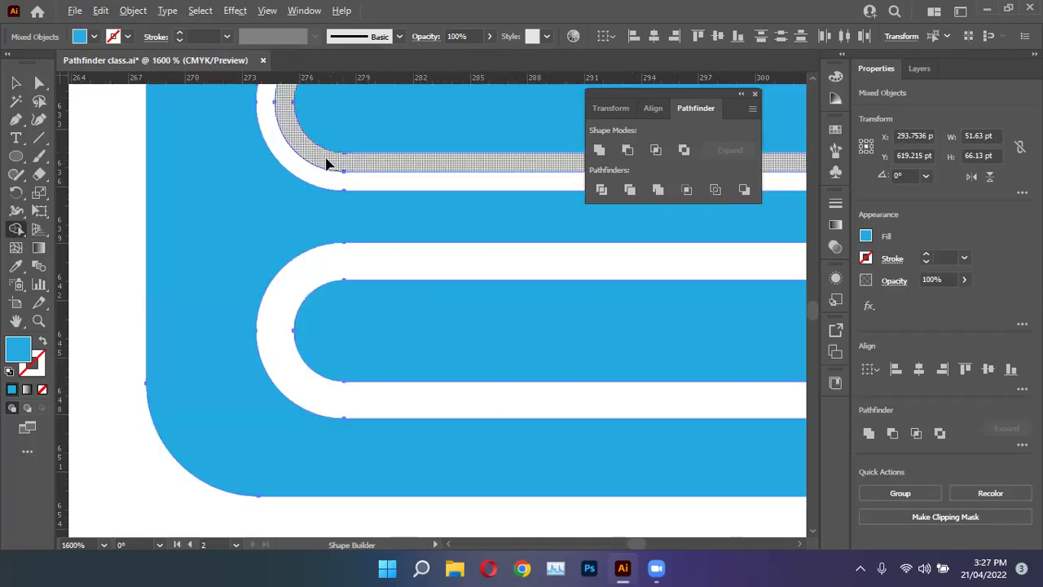
scroll(330, 132, down, 2)
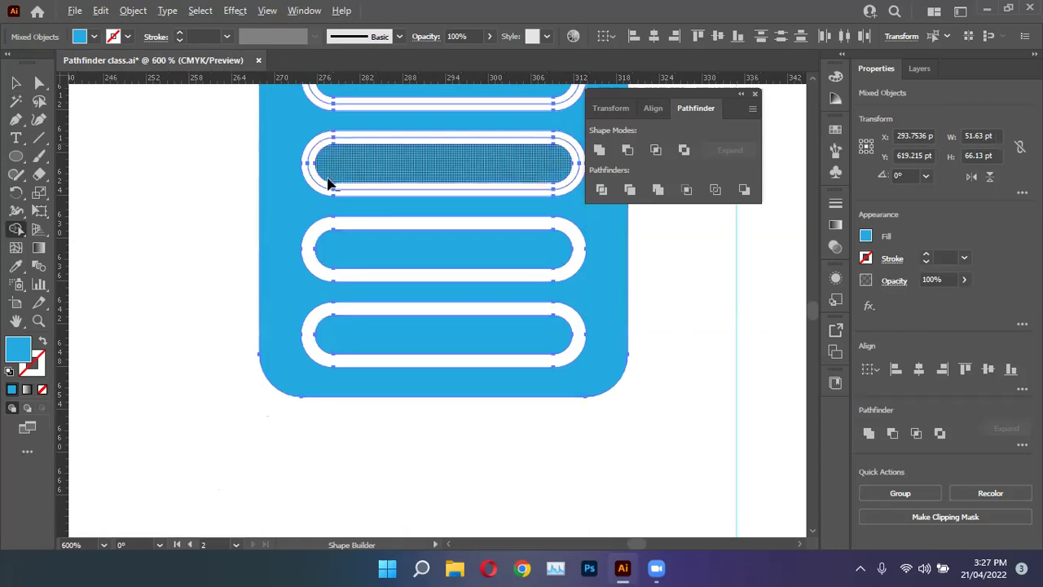
scroll(322, 196, up, 2)
scroll(319, 149, down, 2)
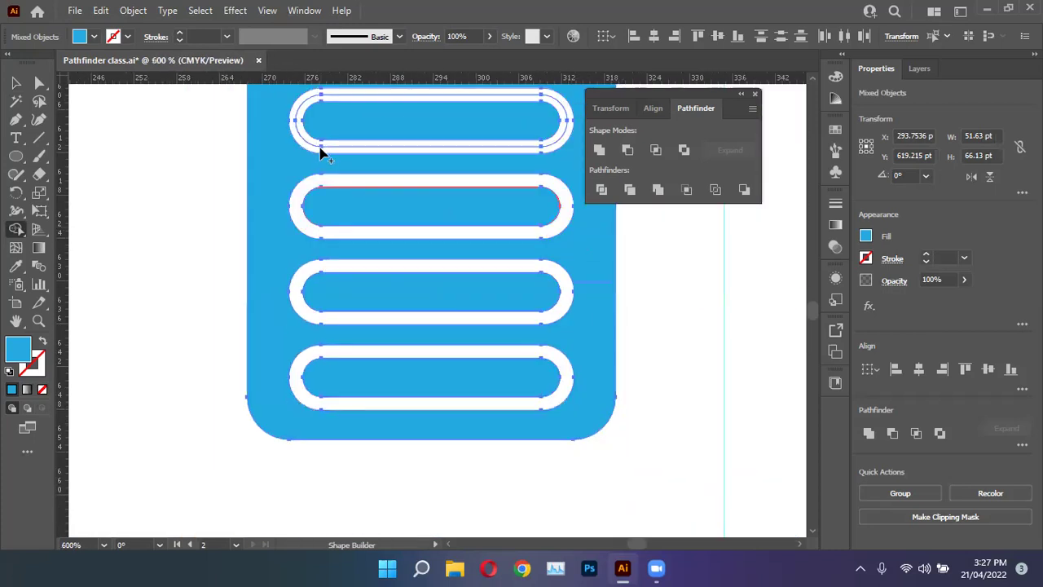
scroll(319, 149, up, 2)
scroll(322, 170, down, 2)
scroll(325, 167, up, 3)
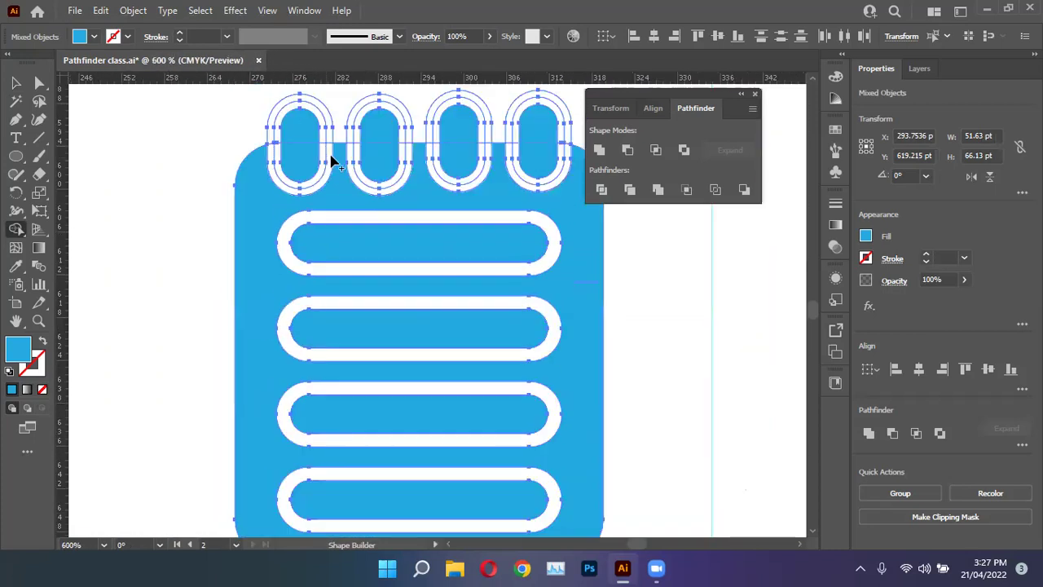
Step: Subtract the white outlines around the four upright pills from the Calendar with Shape Builder, and deselect the result
scroll(330, 162, up, 2)
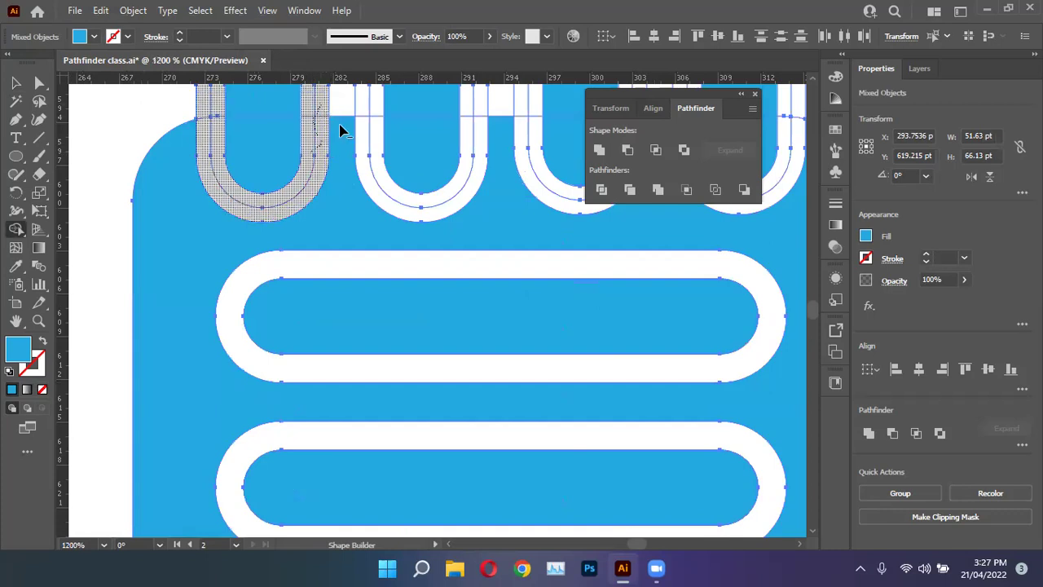
click(366, 139)
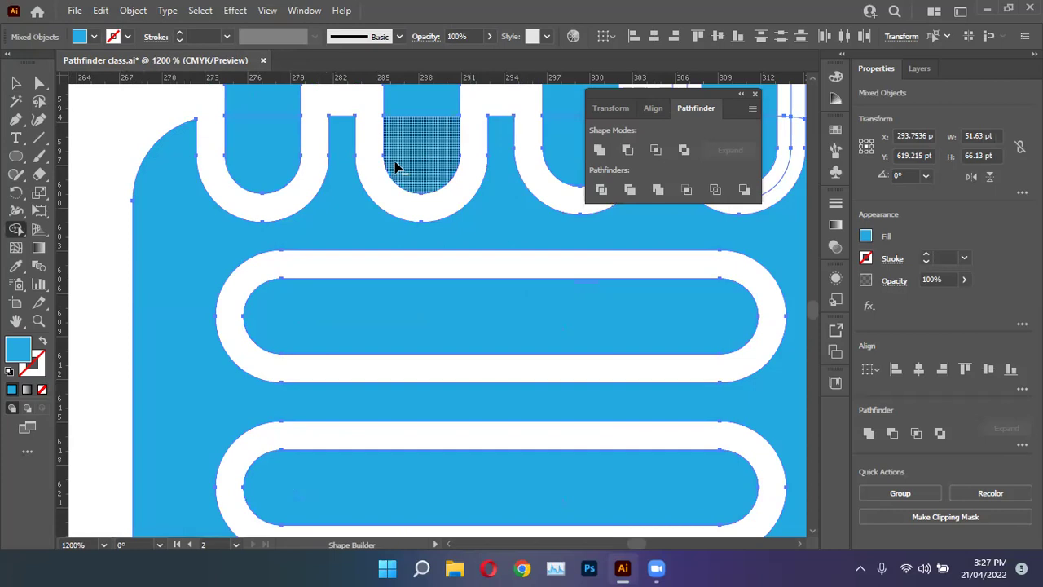
scroll(396, 167, down, 3)
scroll(418, 147, up, 4)
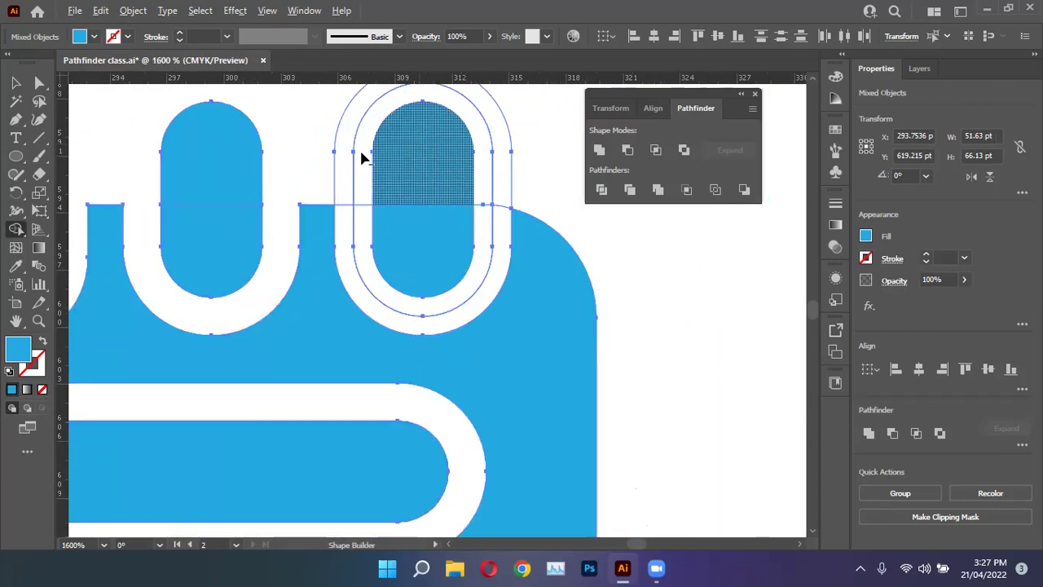
mouse_move(349, 158)
mouse_down()
mouse_move(361, 191)
mouse_move(350, 234)
mouse_up()
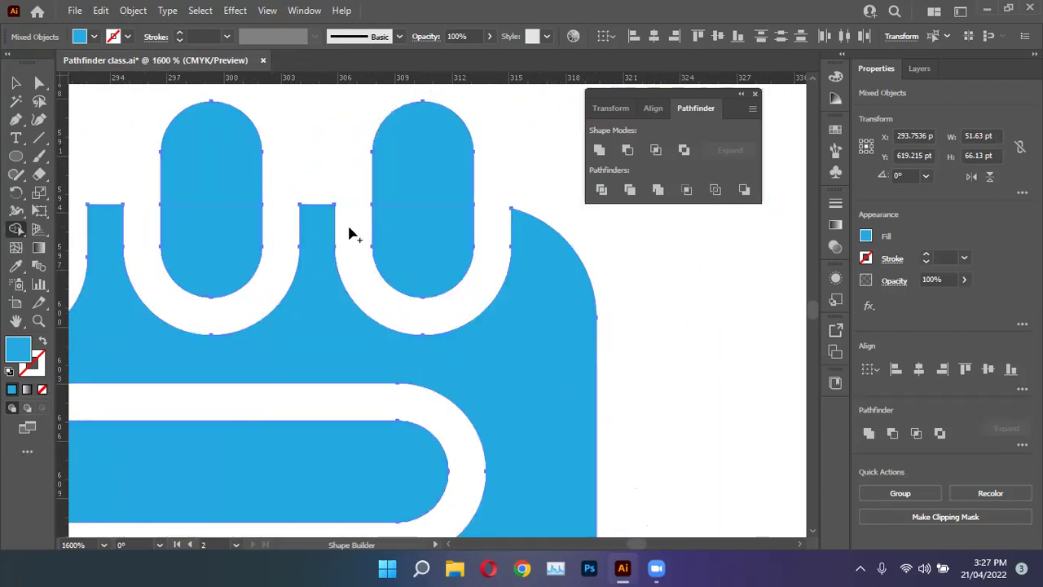
key(v)
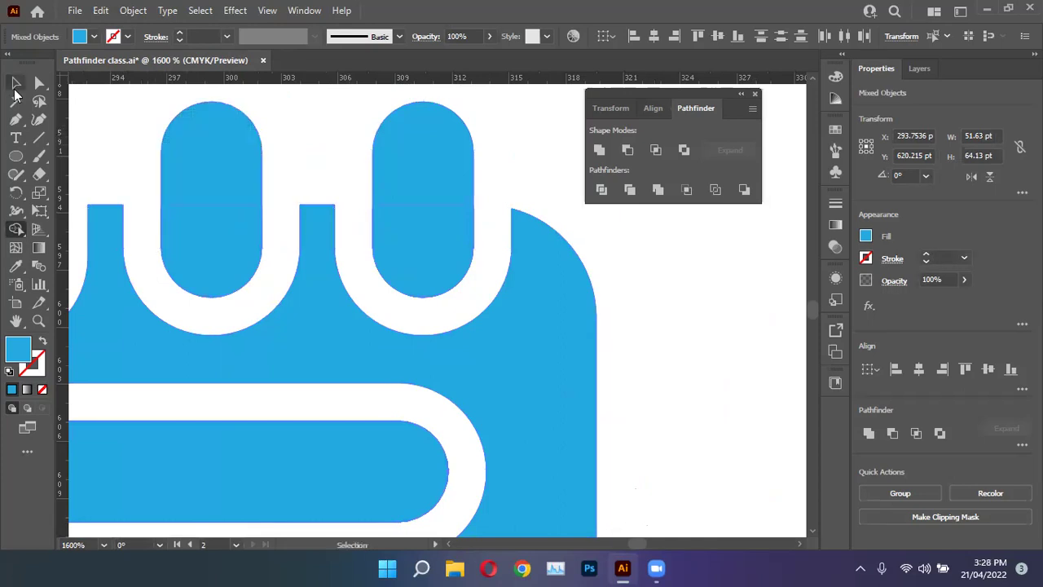
click(709, 332)
scroll(709, 333, down, 1)
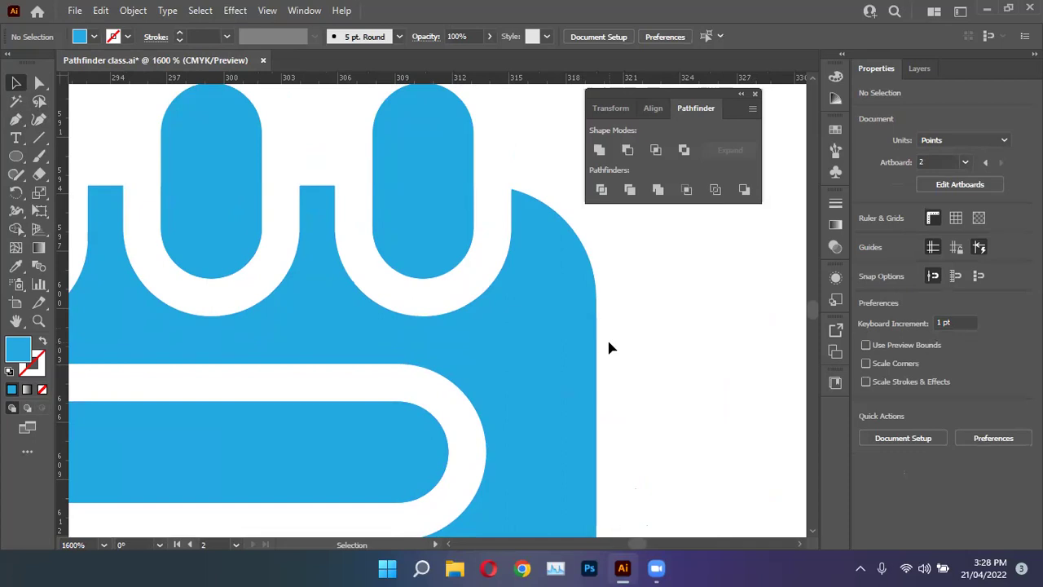
key(ctrl+0)
scroll(608, 345, down, 3)
drag(582, 268, 595, 478)
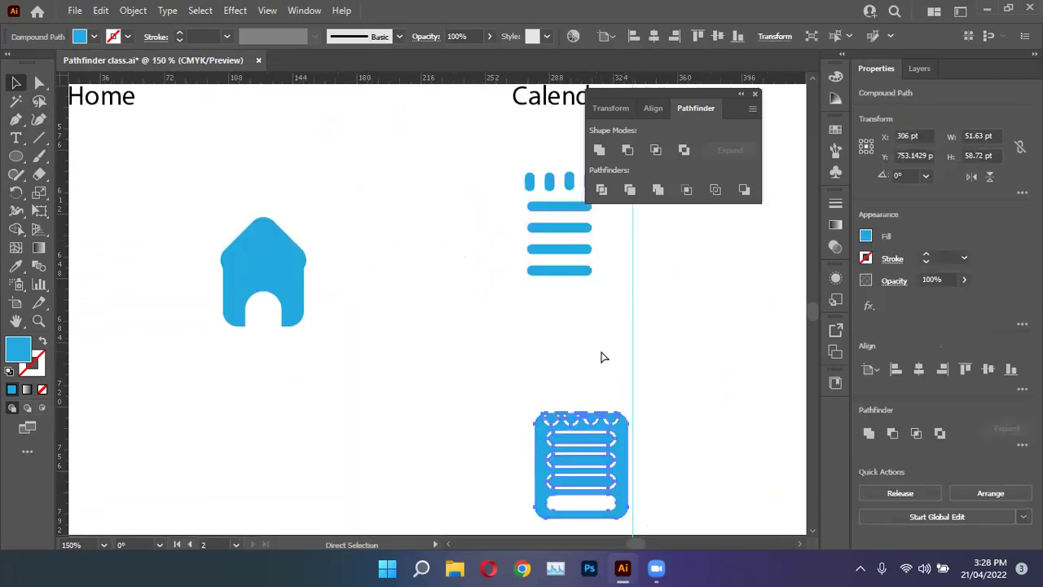
key(ctrl+z)
click(568, 338)
Step: Select all the Calendar pieces and group them
scroll(380, 174, right, 3)
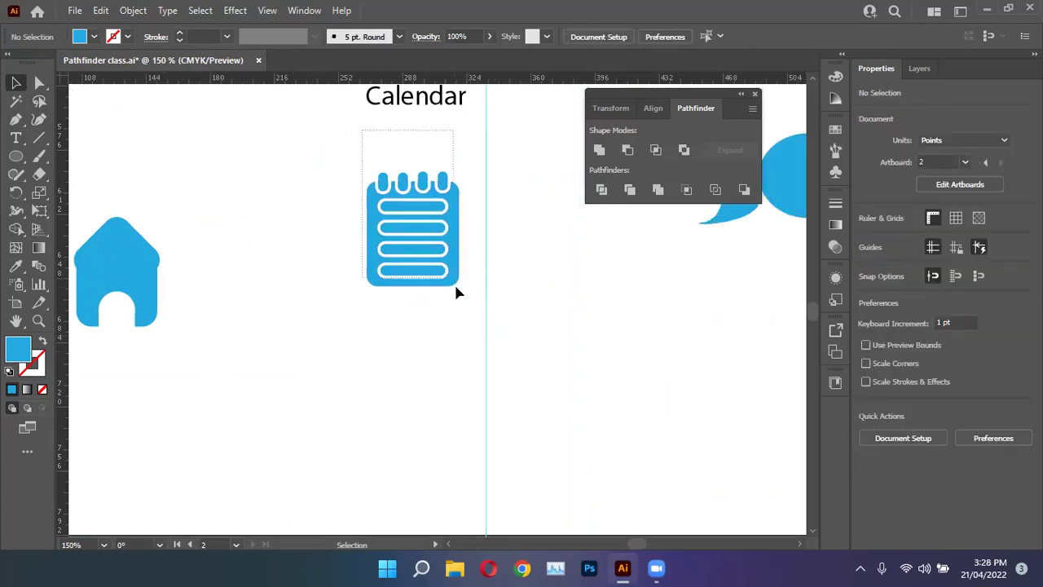
drag(457, 294, 441, 273)
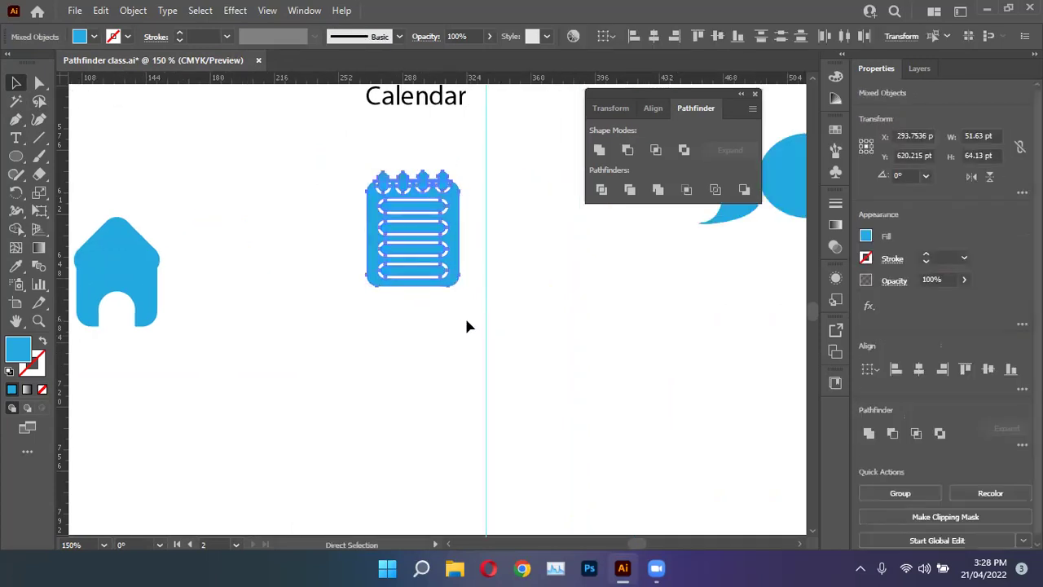
key(ctrl+g)
Step: Move the Calendar group off the artboard onto the grey canvas to check its cut-outs, and deselect it
scroll(465, 315, down, 4)
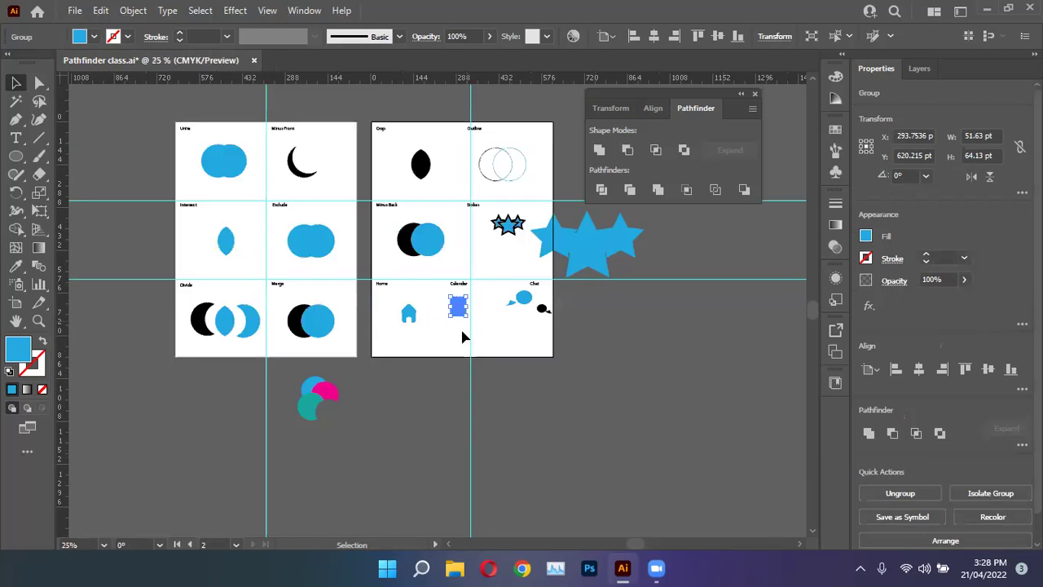
scroll(460, 326, up, 3)
drag(432, 260, 386, 499)
scroll(397, 378, down, 3)
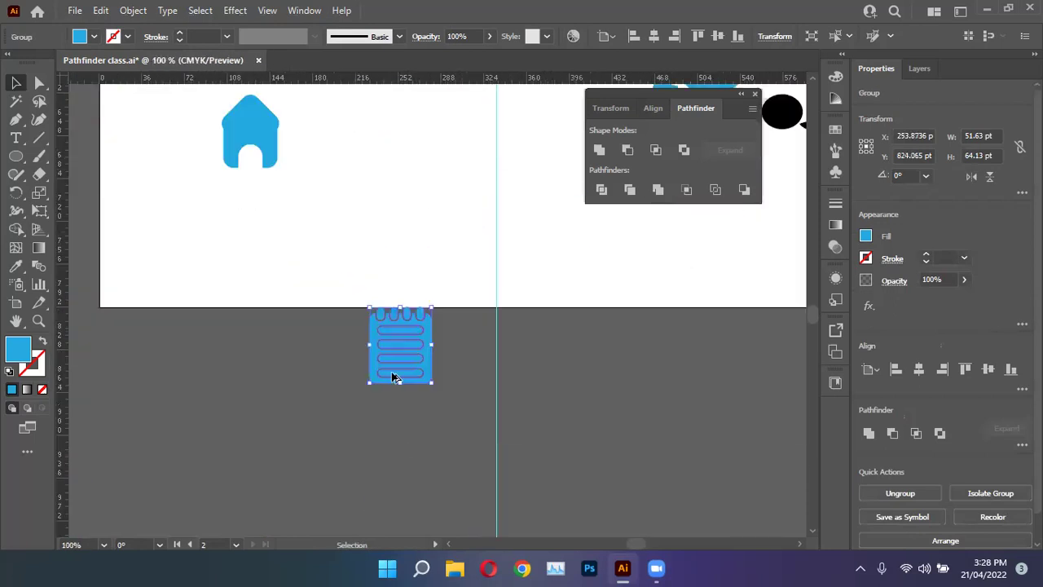
scroll(396, 343, up, 3)
drag(390, 335, 408, 250)
click(475, 209)
drag(419, 299, 411, 402)
click(467, 354)
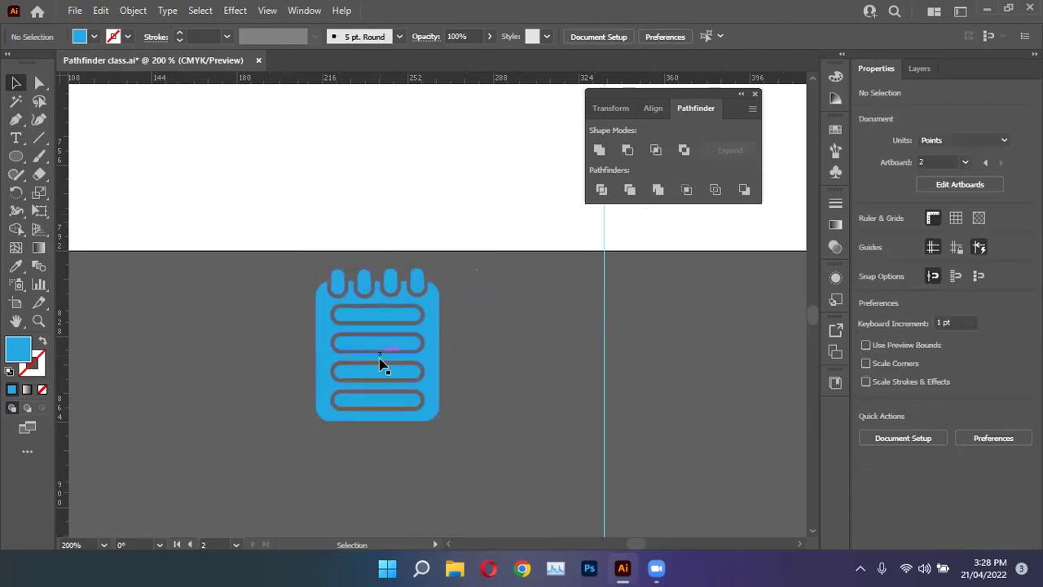
Step: Move the Calendar group back onto the artboard beneath the Calendar heading
scroll(383, 364, up, 3)
drag(401, 465, 536, 198)
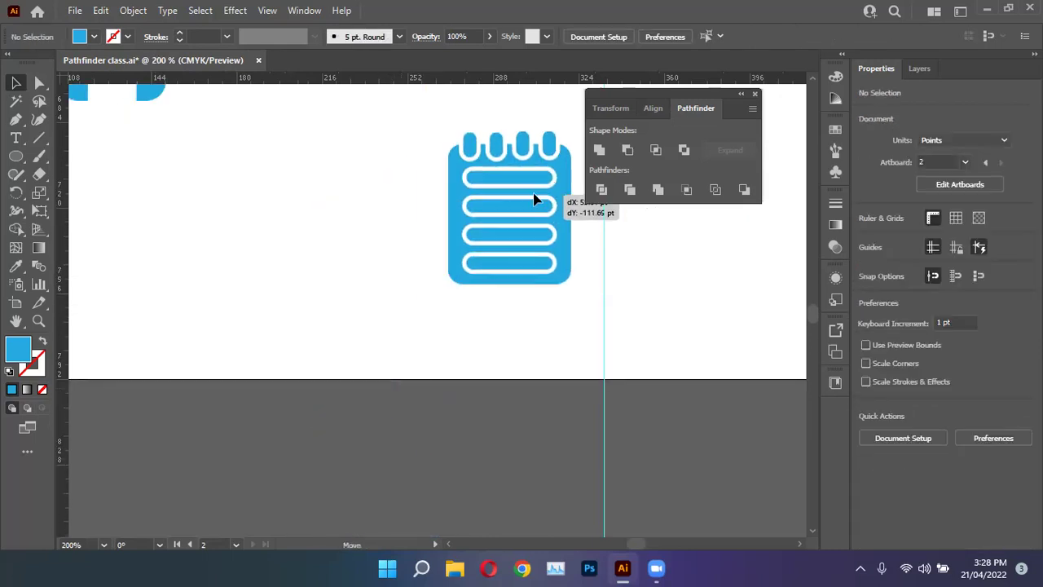
scroll(559, 279, up, 5)
click(525, 263)
drag(497, 401, 516, 264)
scroll(352, 341, down, 2)
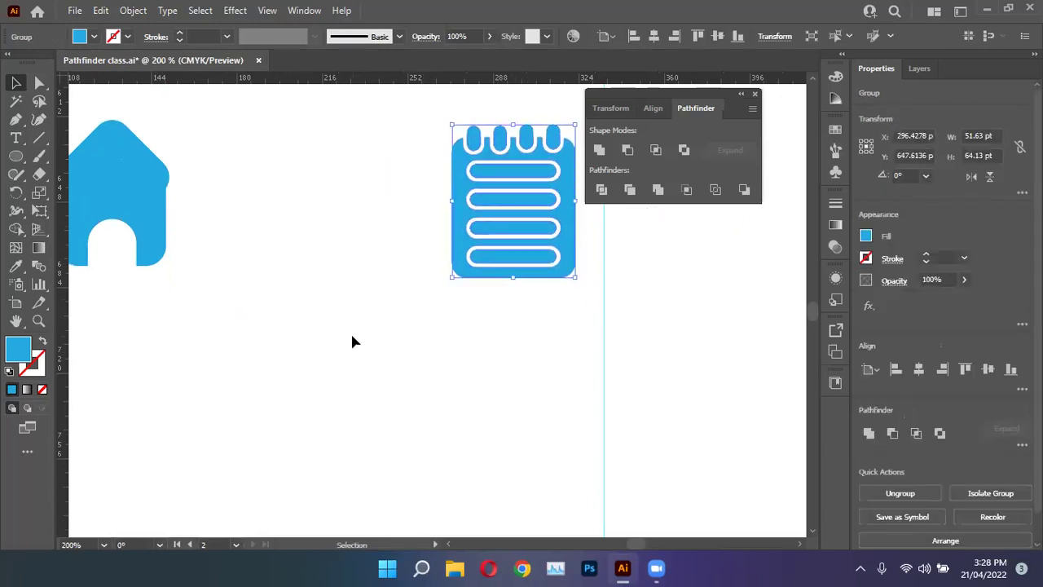
Step: Examine the Chat section's blue ellipse and its separate curved tail
scroll(352, 341, down, 3)
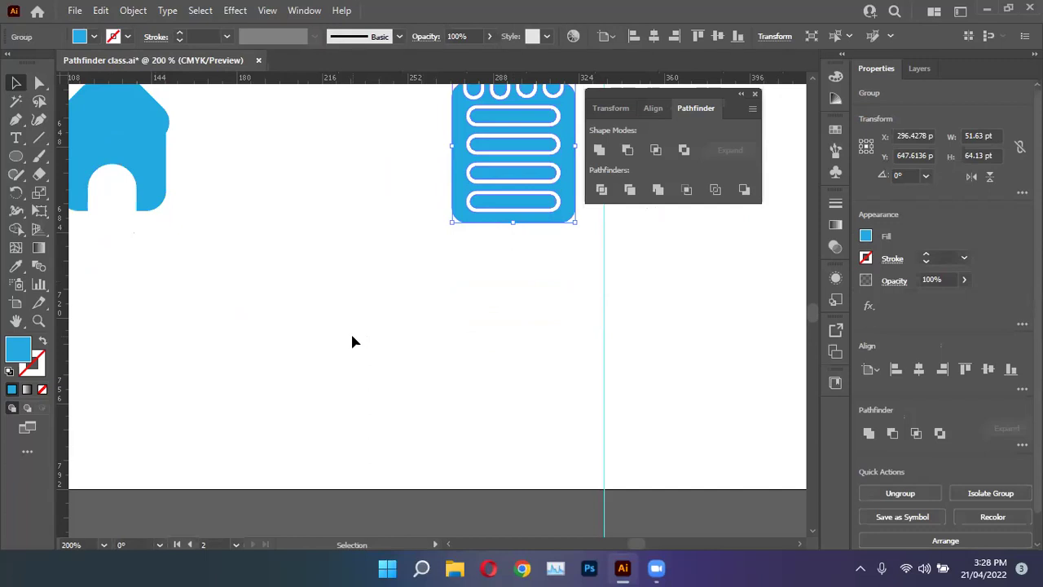
scroll(352, 341, down, 3)
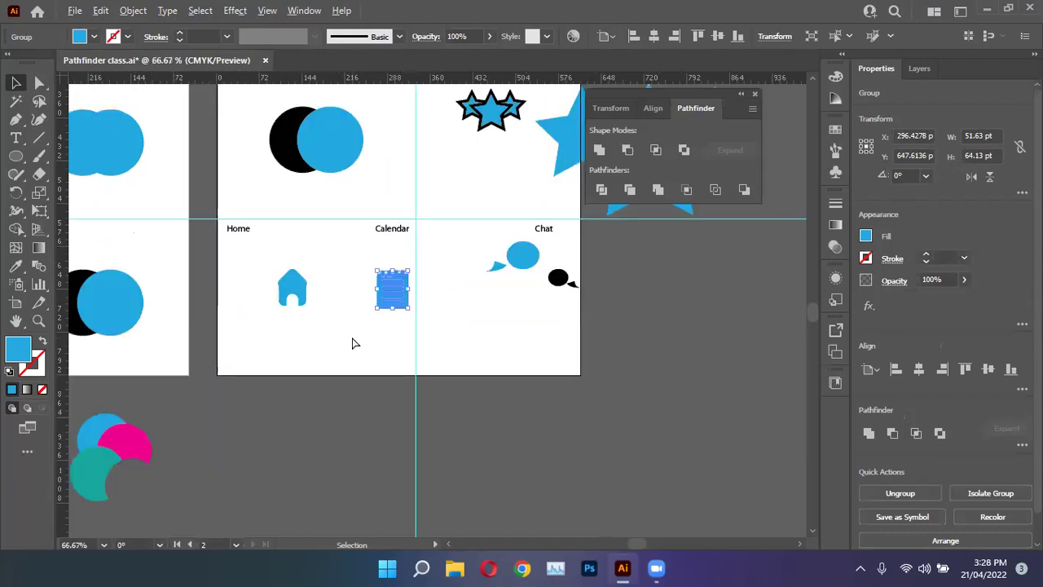
scroll(407, 326, up, 5)
scroll(420, 332, down, 4)
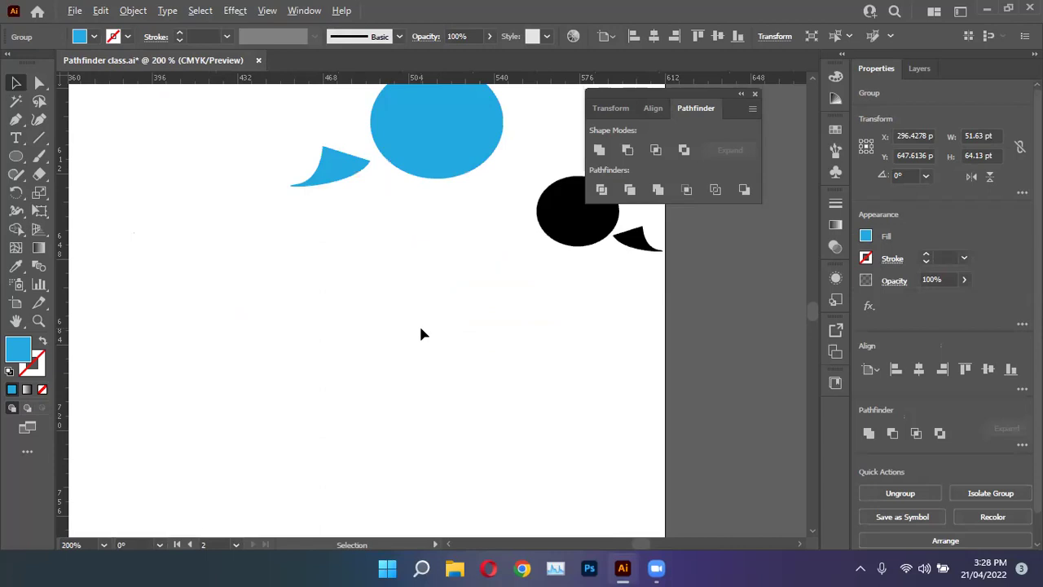
scroll(421, 309, up, 1)
scroll(434, 381, up, 2)
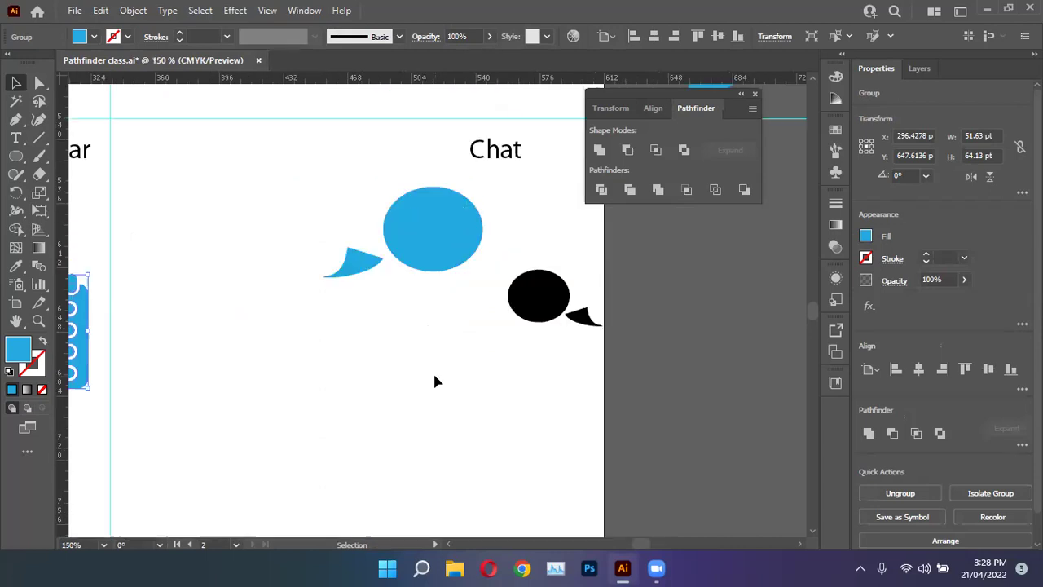
click(466, 216)
scroll(467, 217, up, 1)
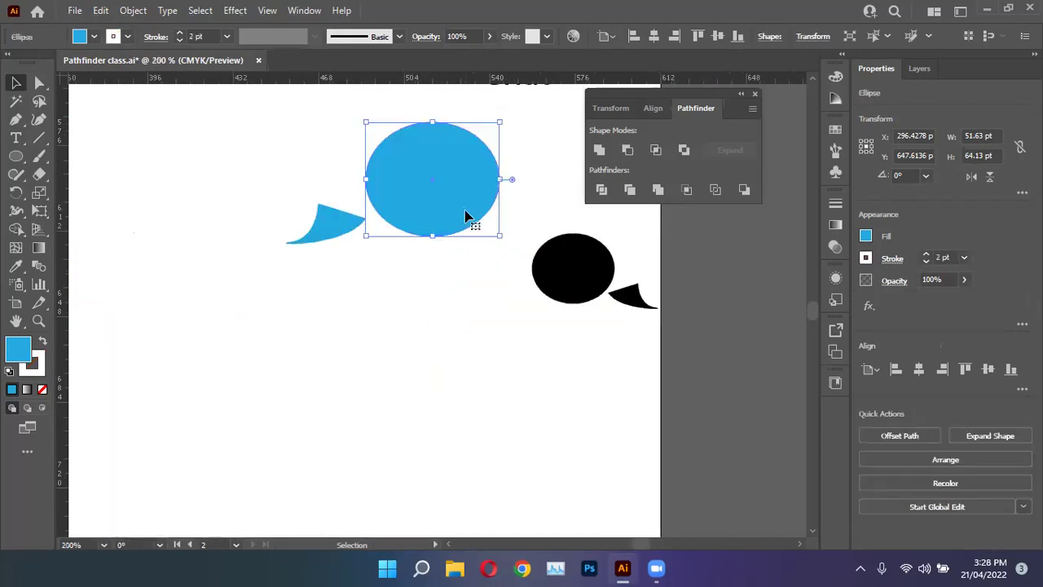
click(372, 330)
click(340, 227)
Step: Draw a sample curved tail with the Pen tool below the blue Chat tail, and delete it
key(p)
click(378, 241)
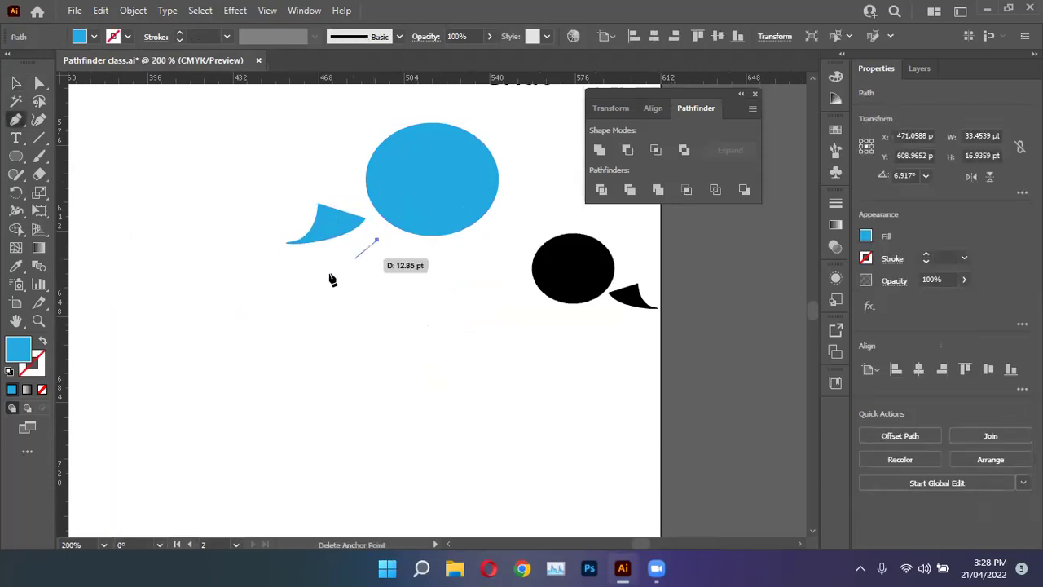
drag(312, 275, 440, 236)
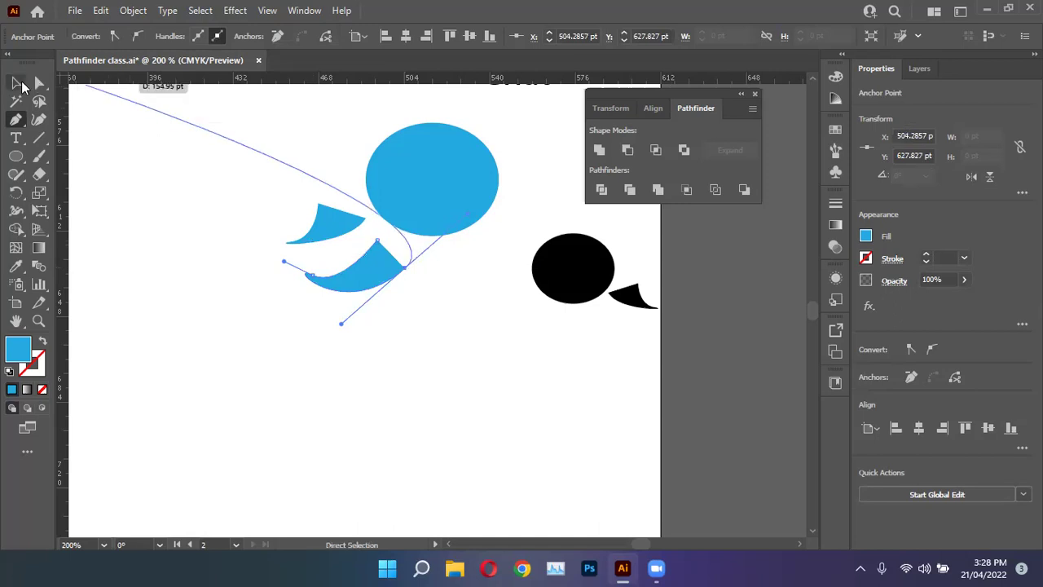
click(15, 83)
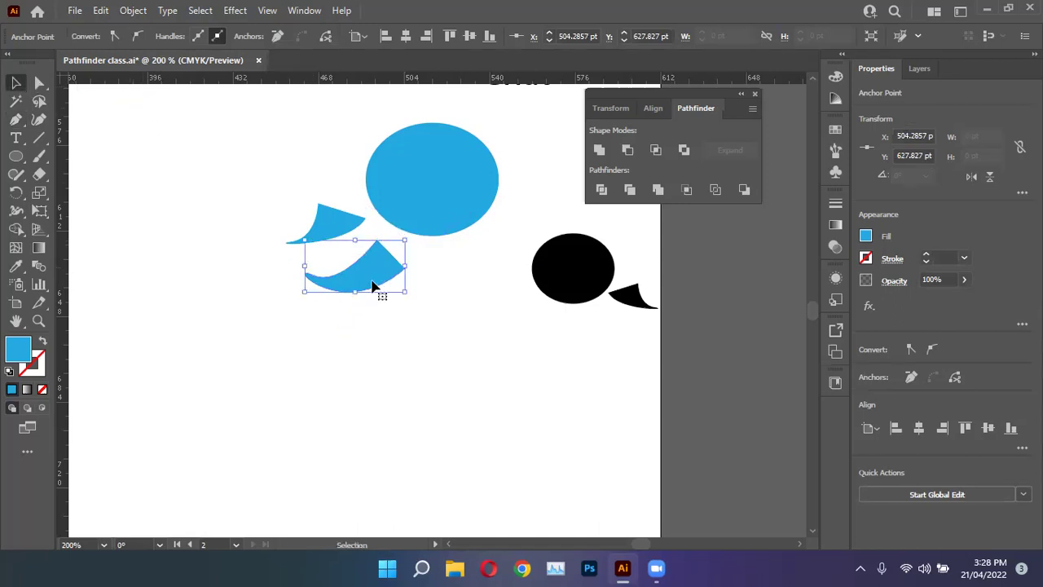
key(Delete)
Step: Move the blue tail onto the blue Chat ellipse and the black tail onto the black ellipse, forming two speech bubbles
click(338, 241)
drag(361, 231, 424, 231)
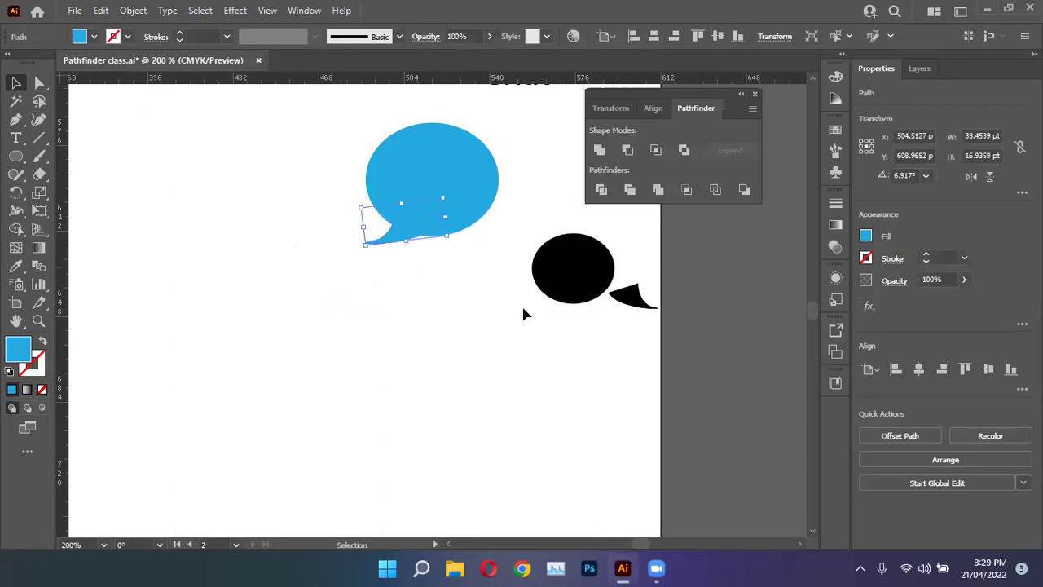
drag(635, 300, 591, 301)
scroll(522, 326, up, 3)
click(515, 299)
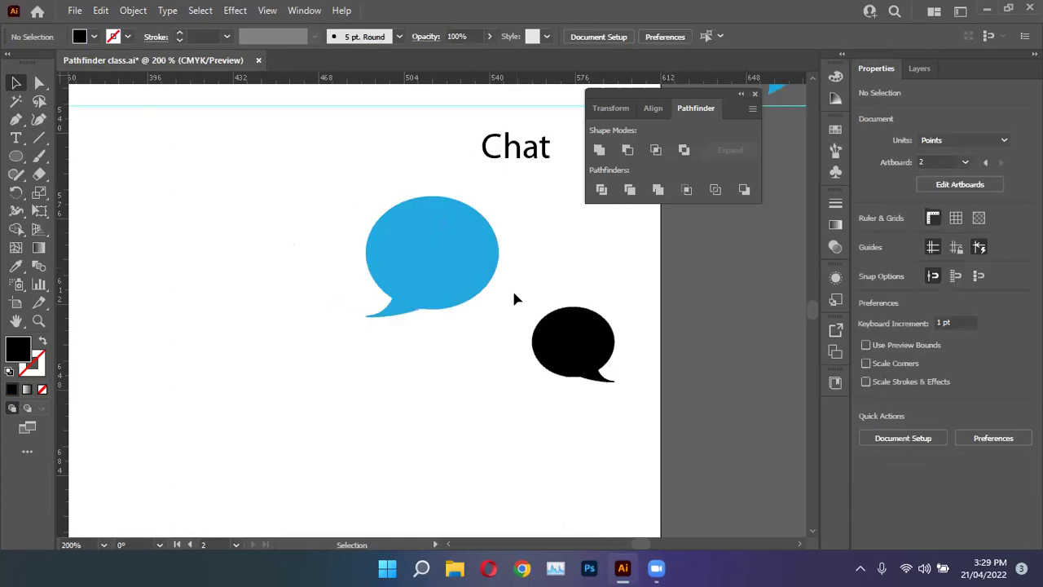
Step: Move the black speech bubble over the lower-right part of the blue speech bubble
drag(610, 372, 468, 291)
click(612, 272)
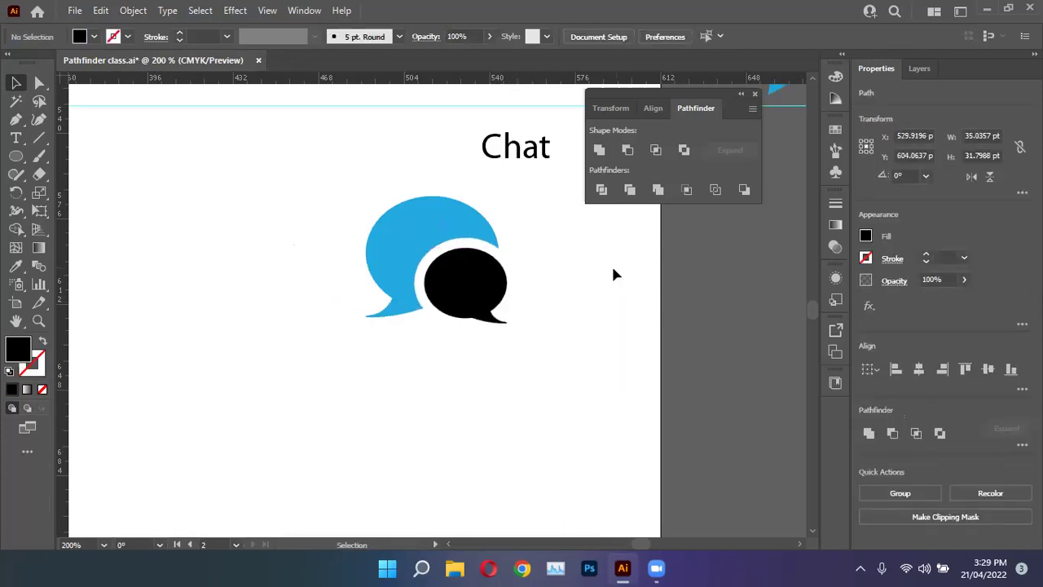
click(479, 299)
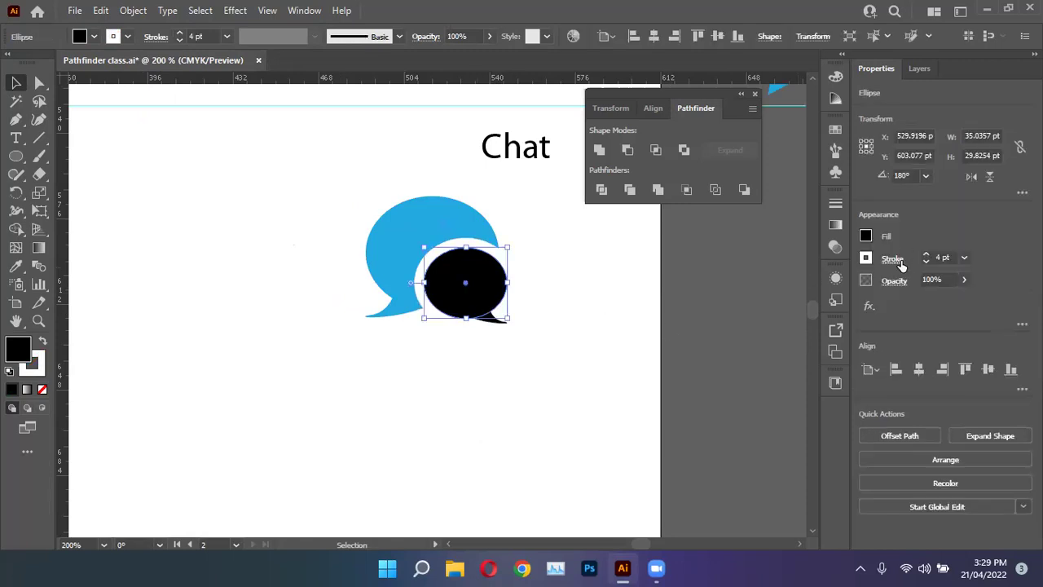
click(583, 376)
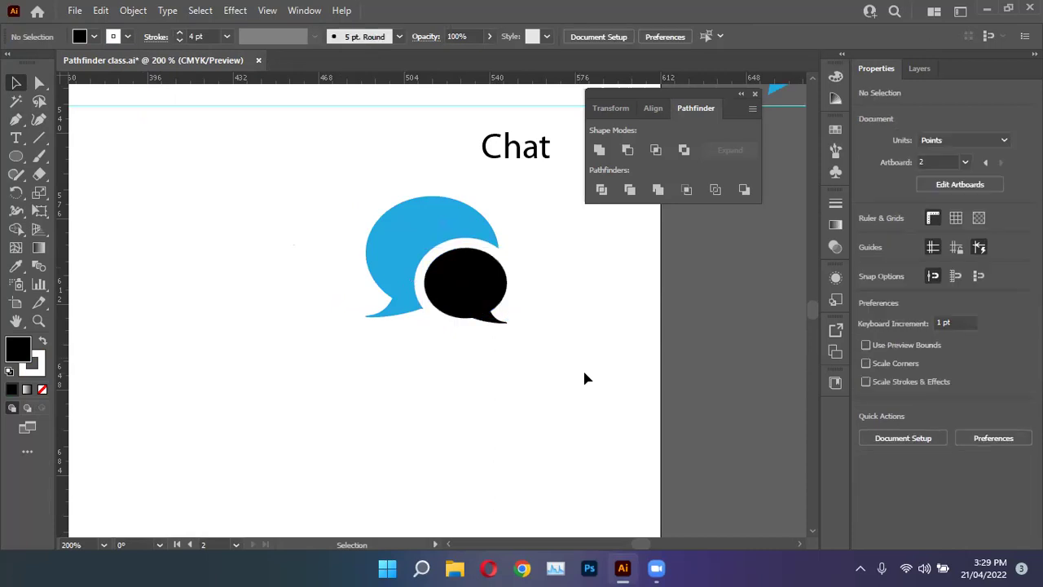
Step: Change the stroke colour of the black Chat ellipse to red, and deselect it
click(466, 279)
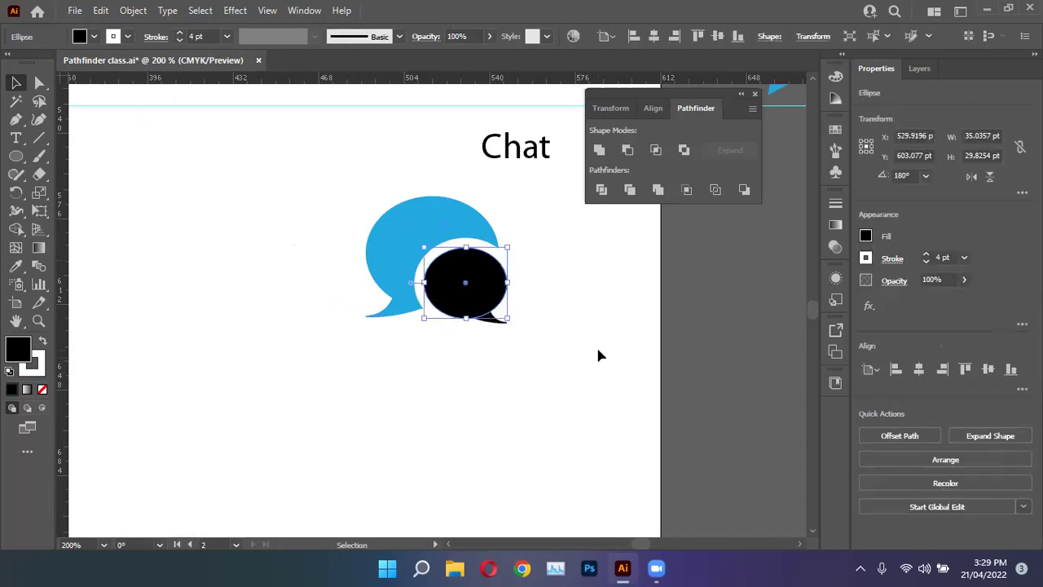
drag(329, 183, 509, 346)
click(558, 306)
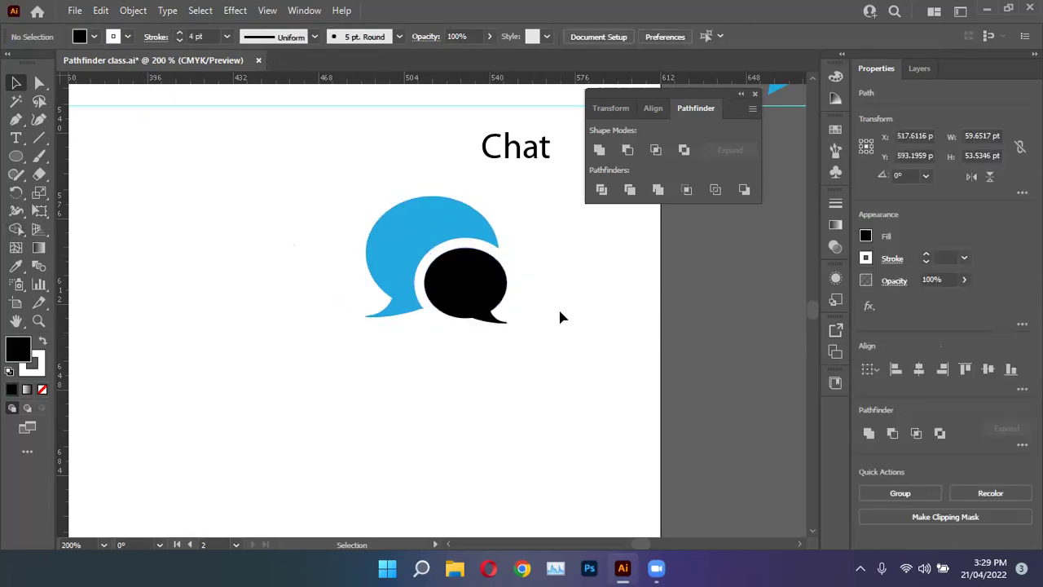
click(478, 278)
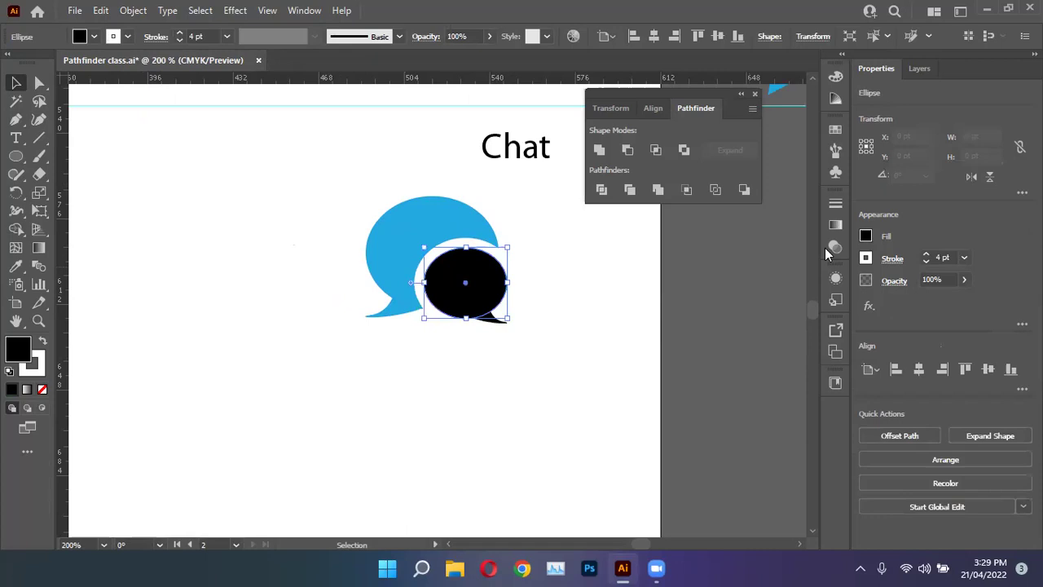
click(867, 259)
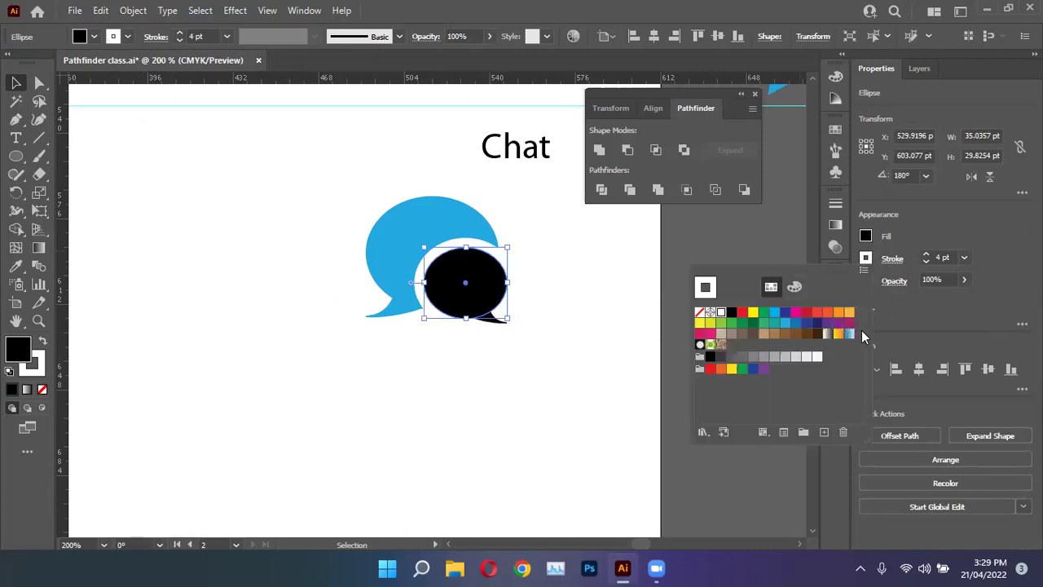
click(813, 317)
click(622, 324)
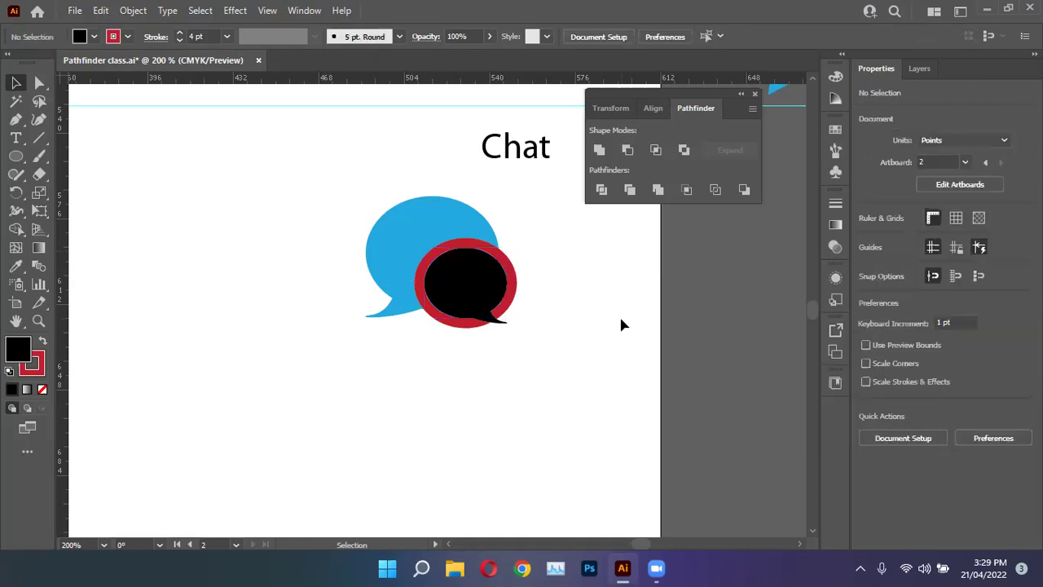
Step: Convert the black Chat ellipse's red stroke to a shape with Expand, and deselect it
scroll(622, 324, up, 2)
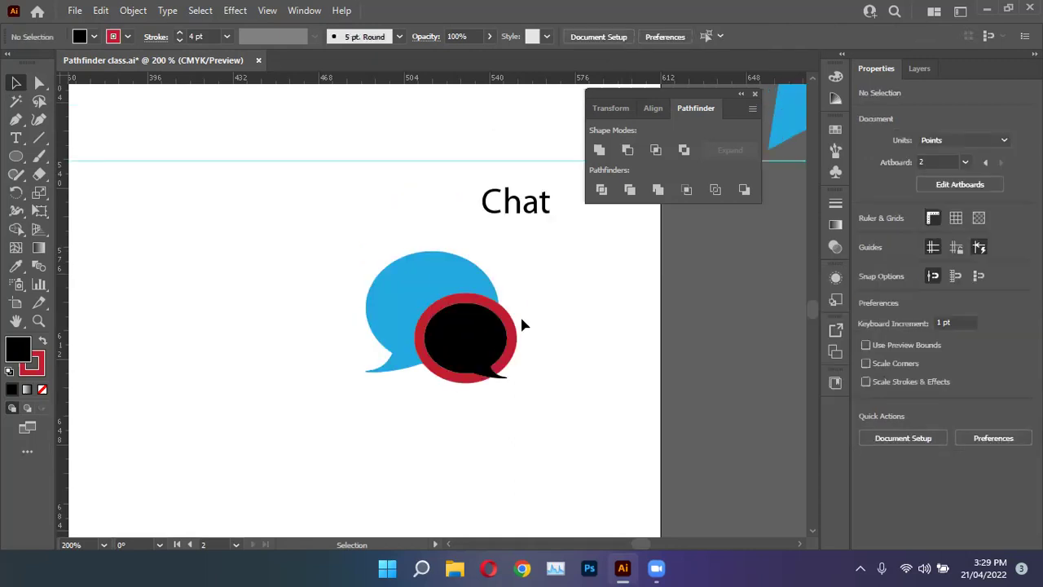
click(487, 349)
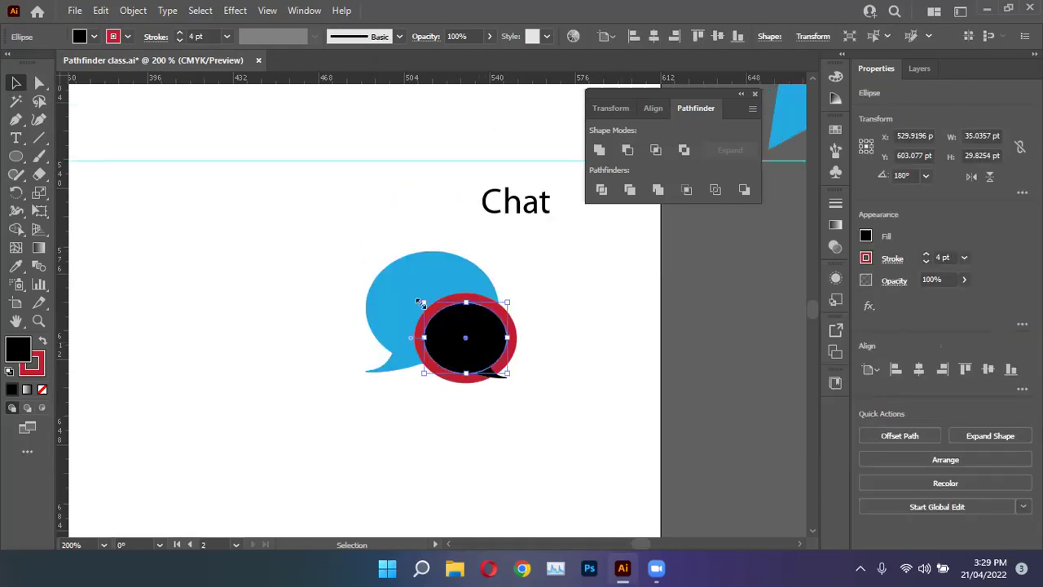
click(133, 11)
click(217, 206)
click(236, 243)
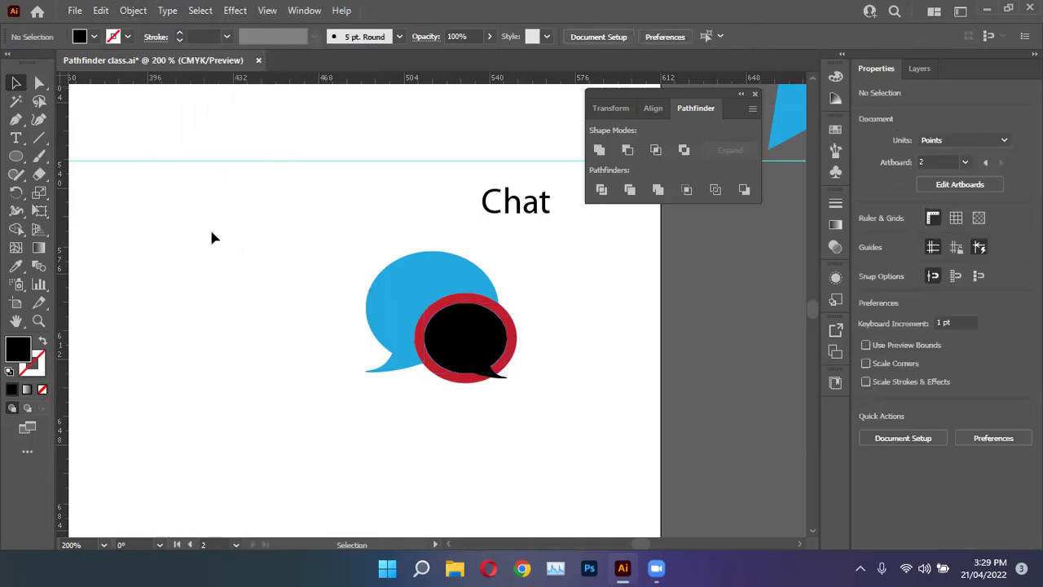
Step: Select the red ring around the black Chat ellipse by its colour with the Magic Wand, delete it, and deselect
key(ctrl+a)
click(531, 389)
drag(530, 389, 488, 371)
click(16, 101)
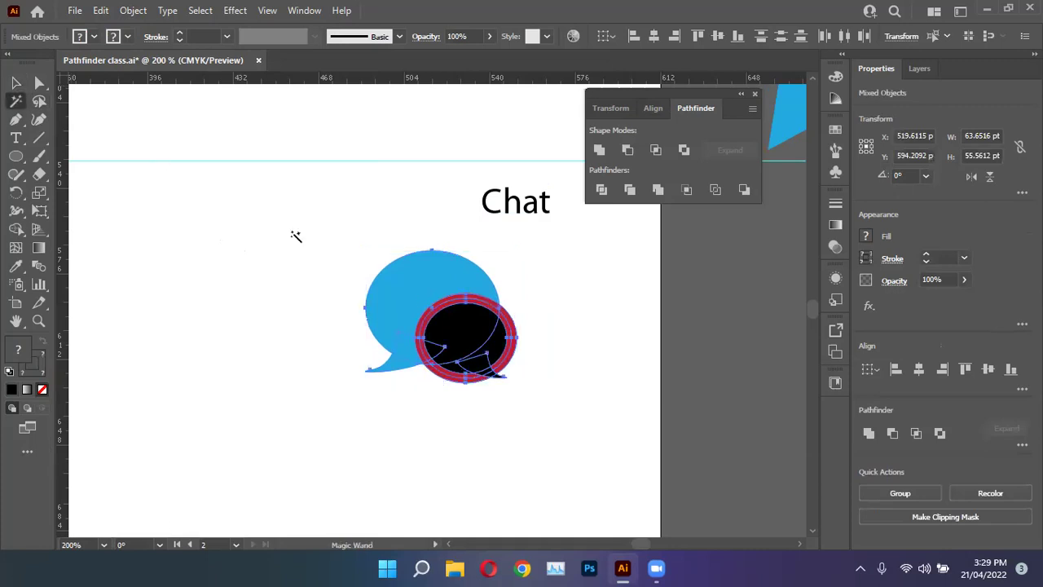
click(507, 321)
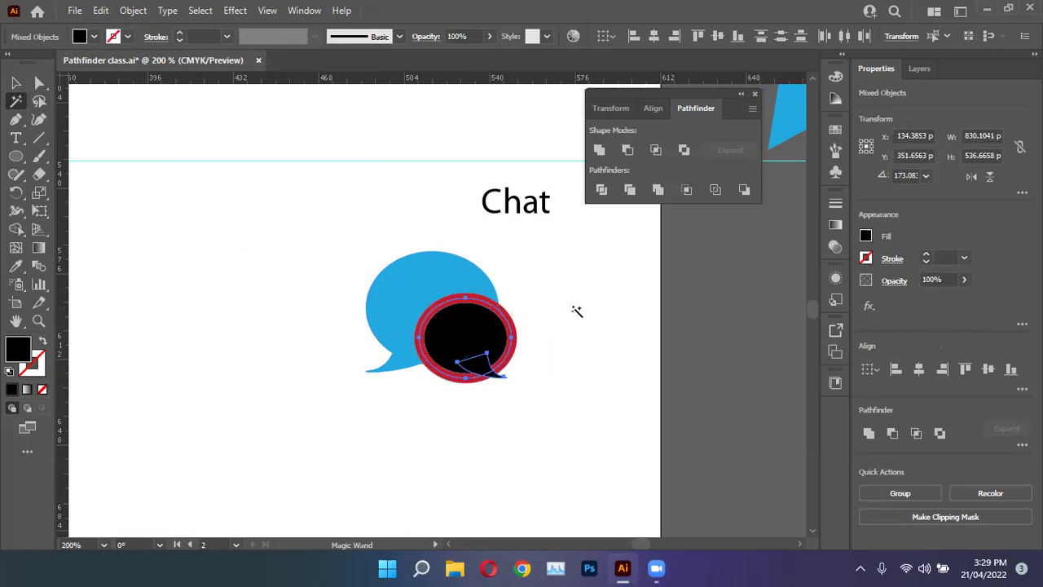
click(512, 318)
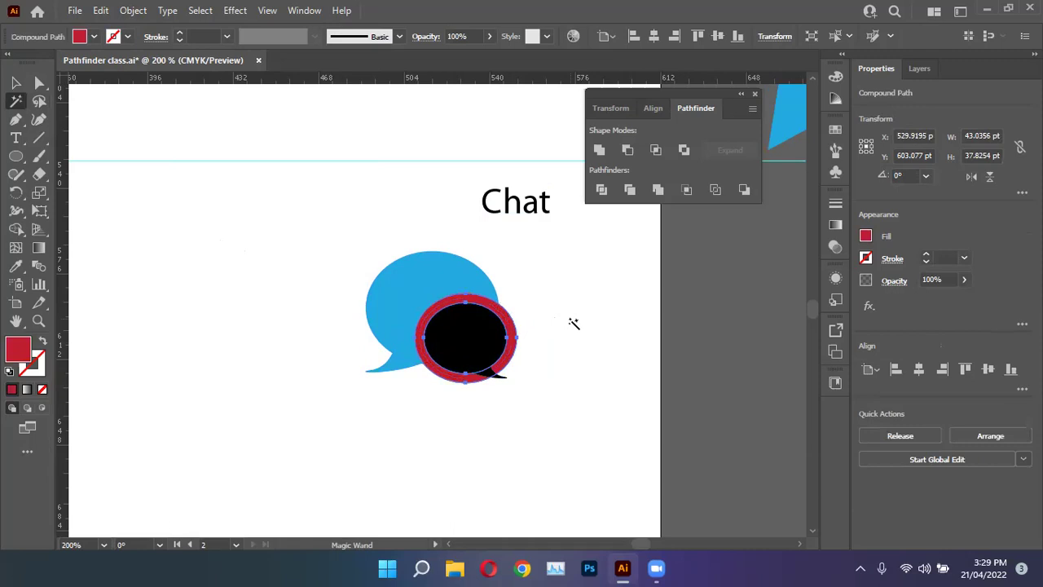
key(Delete)
click(468, 288)
key(ctrl+shift+a)
click(15, 82)
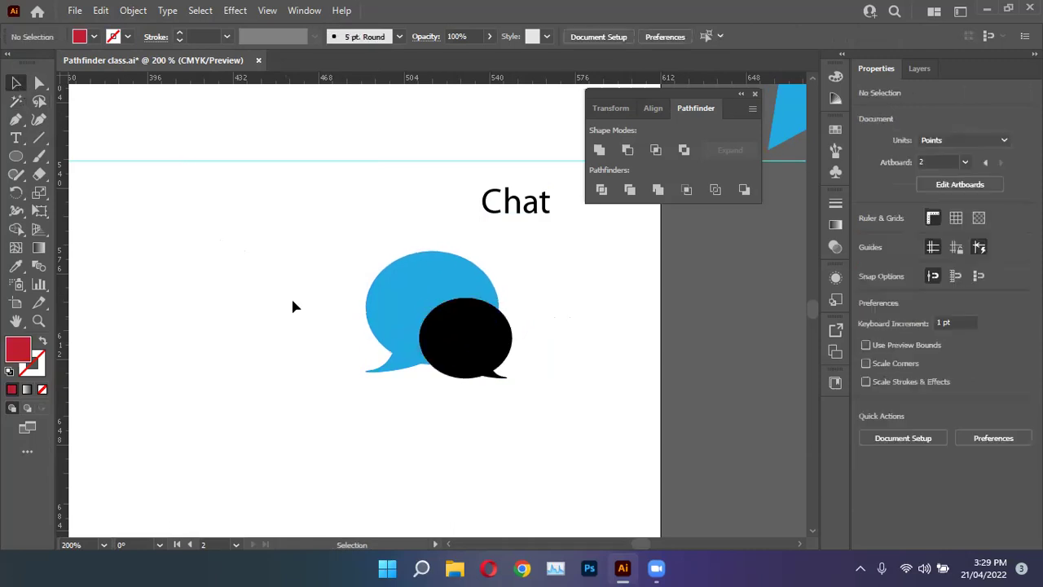
Step: Undo the deletion of the red ring around the black Chat ellipse, and deselect it
drag(303, 253, 571, 384)
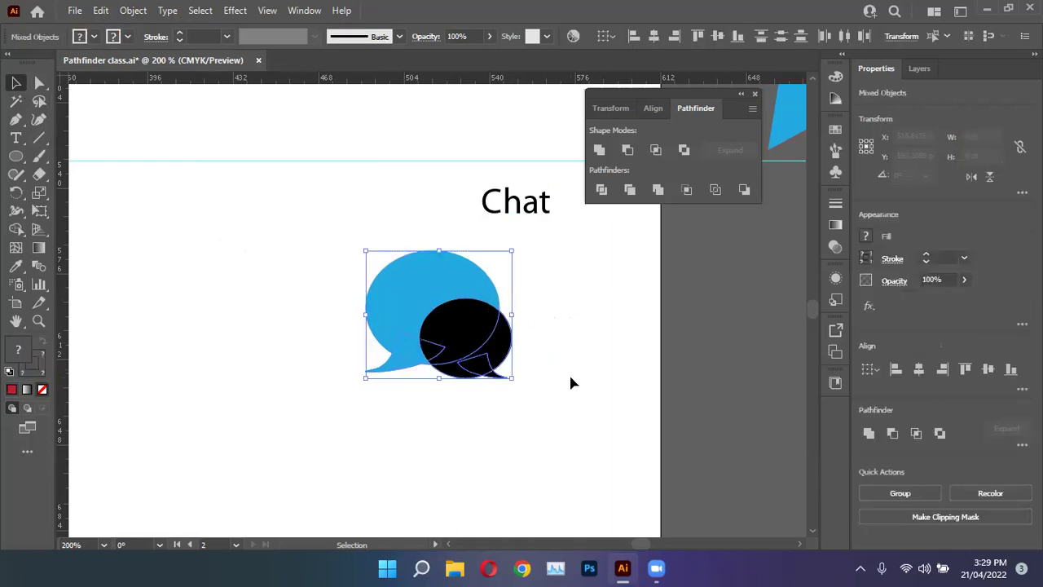
click(576, 383)
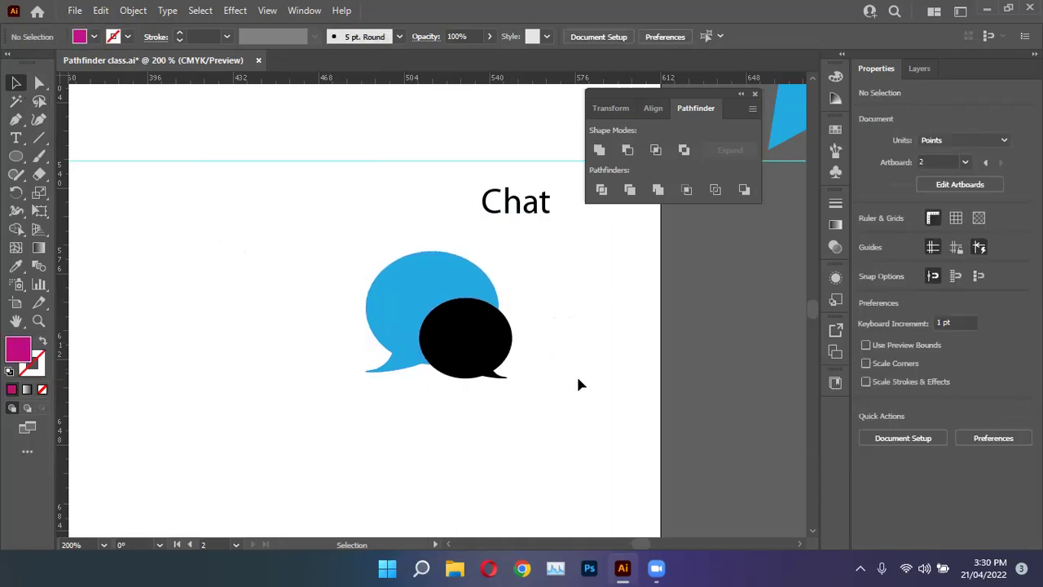
key(ctrl+z)
key(ctrl+z)
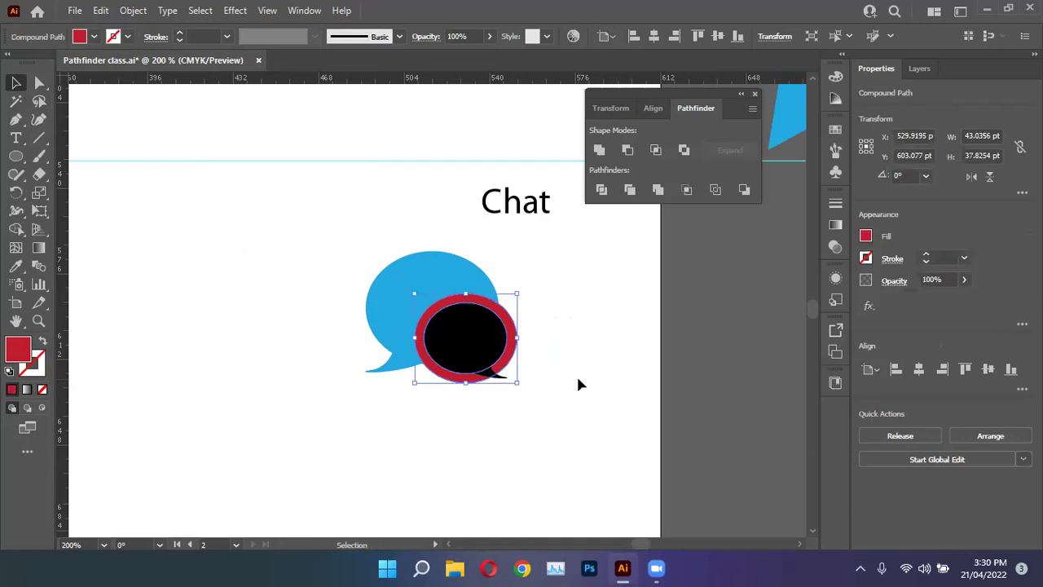
click(577, 384)
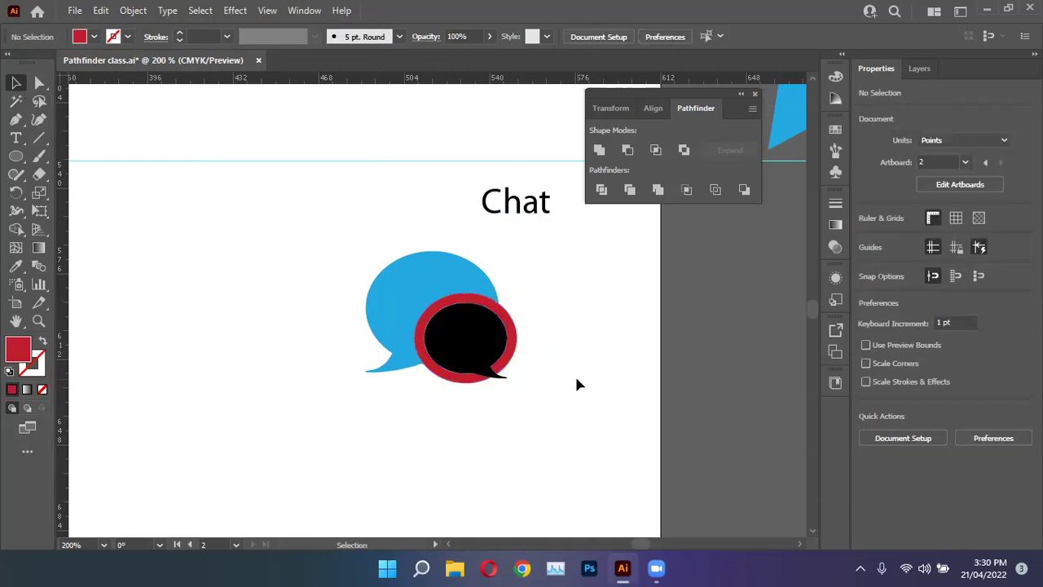
scroll(576, 382, up, 1)
drag(299, 197, 432, 320)
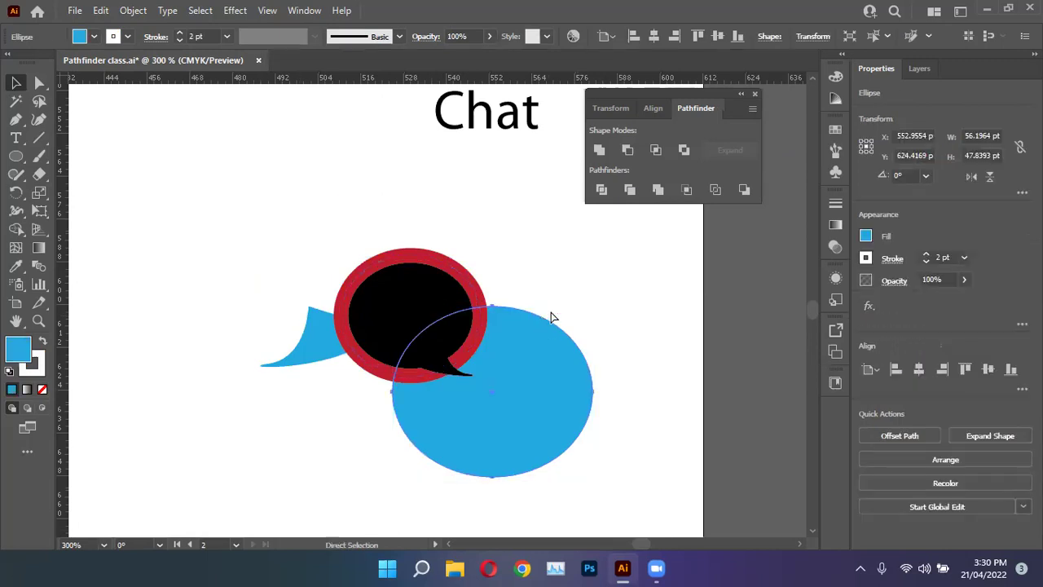
key(ctrl+z)
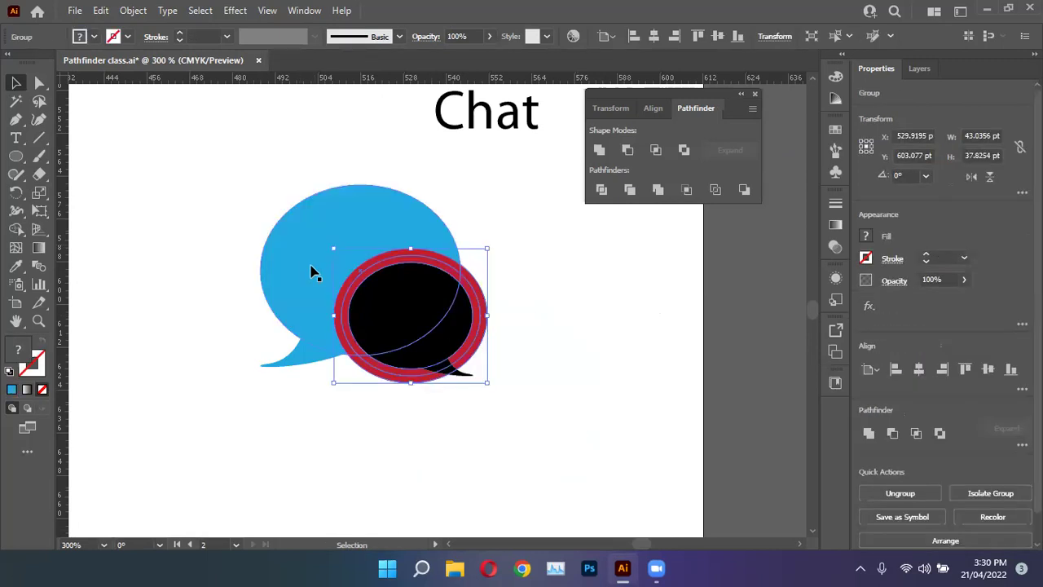
Step: Try to cut the red-ringed black ellipse out of the blue Chat ellipse with Minus Front, and move the blue tail outward
shift+click(311, 272)
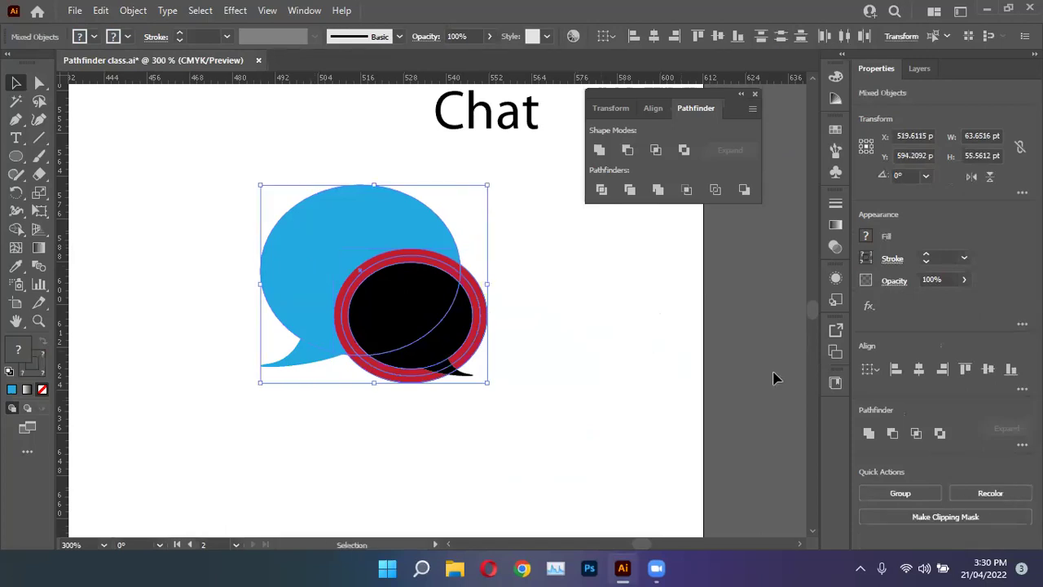
click(897, 431)
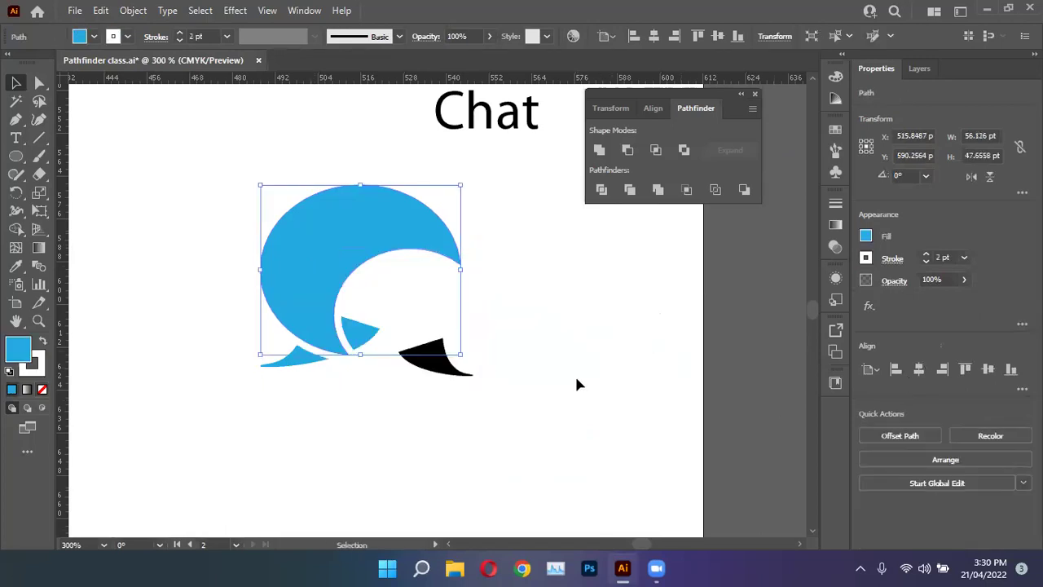
double_click(363, 341)
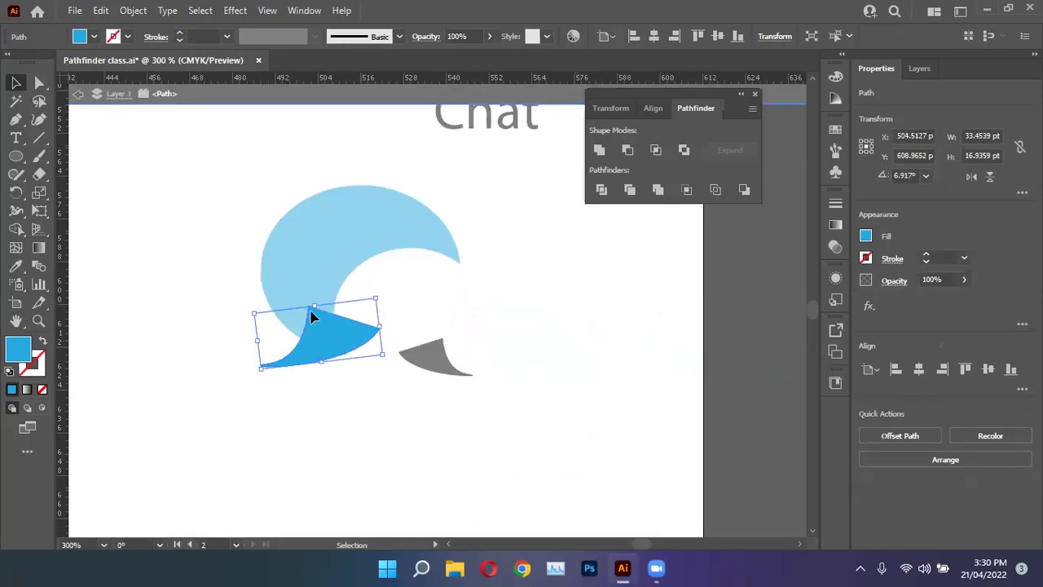
double_click(341, 434)
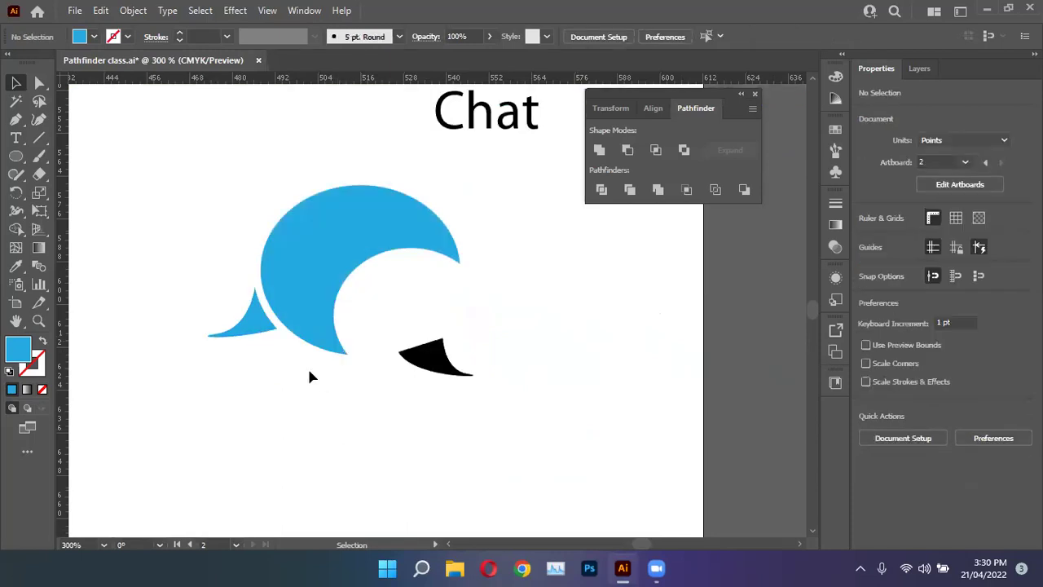
click(440, 359)
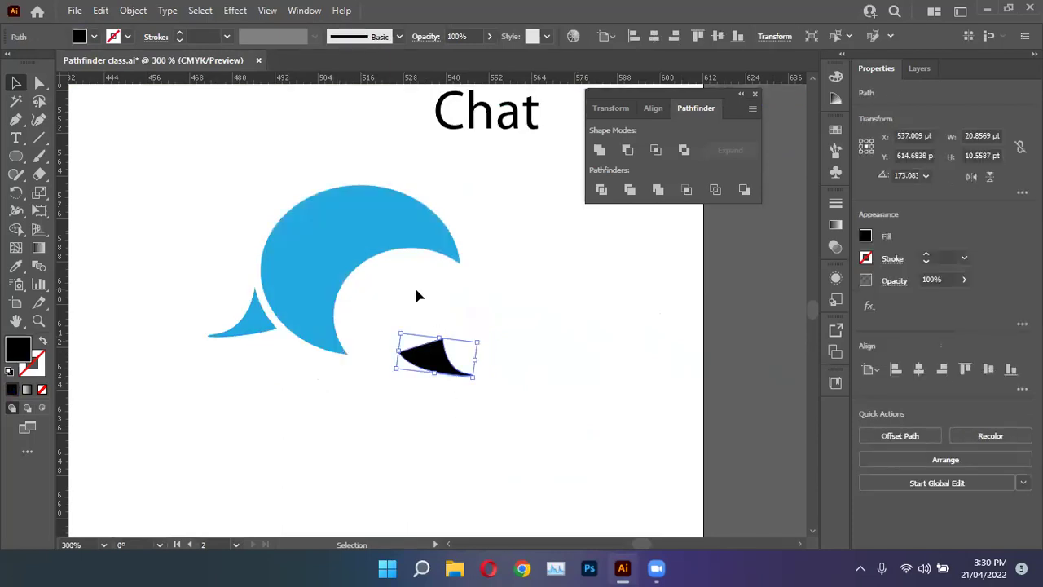
Step: Undo the blue tail's move and the Minus Front cut on the Chat ellipses
key(ctrl+z)
key(ctrl+z)
key(ctrl+z)
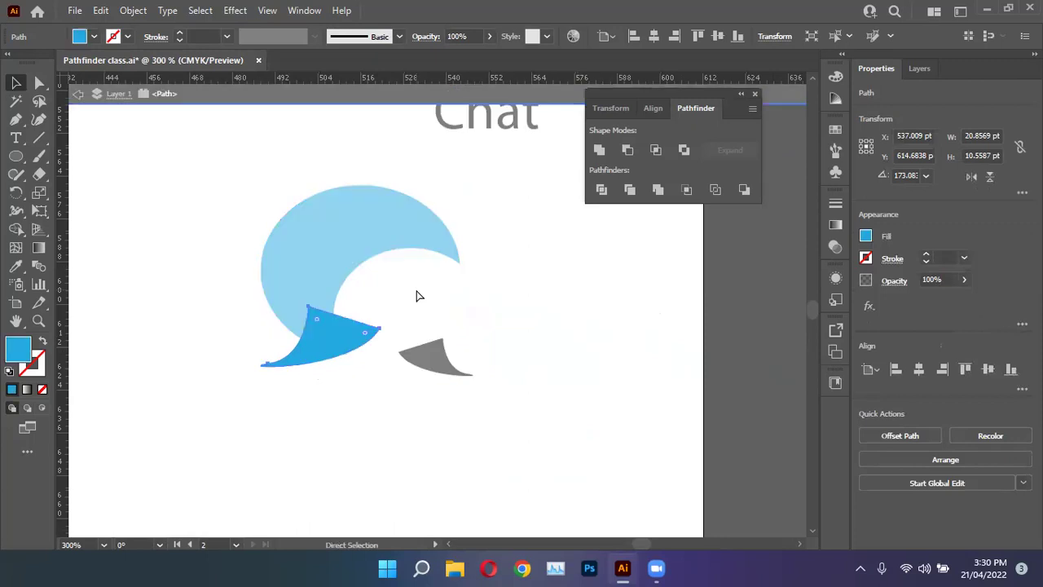
key(ctrl+z)
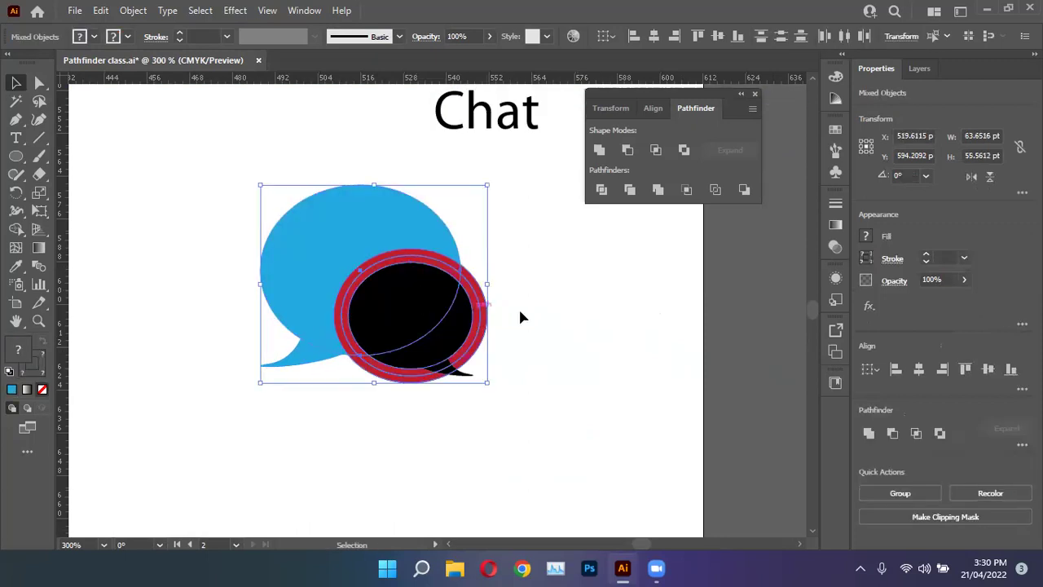
key(ctrl+z)
Step: Place a copy of the red-ringed black speech bubble, including its tail, to the right of the original, and deselect it
click(409, 340)
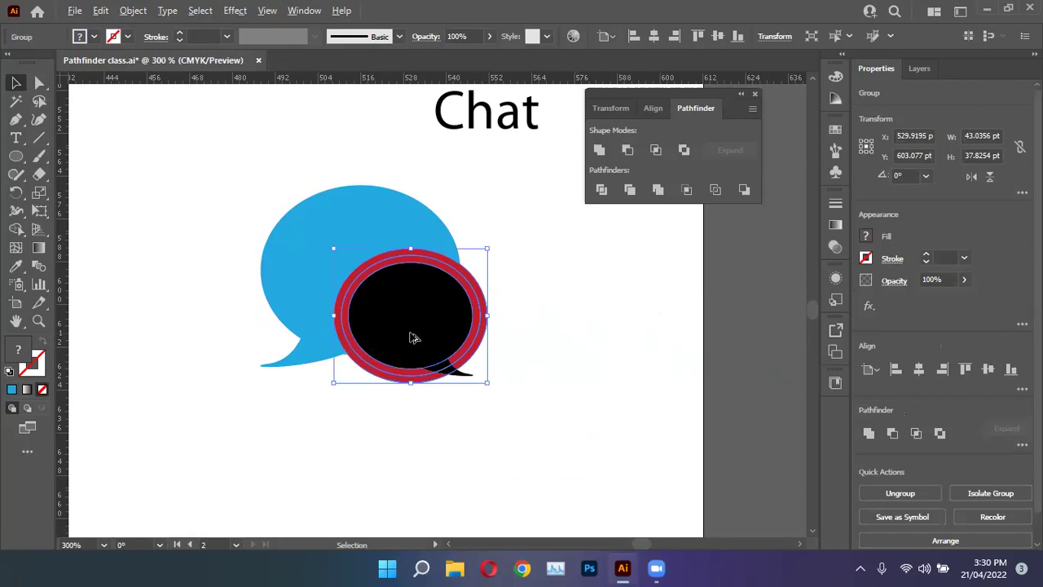
drag(461, 411, 661, 328)
shift+click(298, 268)
drag(716, 383, 652, 375)
click(419, 419)
Step: Move the blue tail slightly up and to the left on the blue Chat ellipse, and deselect it
click(314, 359)
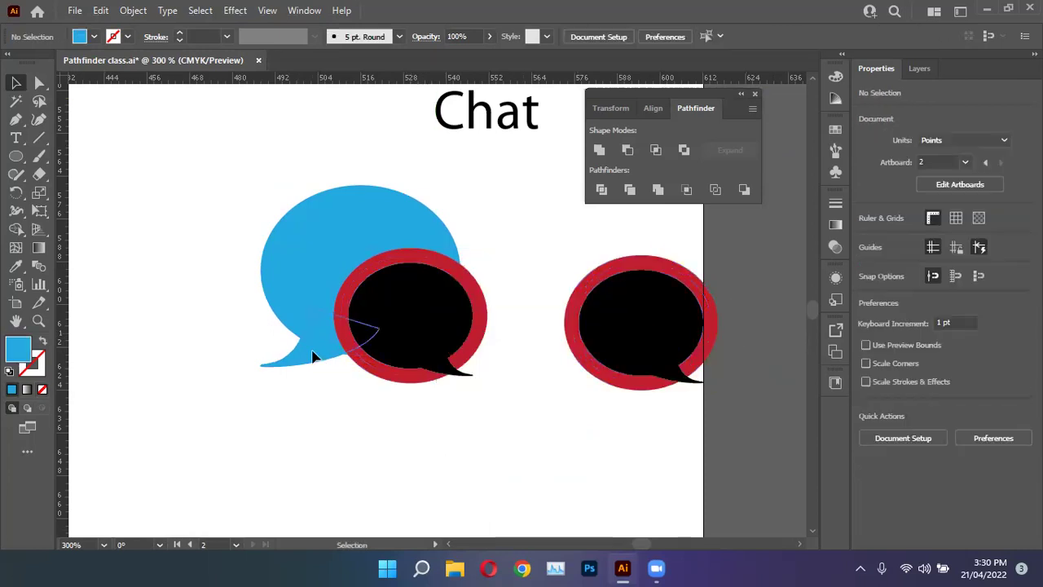
drag(313, 358, 283, 340)
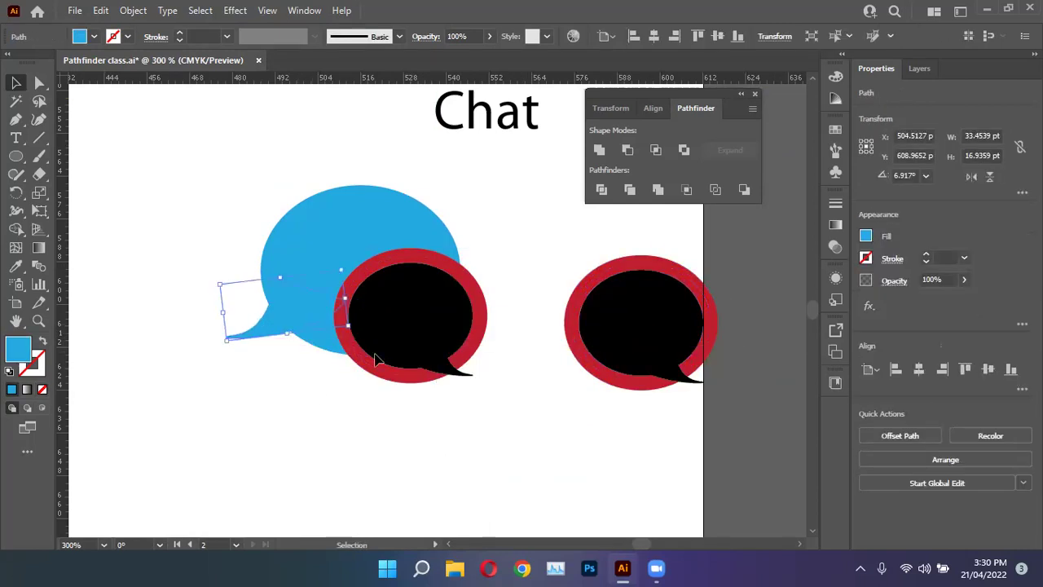
key(ctrl+shift+a)
Step: Subtract the original red-ringed black ellipse from the blue Chat ellipse with Minus Front, and deselect the result
click(416, 316)
shift+click(415, 220)
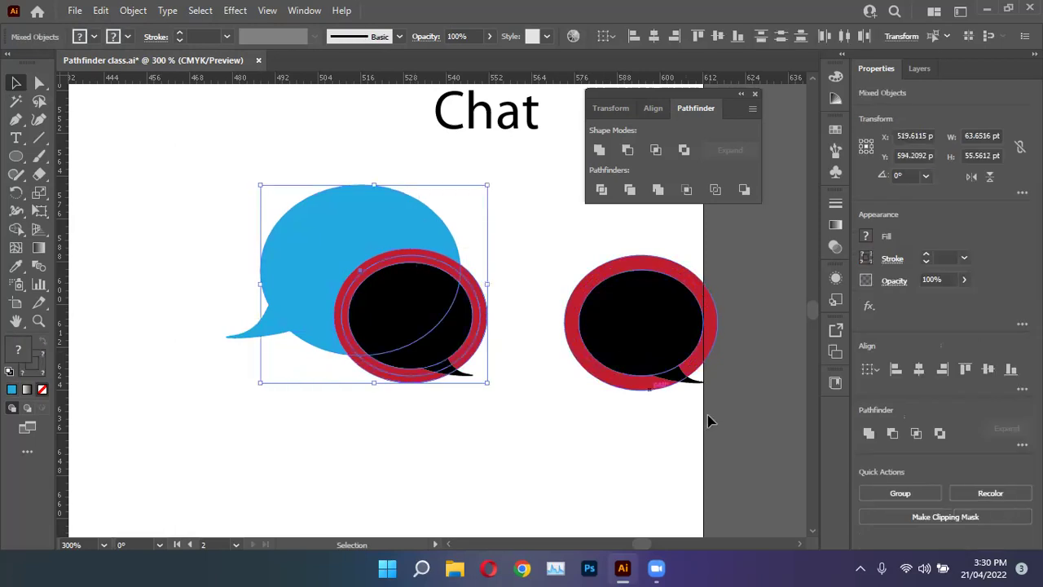
click(893, 432)
click(429, 401)
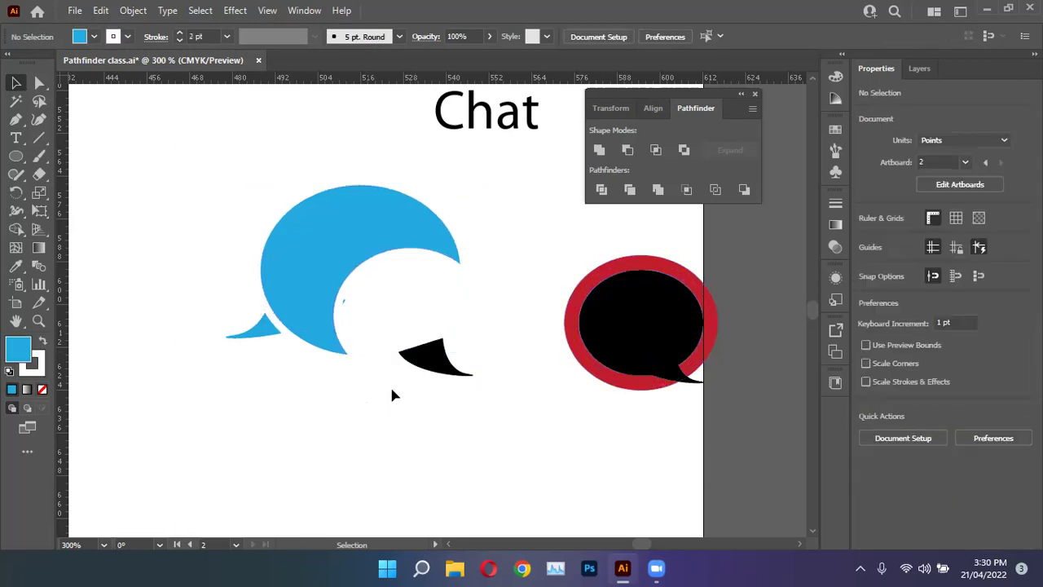
Step: Move the copied red-ringed black ellipse into the cut-out of the blue ellipse, over the original black tail
drag(662, 337, 581, 300)
click(581, 299)
drag(290, 204, 481, 375)
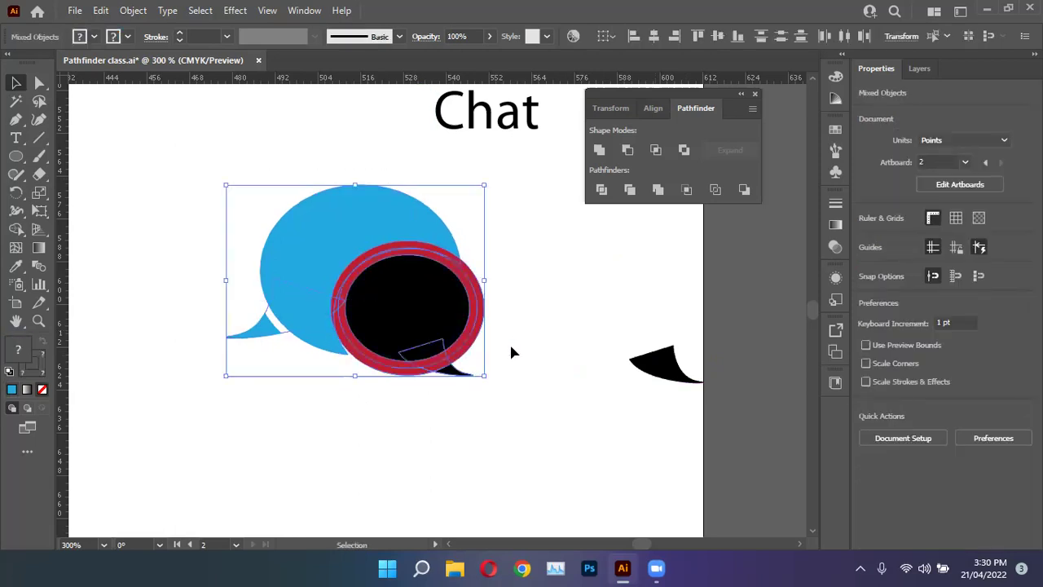
click(531, 334)
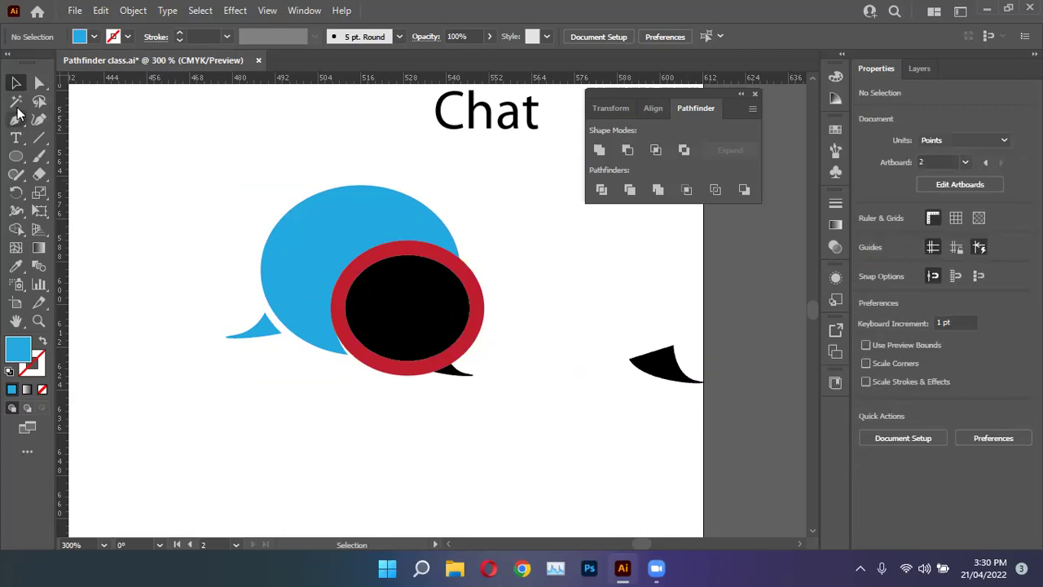
Step: Delete the red ring of the placed black ellipse with the Magic Wand, and activate the Shape Builder tool
click(16, 101)
click(479, 284)
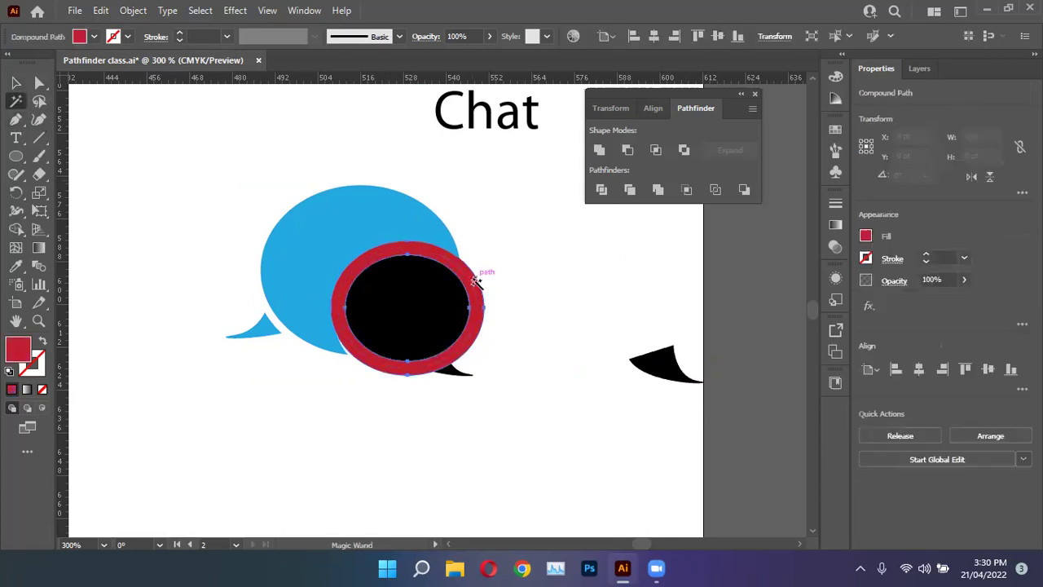
key(Delete)
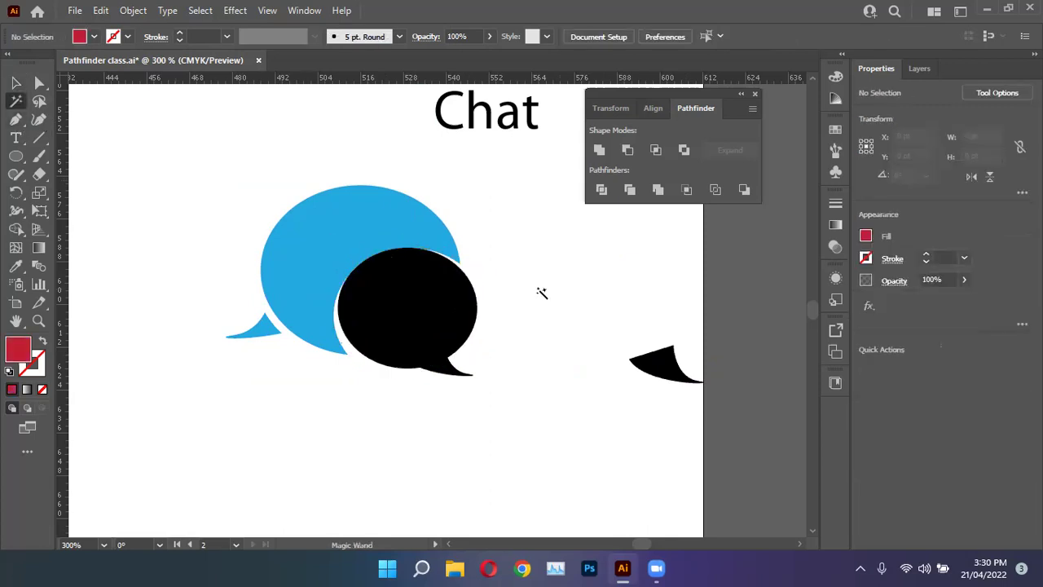
click(16, 82)
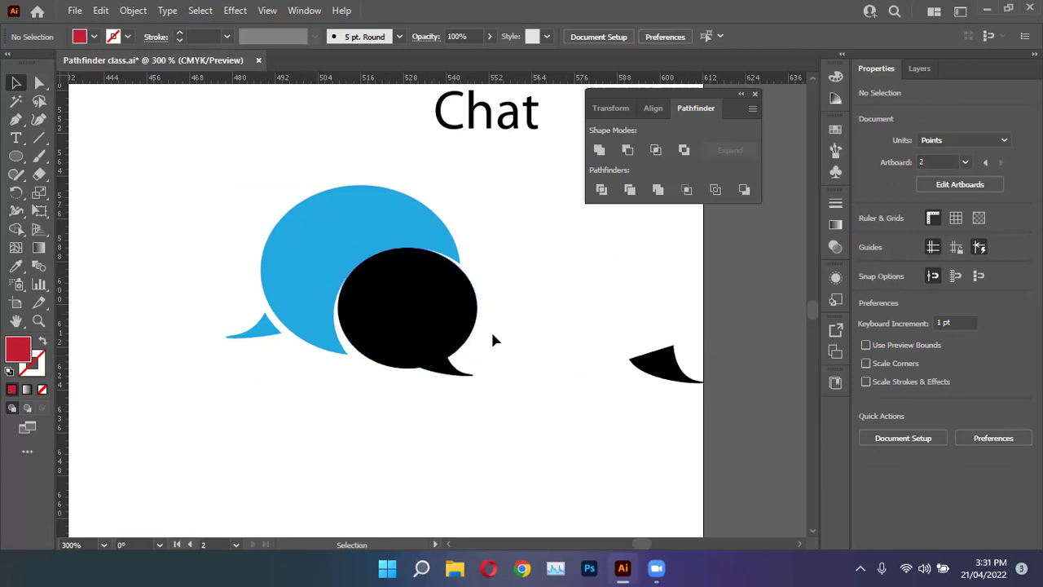
click(16, 229)
key(shift+m)
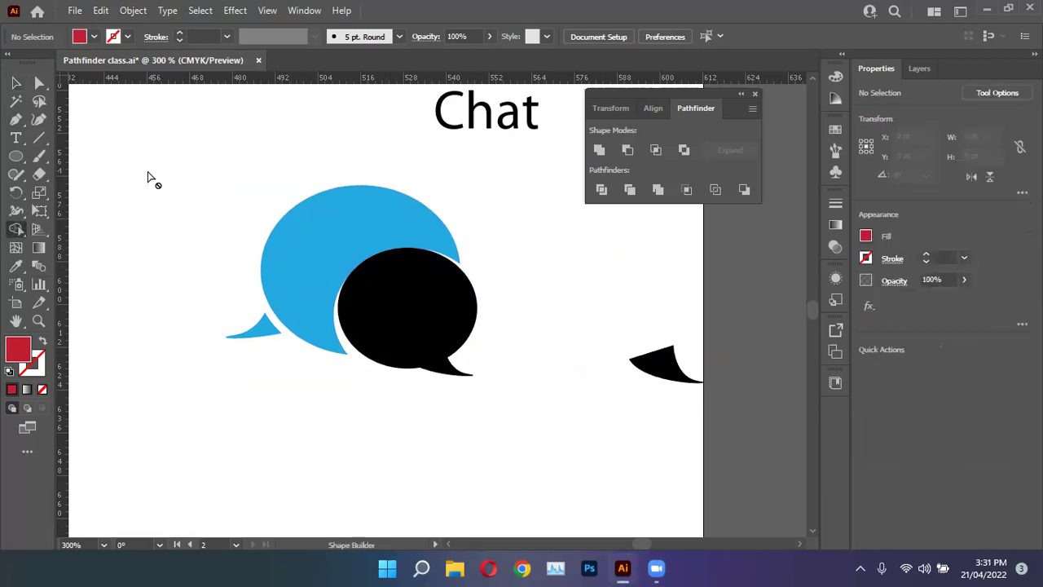
Step: Undo the ring deletion, the copied ellipse's move and the Minus Front cut
key(ctrl+z)
key(ctrl+z)
key(ctrl+z)
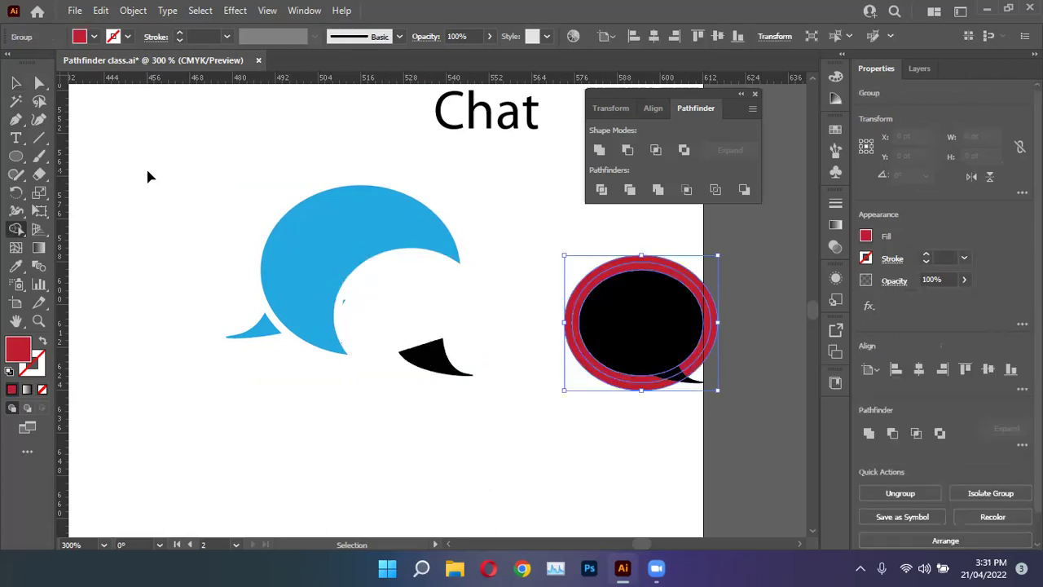
key(shift+m)
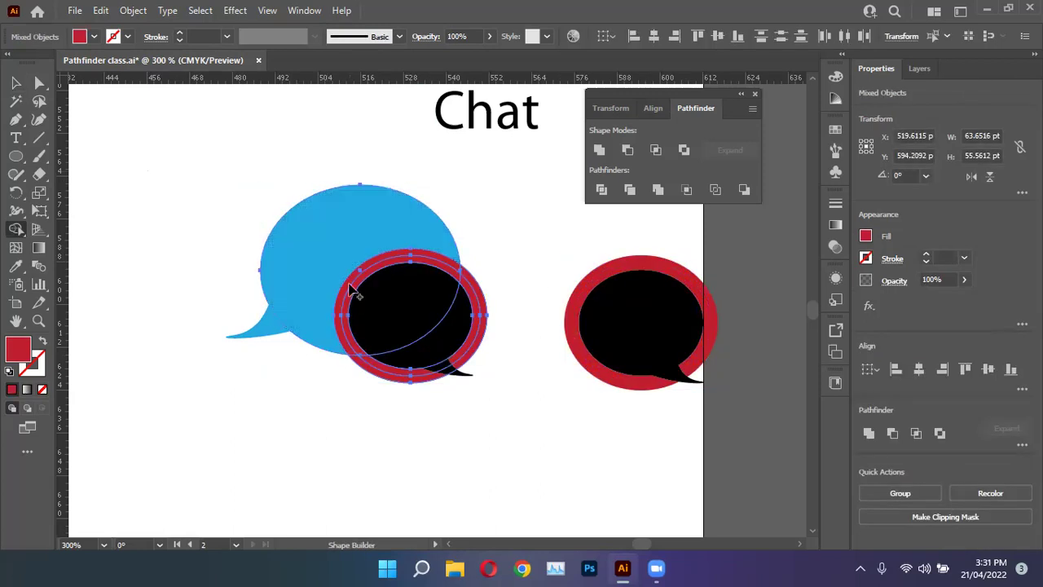
Step: Select both overlapping speech bubbles with their tails and remove the right and upper sections of the red ring with Shape Builder
click(16, 82)
click(188, 170)
drag(209, 182, 479, 410)
click(16, 229)
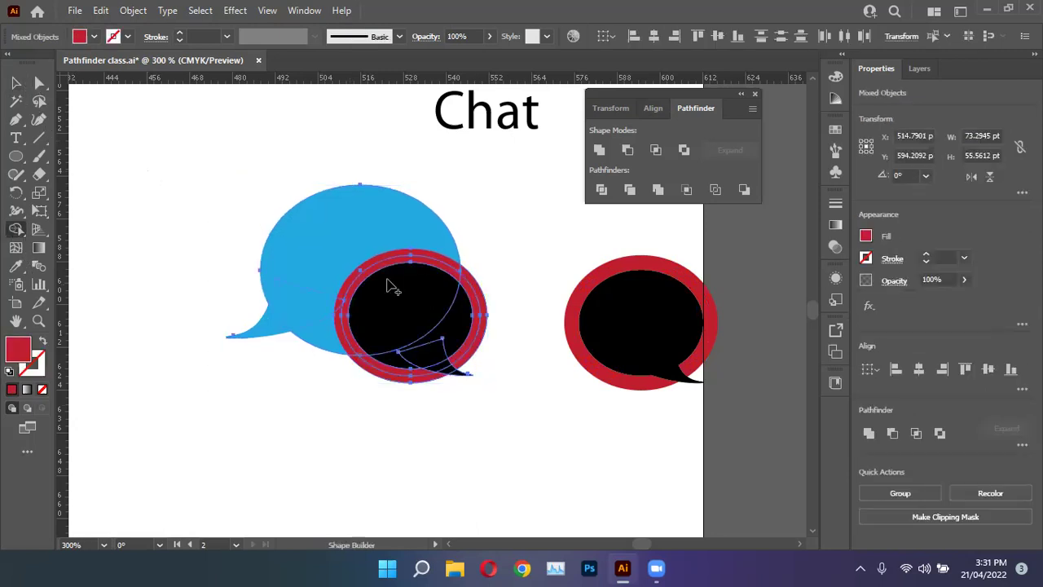
alt+click(484, 299)
alt+click(454, 276)
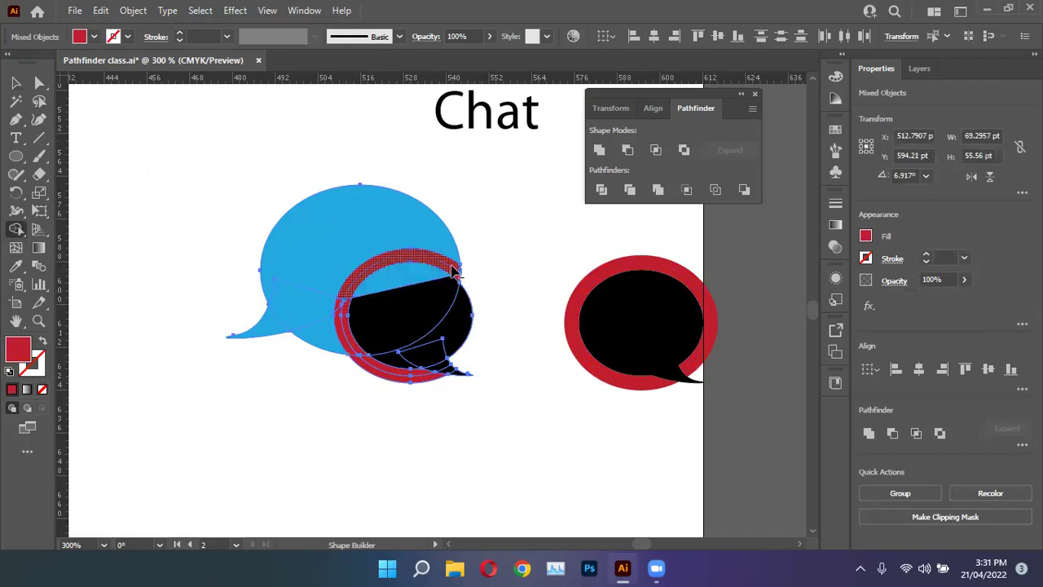
key(ctrl+z)
scroll(454, 277, up, 4)
alt+click(450, 279)
scroll(522, 275, down, 4)
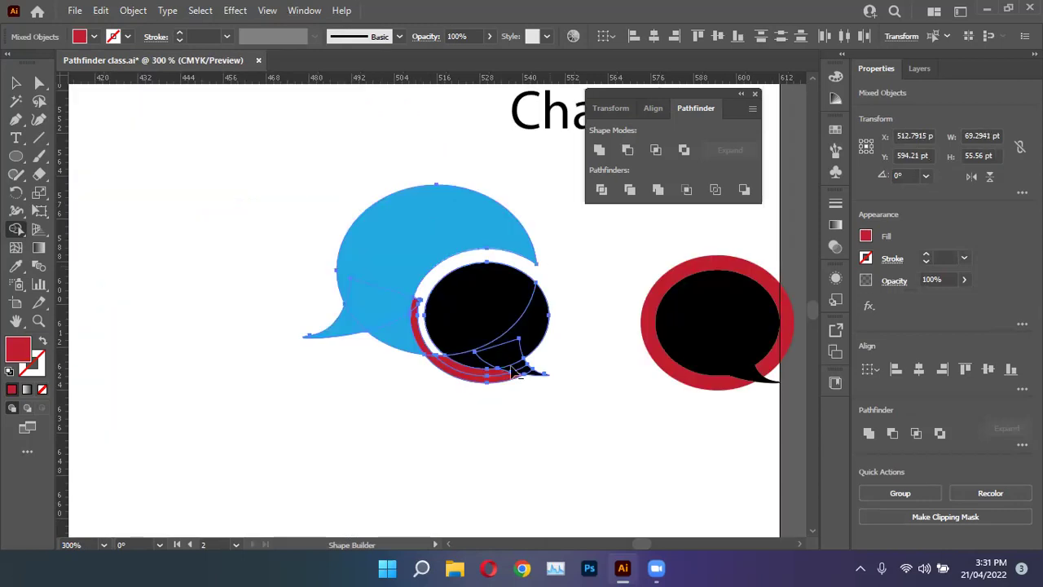
Step: Remove the remaining lower and left pieces of the red ring with Shape Builder, including the small sliver beside the blue bubble
scroll(433, 368, up, 2)
scroll(473, 298, up, 2)
alt+click(416, 274)
scroll(434, 314, down, 3)
scroll(397, 214, up, 3)
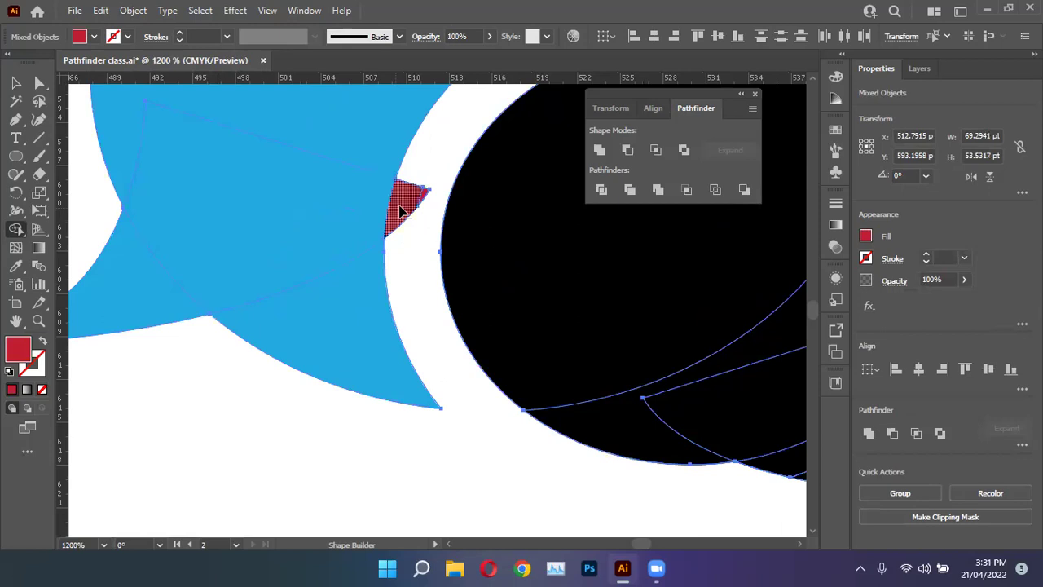
alt+click(418, 198)
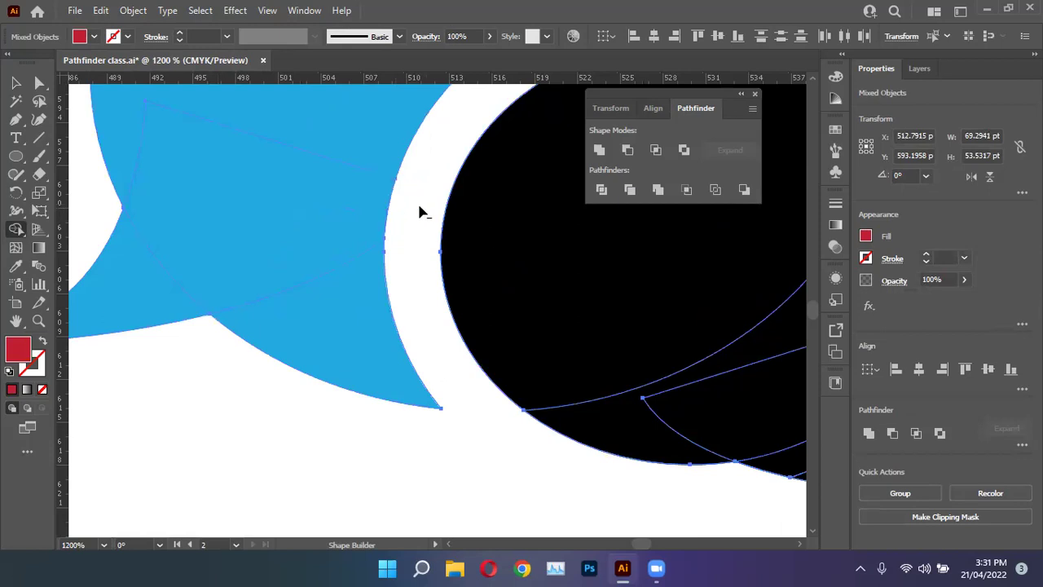
Step: Deselect the finished pair of speech bubbles in the Chat icon
scroll(419, 212, down, 3)
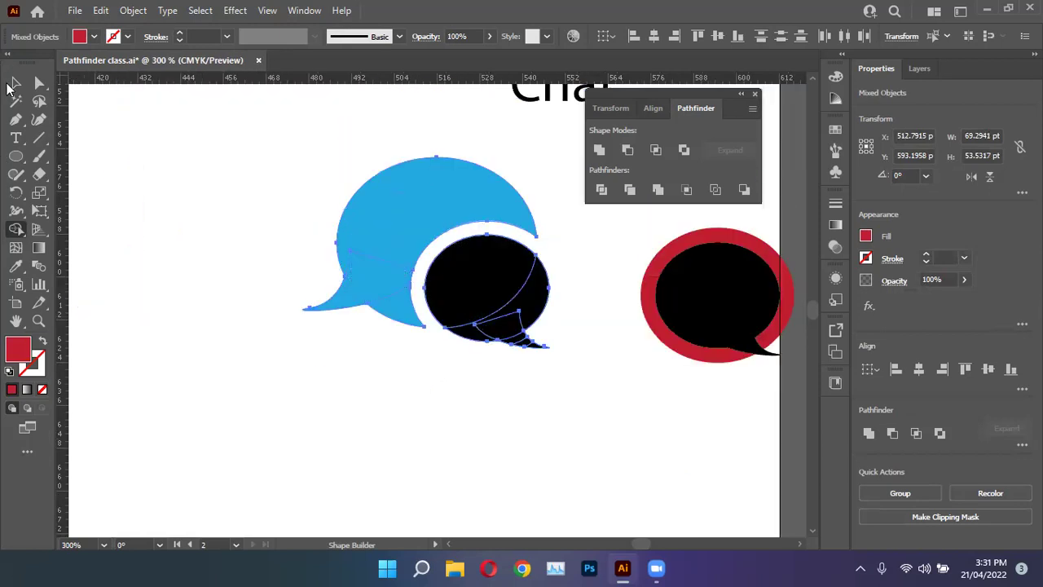
click(11, 85)
click(212, 286)
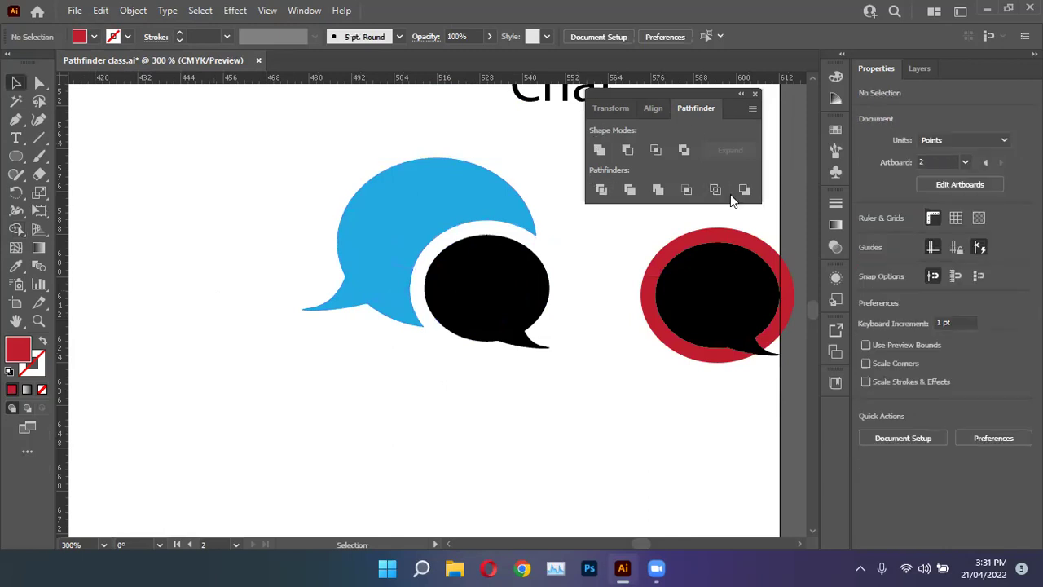
click(20, 230)
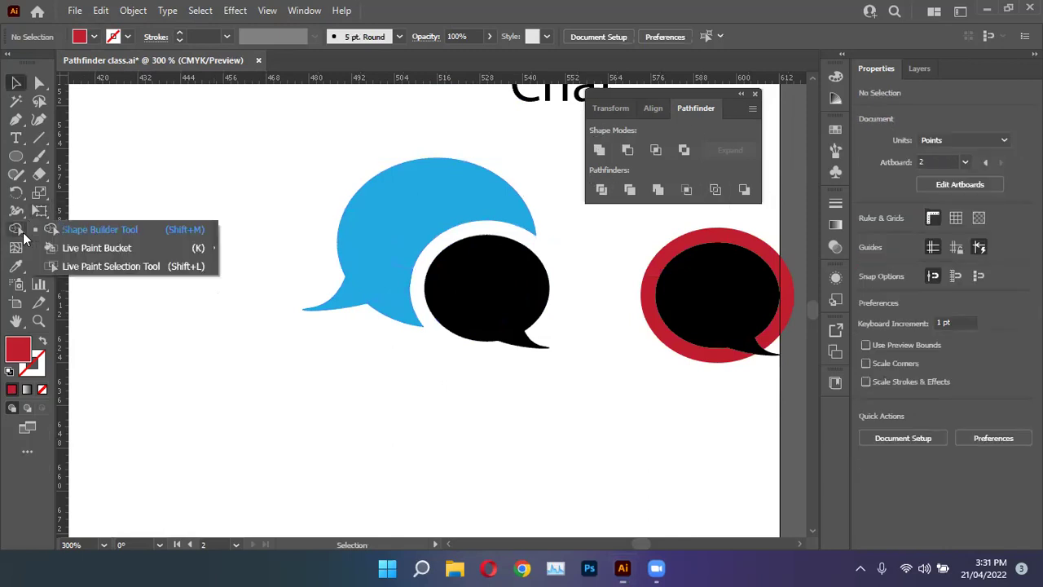
click(115, 231)
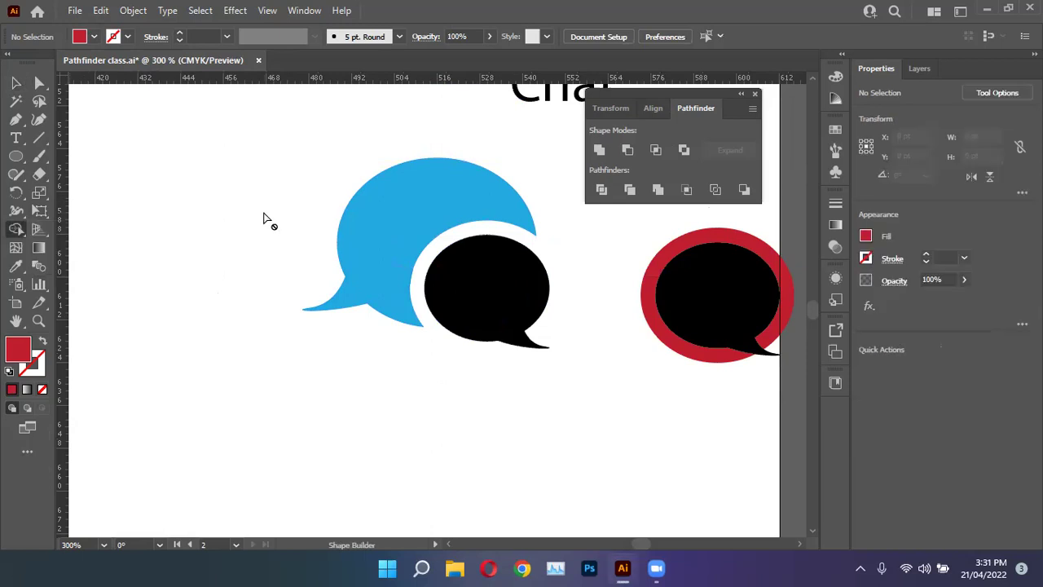
click(18, 82)
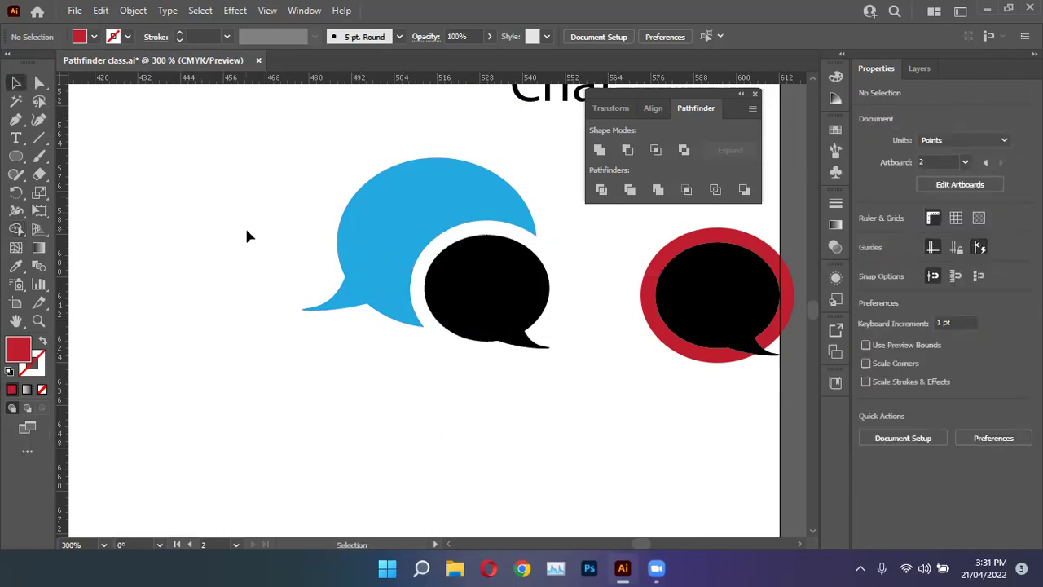
Step: Draw a red circle about 112 pt in diameter on the empty canvas beside the artboard with the Ellipse tool
scroll(244, 226, down, 6)
scroll(317, 328, up, 2)
click(18, 157)
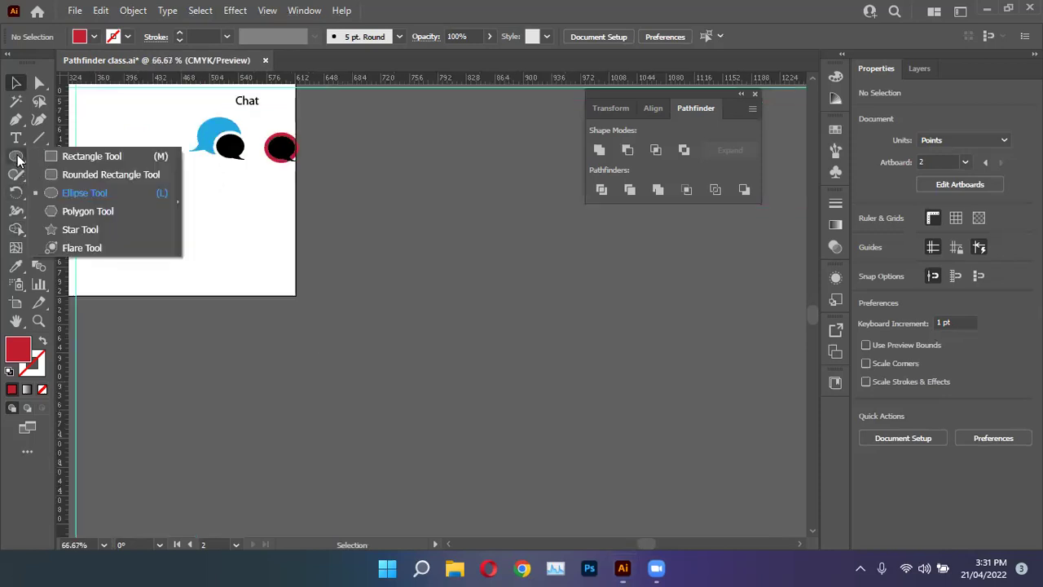
click(105, 188)
drag(404, 176, 491, 263)
key(v)
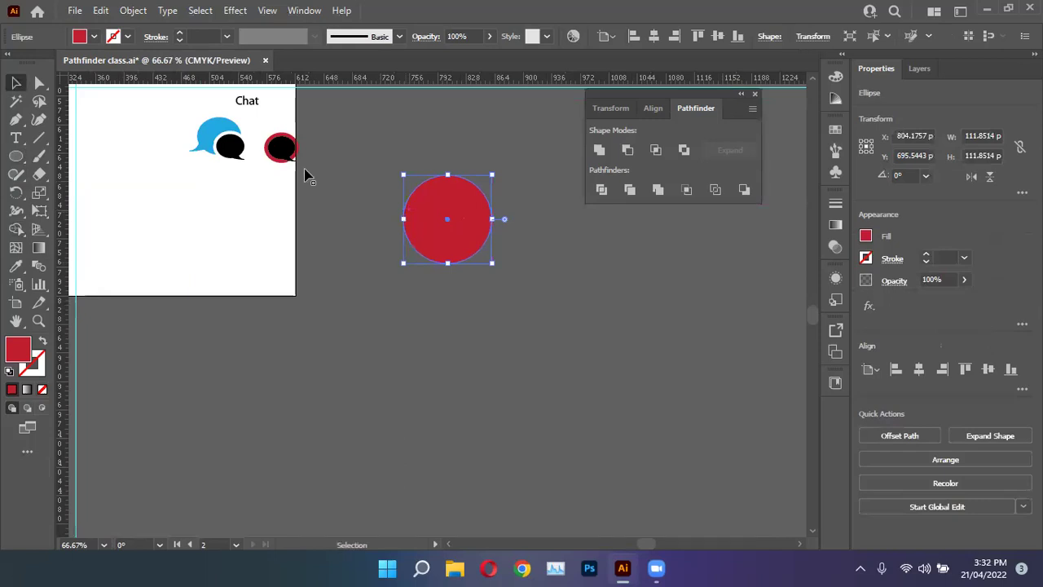
Step: Duplicate the red circle about 56 pt to the right and apply the blue speech bubble's appearance to the copy with the Eyedropper
drag(463, 221, 508, 220)
scroll(494, 172, up, 2)
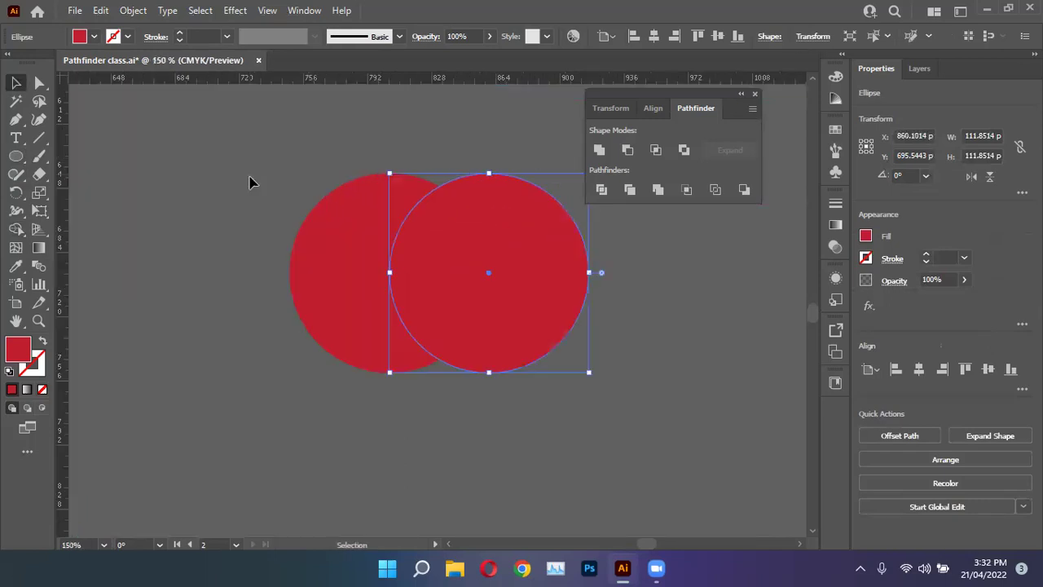
key(ctrl+minus)
key(ctrl+minus)
click(16, 265)
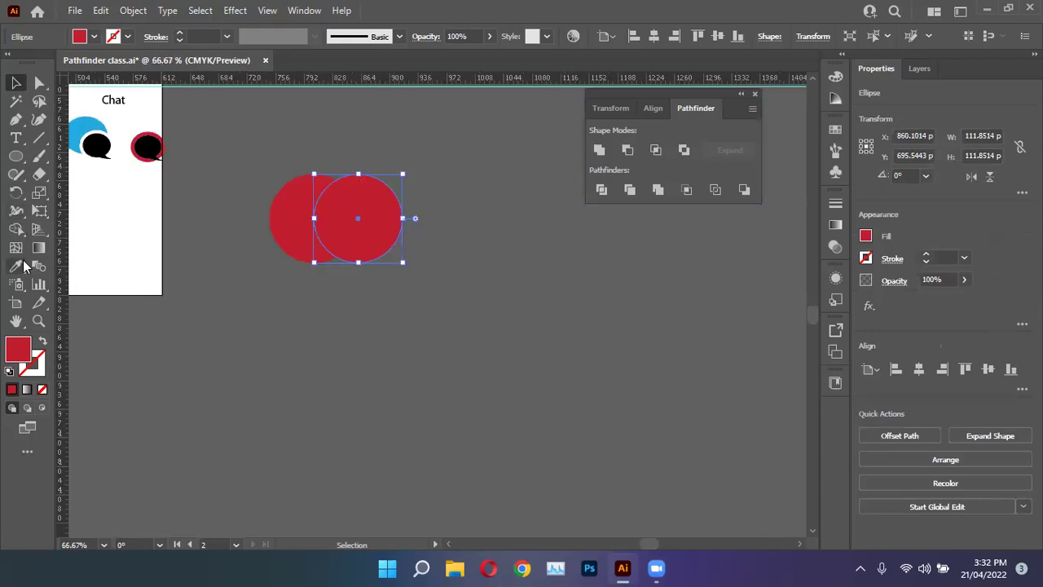
click(93, 121)
key(v)
scroll(454, 205, up, 1)
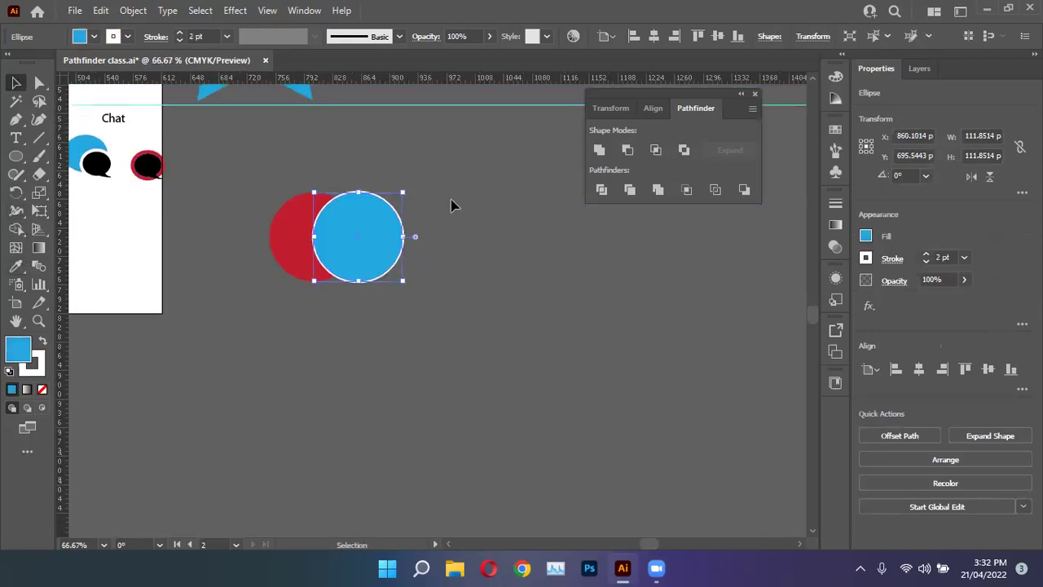
Step: Remove the white stroke from the blue circle and deselect it
scroll(454, 205, up, 2)
click(866, 258)
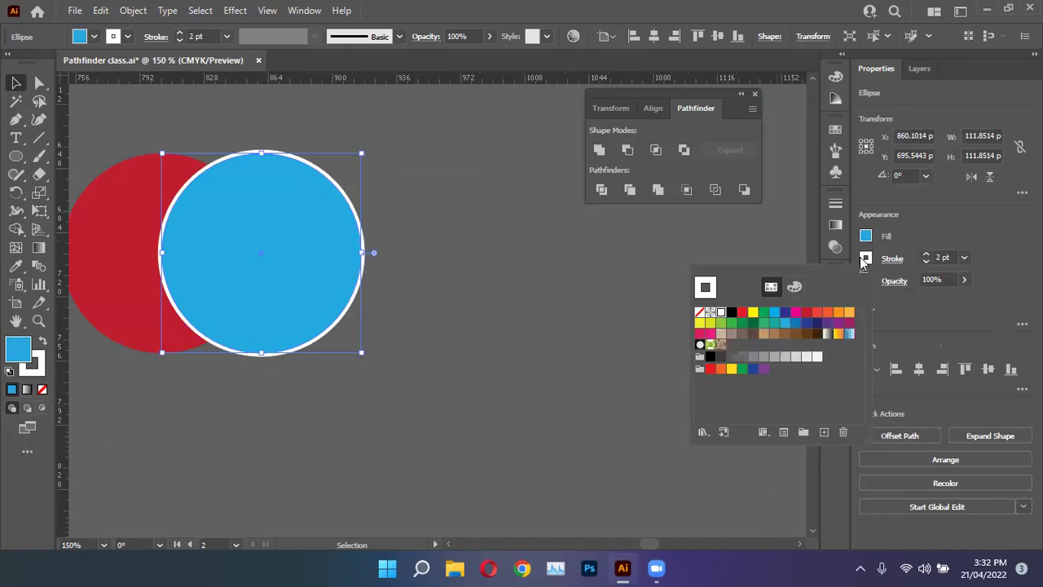
click(700, 312)
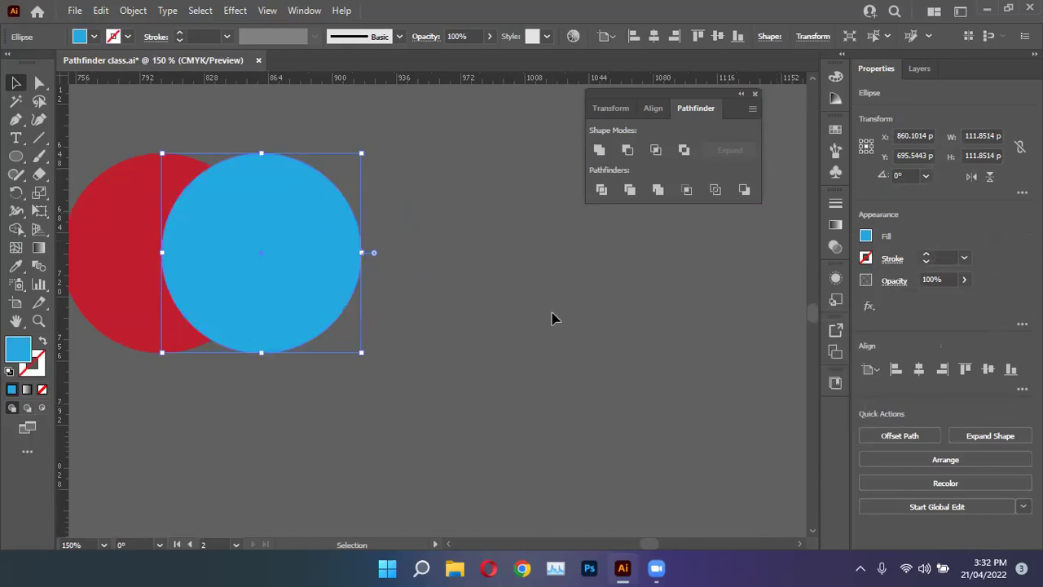
click(542, 340)
scroll(545, 341, left, 3)
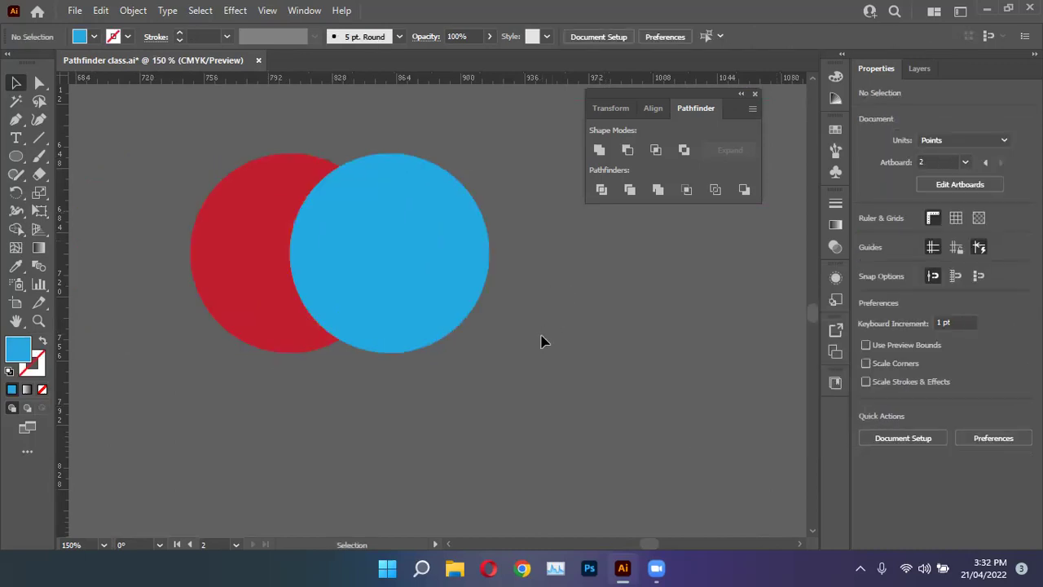
Step: Select both circles, merge them into one shape with Shape Builder, and undo the merge
key(ctrl+a)
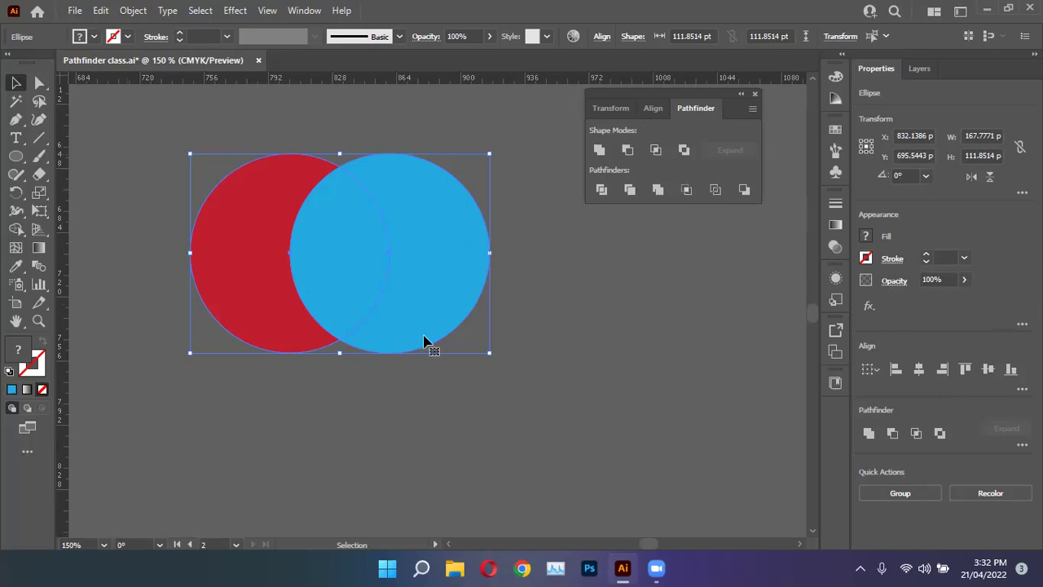
click(196, 194)
drag(158, 168, 479, 386)
click(16, 229)
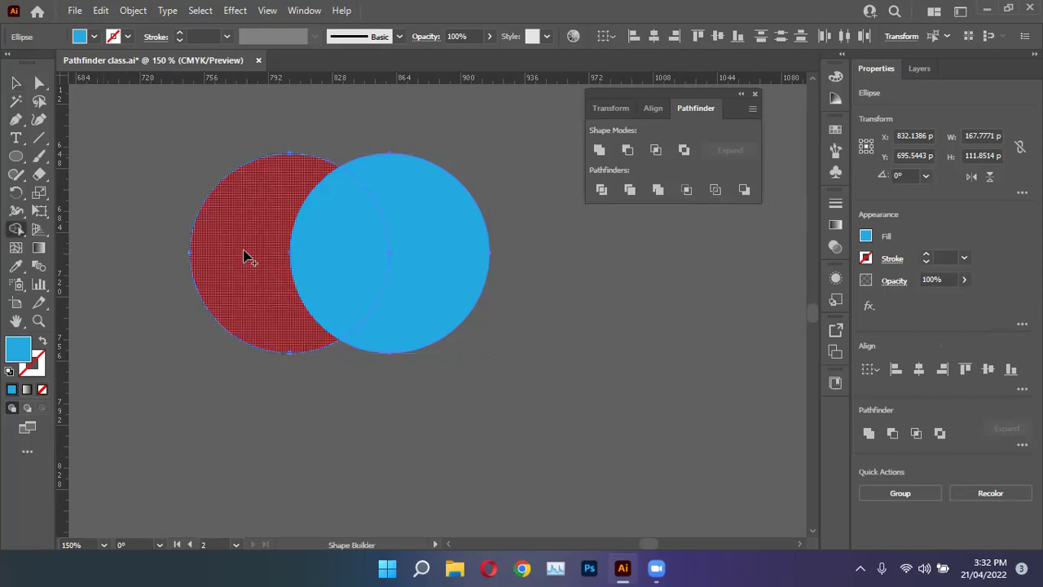
drag(360, 255, 456, 249)
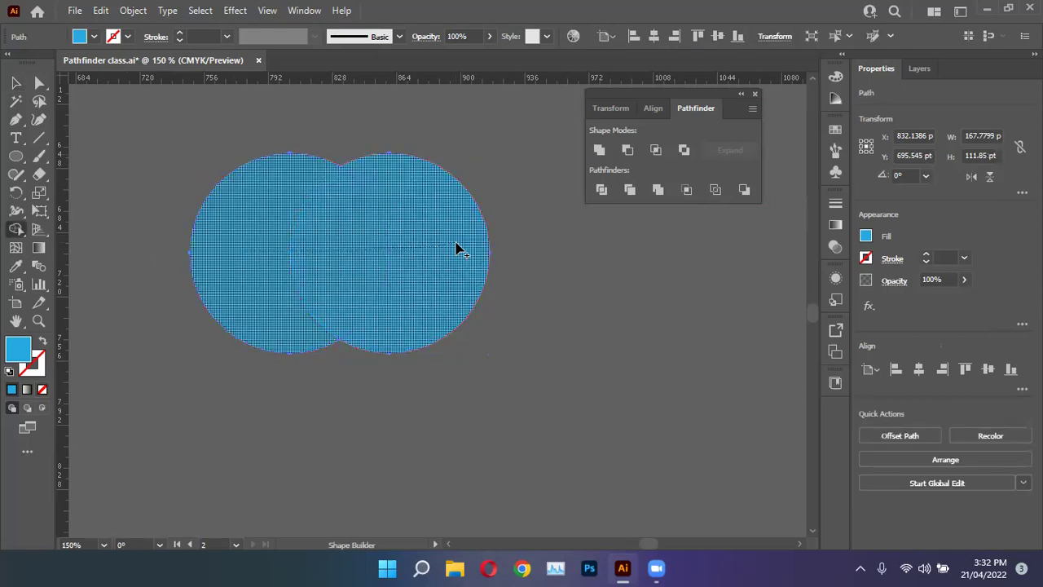
key(ctrl+z)
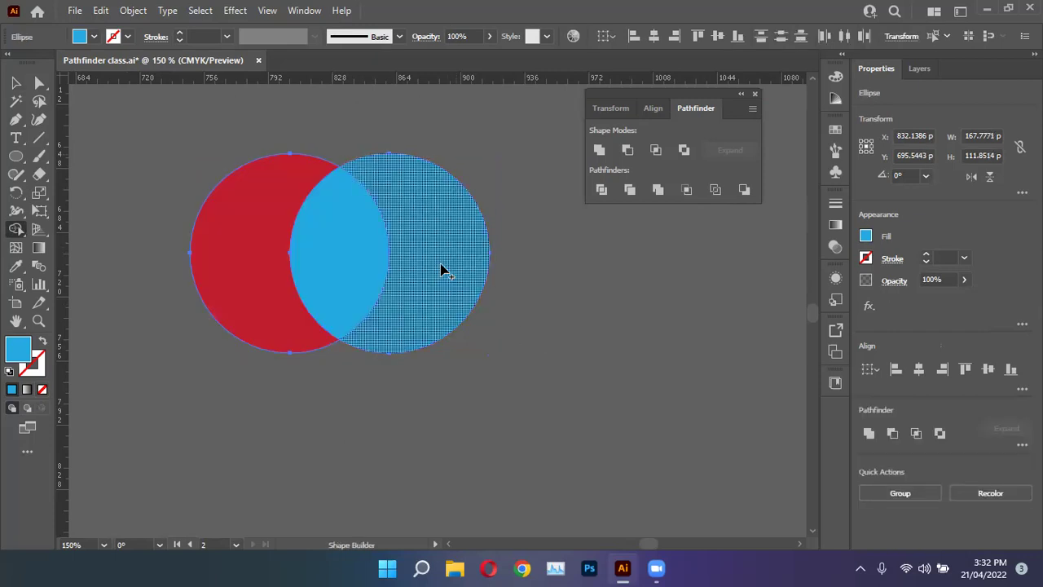
Step: Separate the circles' central overlap and left crescent into their own shapes with Shape Builder
click(362, 275)
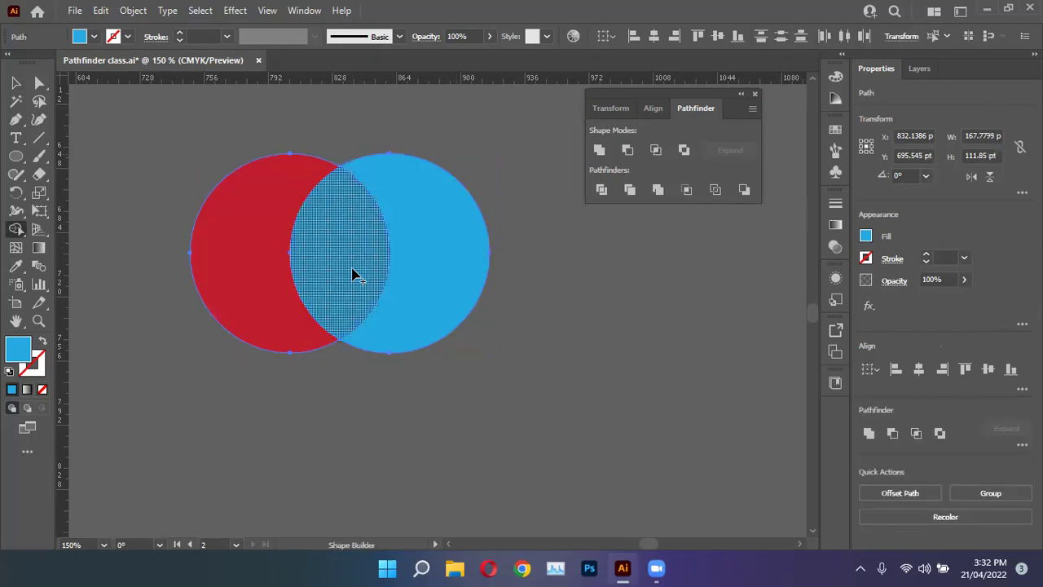
click(280, 276)
key(v)
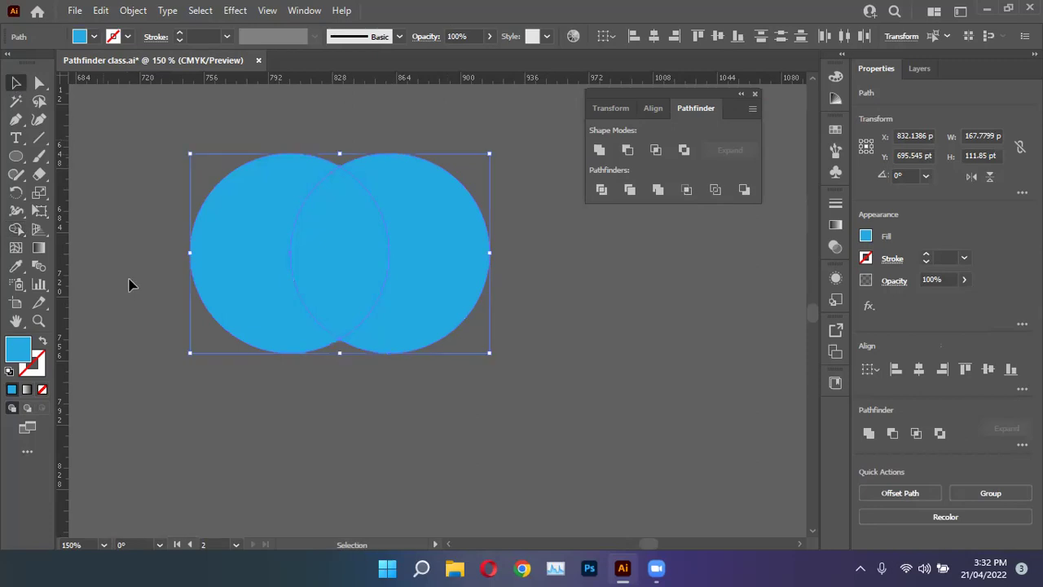
Step: Move the left crescent and the central overlap piece leftward so that gaps separate all three pieces
click(131, 283)
drag(219, 265, 166, 272)
drag(345, 261, 313, 254)
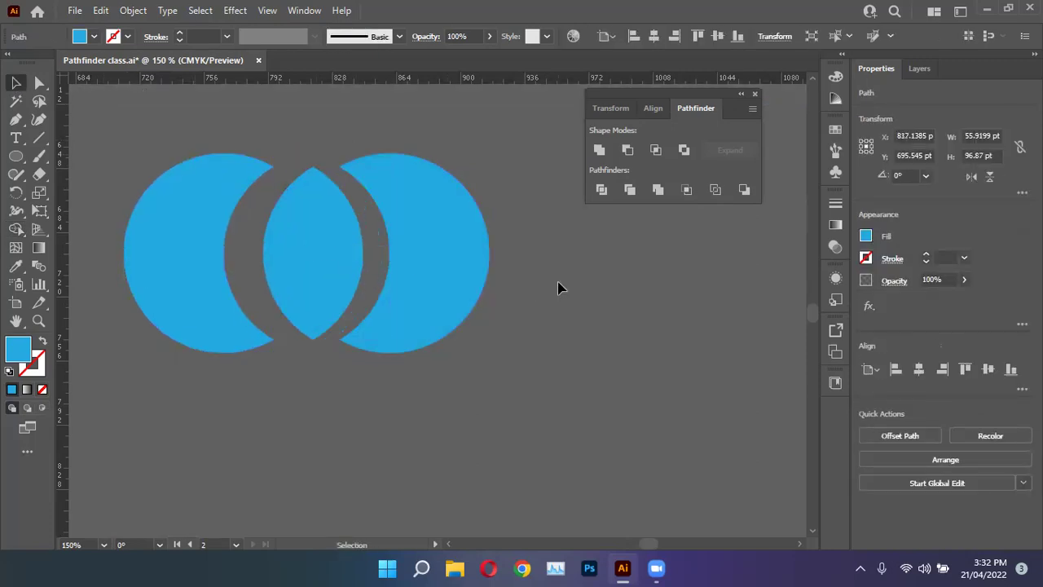
click(559, 286)
Step: Undo the moves of the separated pieces and the left crescent's blue recolouring
key(ctrl+z)
key(ctrl+z)
key(ctrl+z)
key(ctrl+z)
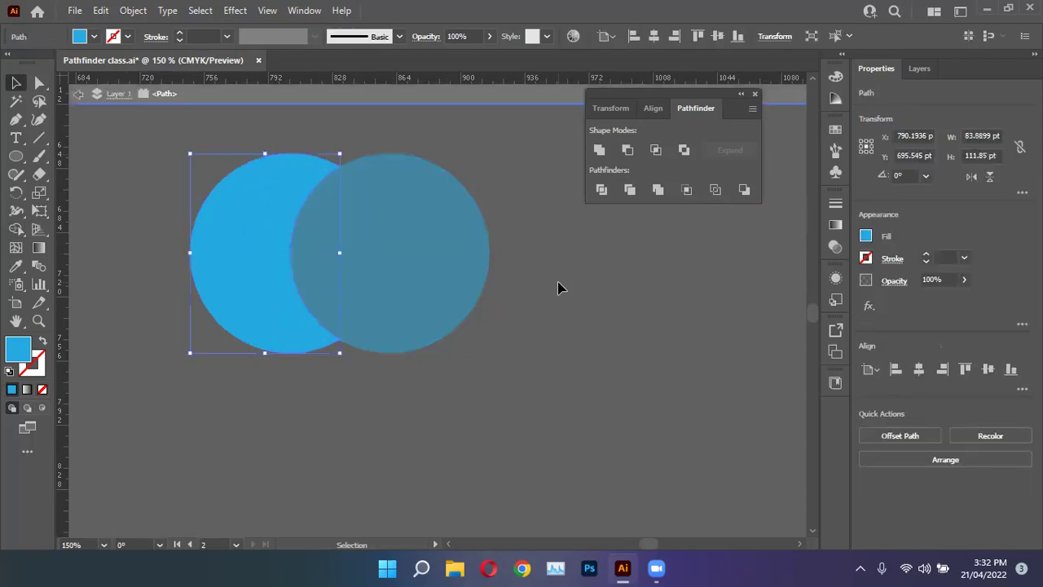
key(ctrl+z)
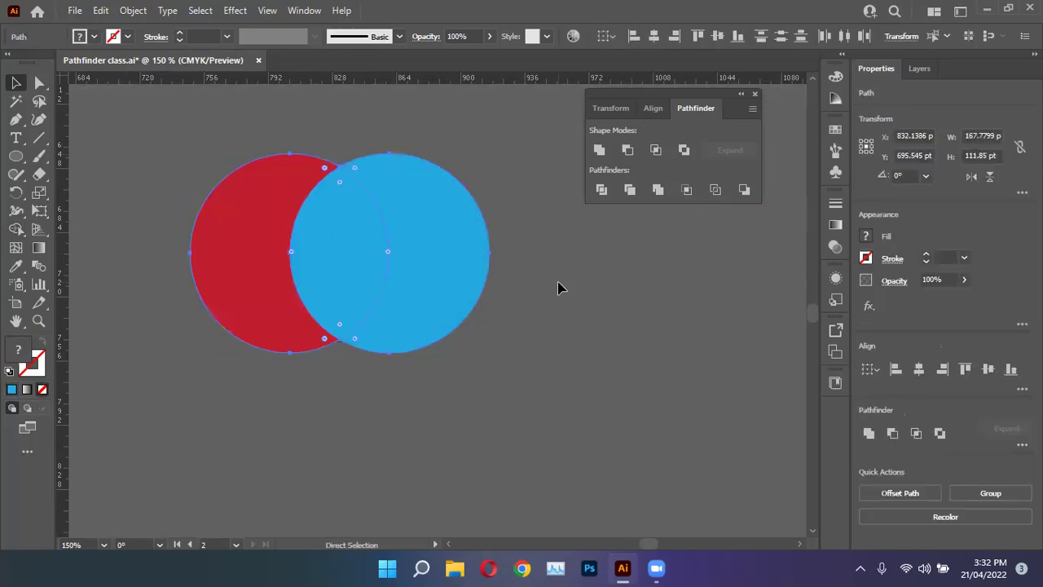
Step: Select all circle pieces and try recolouring, and separately deleting, the left crescent with Shape Builder, undoing each change
click(163, 166)
key(ctrl+a)
click(15, 229)
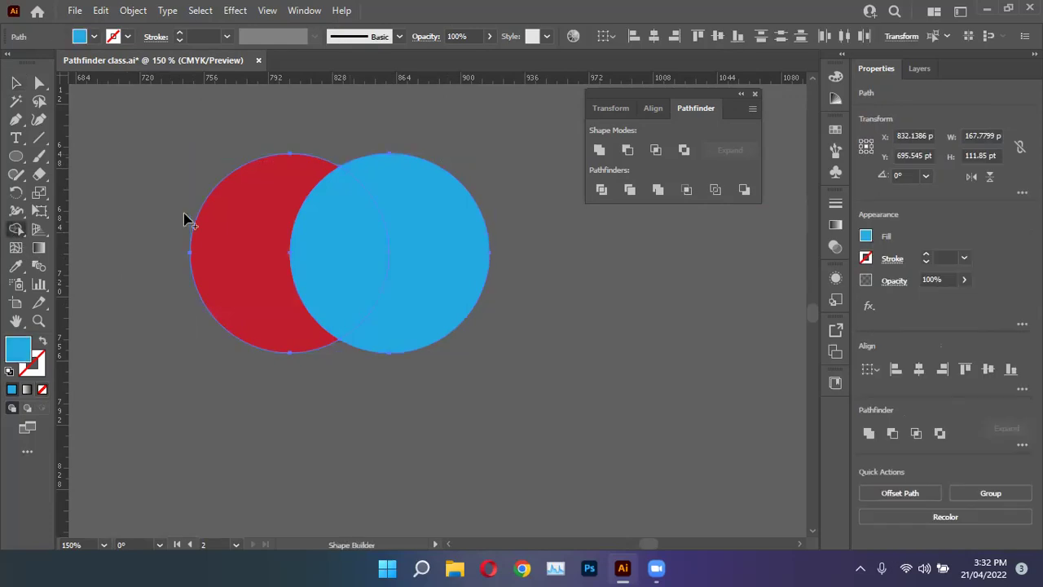
click(260, 265)
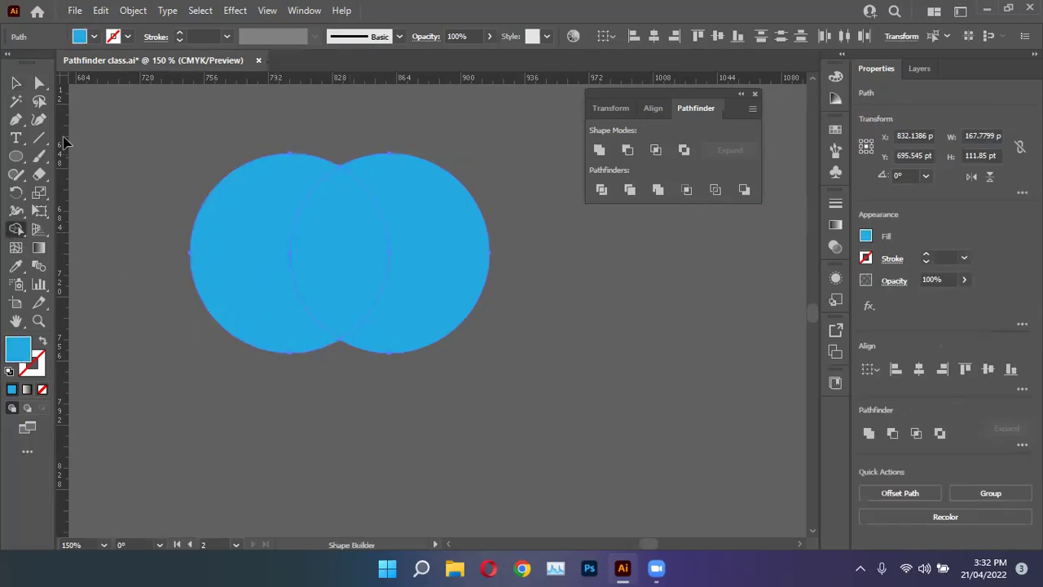
key(ctrl+z)
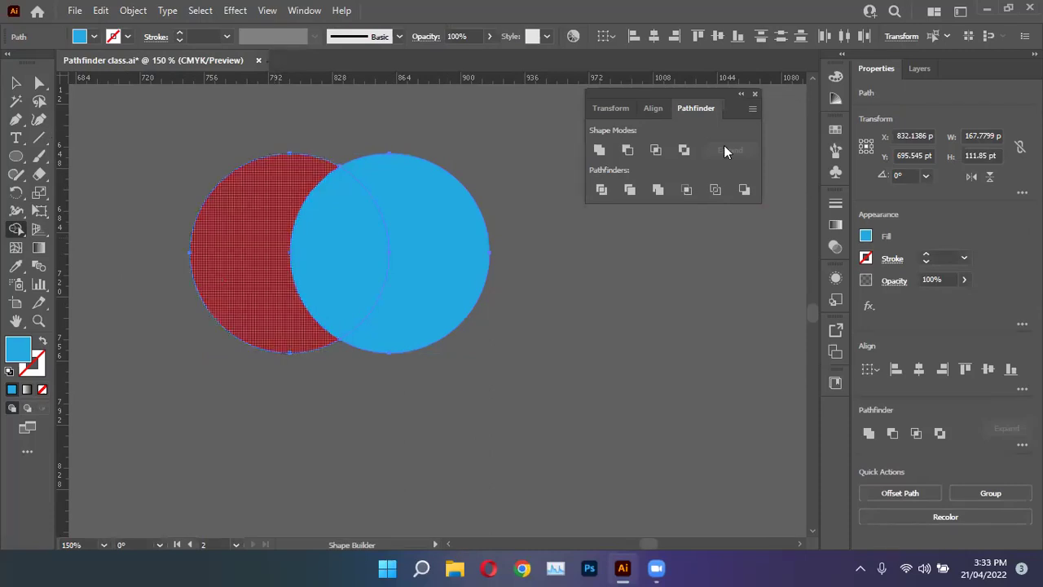
alt+click(240, 256)
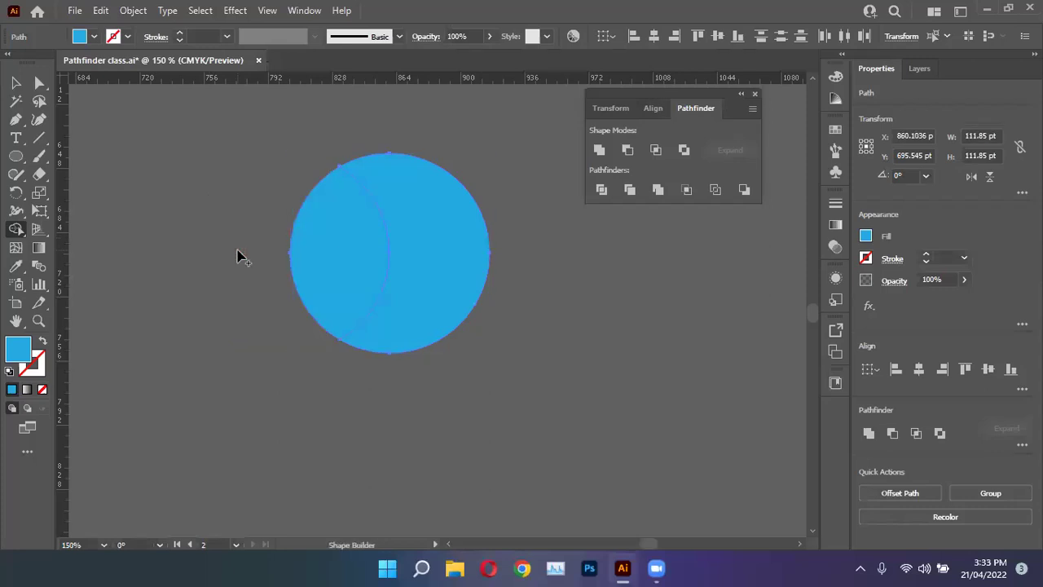
key(ctrl+z)
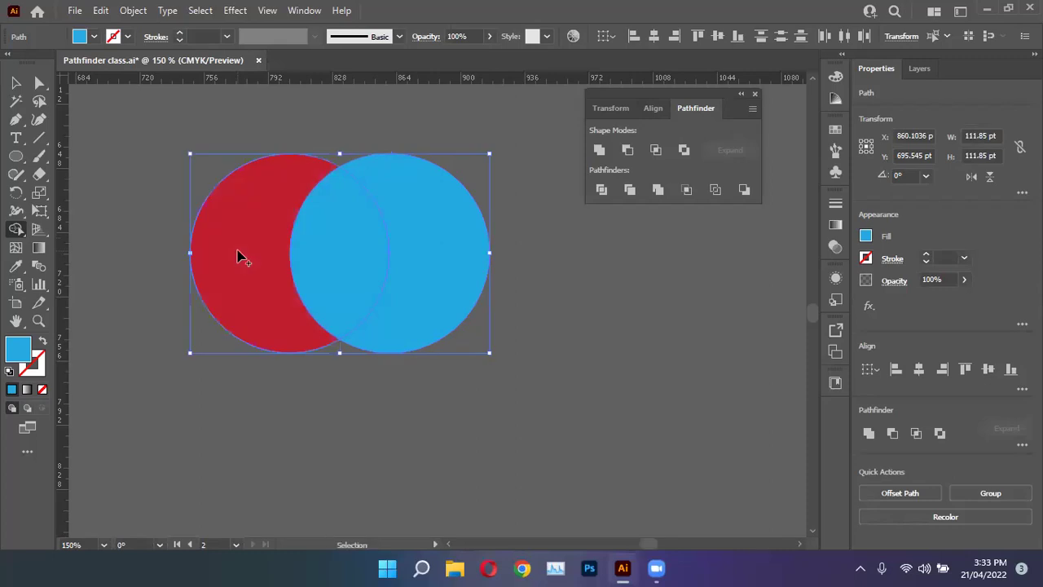
Step: Remove the central overlap between the red and blue circles with Shape Builder
alt+click(334, 261)
scroll(454, 285, down, 1)
scroll(454, 285, up, 1)
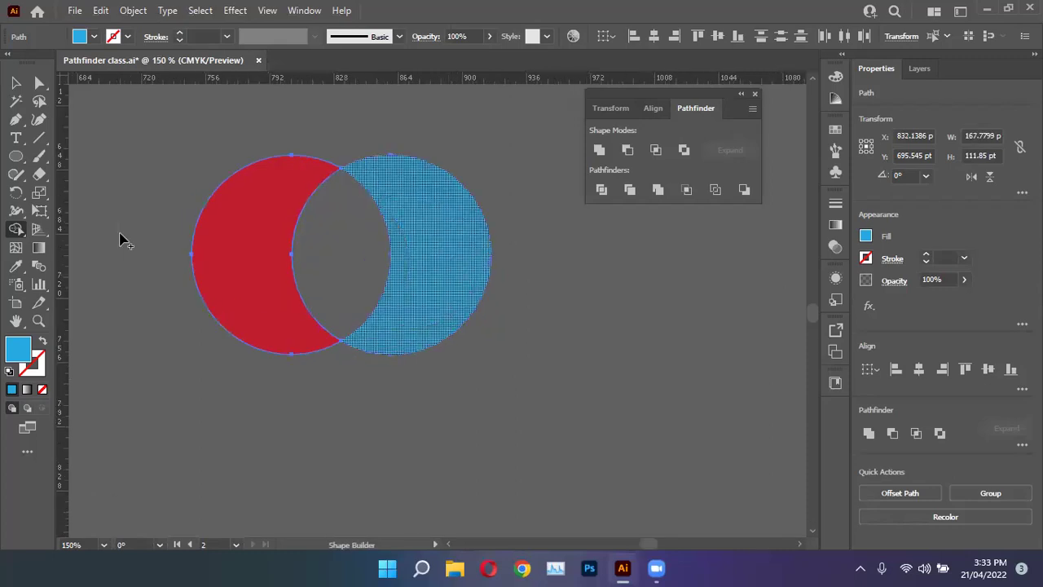
key(v)
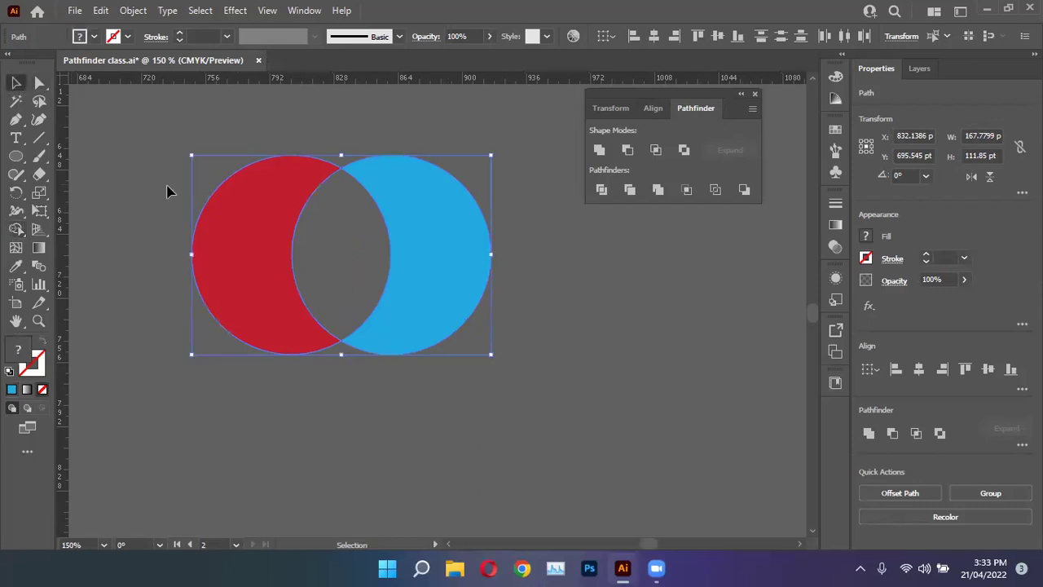
Step: Merge both crescents and the empty centre with Shape Builder and undo the merge
click(16, 229)
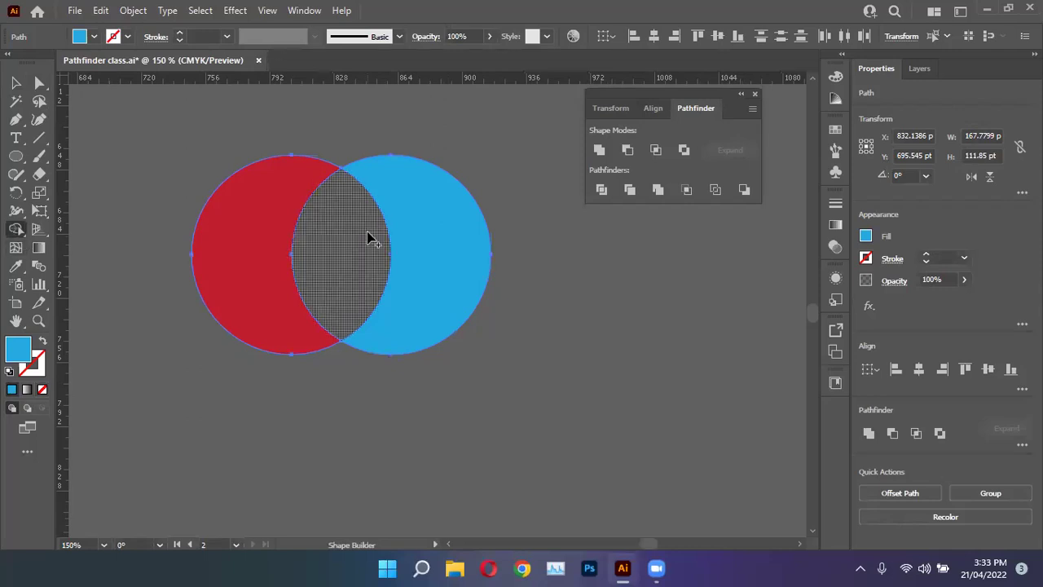
drag(250, 253, 461, 253)
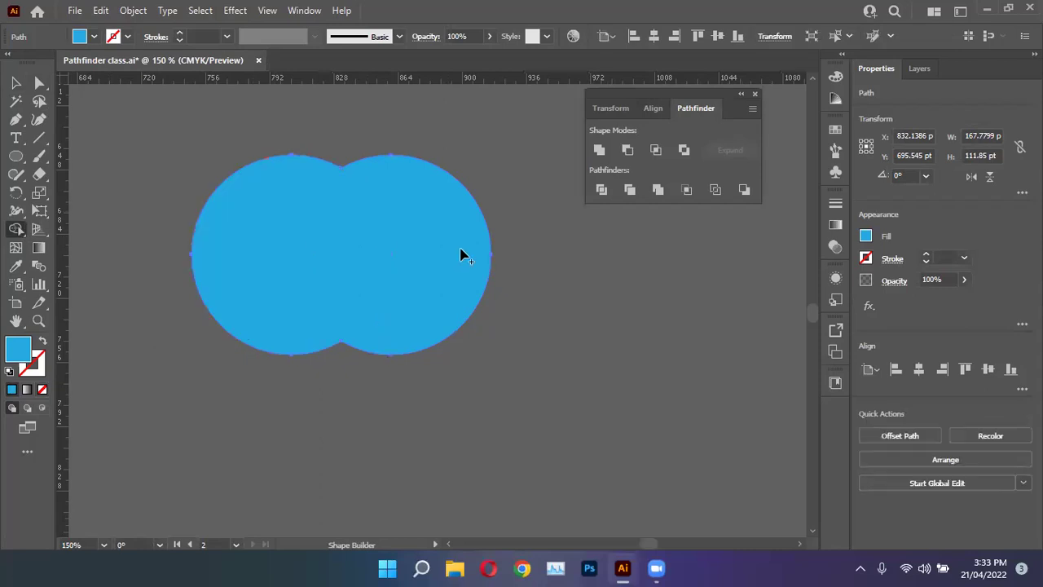
key(ctrl+z)
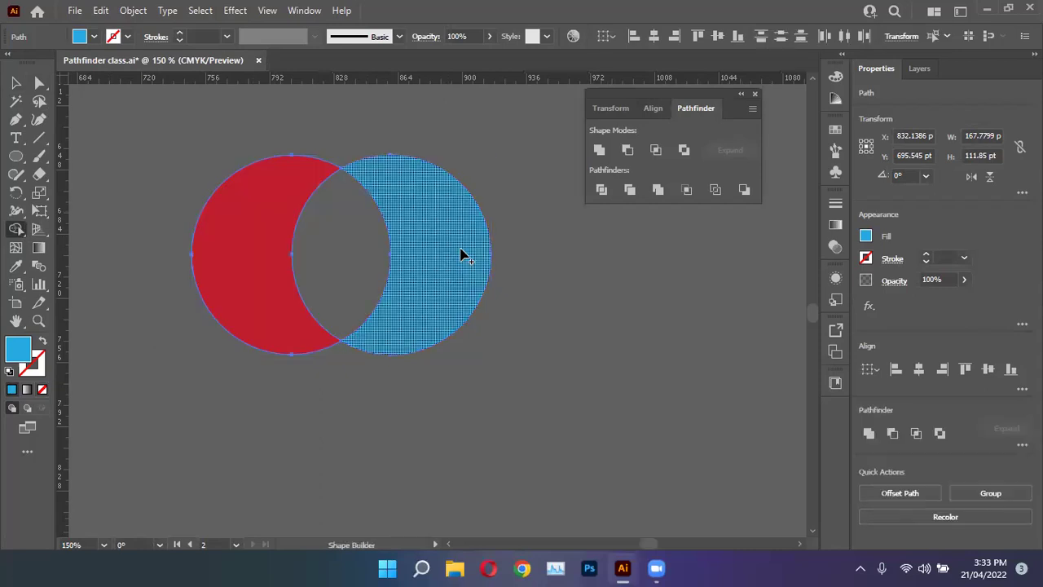
Step: Remove the blue right crescent with Shape Builder, and undo the removal of both the crescent and the central overlap
alt+click(375, 255)
alt+click(401, 259)
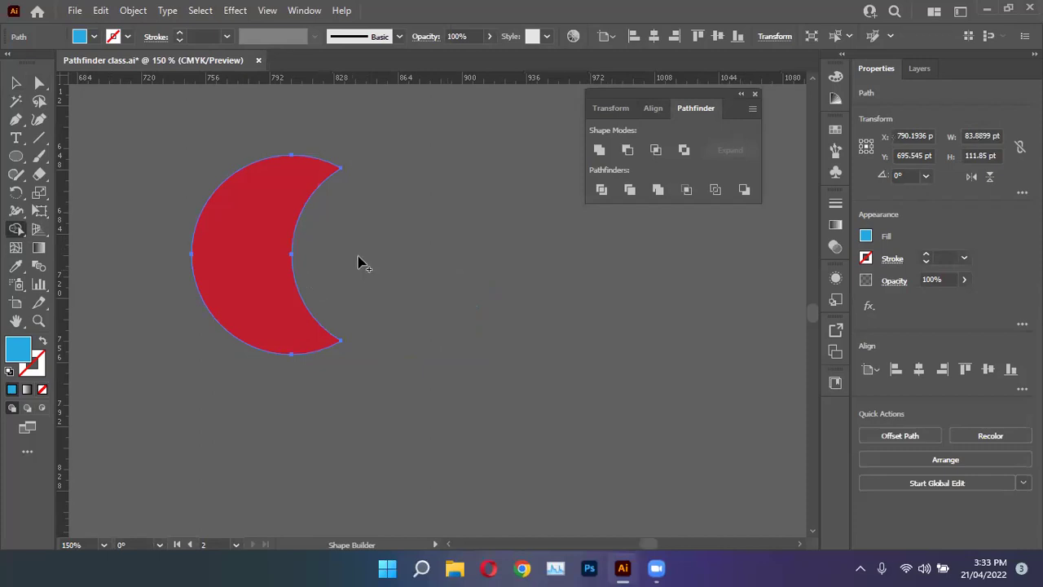
key(v)
click(499, 238)
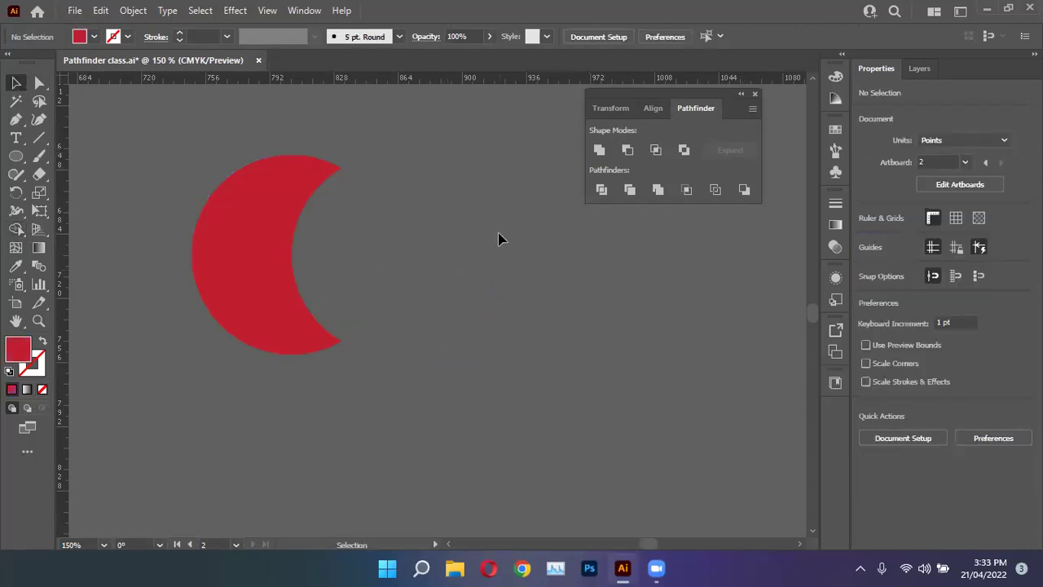
key(ctrl+z)
key(ctrl+z)
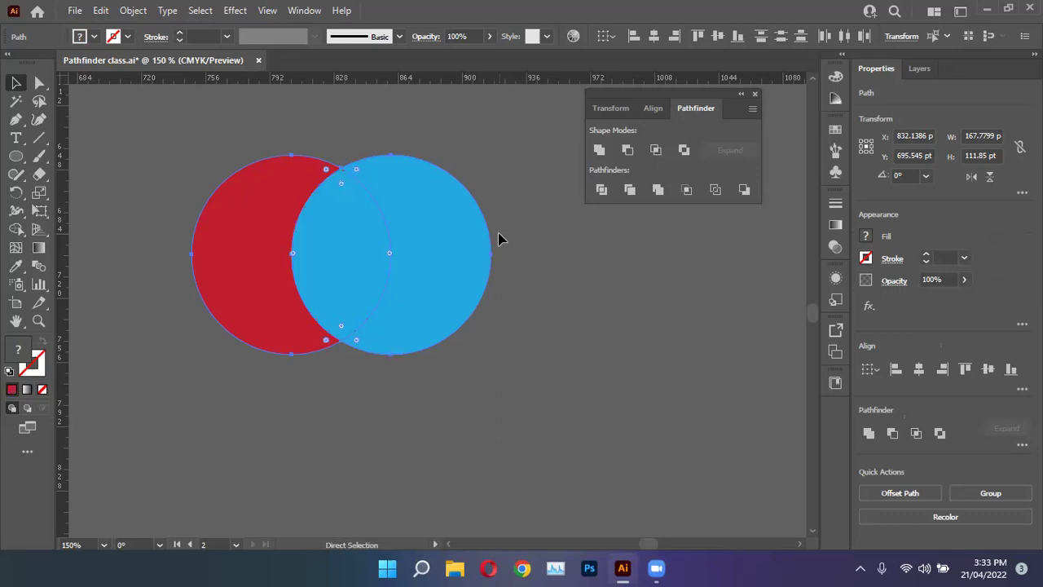
Step: Select both overlapping circles and remove the blue right and red left crescents with Shape Builder, keeping the central overlap
click(204, 175)
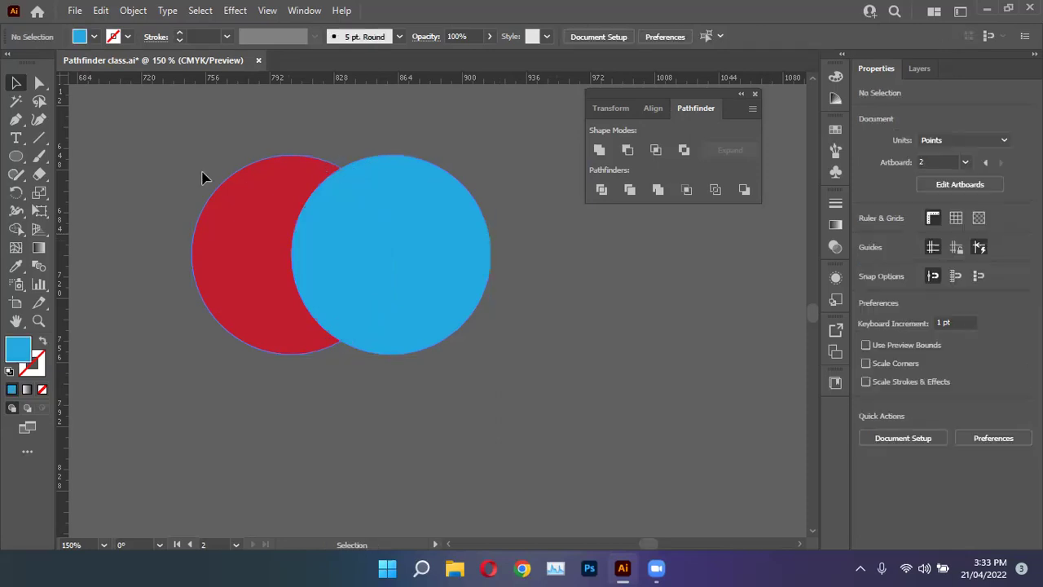
drag(484, 377, 150, 327)
click(17, 230)
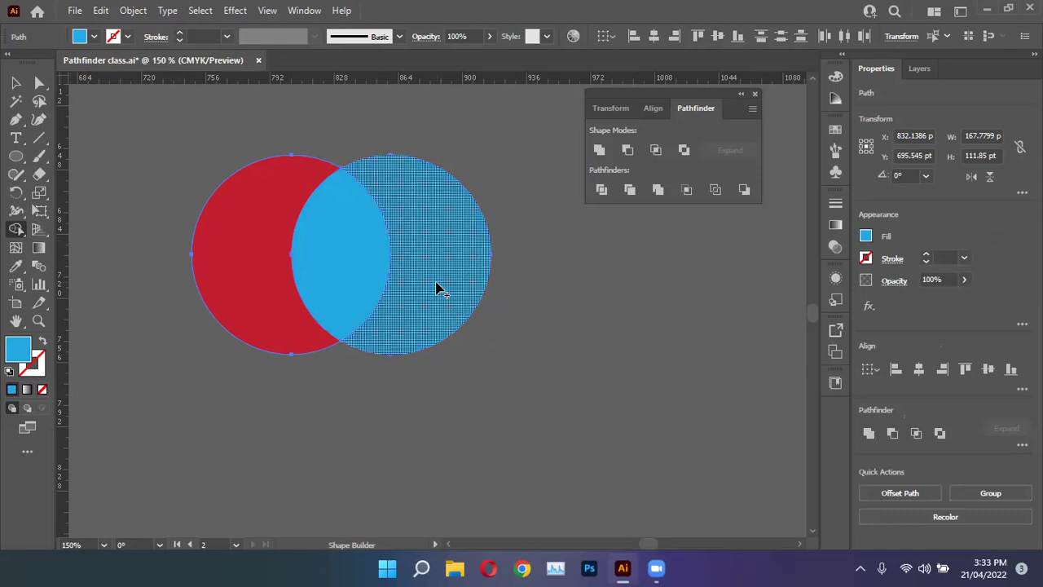
alt+click(442, 263)
alt+click(236, 285)
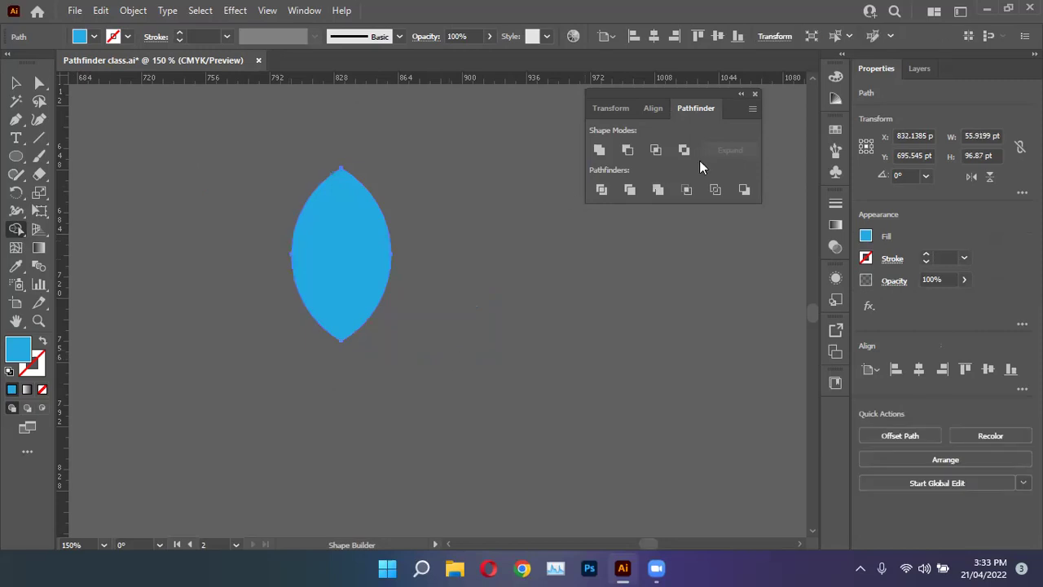
click(16, 82)
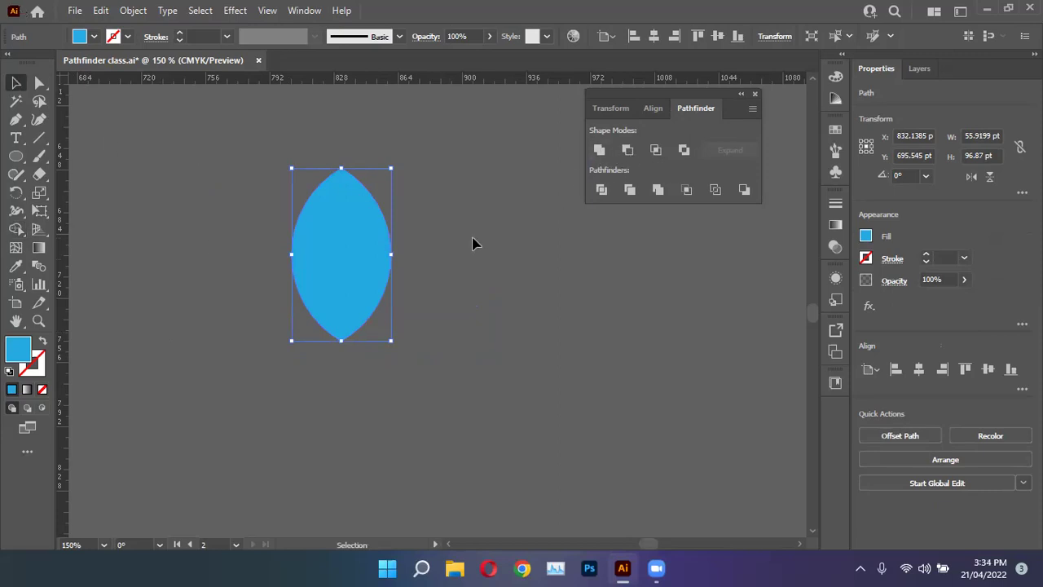
click(451, 267)
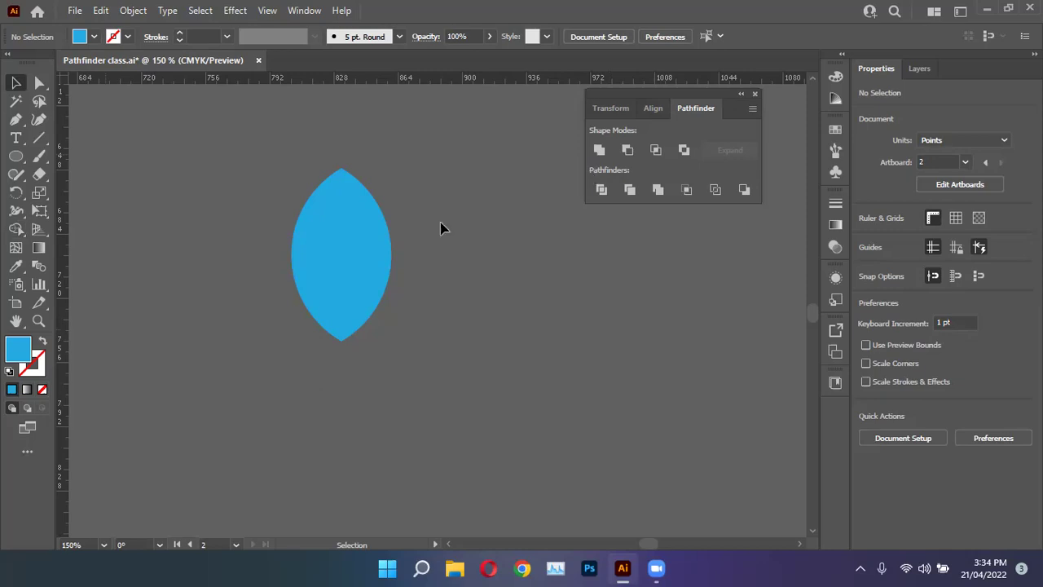
Step: Place a line of placeholder text above the blue lens shape, set its font to Jameel Noori Nastaleeq Regular, and open it for editing
click(16, 229)
click(15, 83)
click(15, 138)
click(165, 138)
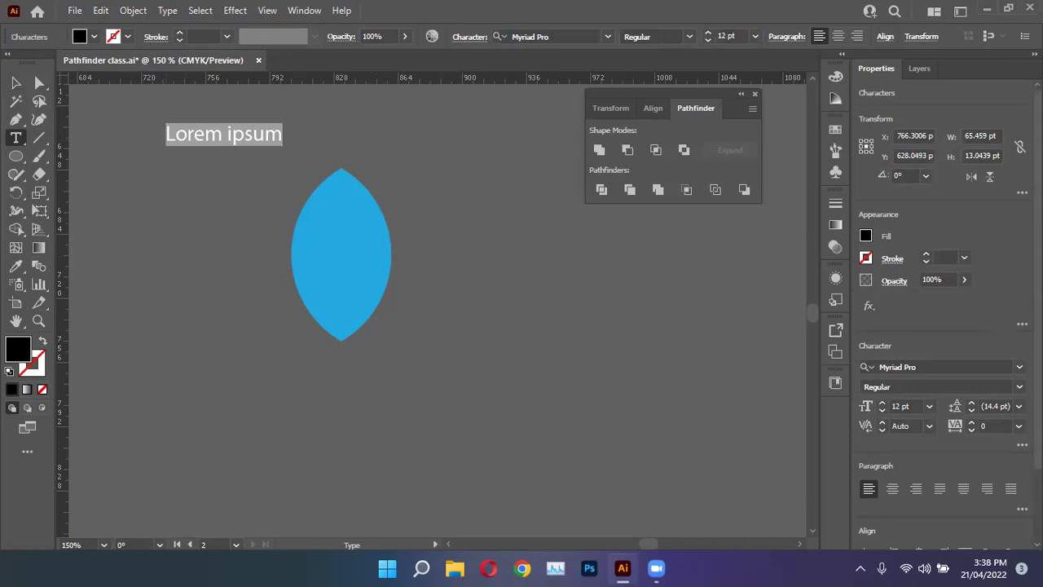
click(970, 368)
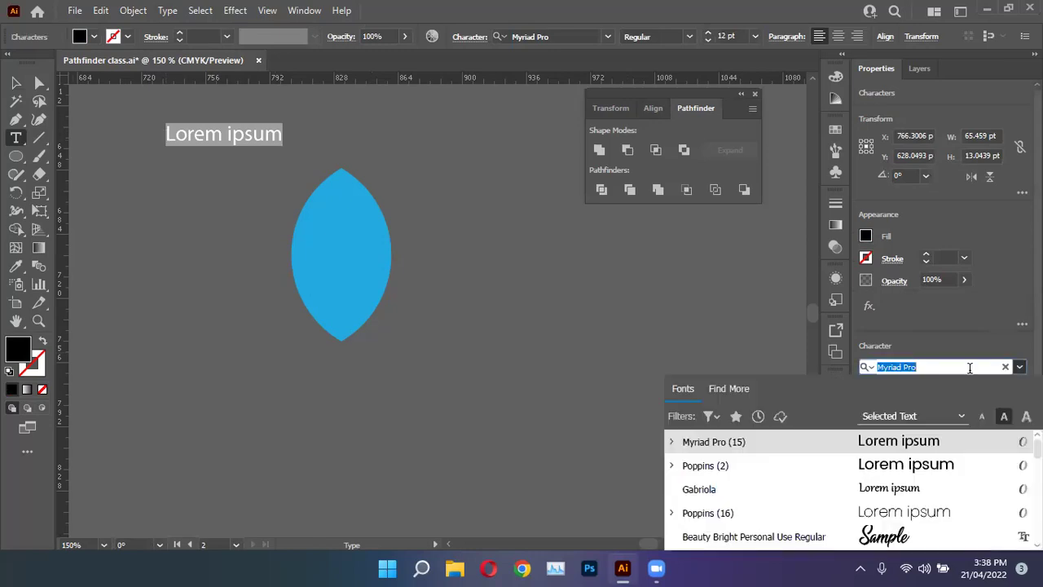
text(jame)
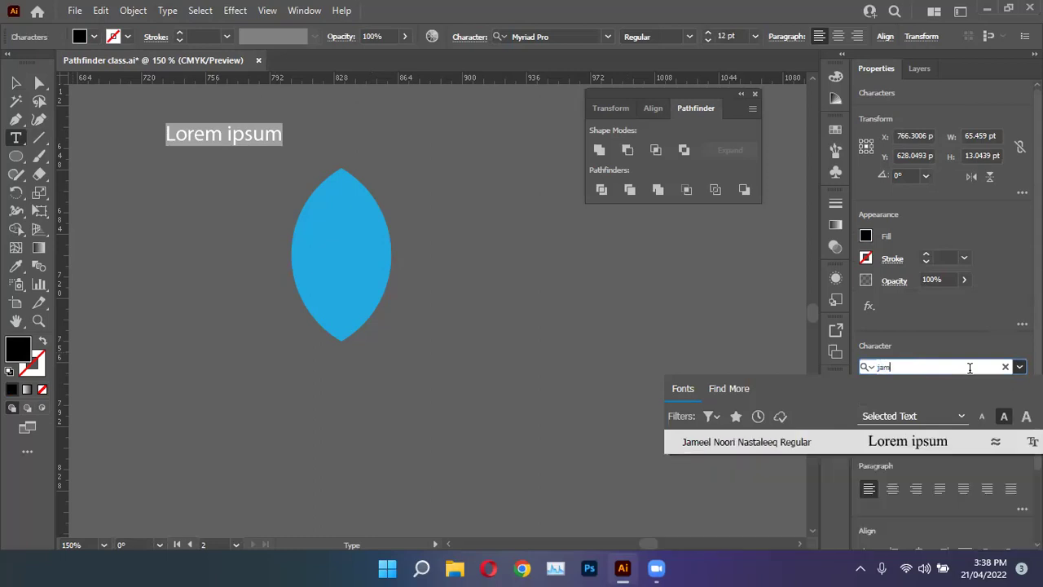
click(834, 443)
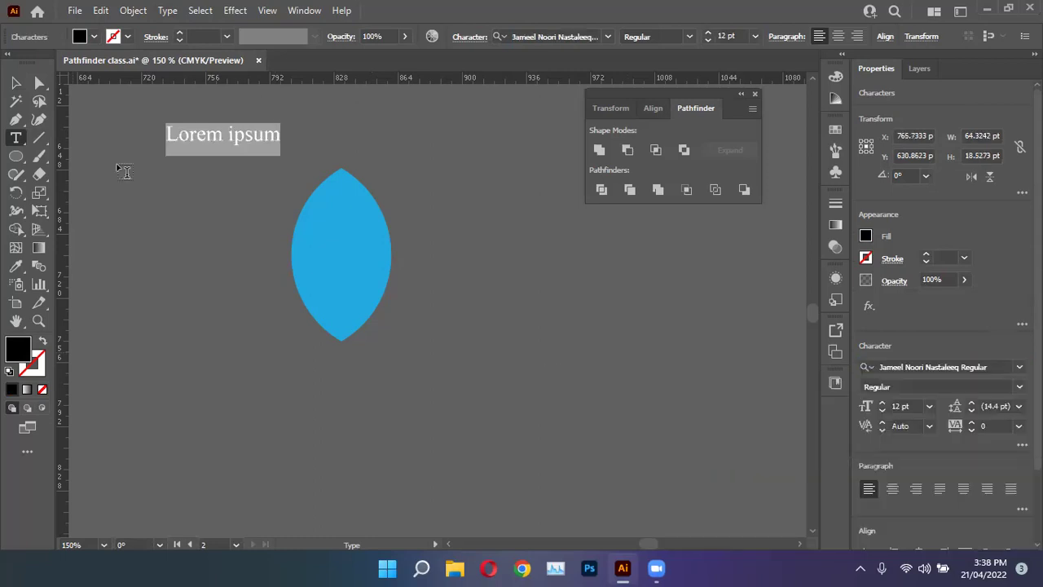
click(10, 79)
double_click(221, 137)
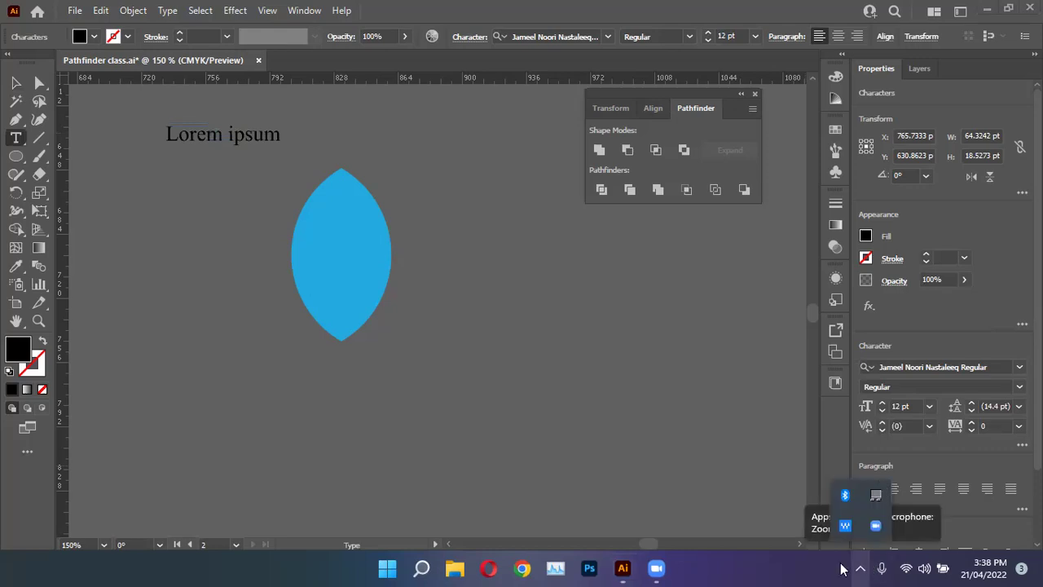
Step: Switch to Chrome and search Google for "urdu words"
click(531, 570)
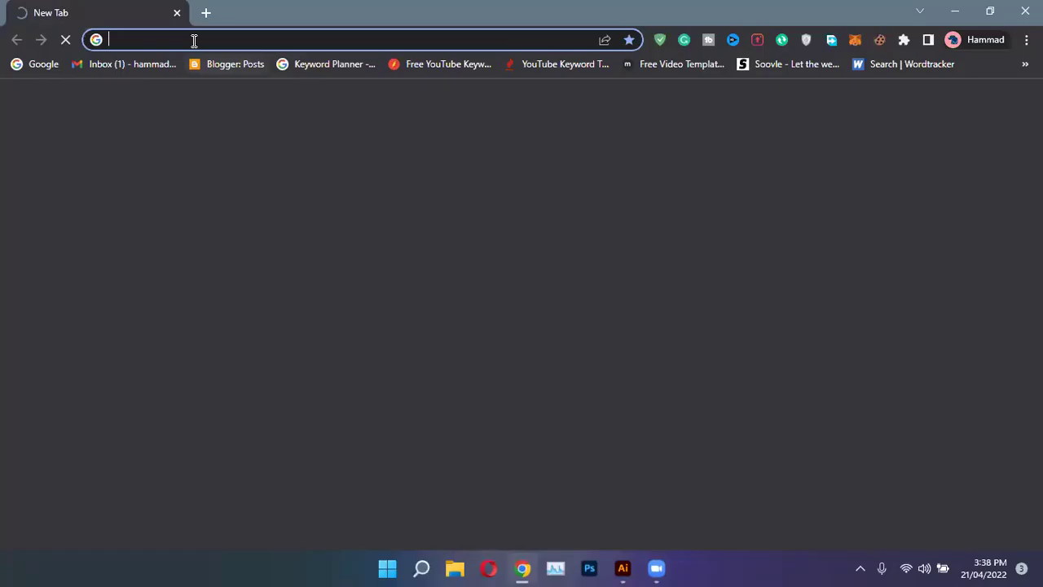
text(urdy)
key(BackSpace)
text(u)
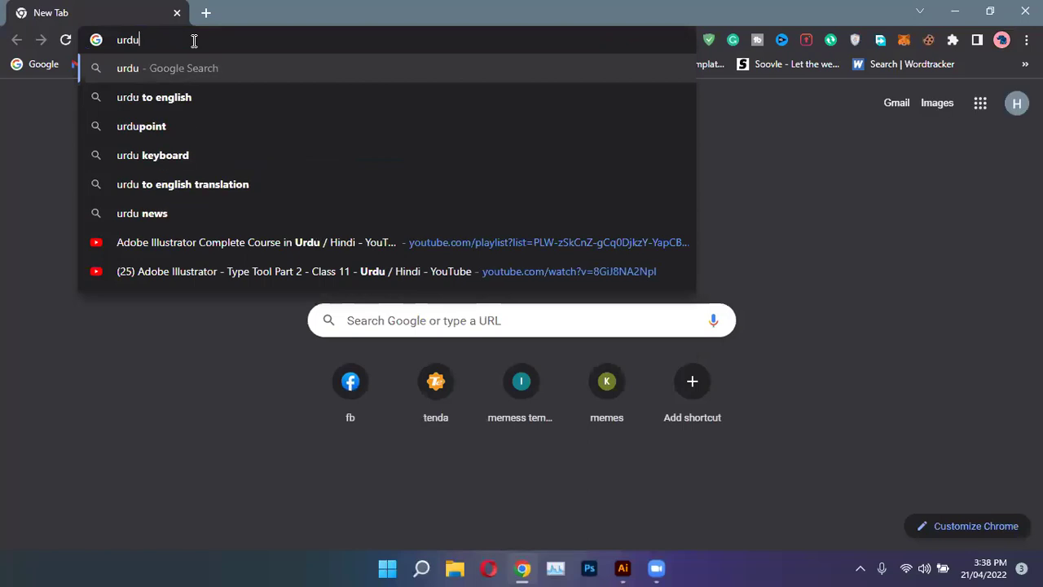
text( wo)
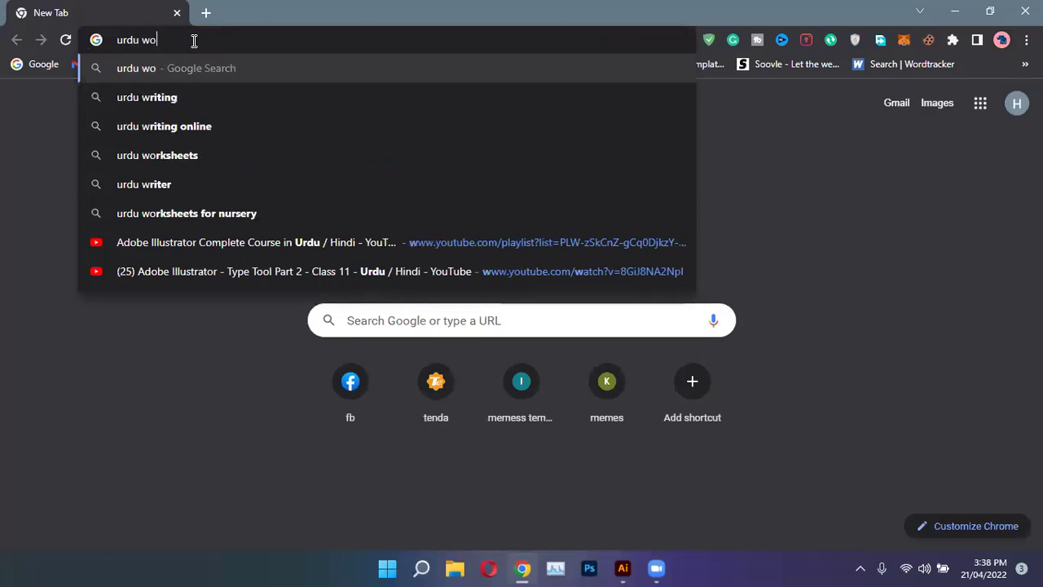
text(rds)
key(Return)
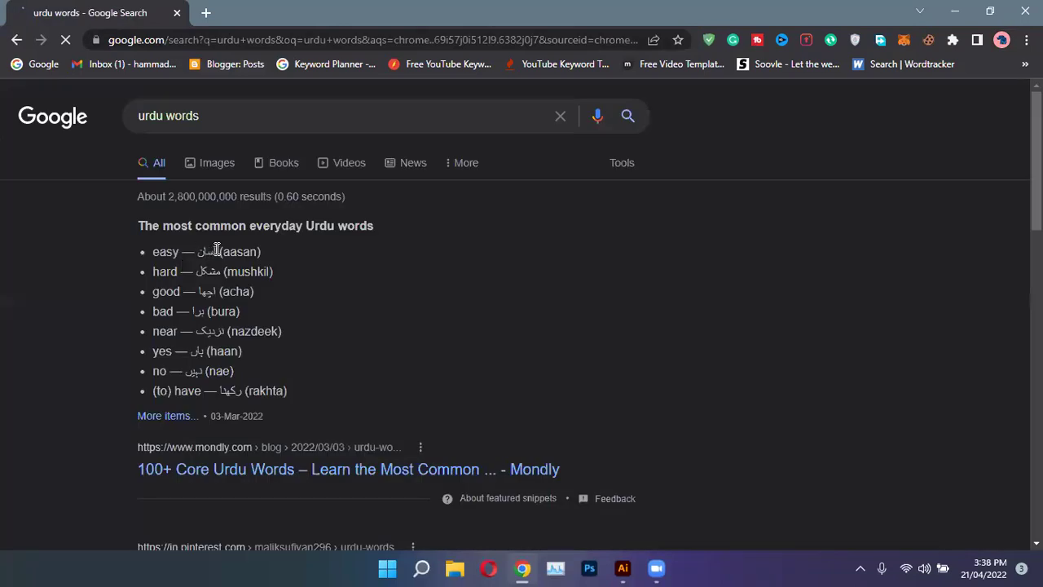
Step: Copy the Urdu word for "easy" (آسان) from the results and replace the placeholder text in Illustrator with it
double_click(211, 251)
key(ctrl+c)
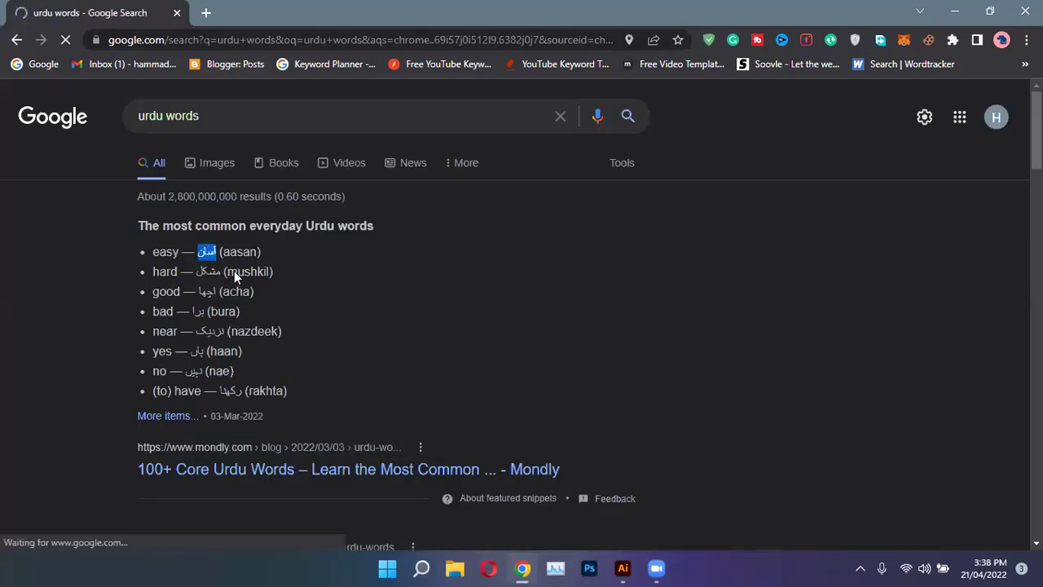
key(alt+Tab)
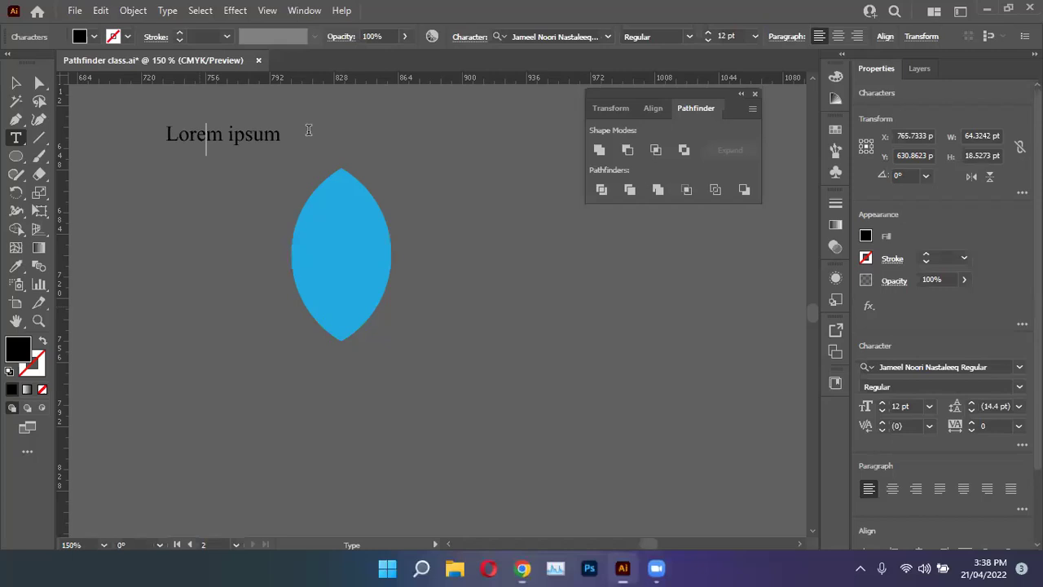
key(ctrl+a)
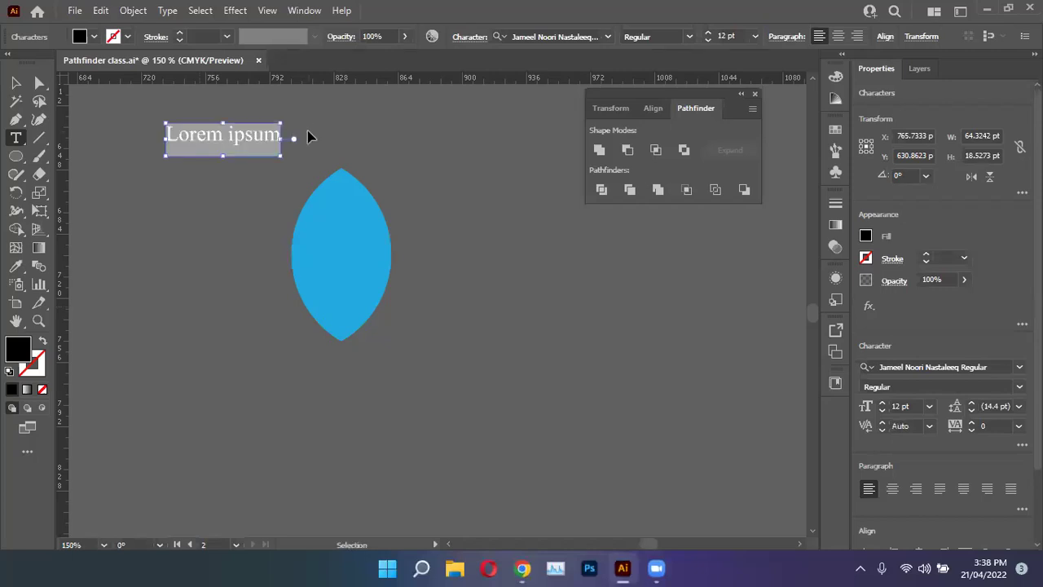
key(ctrl+v)
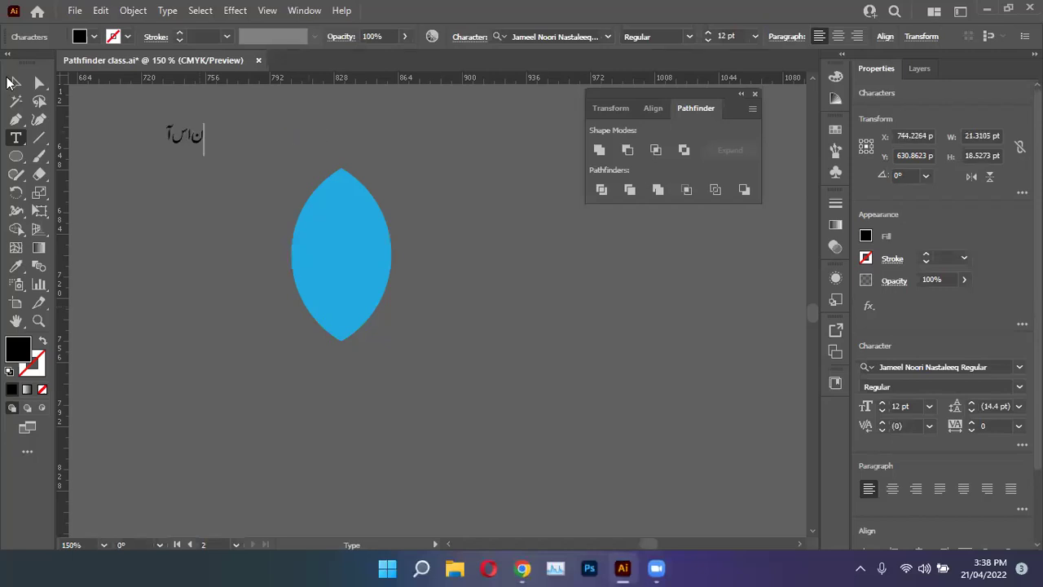
click(12, 82)
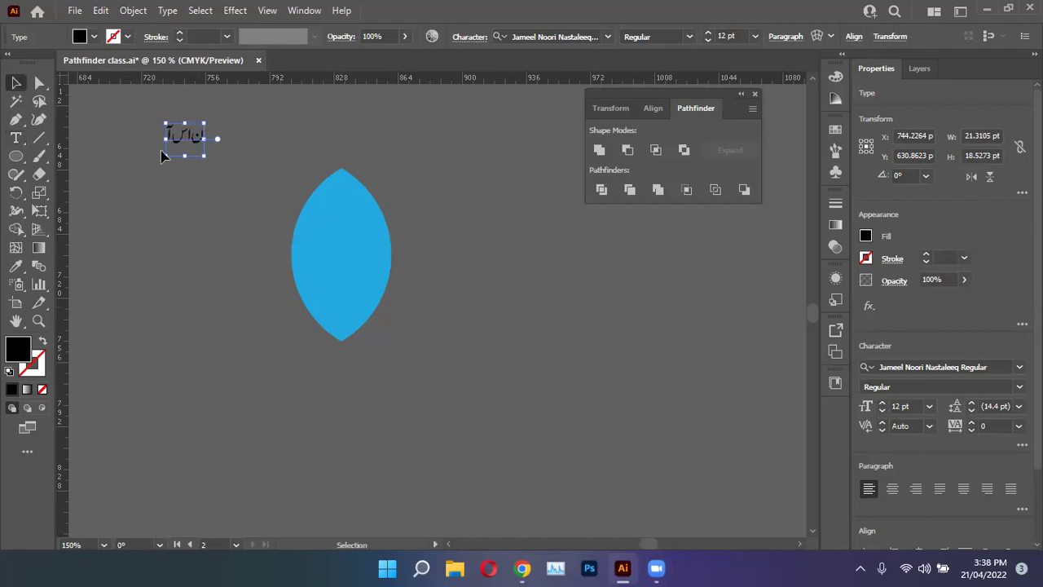
click(155, 115)
key(ctrl+z)
click(1022, 444)
click(732, 312)
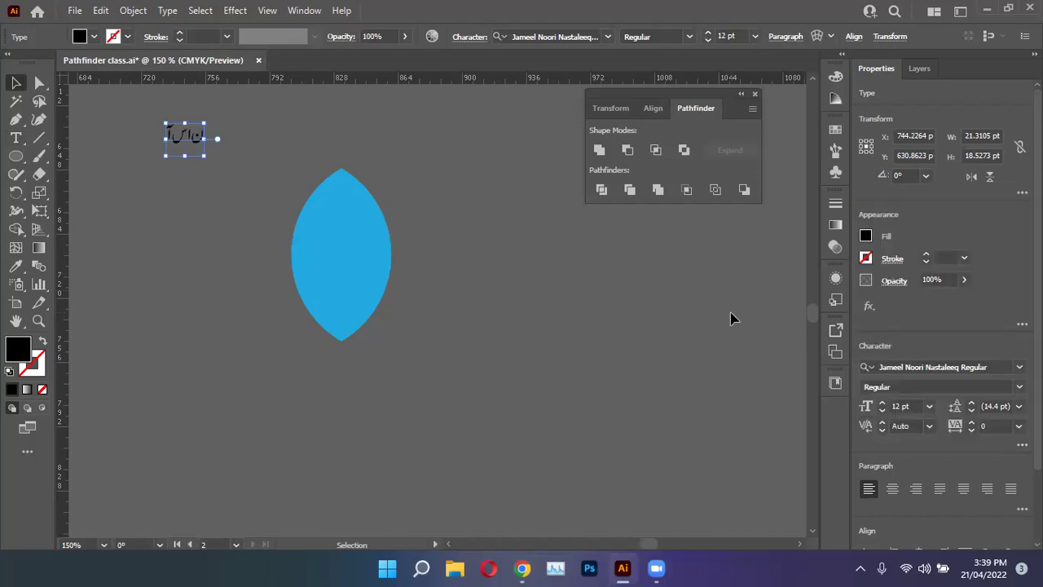